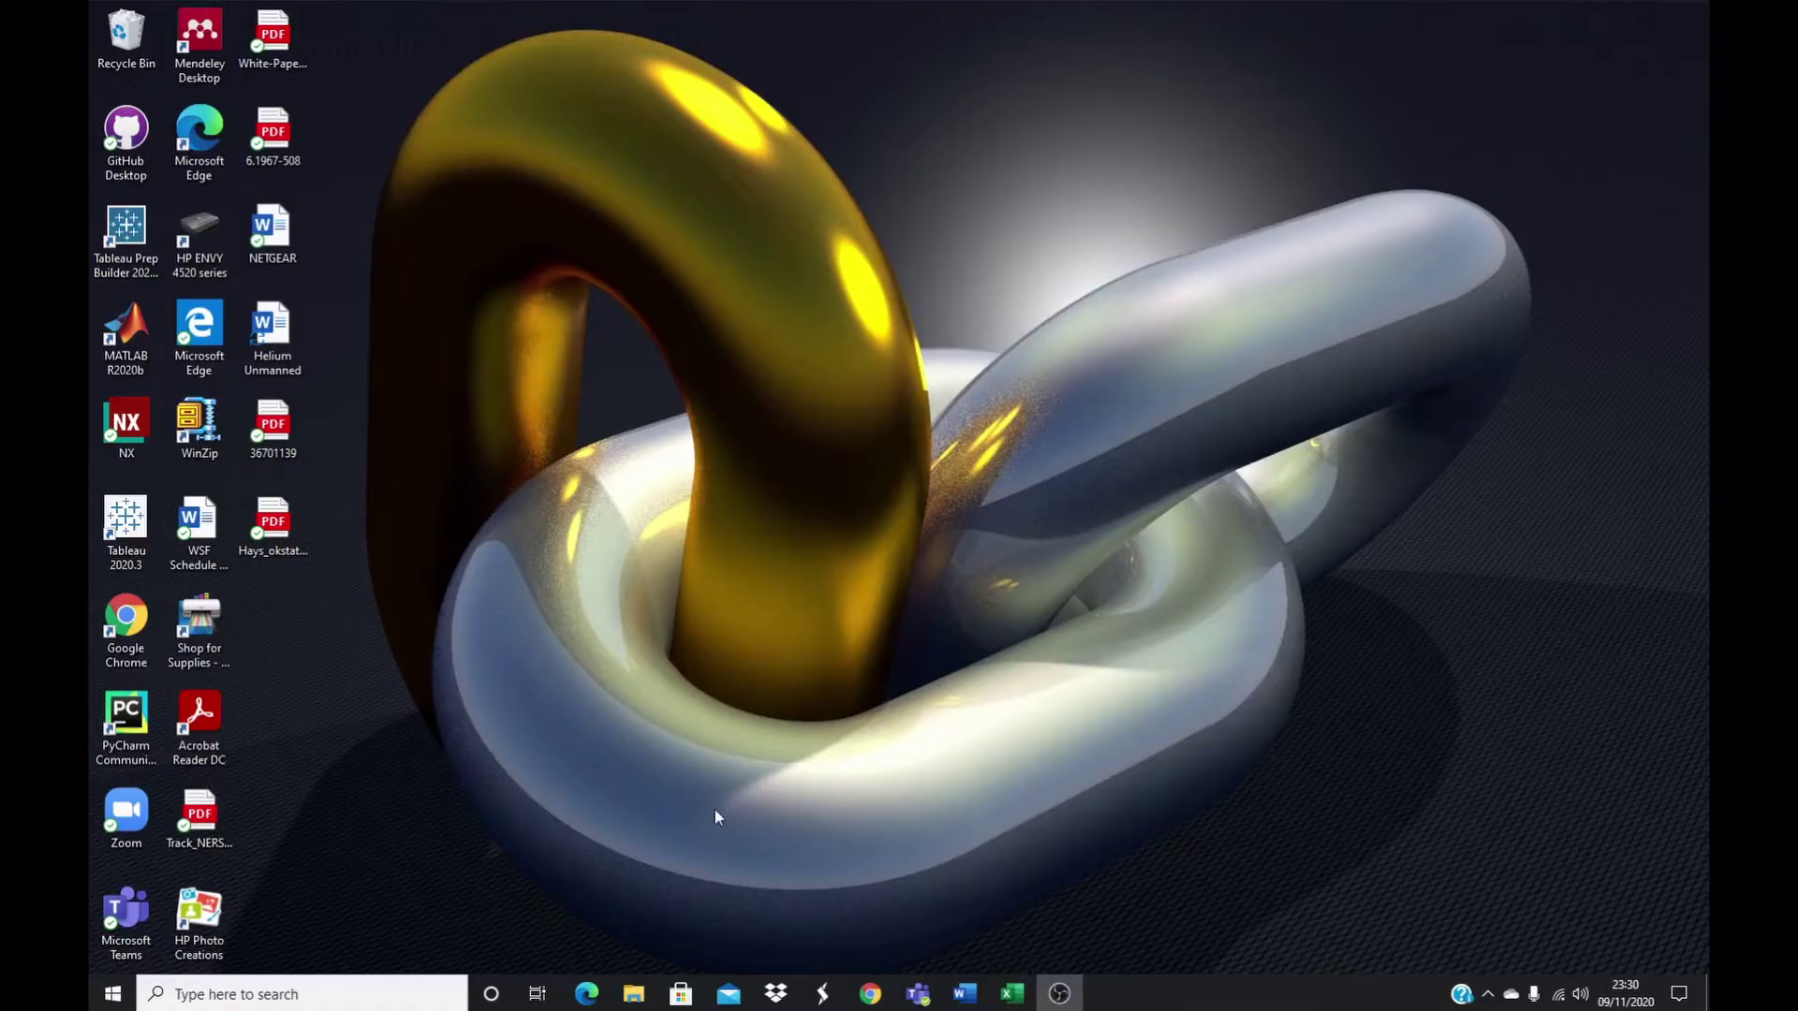
- Go from the Bing coolprop results to the CoolProp Files page on SourceForge
{"action": "mouse_move", "coordinate": [585, 1003]}
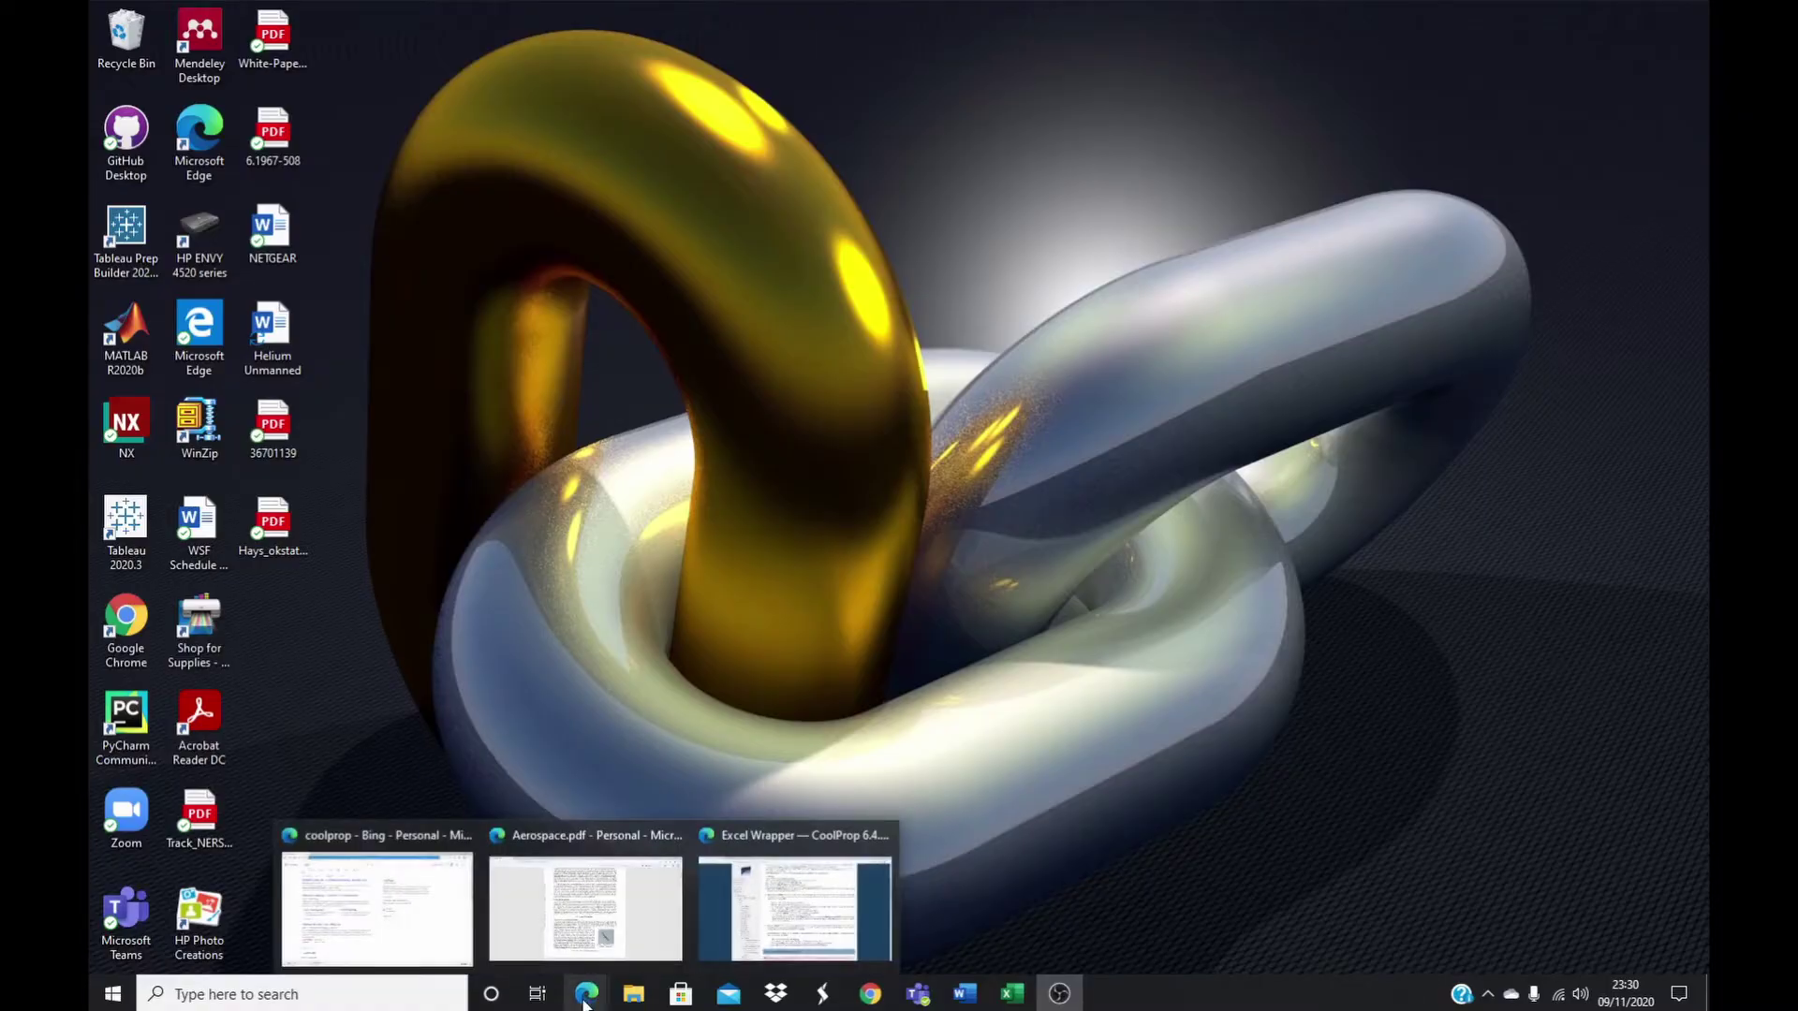
{"action": "left_click", "coordinate": [413, 919]}
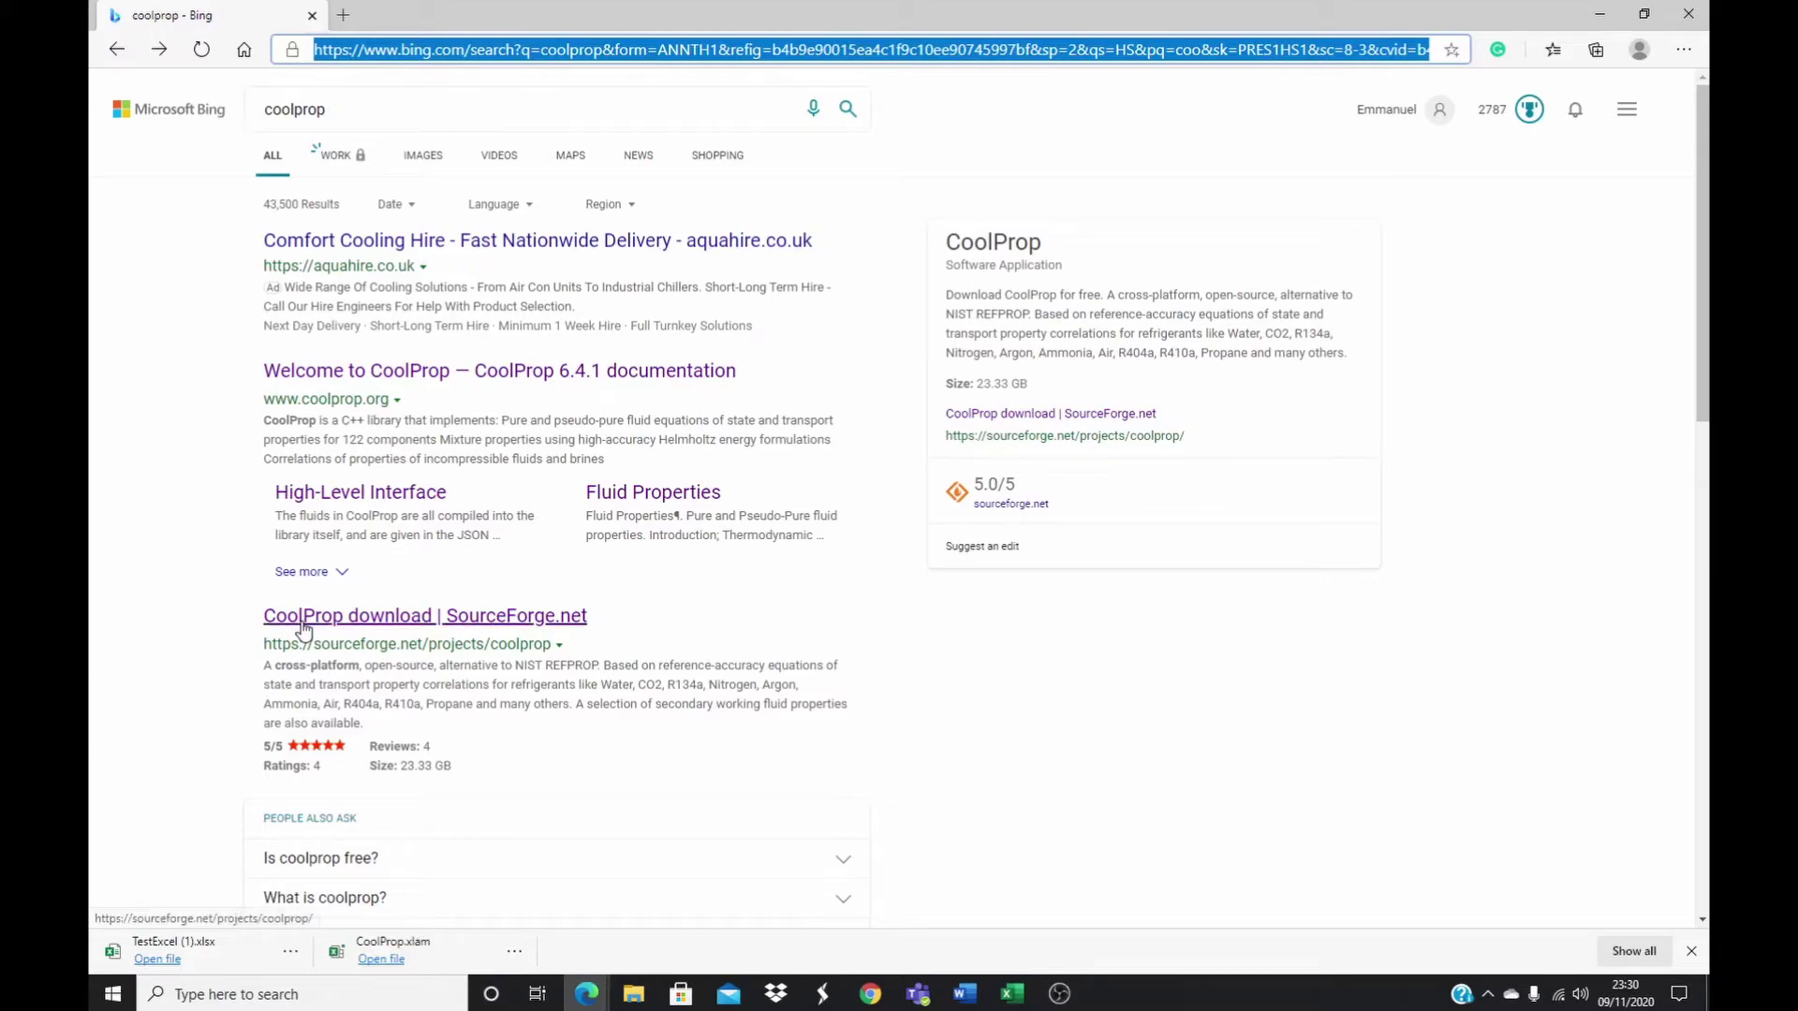
{"action": "left_click", "coordinate": [389, 619]}
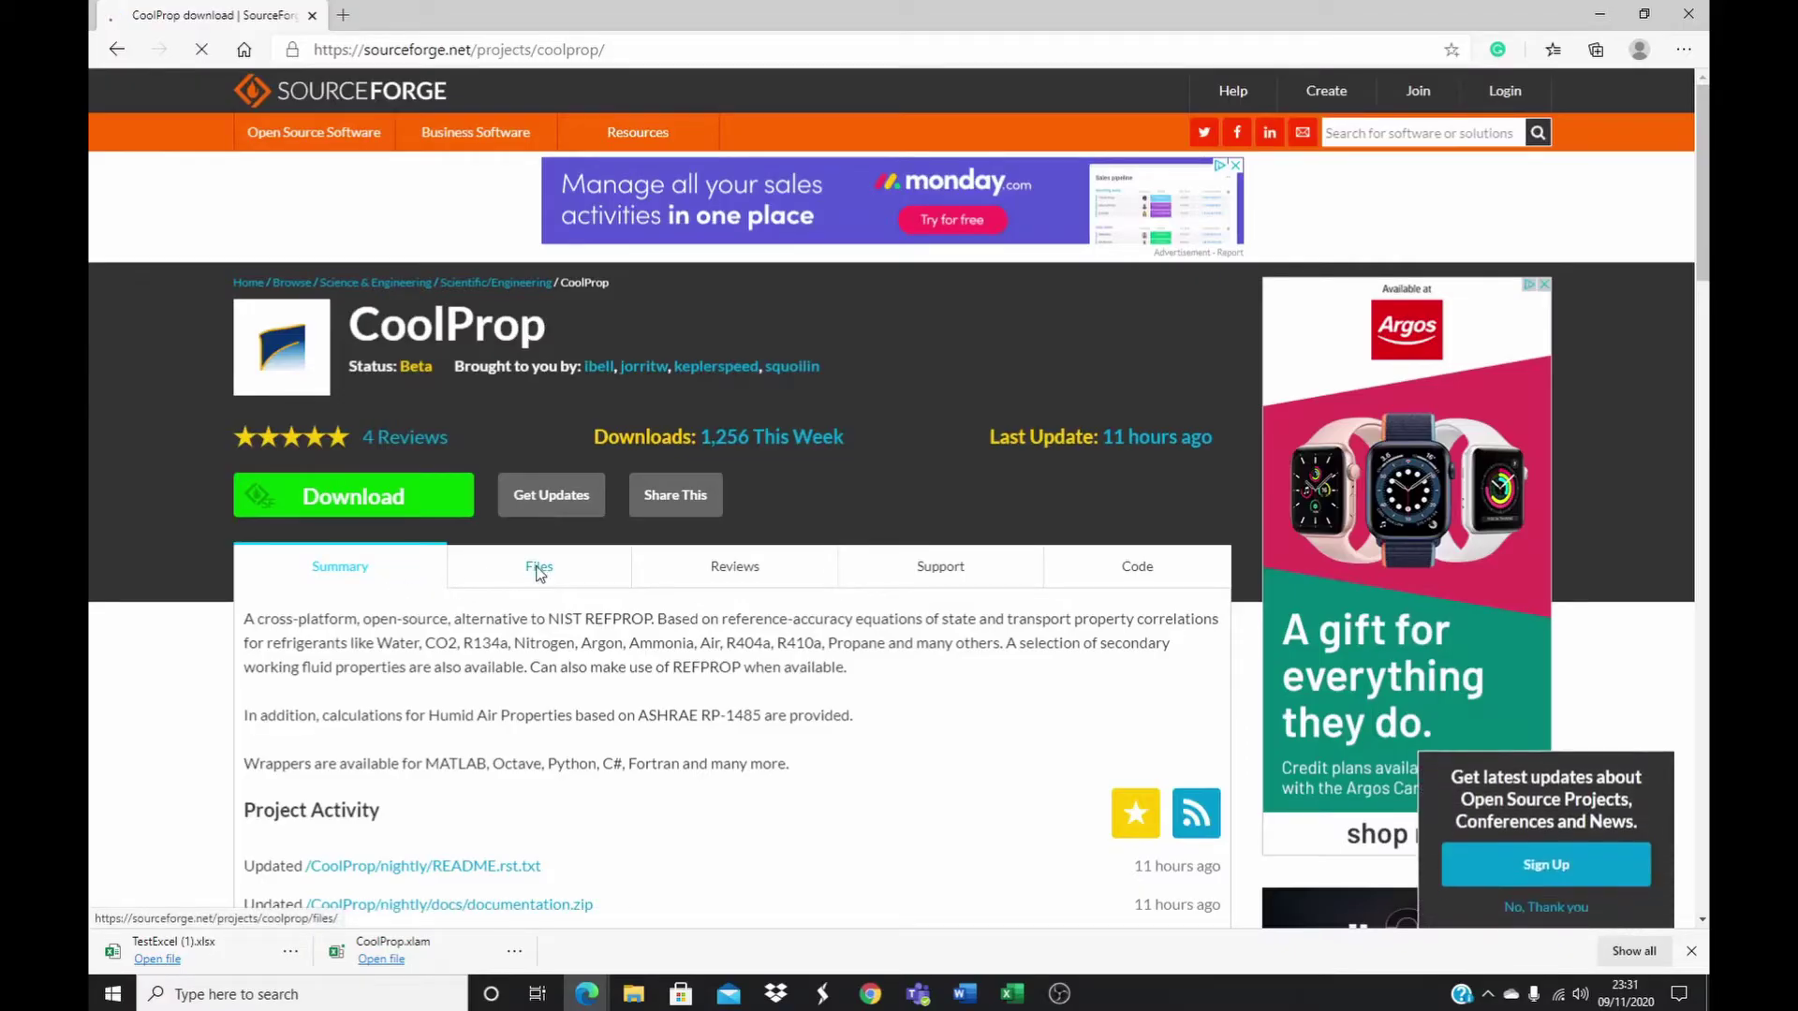
{"action": "left_click", "coordinate": [538, 569]}
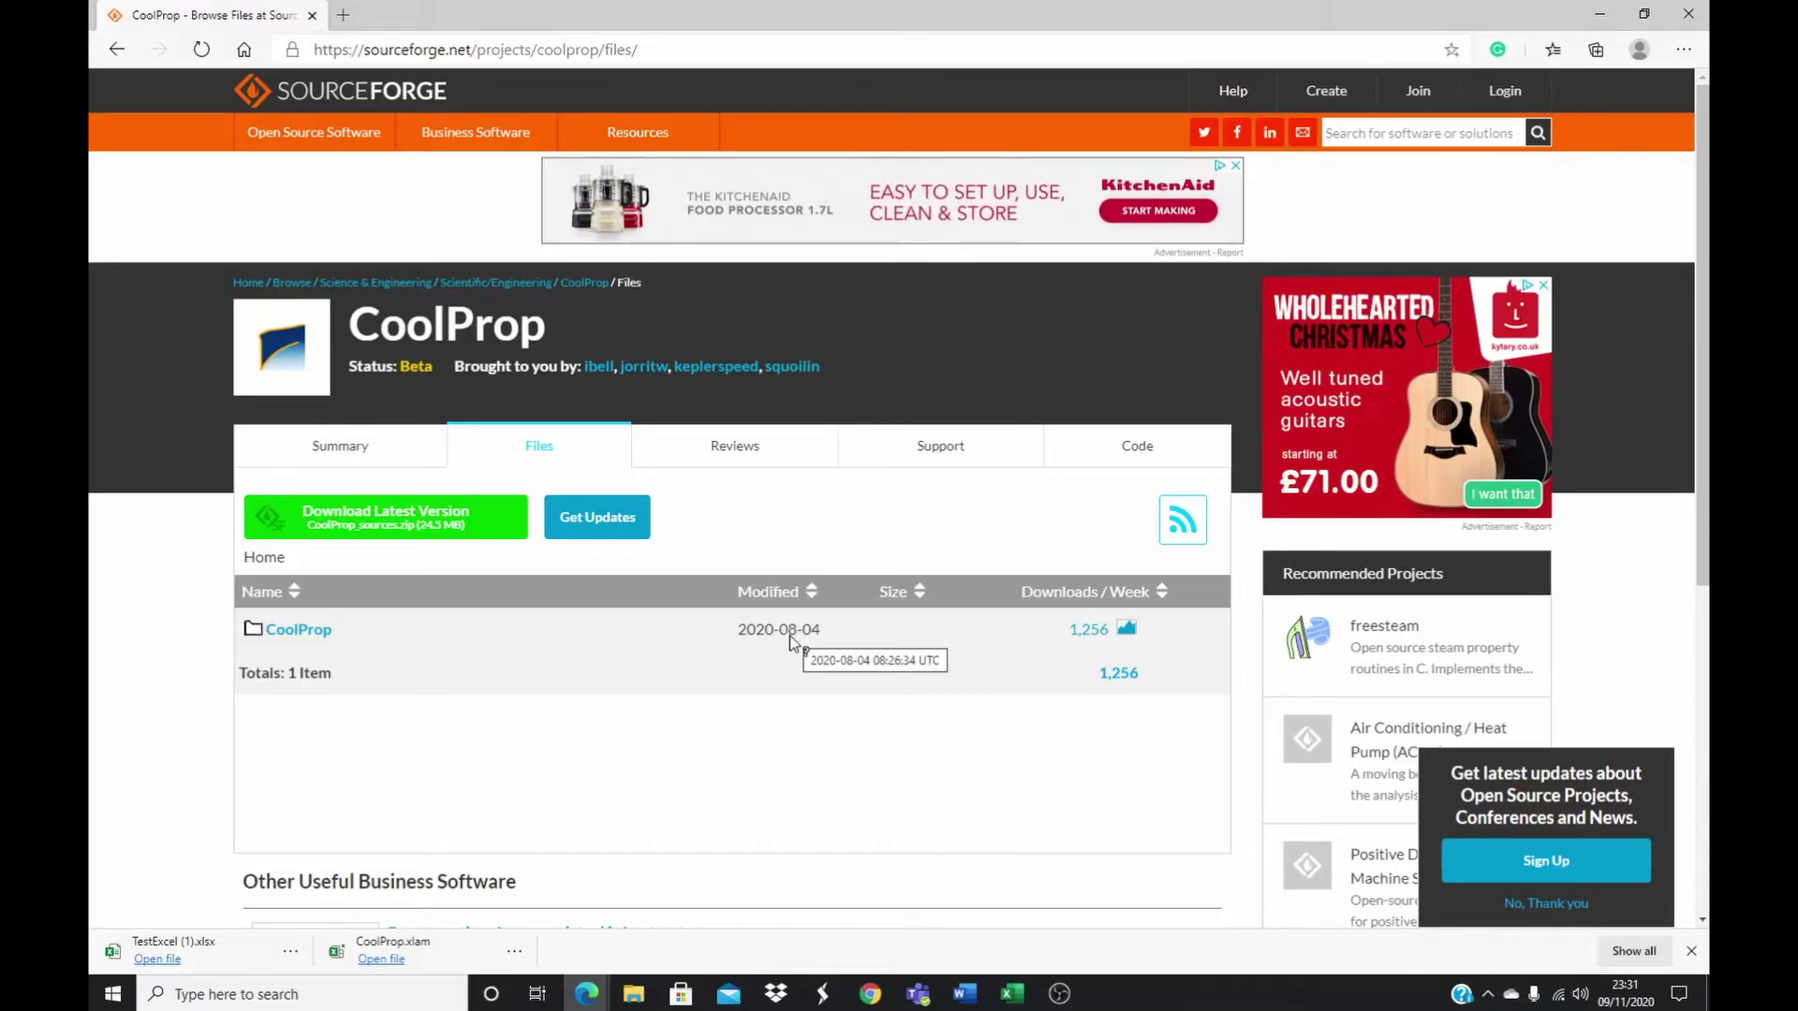
- Open the CoolProp releases folder, browse the versions, and open the 6.4.1 folder
{"action": "left_click", "coordinate": [280, 637]}
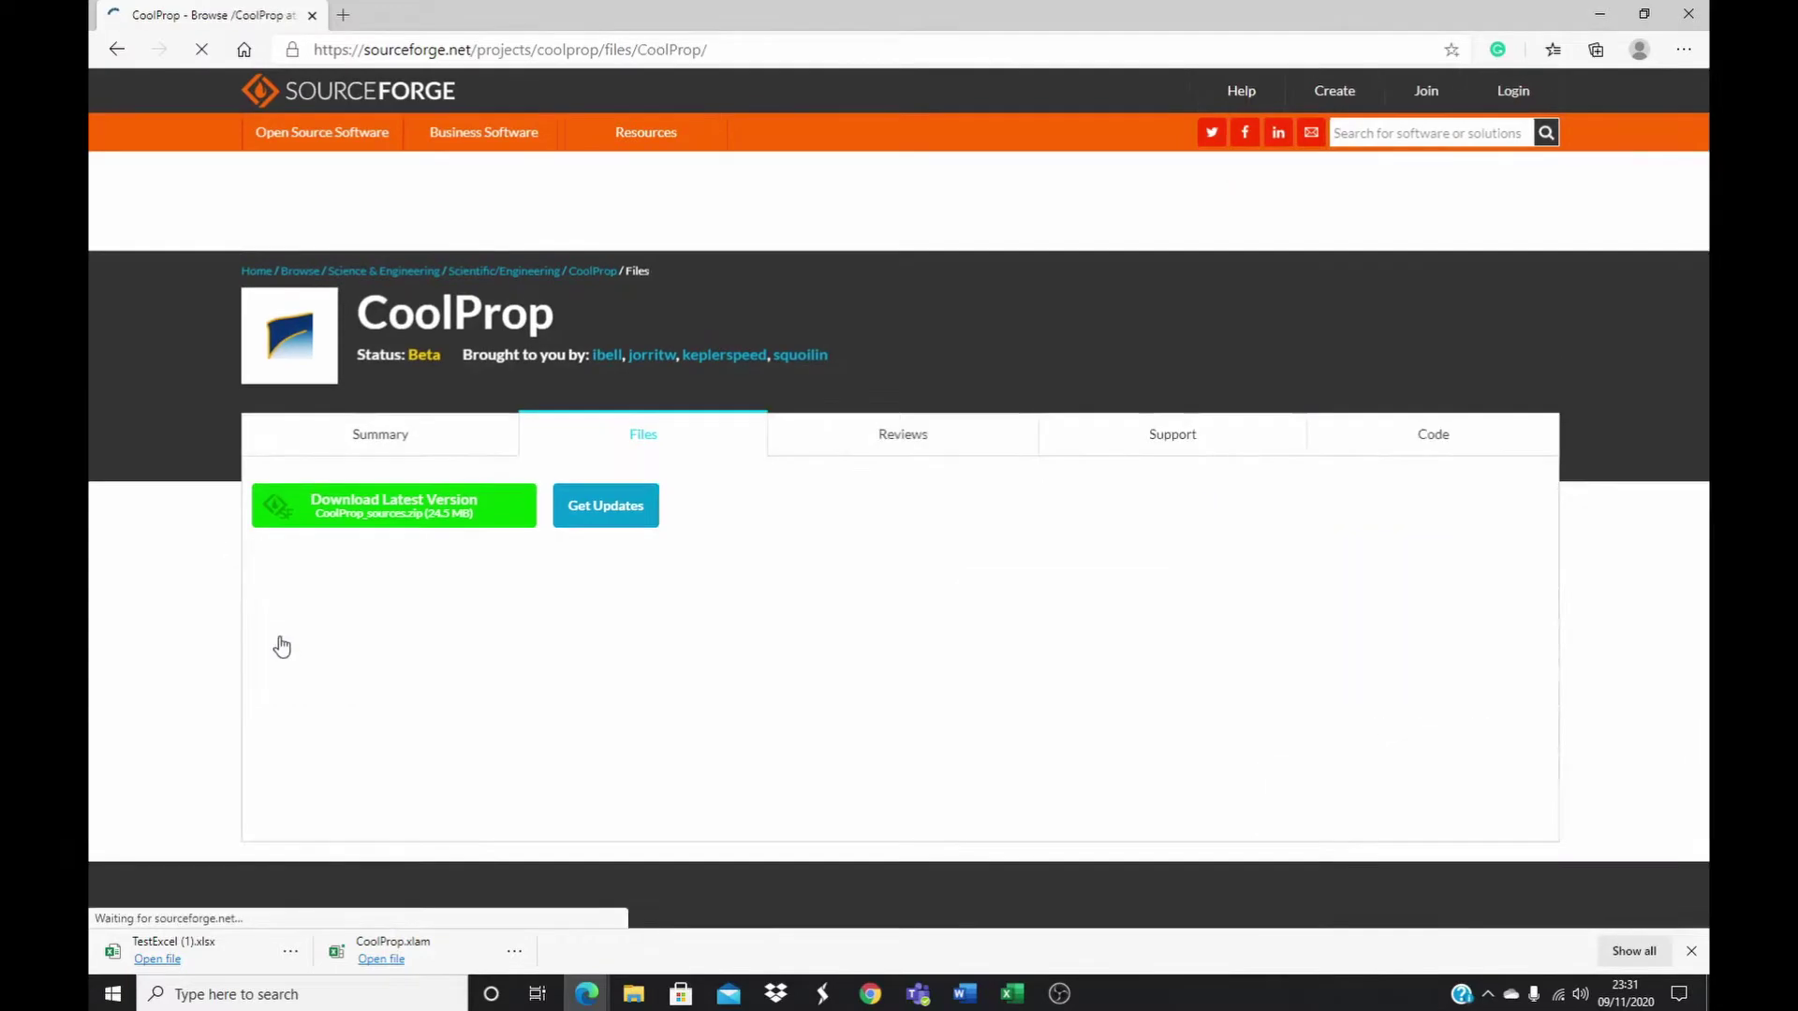
{"action": "scroll", "coordinate": [448, 762], "scroll_direction": "down", "scroll_amount": 3}
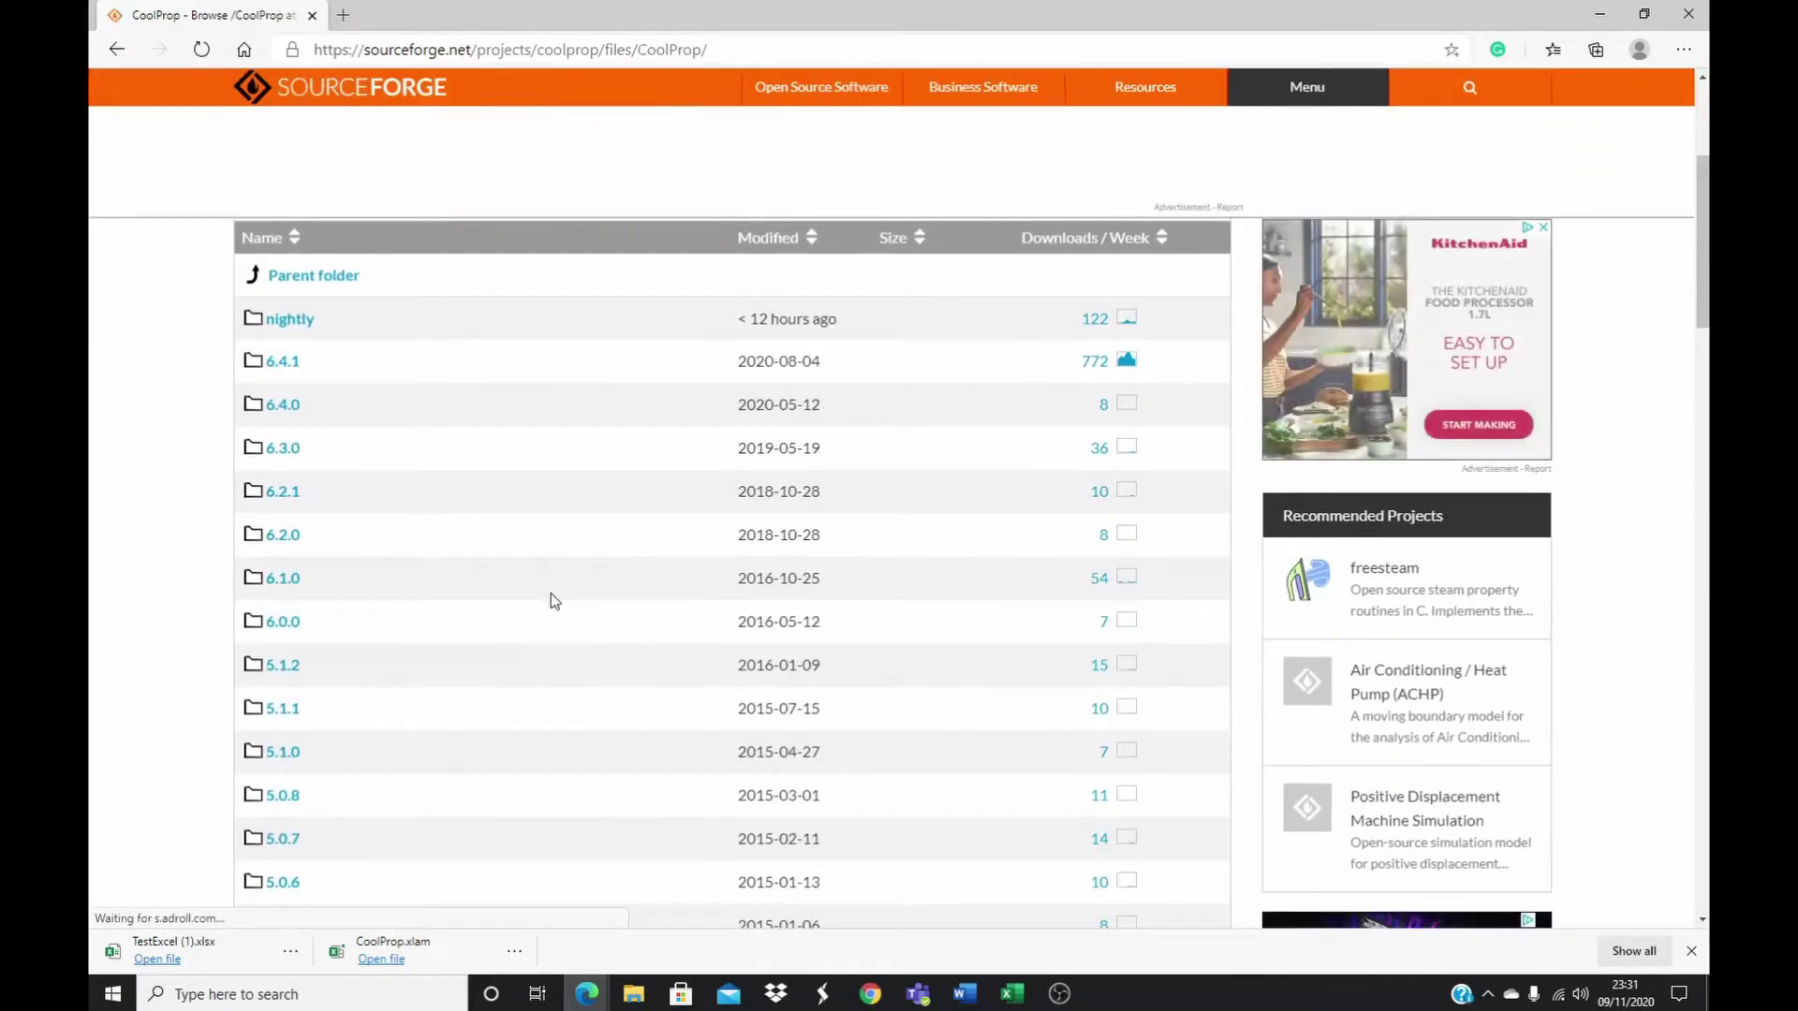
{"action": "scroll", "coordinate": [551, 598], "scroll_direction": "down", "scroll_amount": 15}
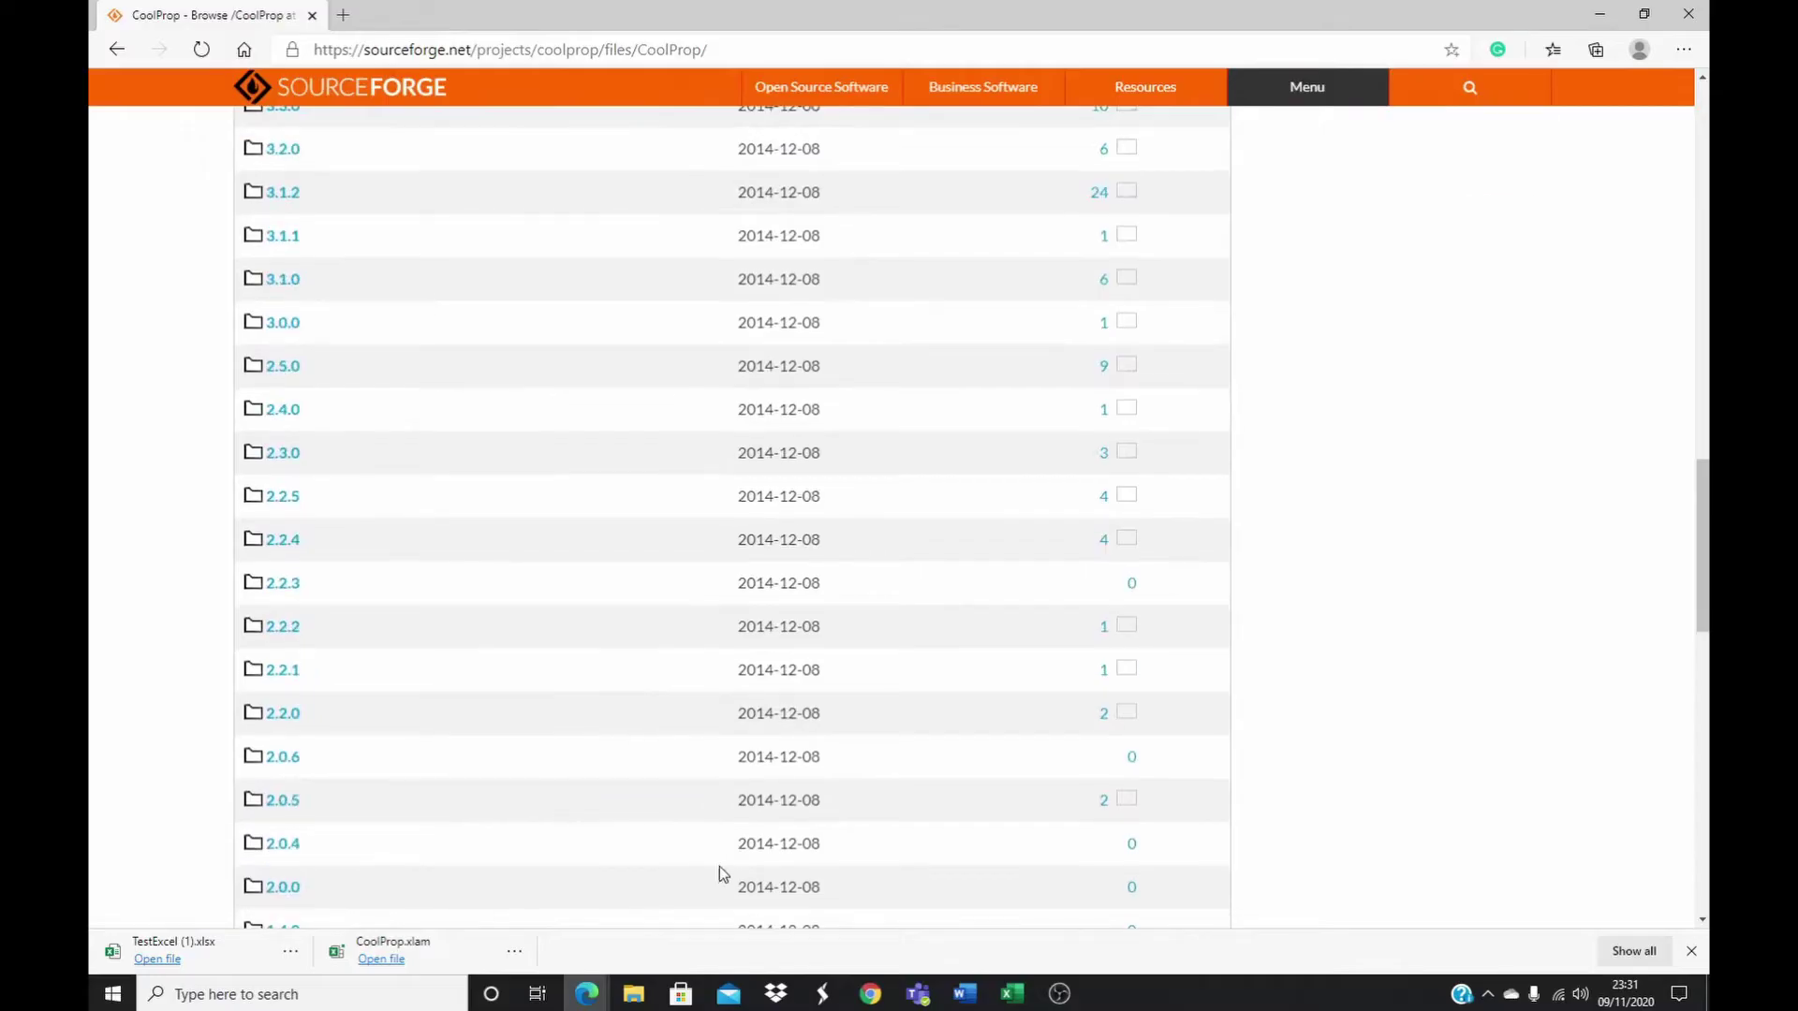
{"action": "scroll", "coordinate": [722, 875], "scroll_direction": "up", "scroll_amount": 3}
{"action": "scroll", "coordinate": [744, 870], "scroll_direction": "up", "scroll_amount": 10}
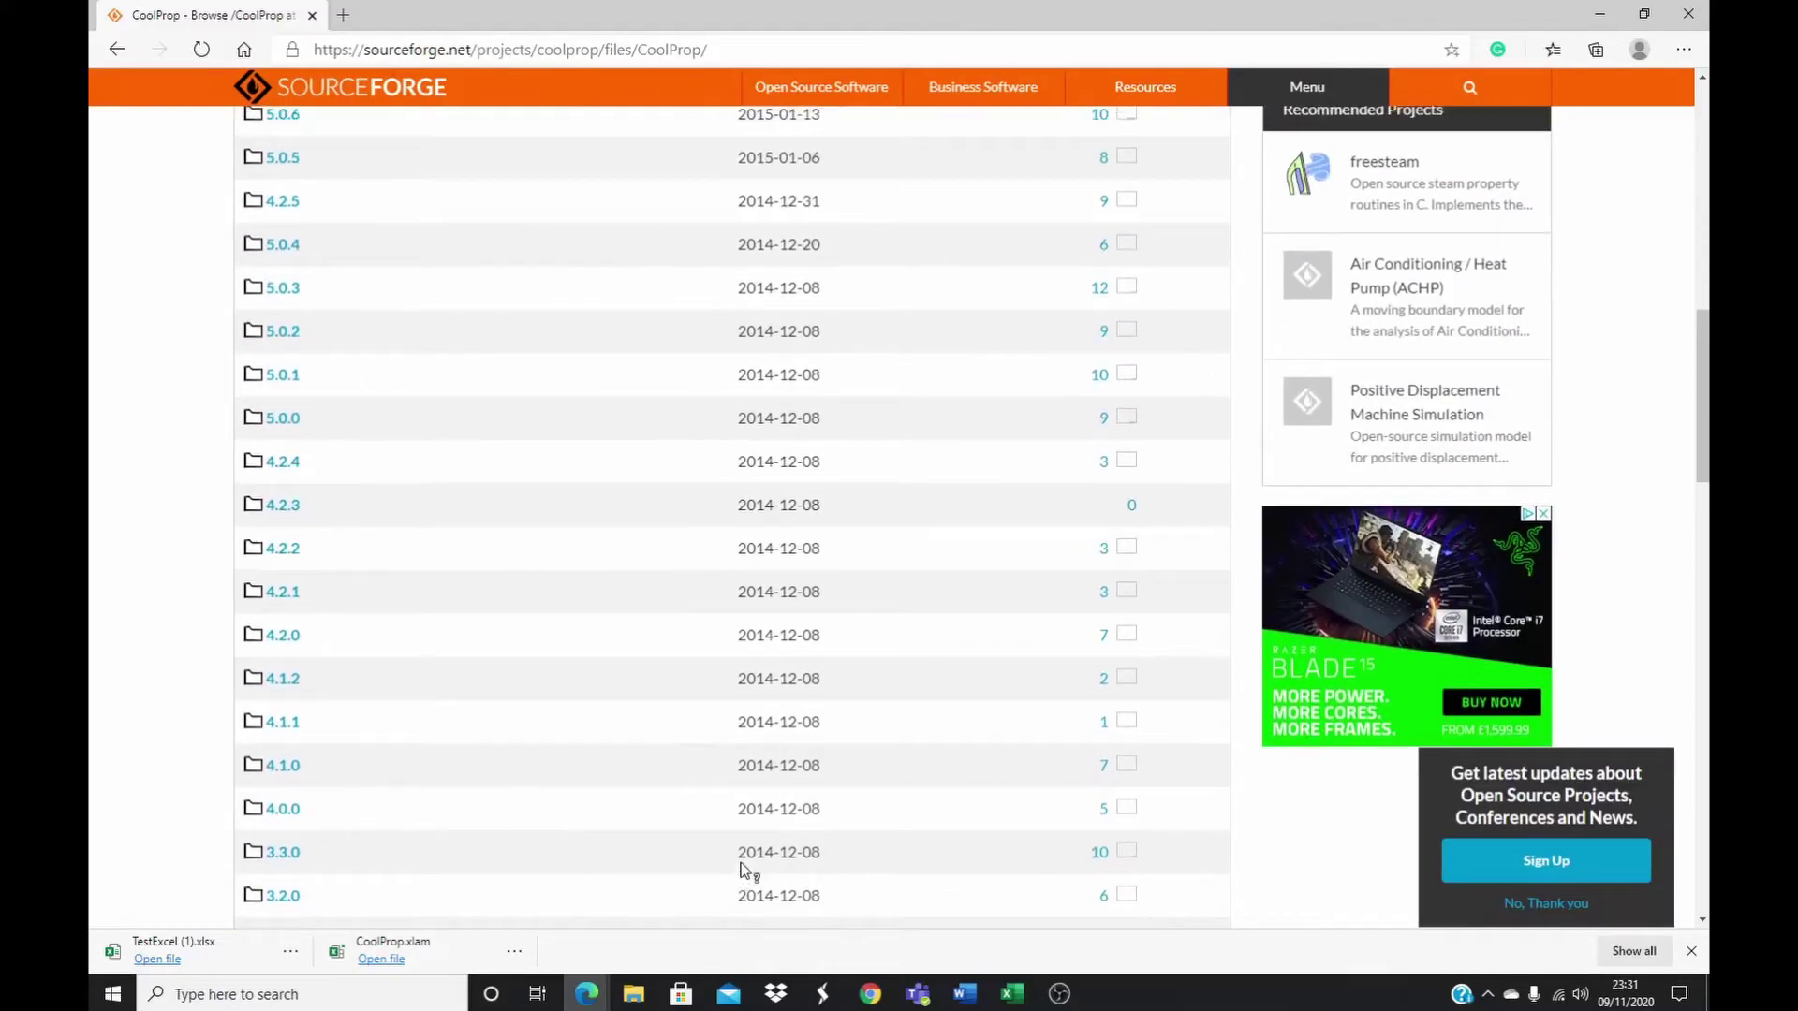
{"action": "scroll", "coordinate": [745, 870], "scroll_direction": "up", "scroll_amount": 1}
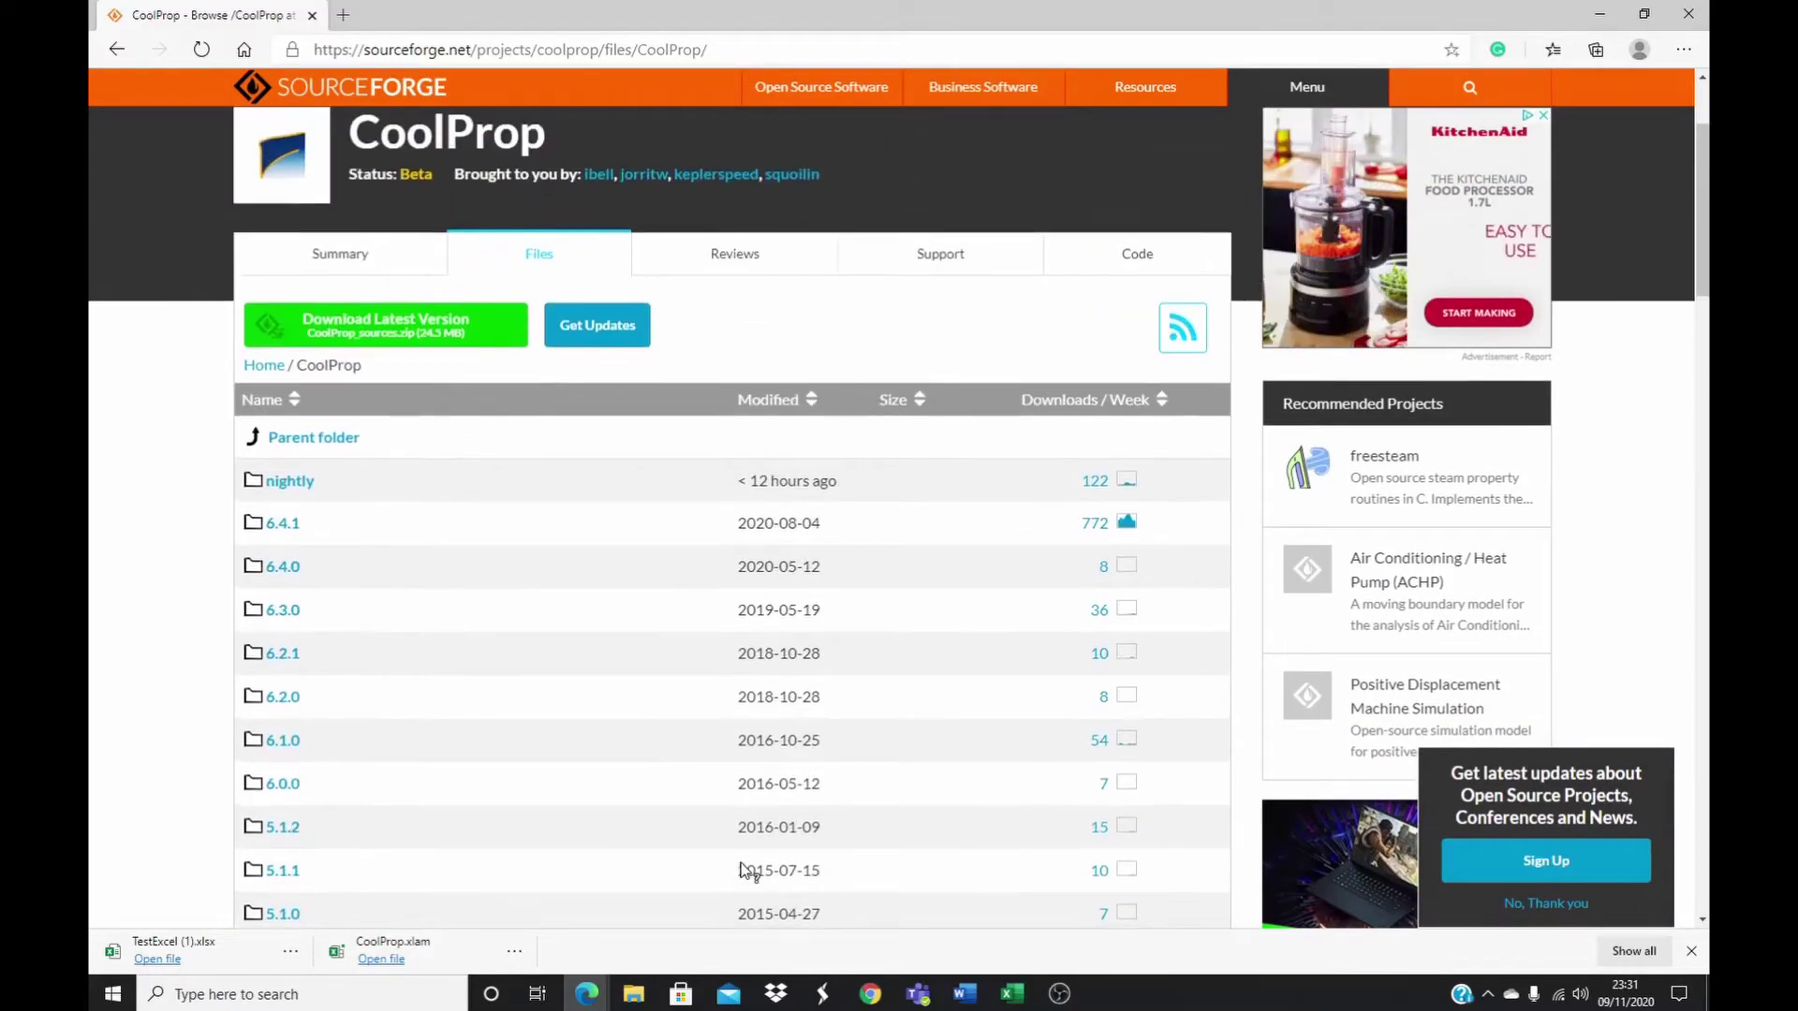
{"action": "left_click", "coordinate": [279, 530]}
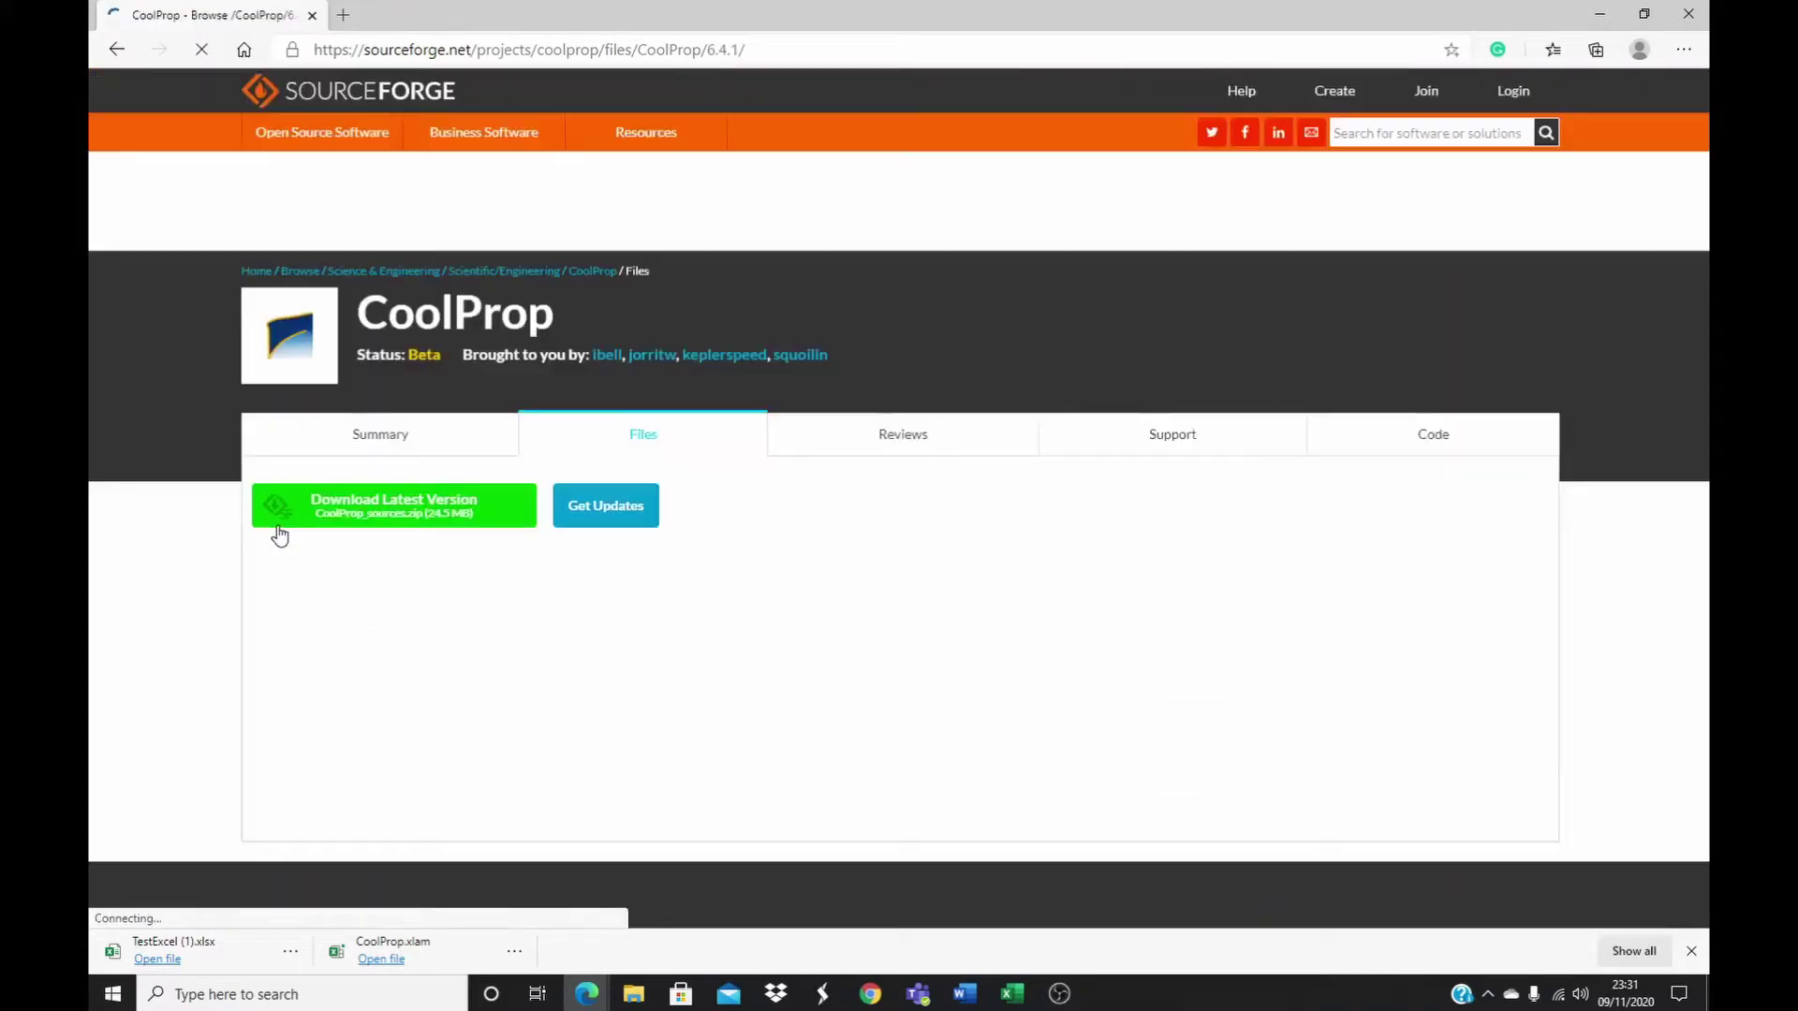
{"action": "scroll", "coordinate": [457, 722], "scroll_direction": "down", "scroll_amount": 3}
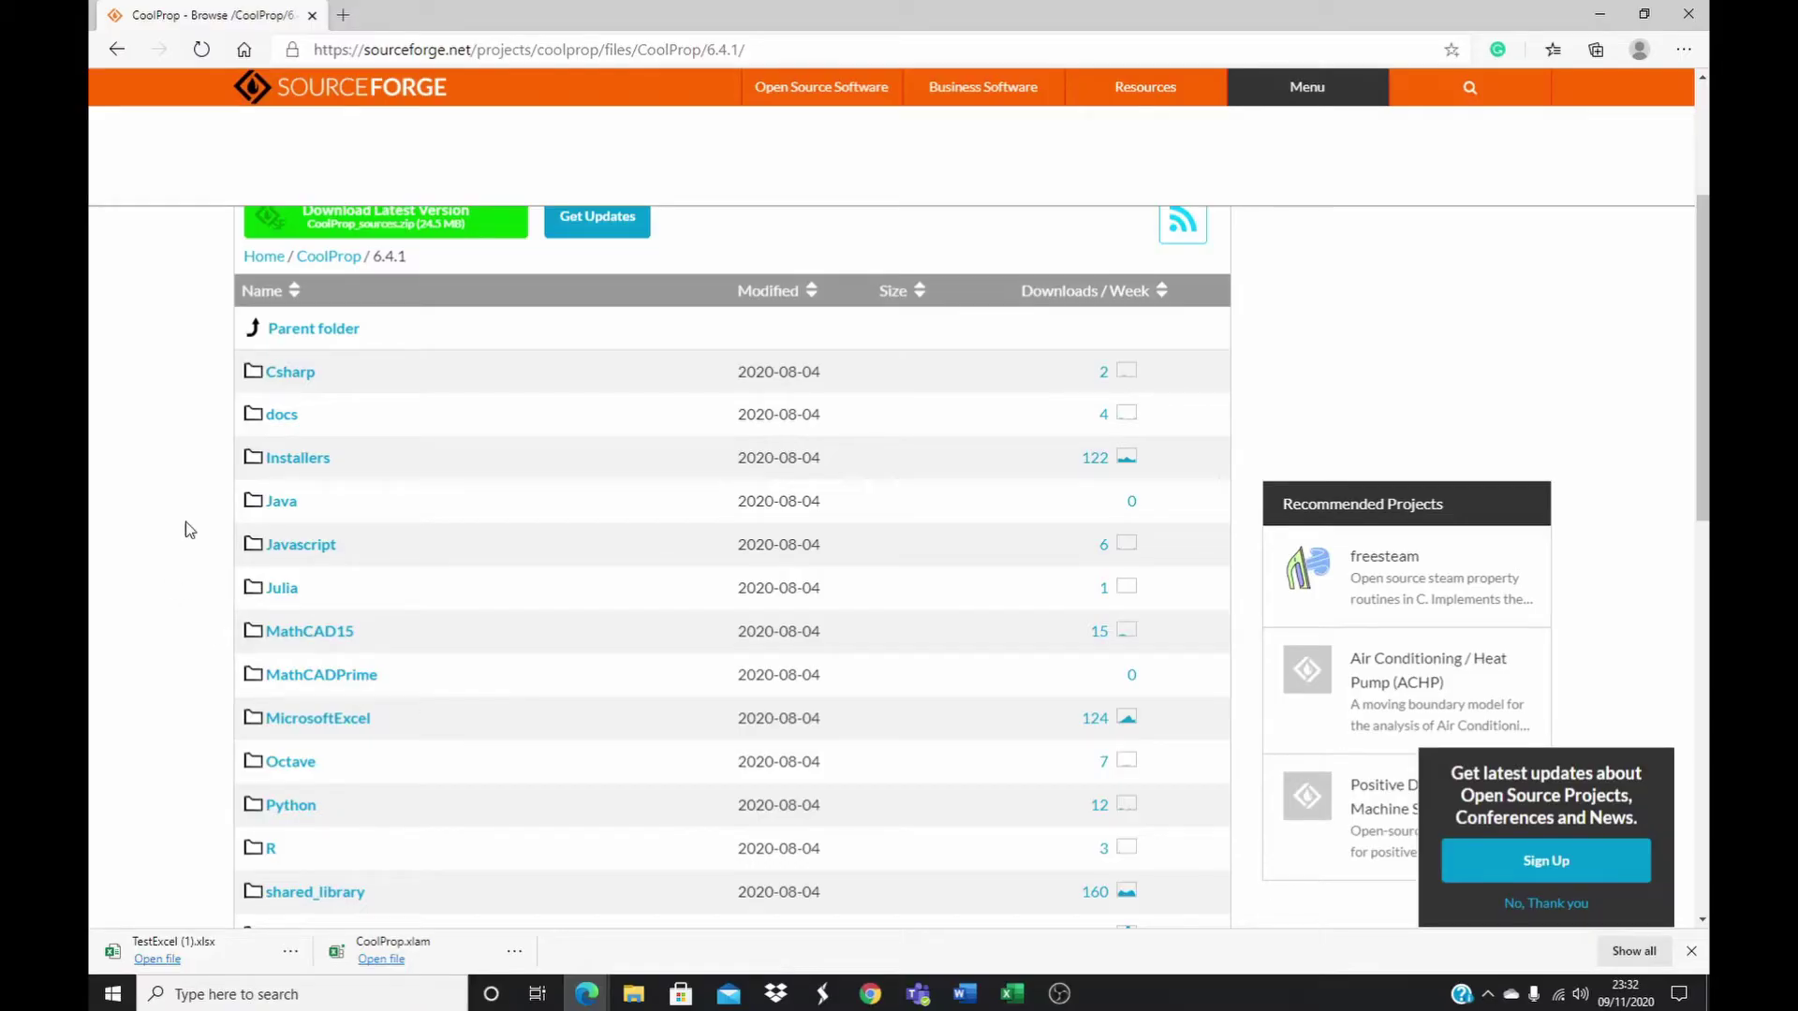
- Download CoolProp_v6.4.1.0.exe from the Installers/Windows folder and minimize Edge
{"action": "left_click", "coordinate": [295, 461]}
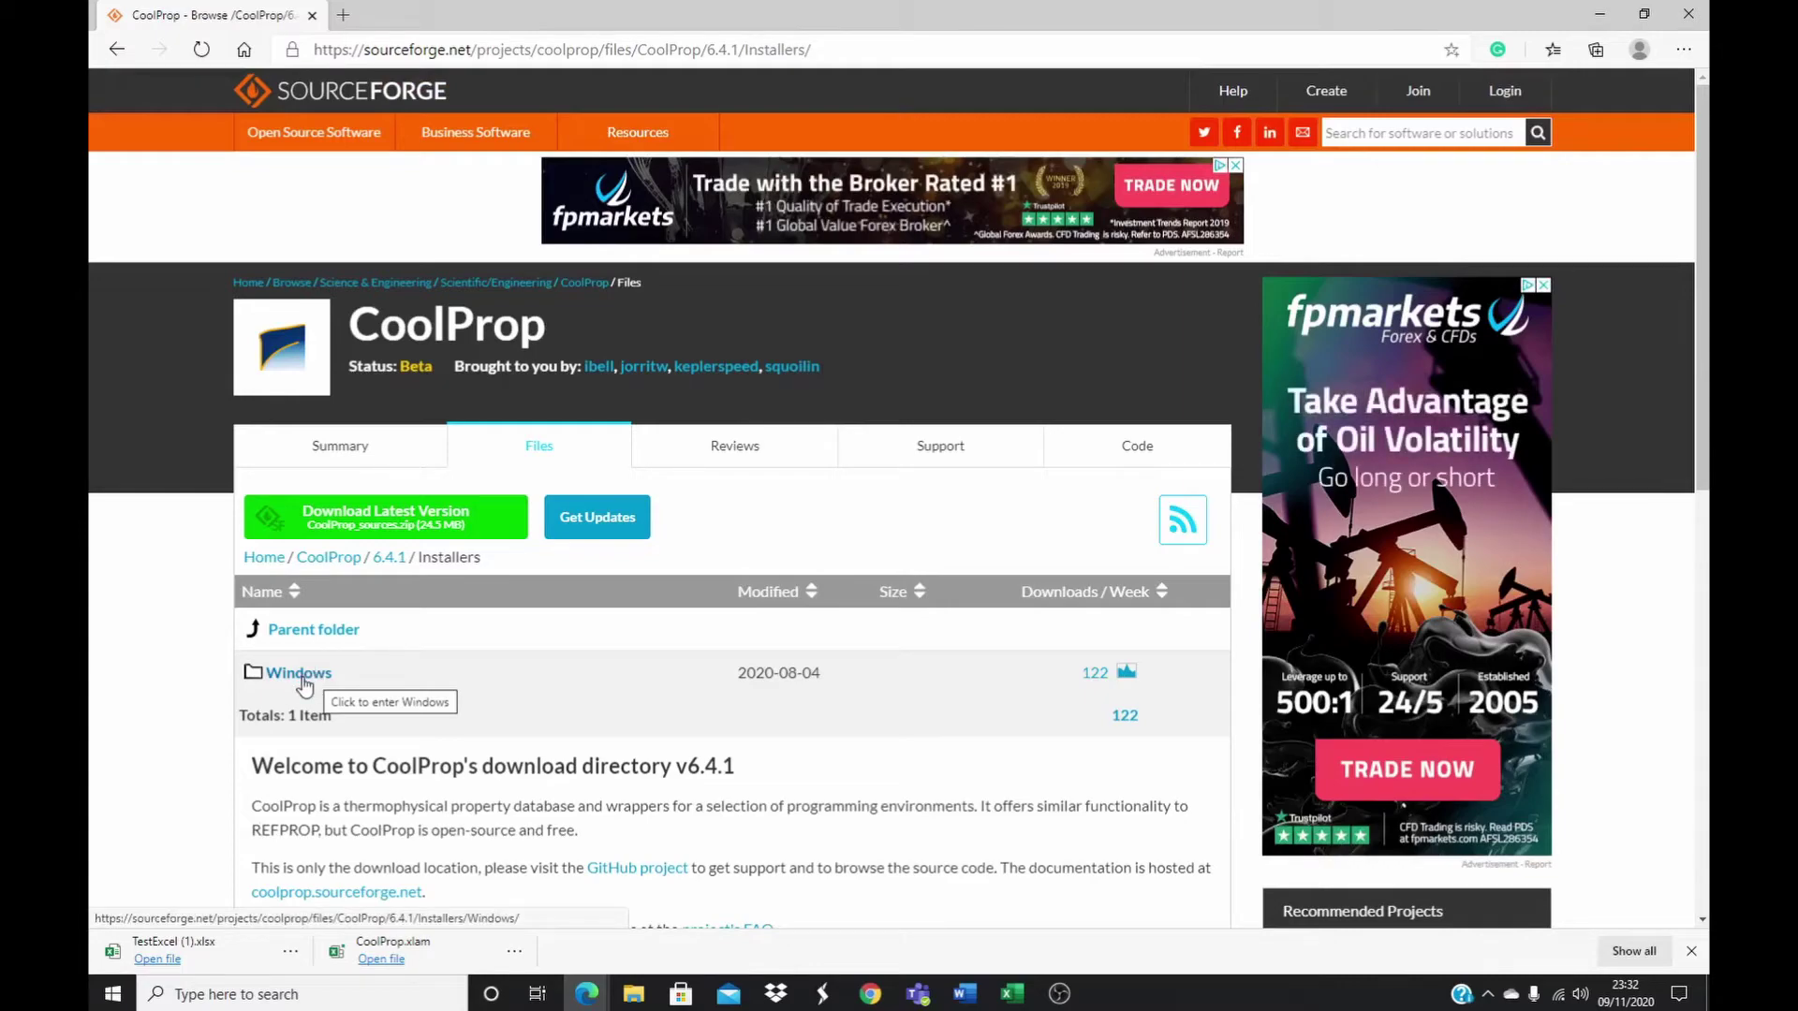
{"action": "left_click", "coordinate": [300, 674]}
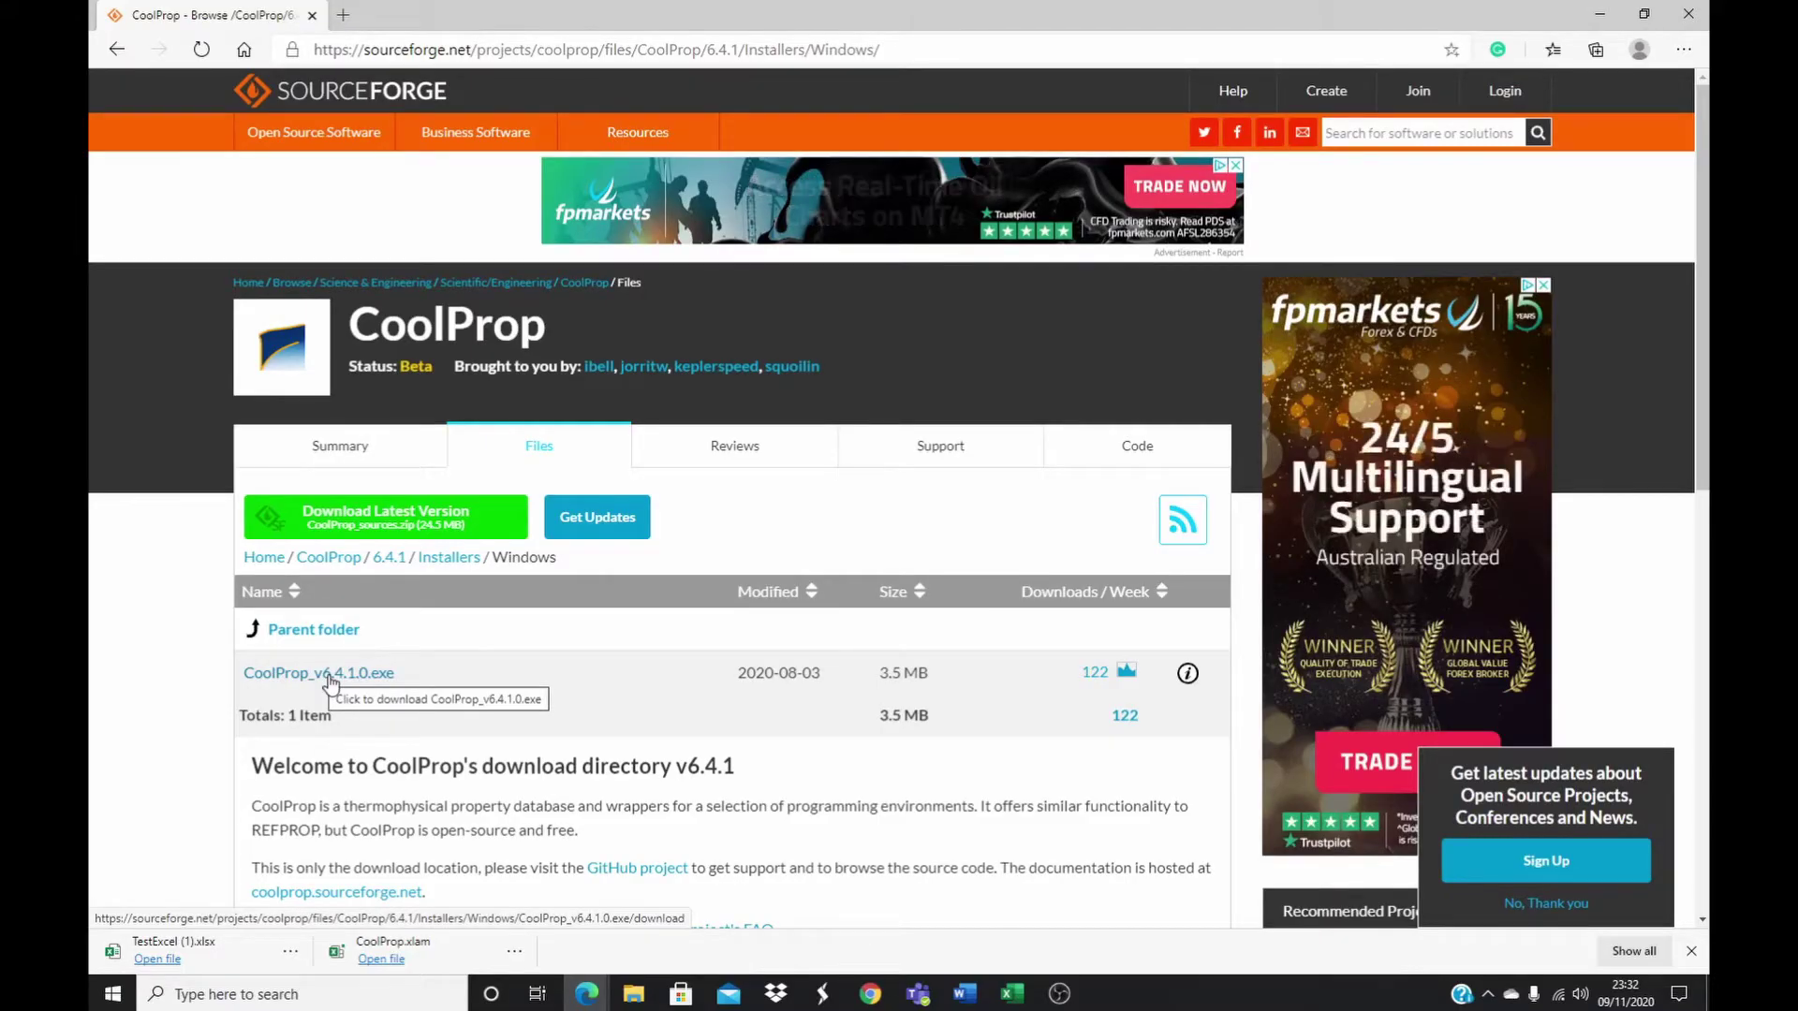
{"action": "left_click", "coordinate": [329, 674]}
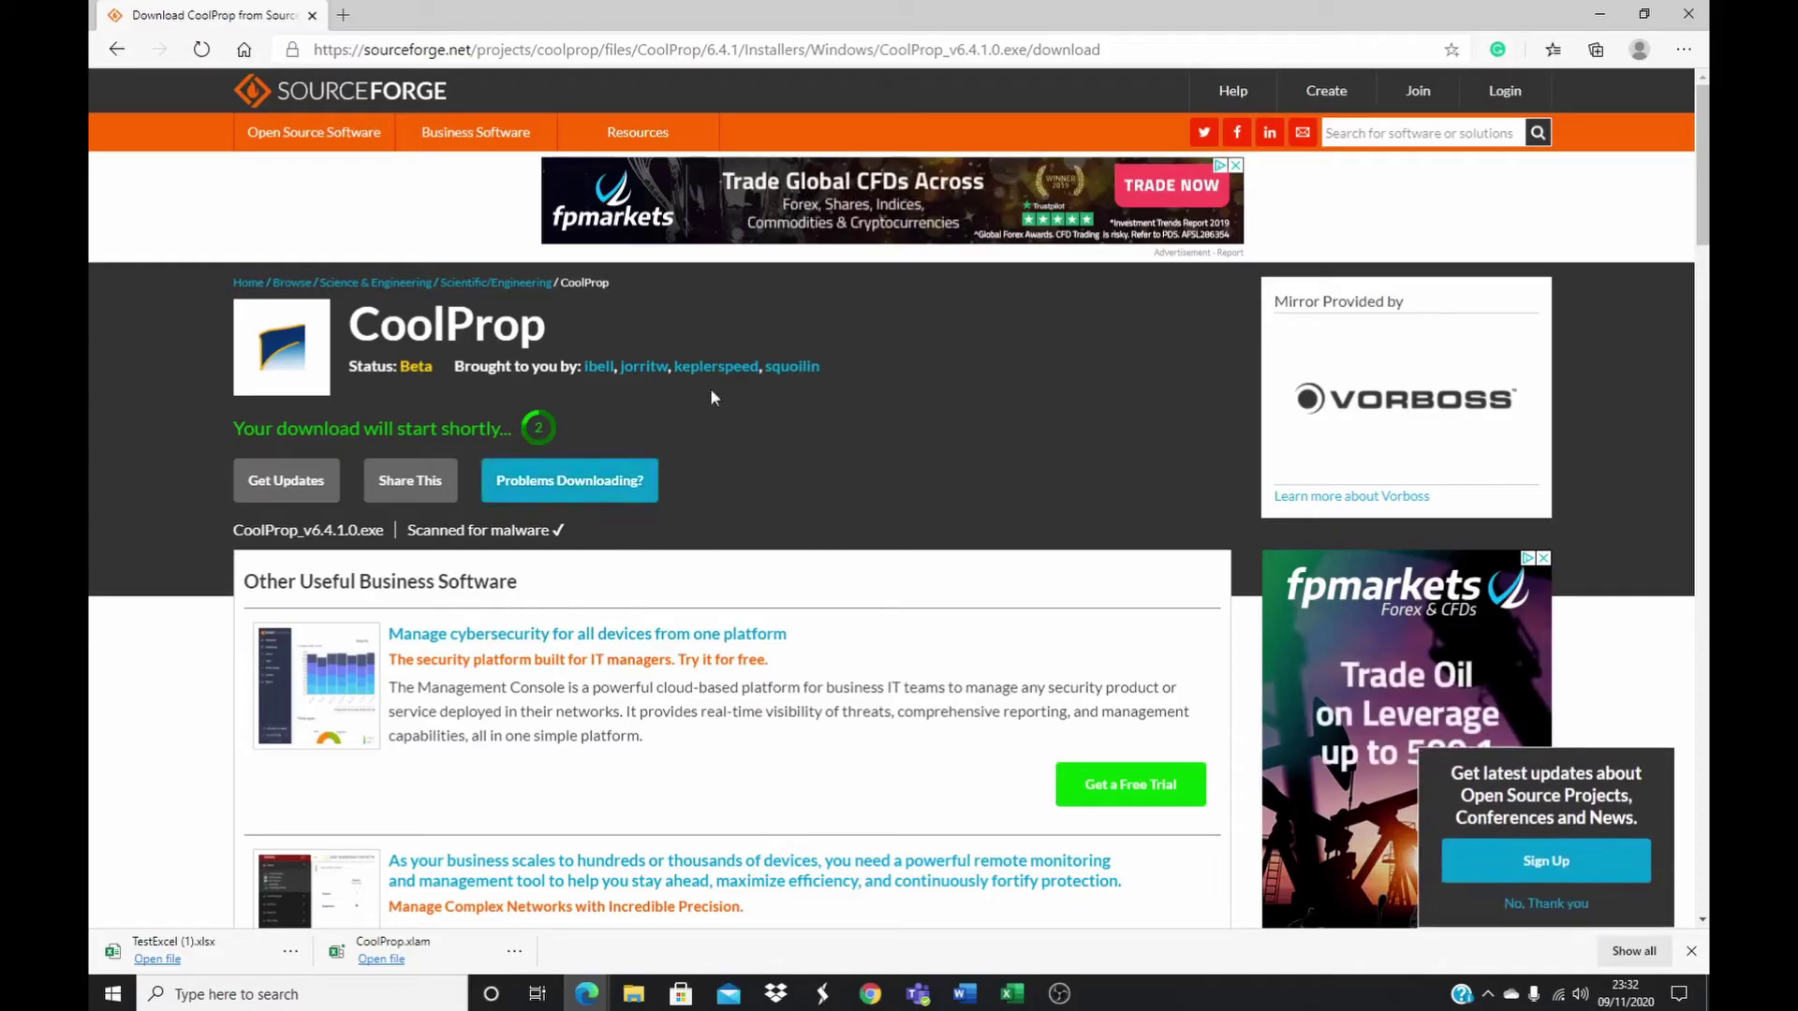
{"action": "left_click", "coordinate": [1599, 13]}
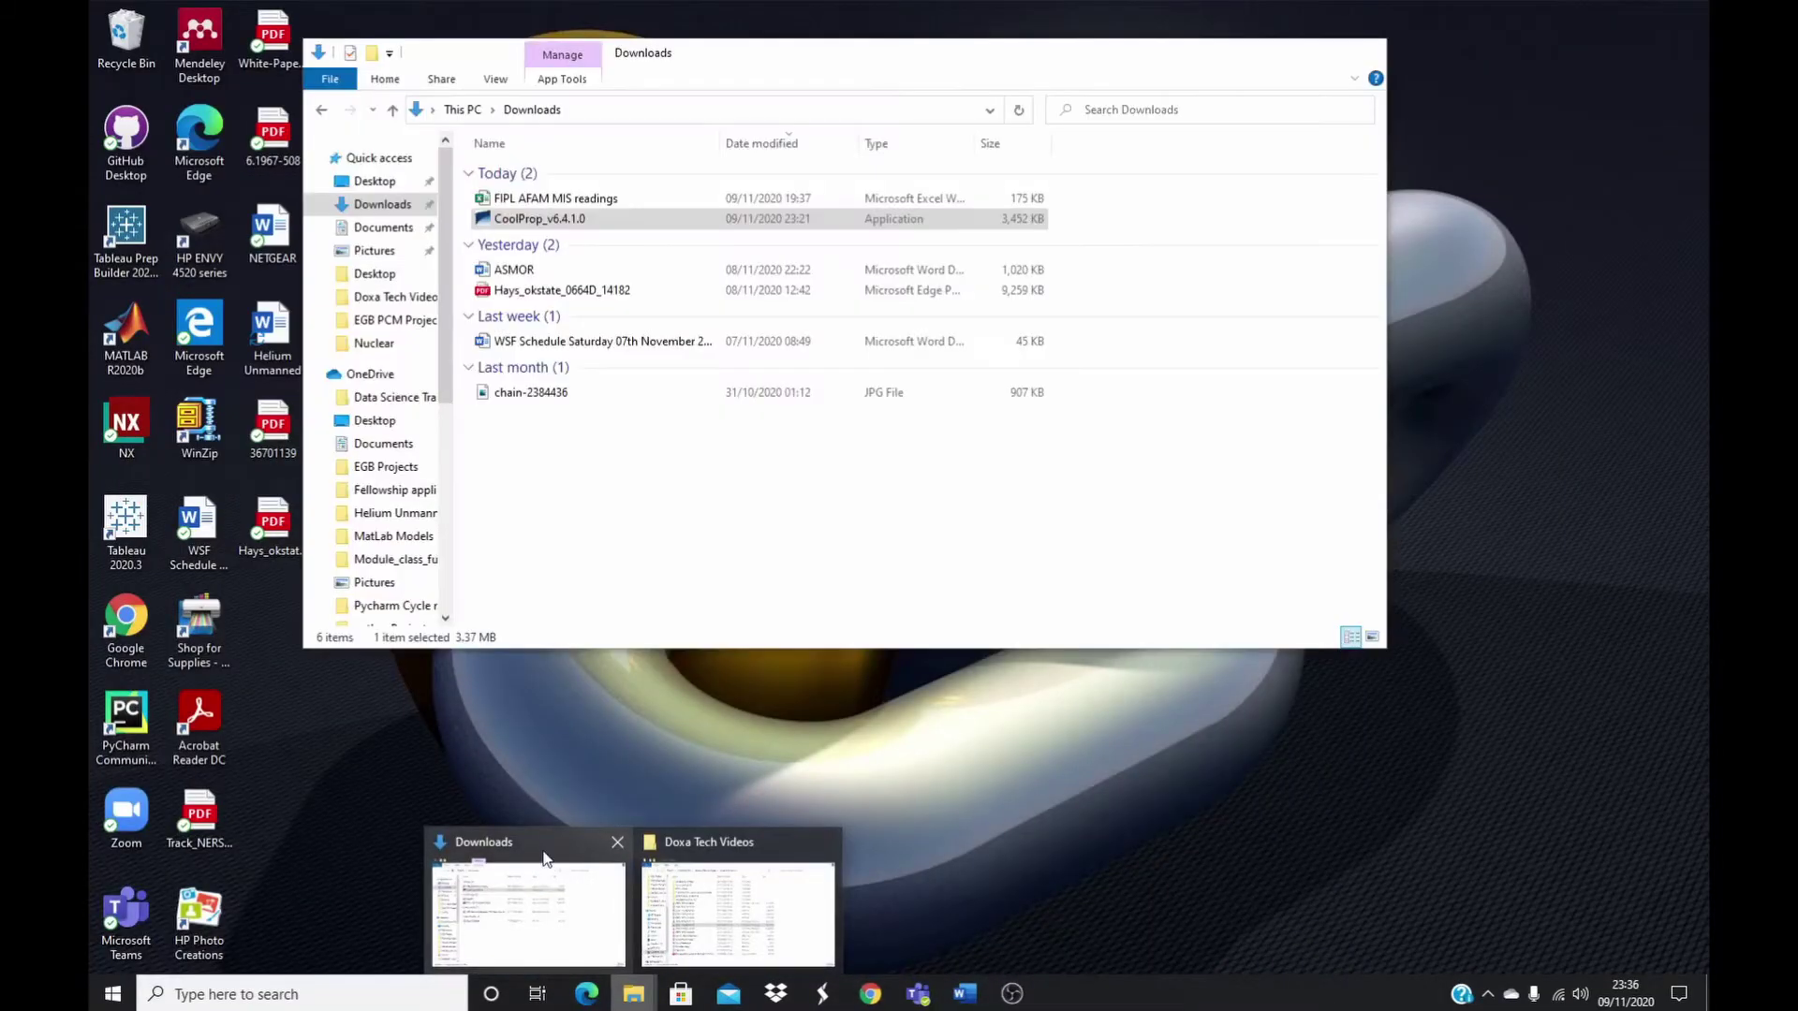
- Run the CoolProp_v6.4.1.0 installer from Downloads through to Finish, then minimize Explorer
{"action": "left_click", "coordinate": [547, 859]}
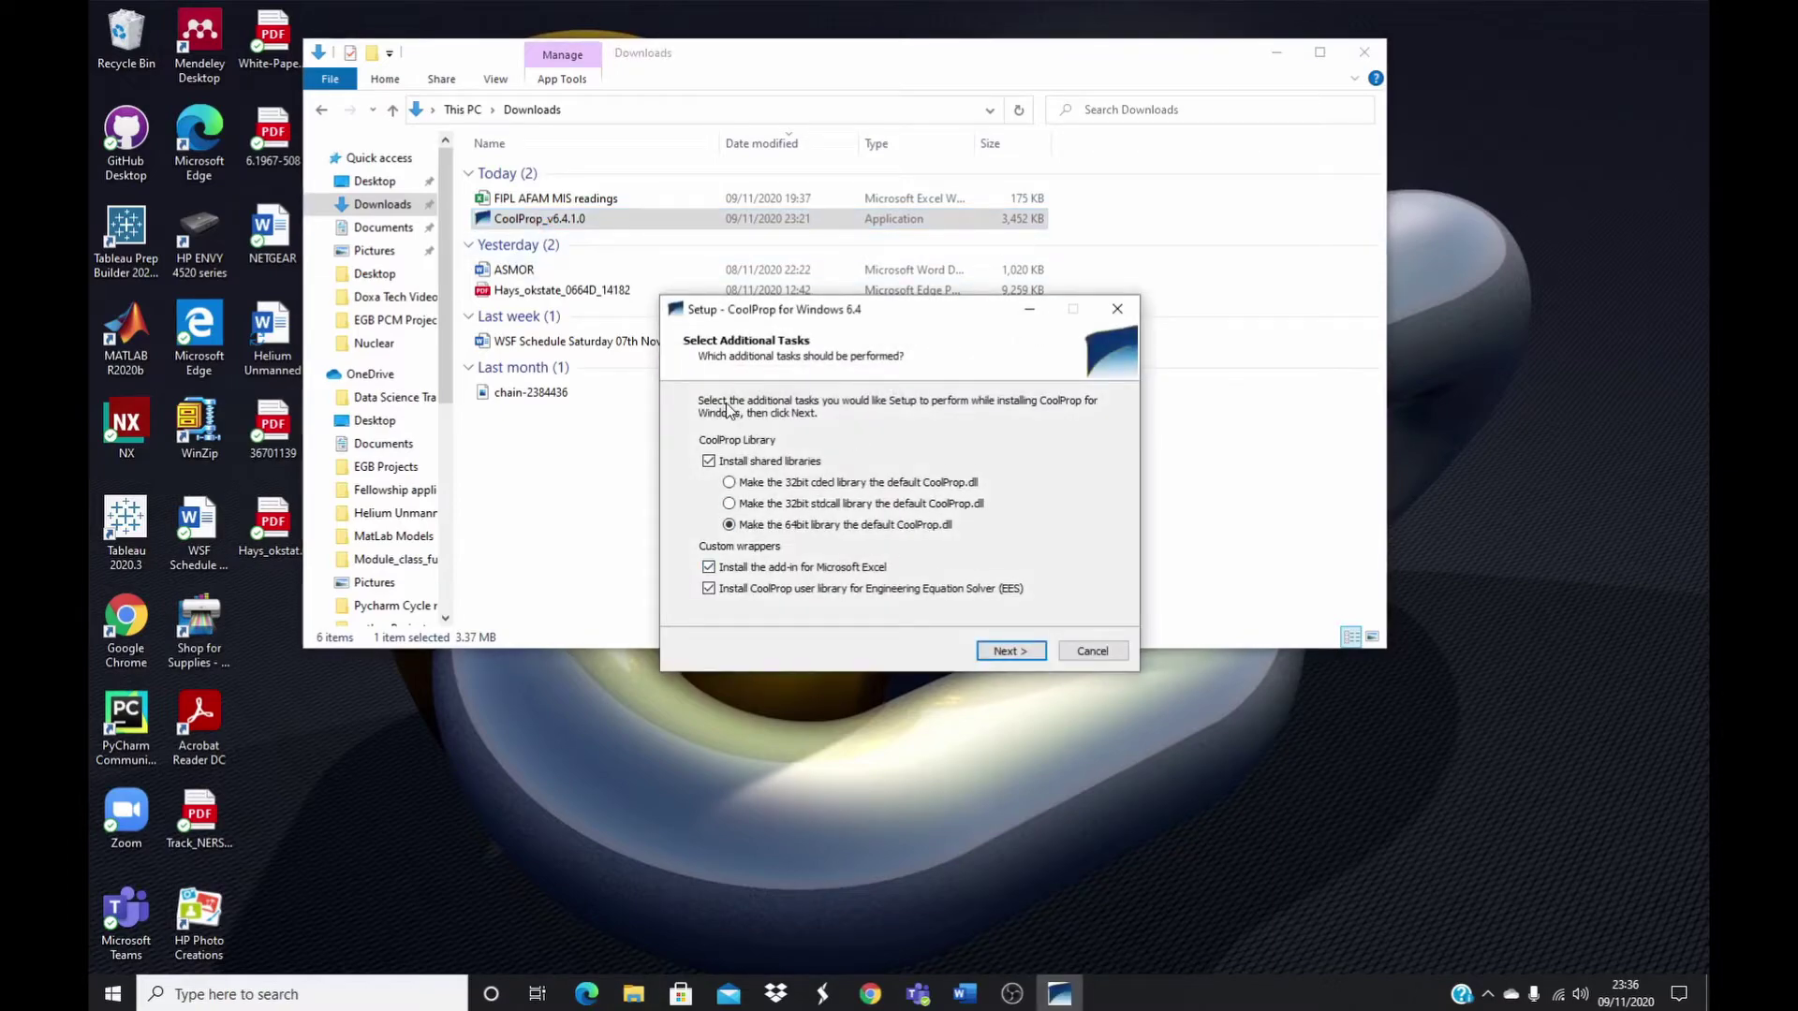
{"action": "left_click", "coordinate": [1010, 654]}
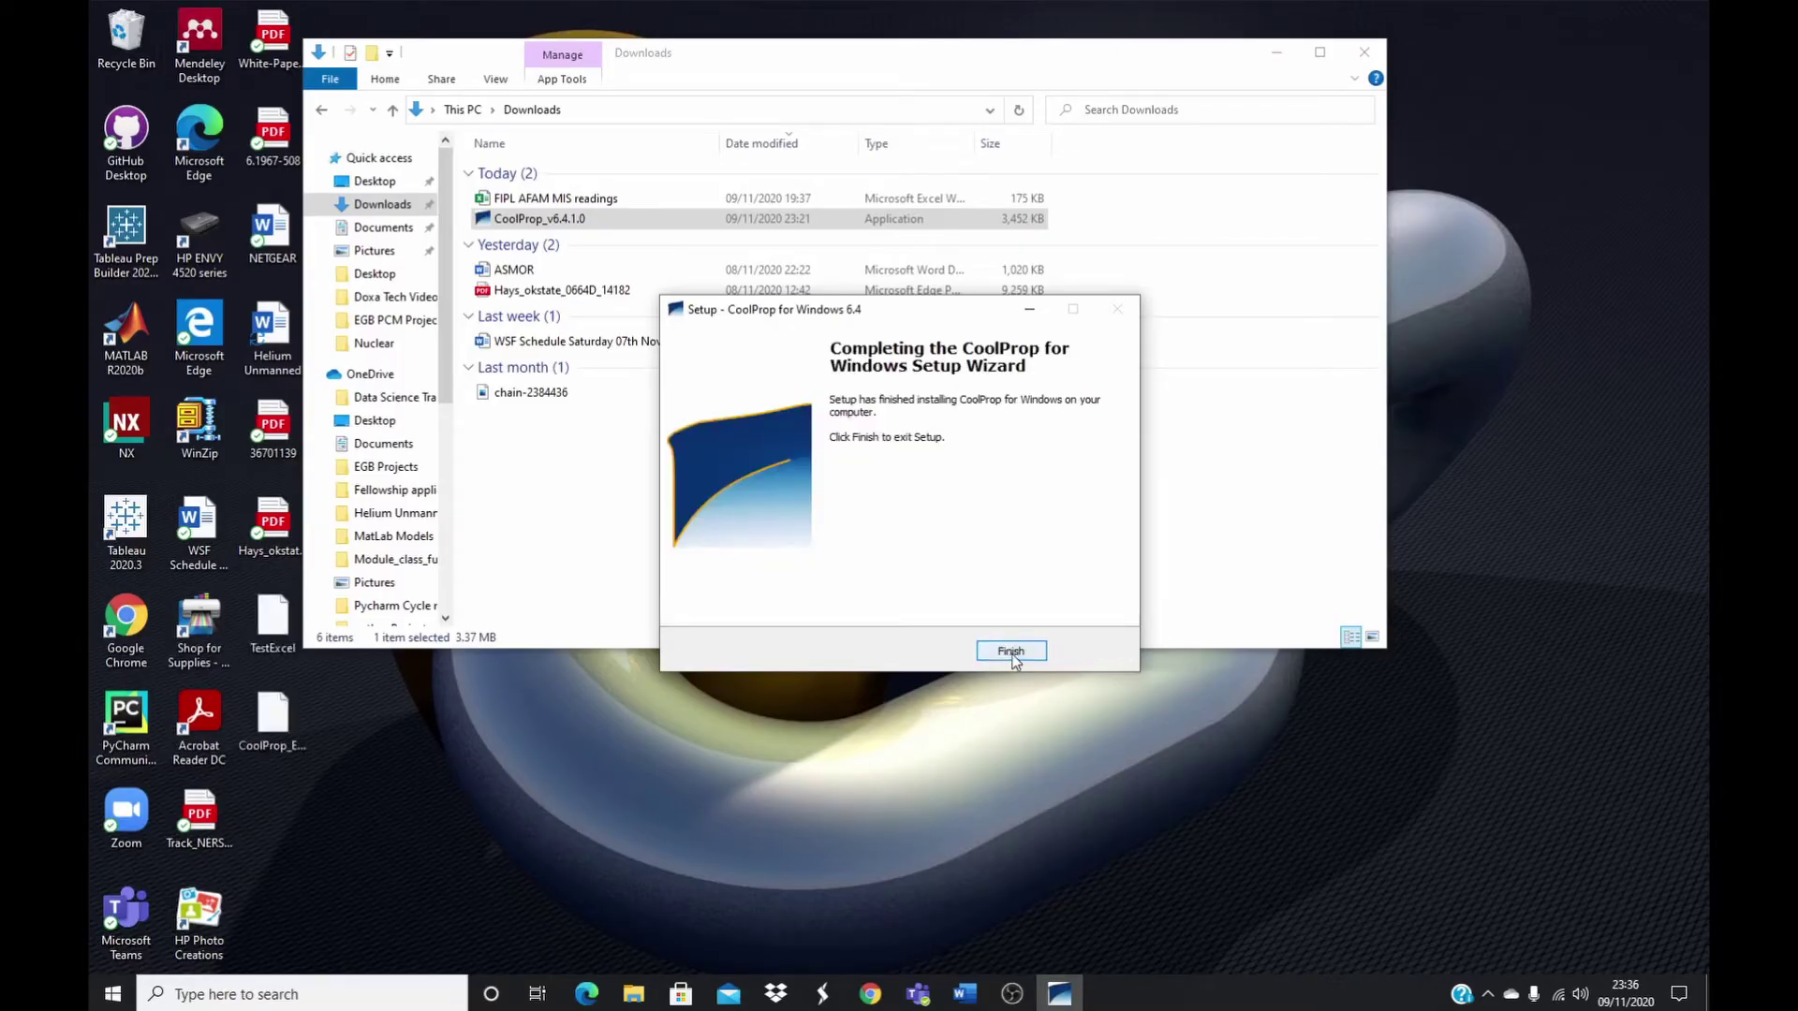
{"action": "left_click", "coordinate": [1011, 655]}
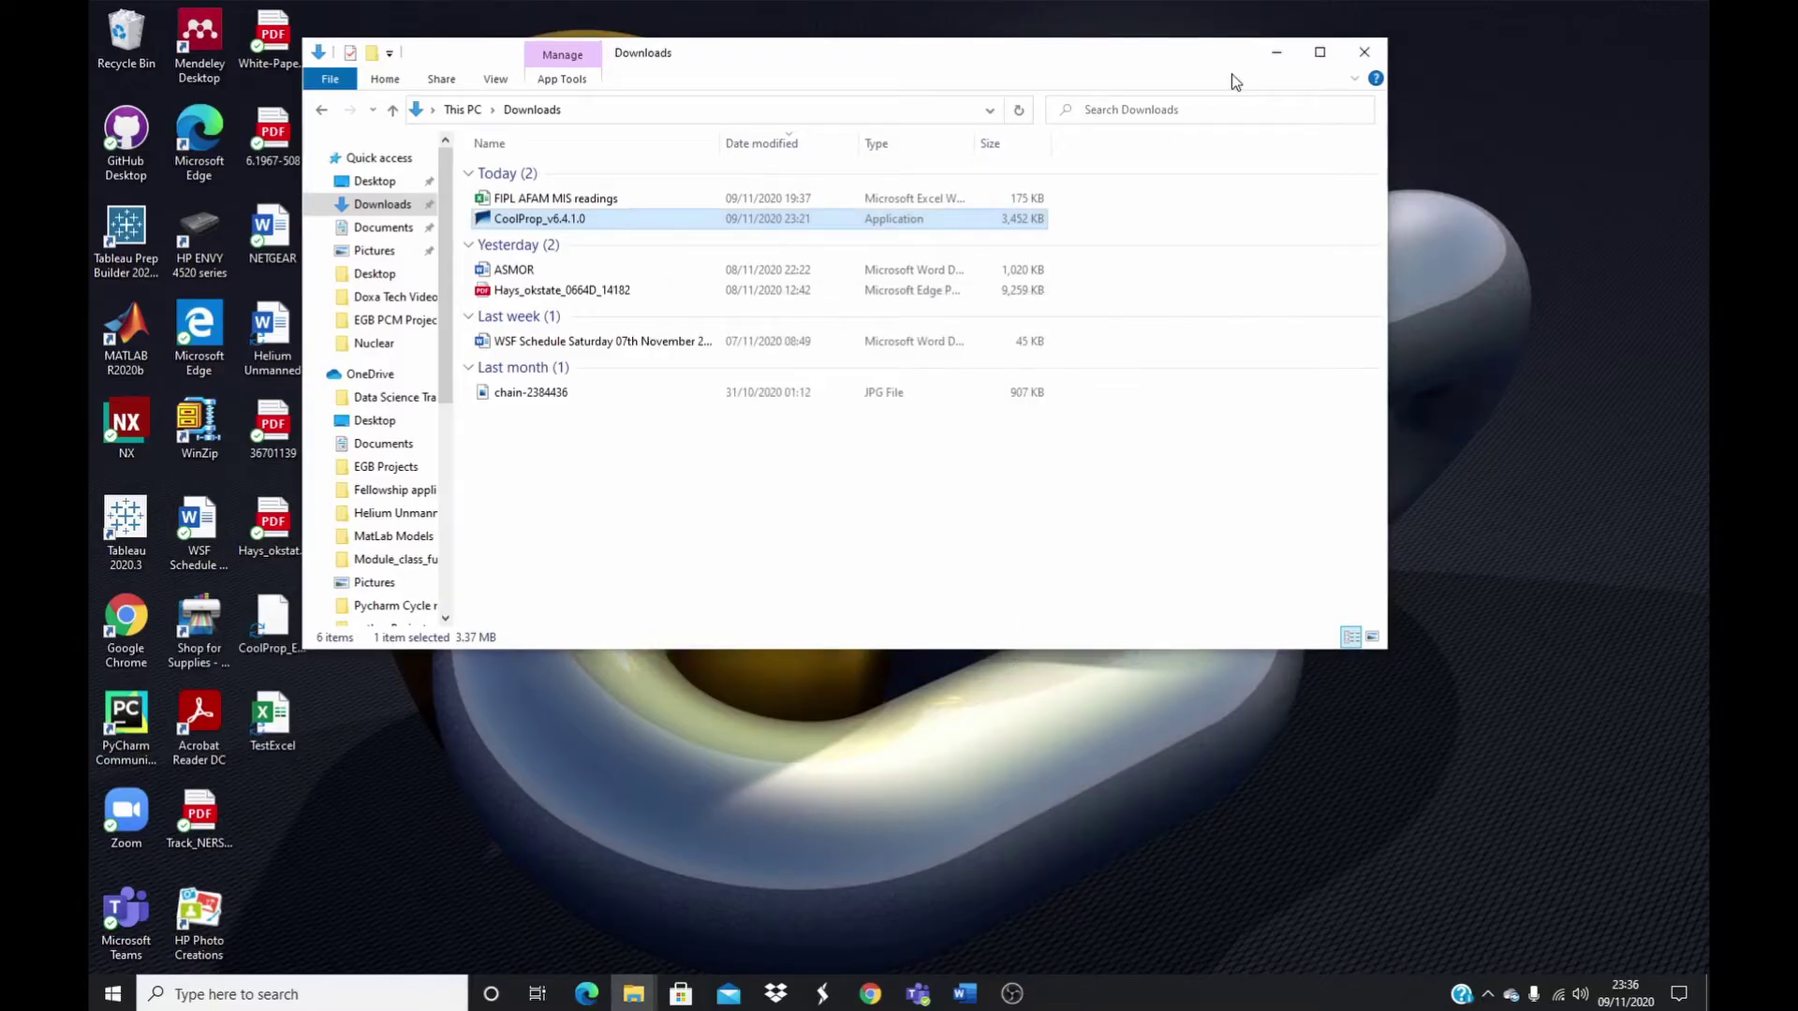
{"action": "left_click", "coordinate": [1276, 54]}
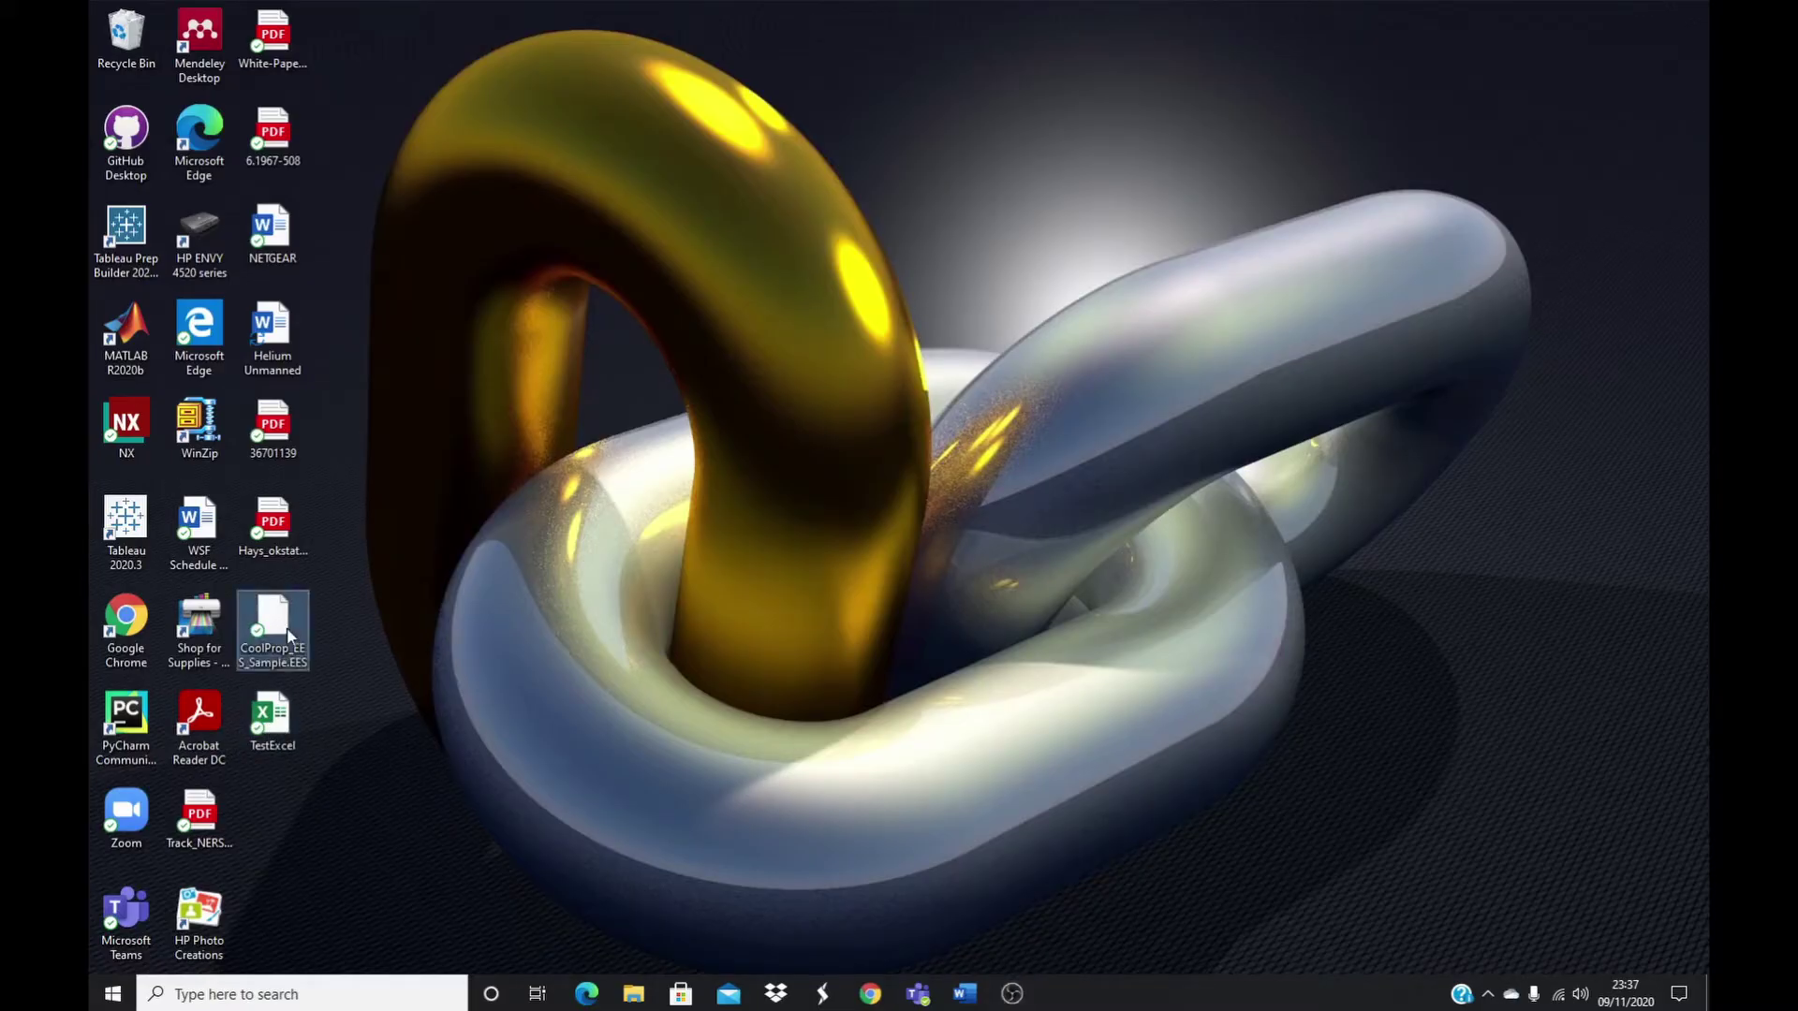
- Open the TestExcel workbook from the desktop to its Sample Calcs sheet in Excel
{"action": "mouse_move", "coordinate": [286, 637]}
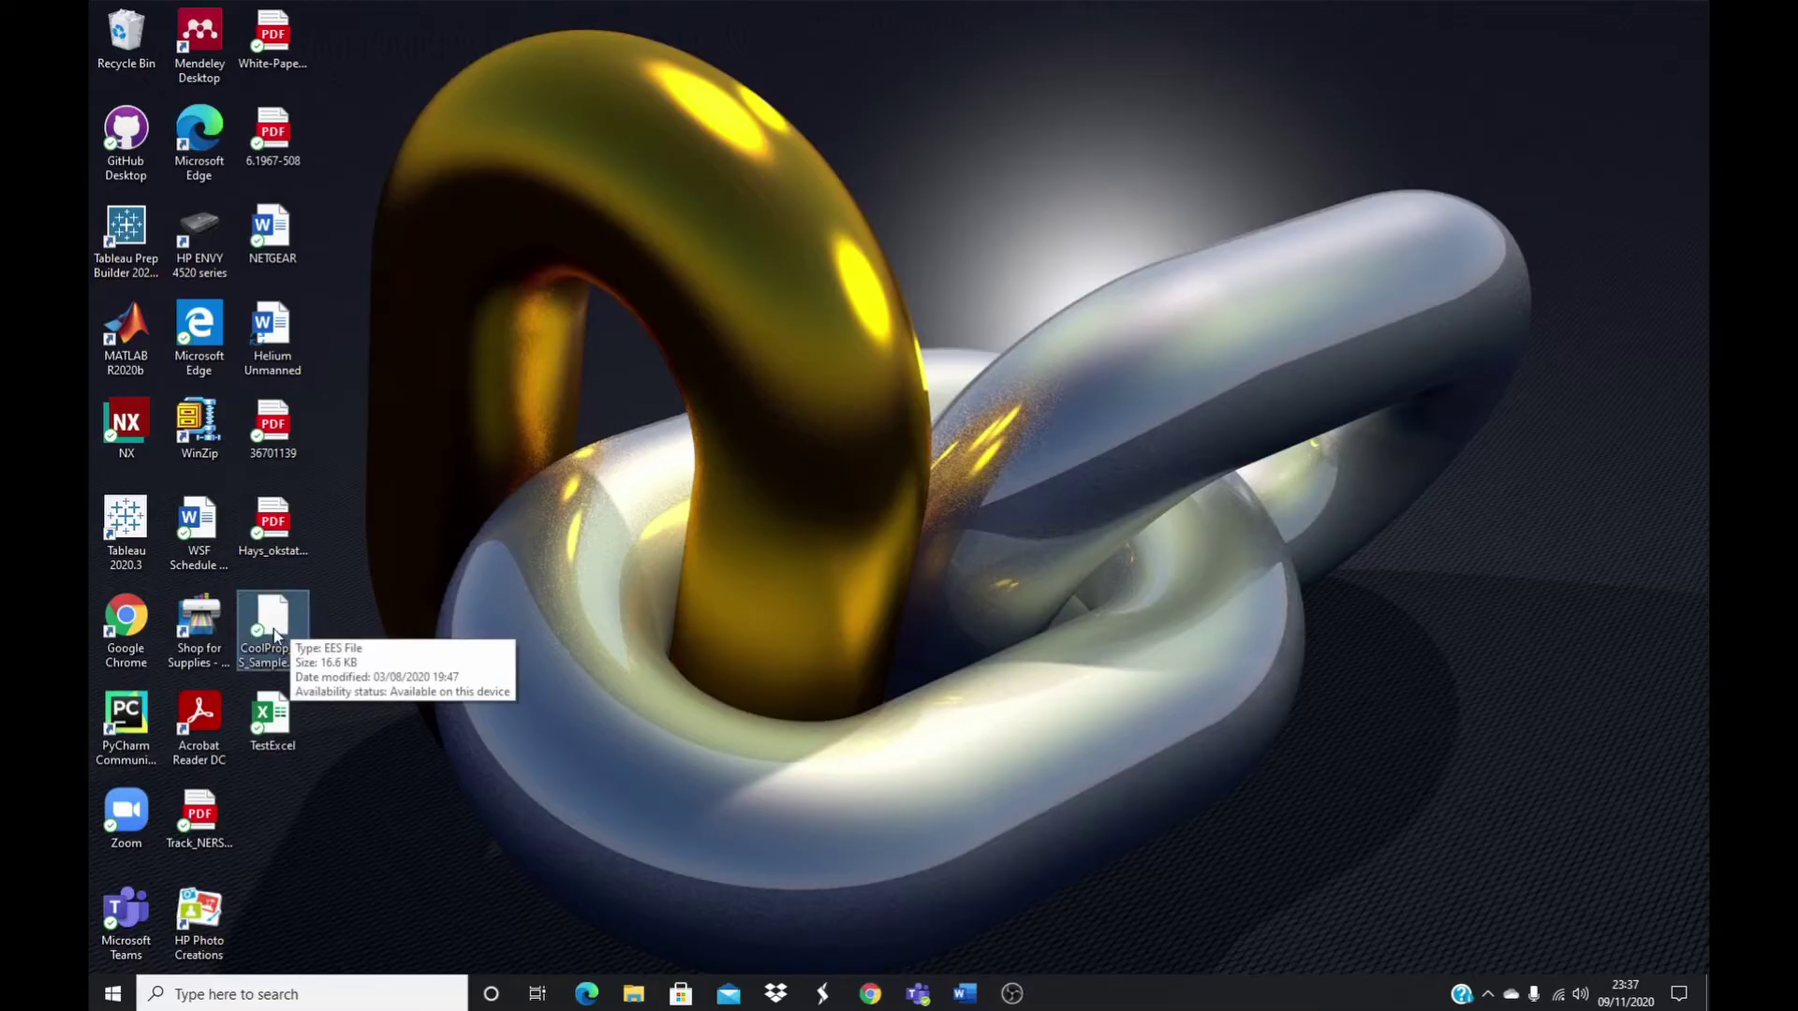
{"action": "left_click", "coordinate": [278, 723]}
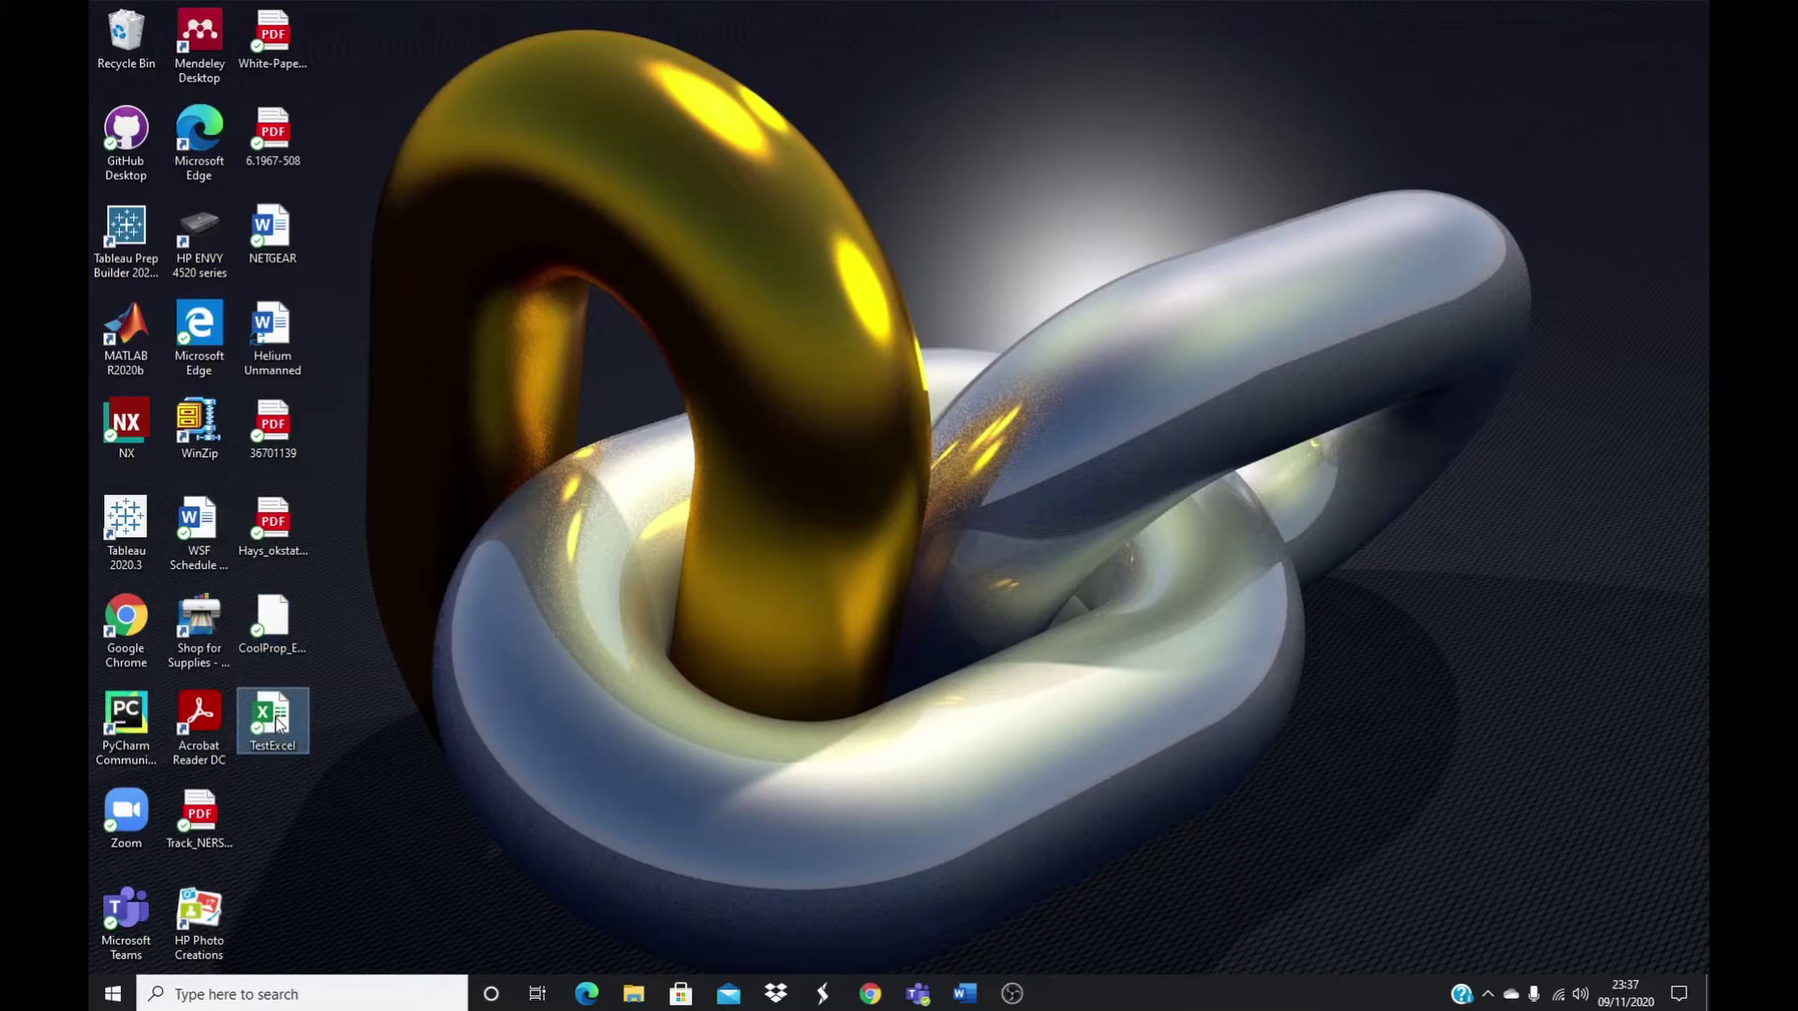
{"action": "double_click", "coordinate": [279, 723]}
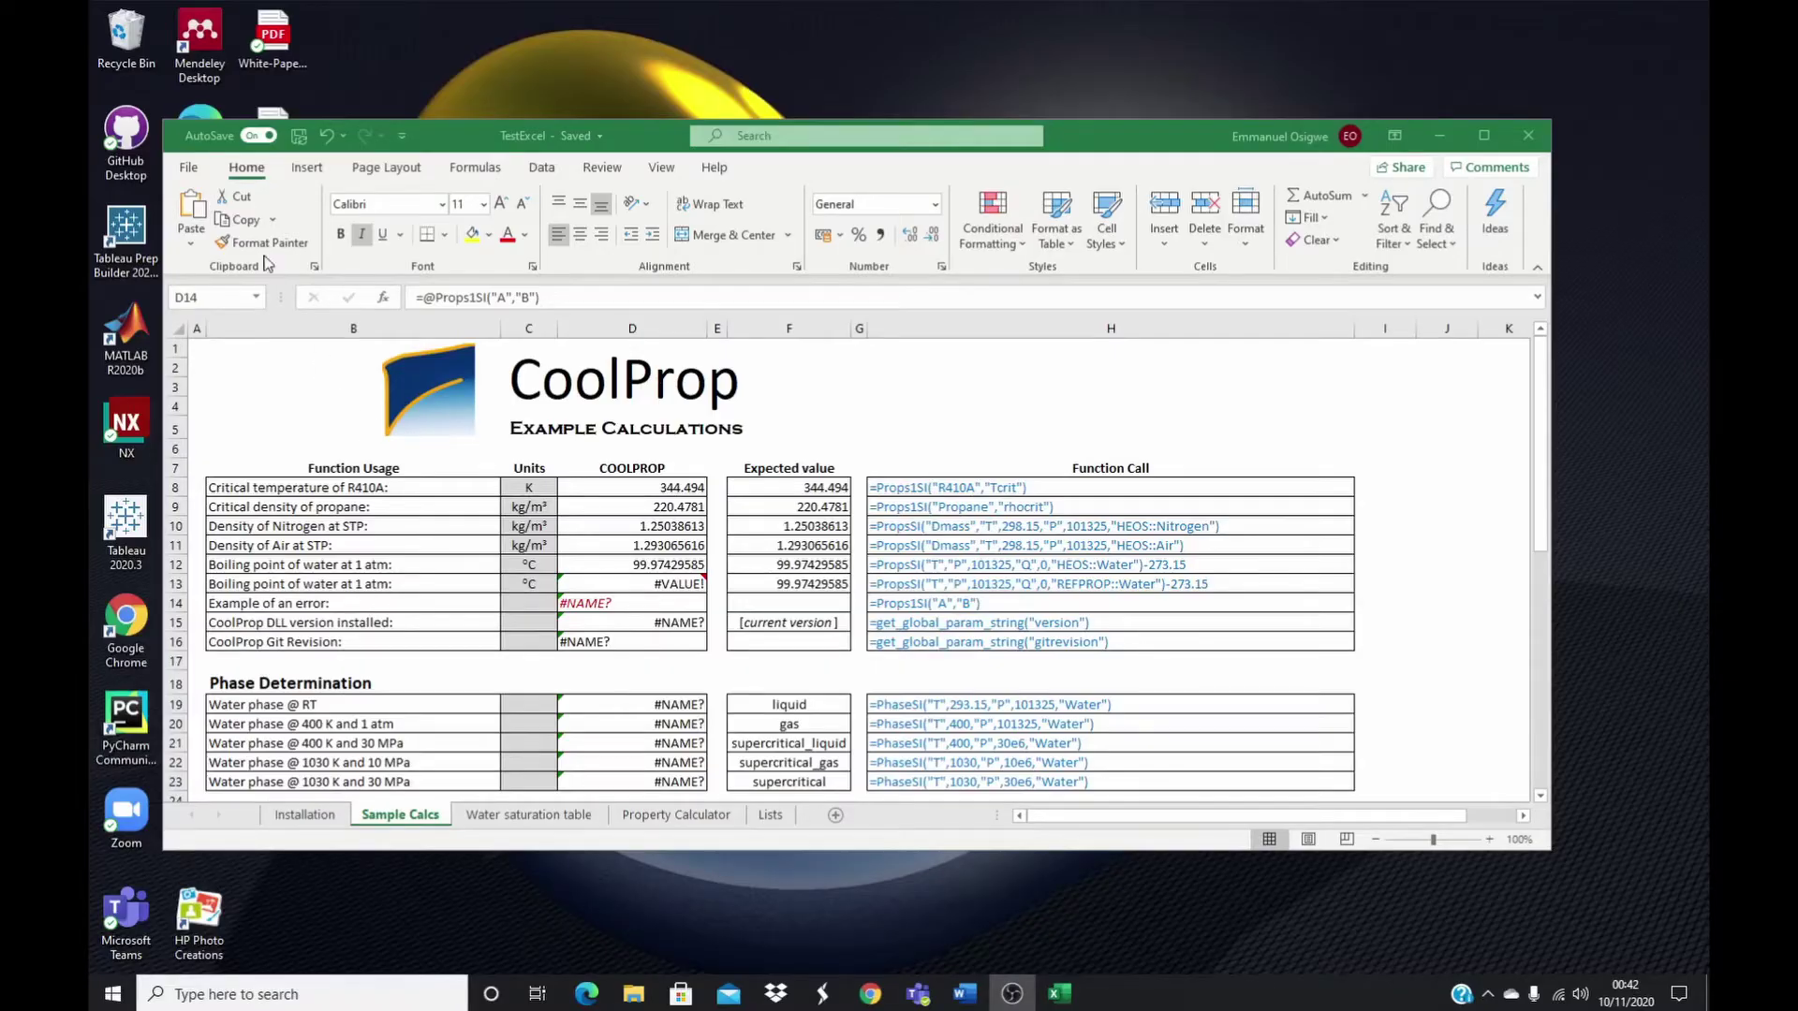
- Open Excel Options on Add-ins to confirm Coolprop (CoolProp.xlam) is active
{"action": "left_click", "coordinate": [189, 175]}
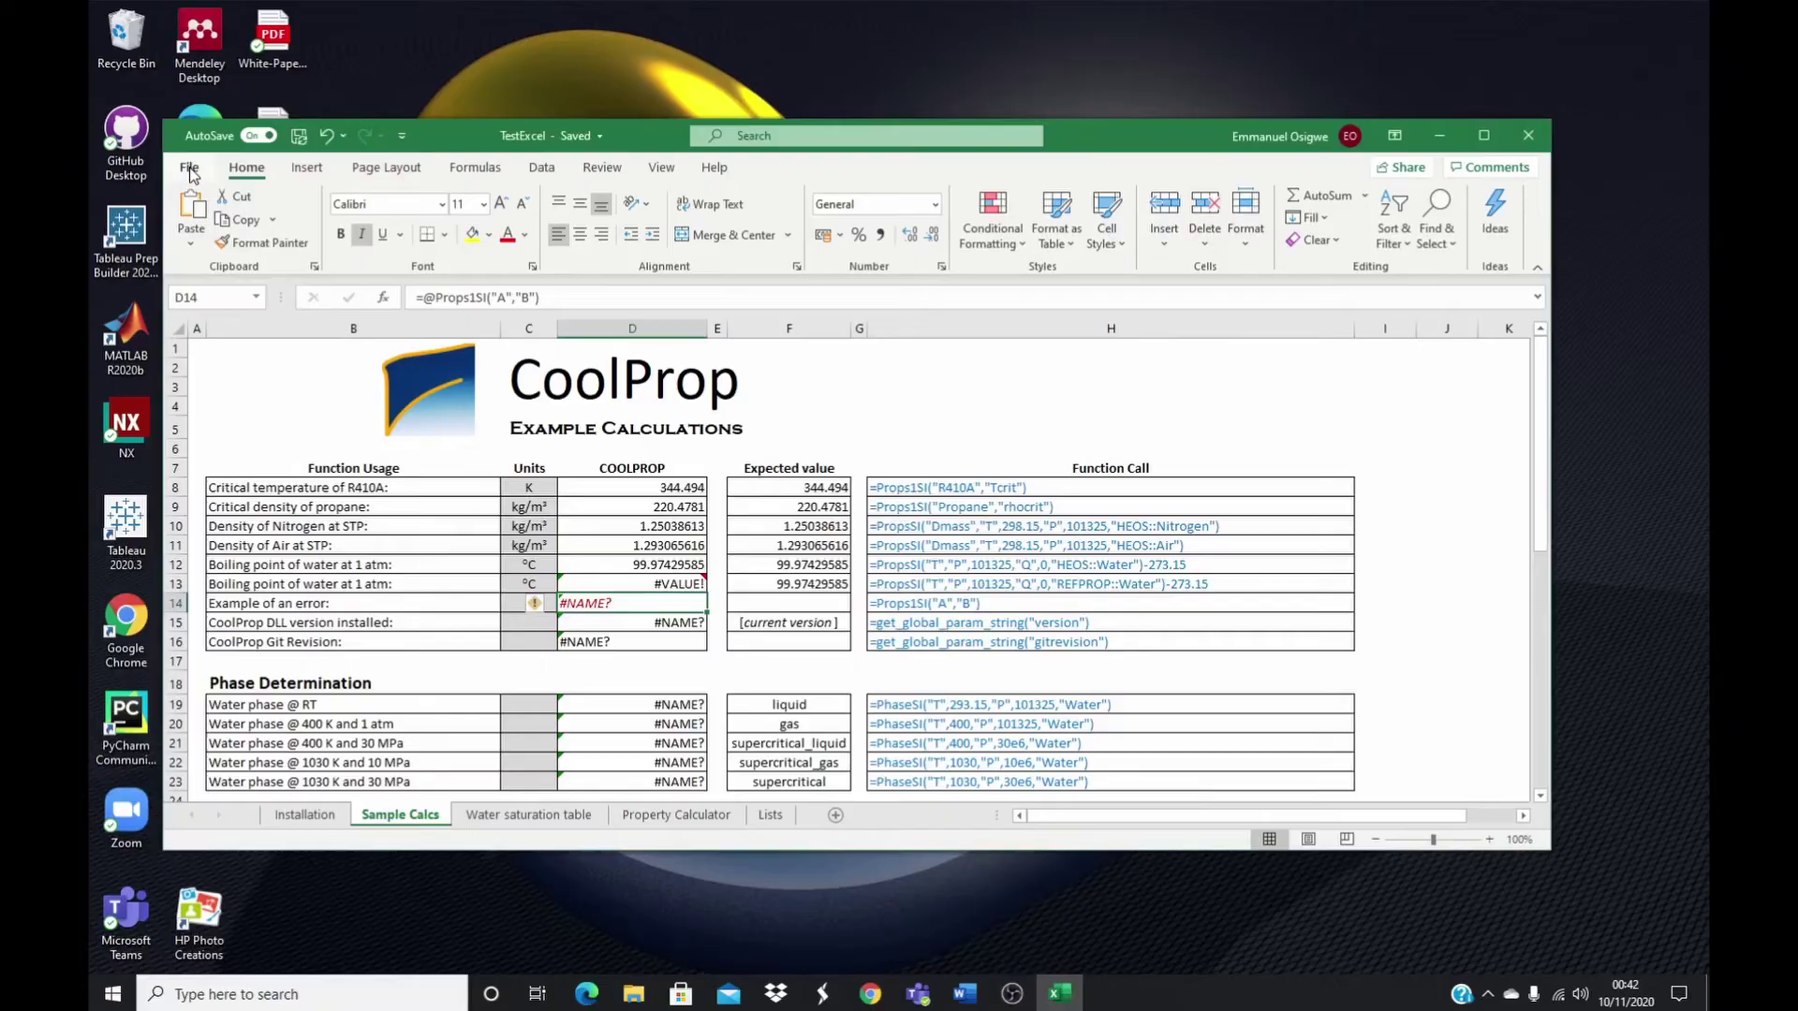
{"action": "left_click", "coordinate": [191, 169]}
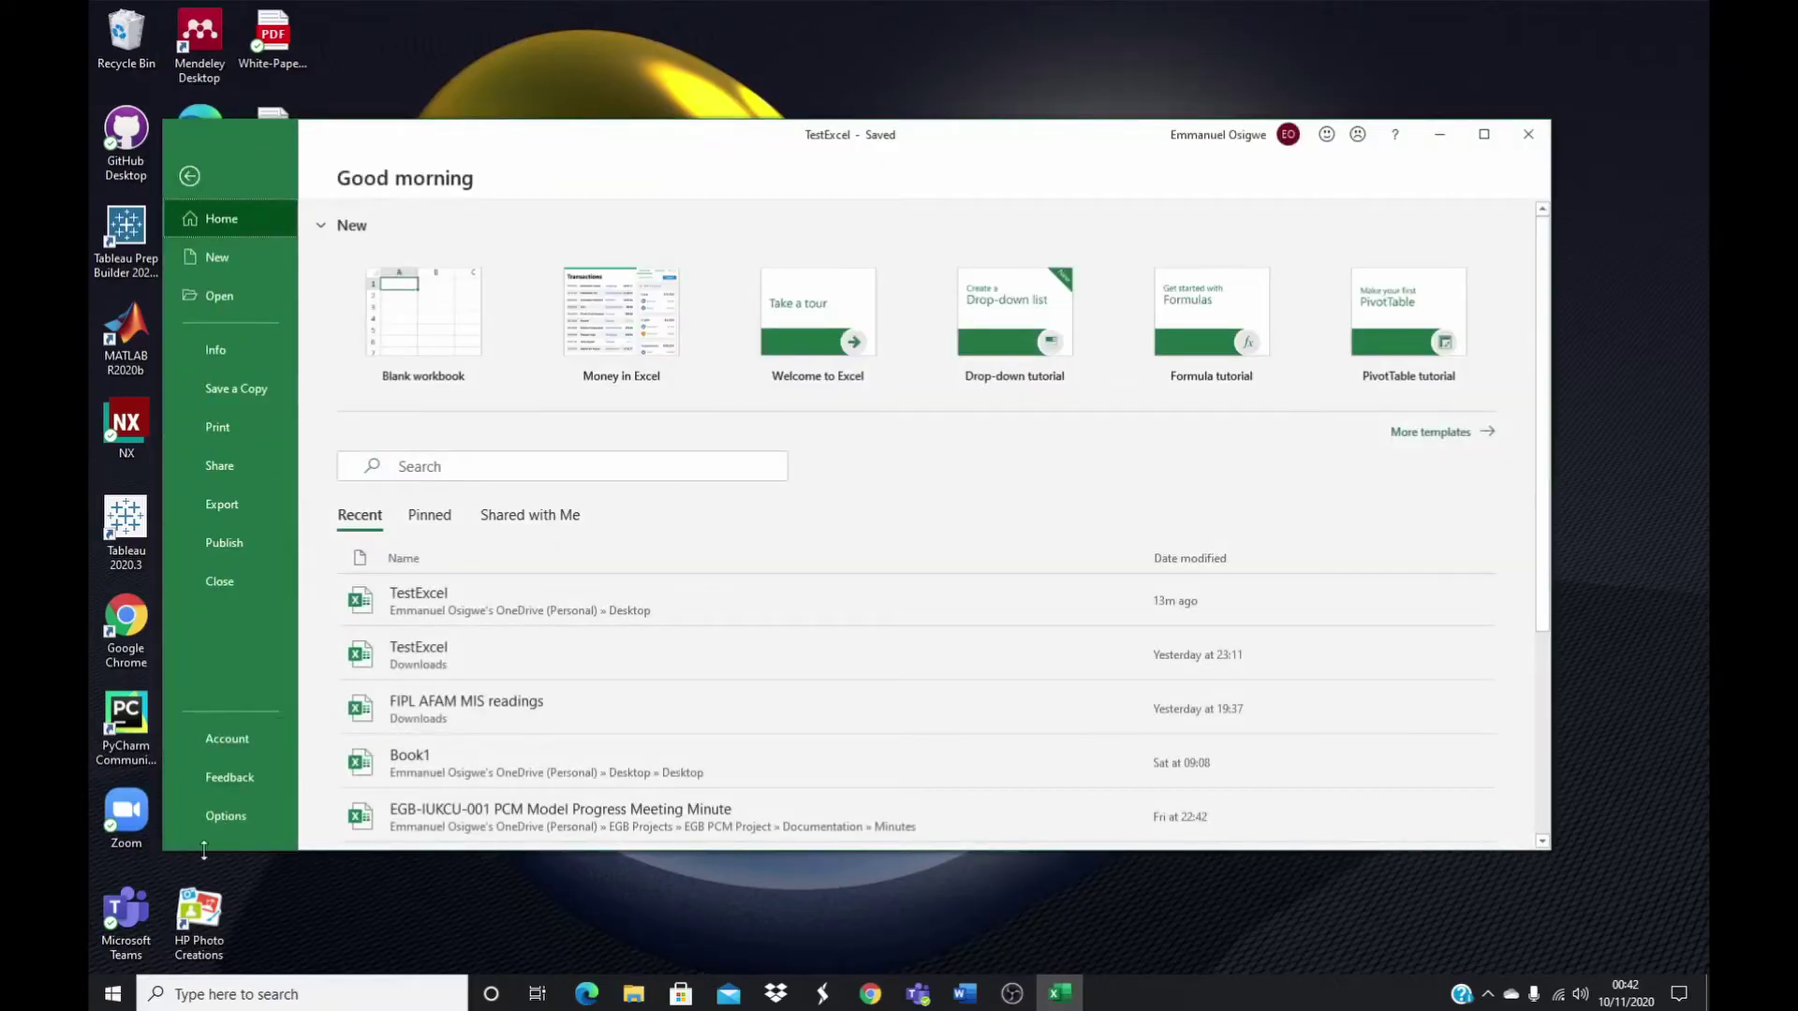
{"action": "left_click", "coordinate": [222, 817]}
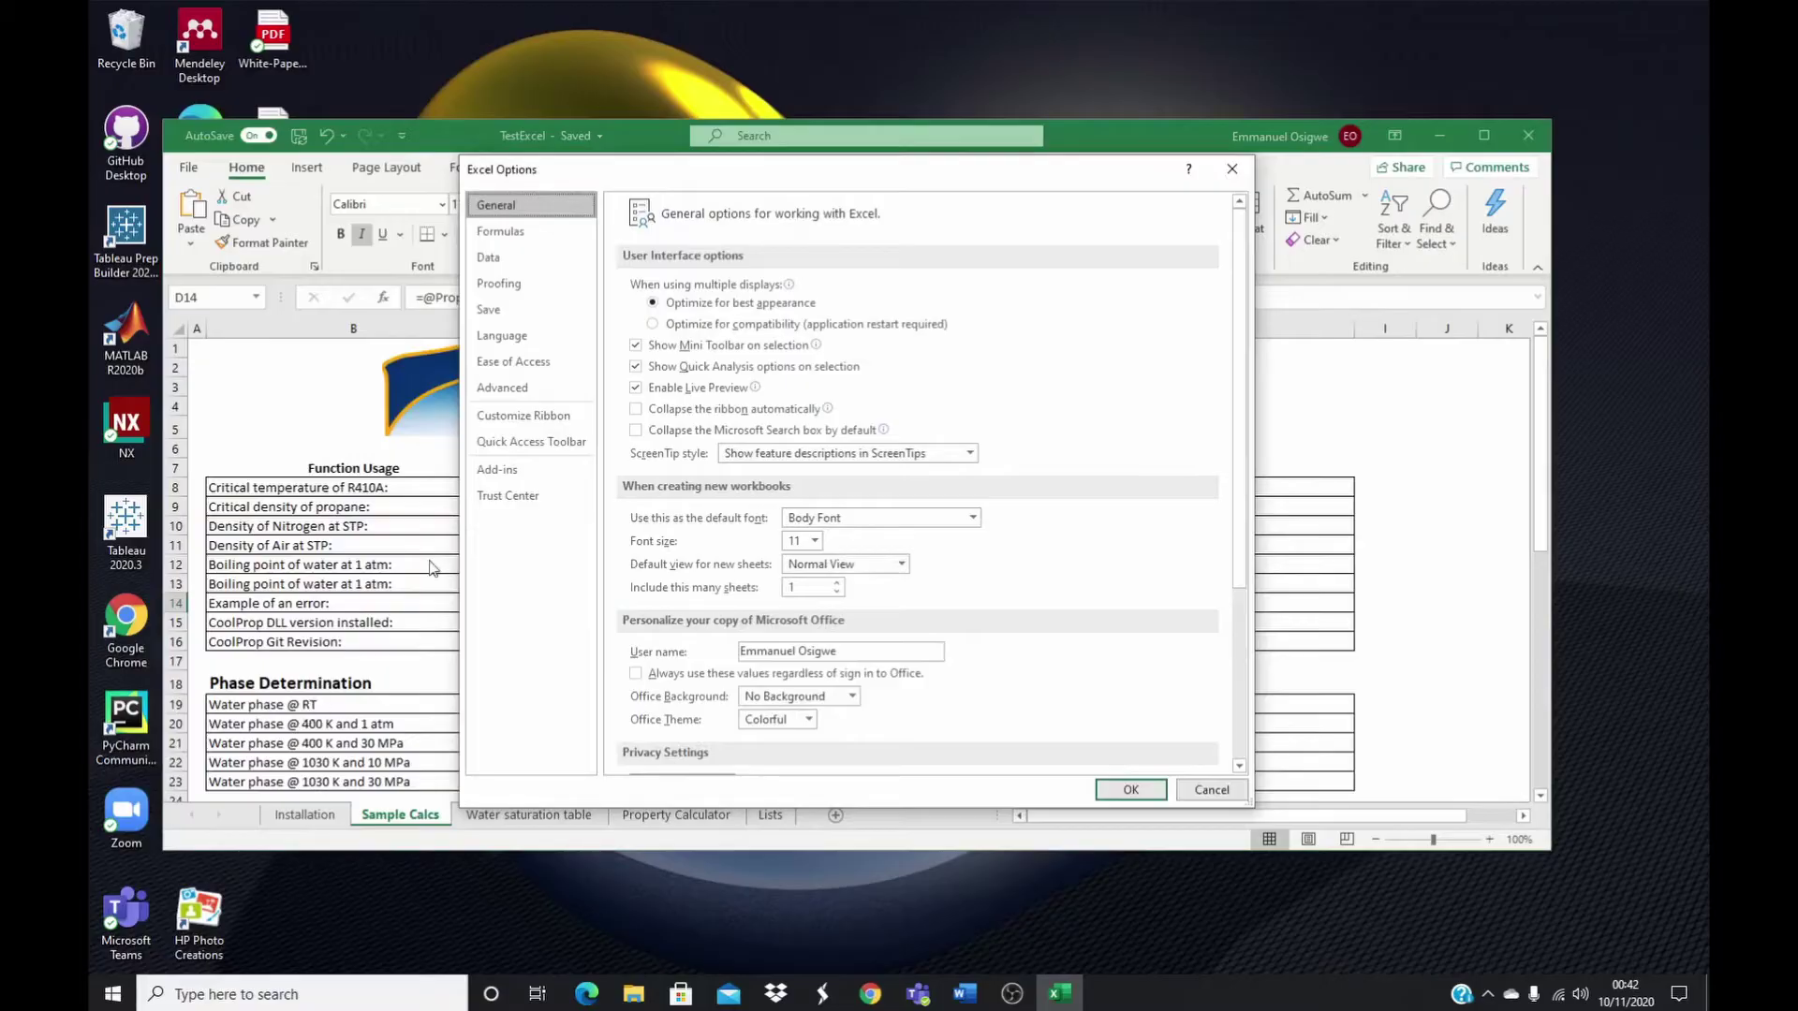
{"action": "left_click", "coordinate": [499, 470]}
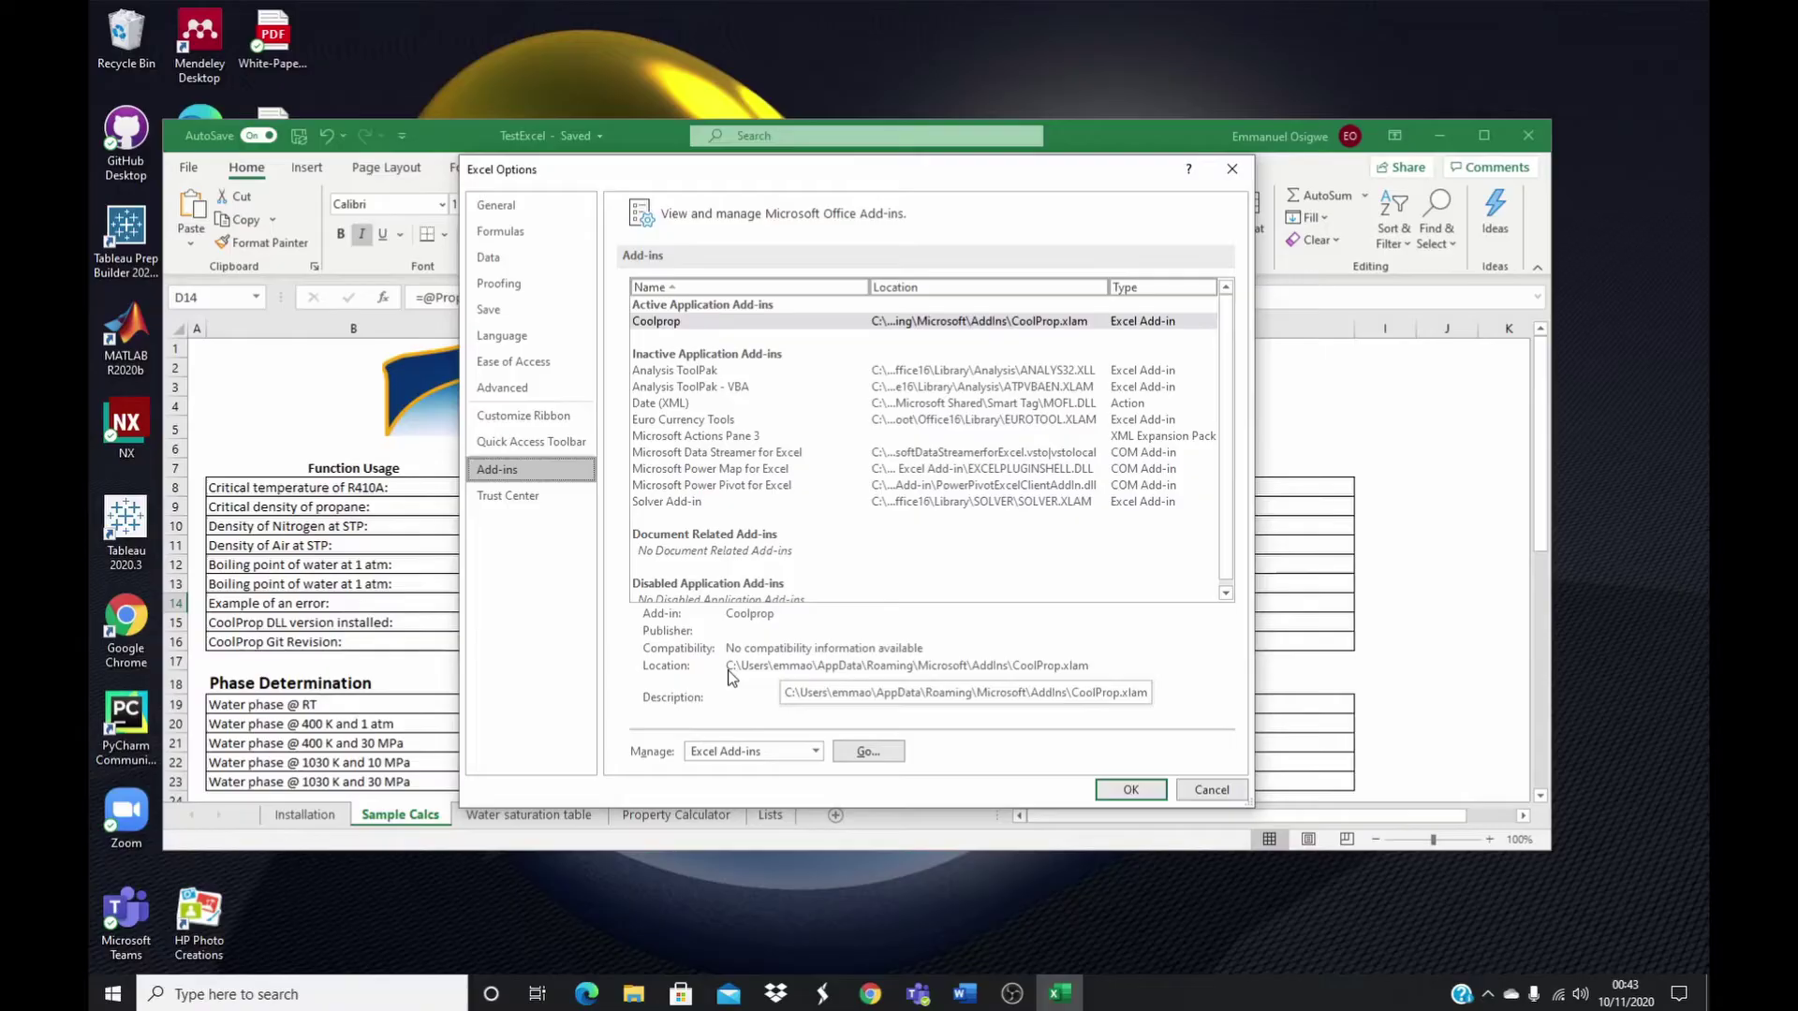
- Review Trust Center trusted locations, cancel adding a new one, and close both dialogs with OK
{"action": "left_click", "coordinate": [506, 510]}
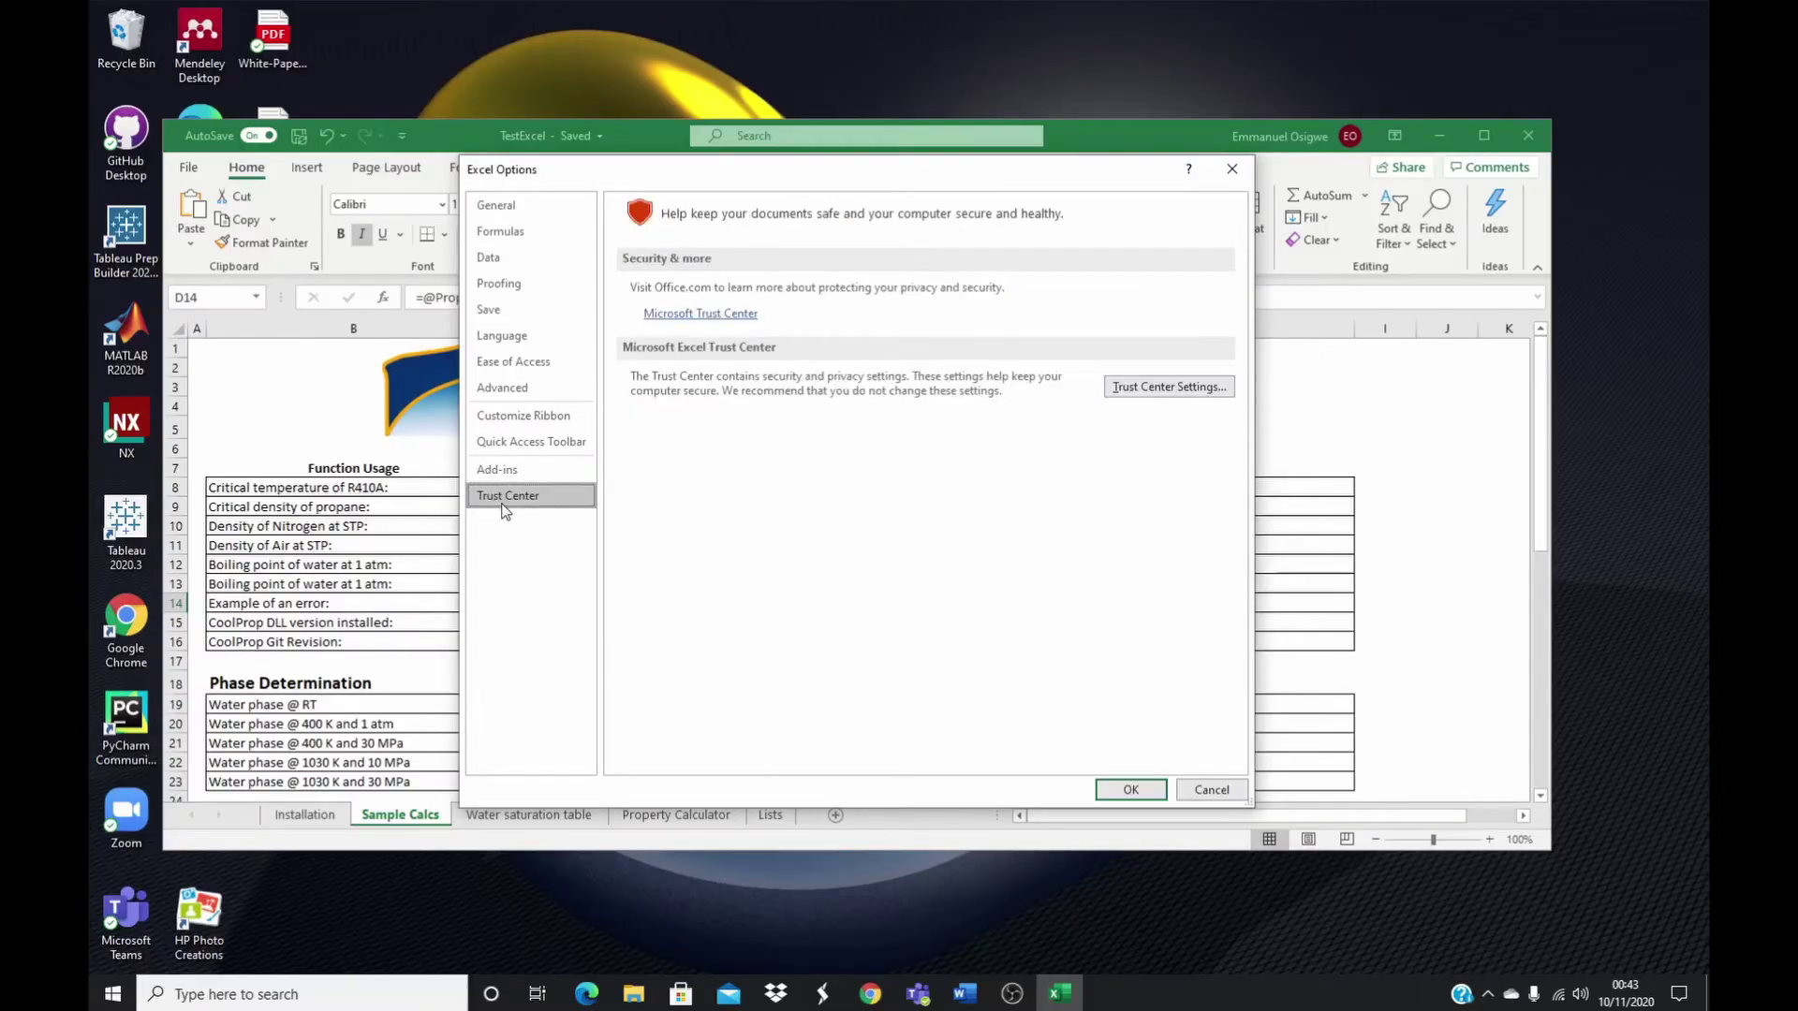
{"action": "left_click", "coordinate": [1154, 388]}
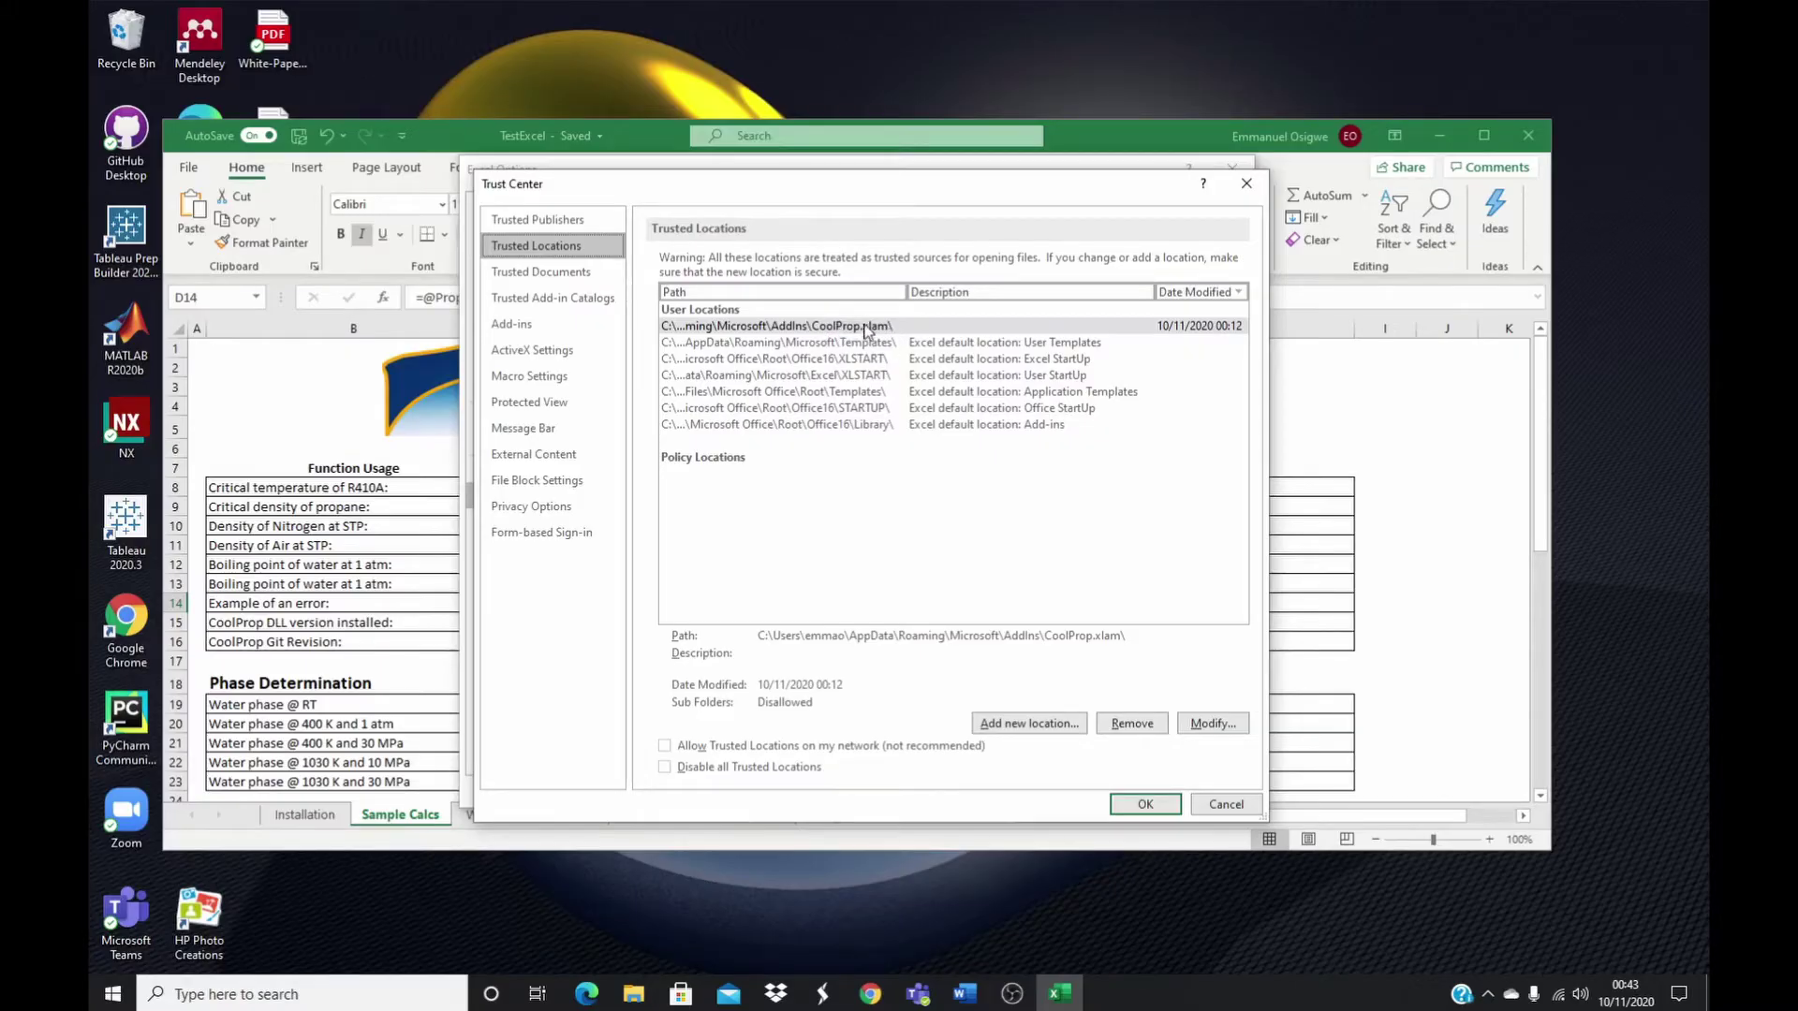
{"action": "left_click", "coordinate": [1018, 729]}
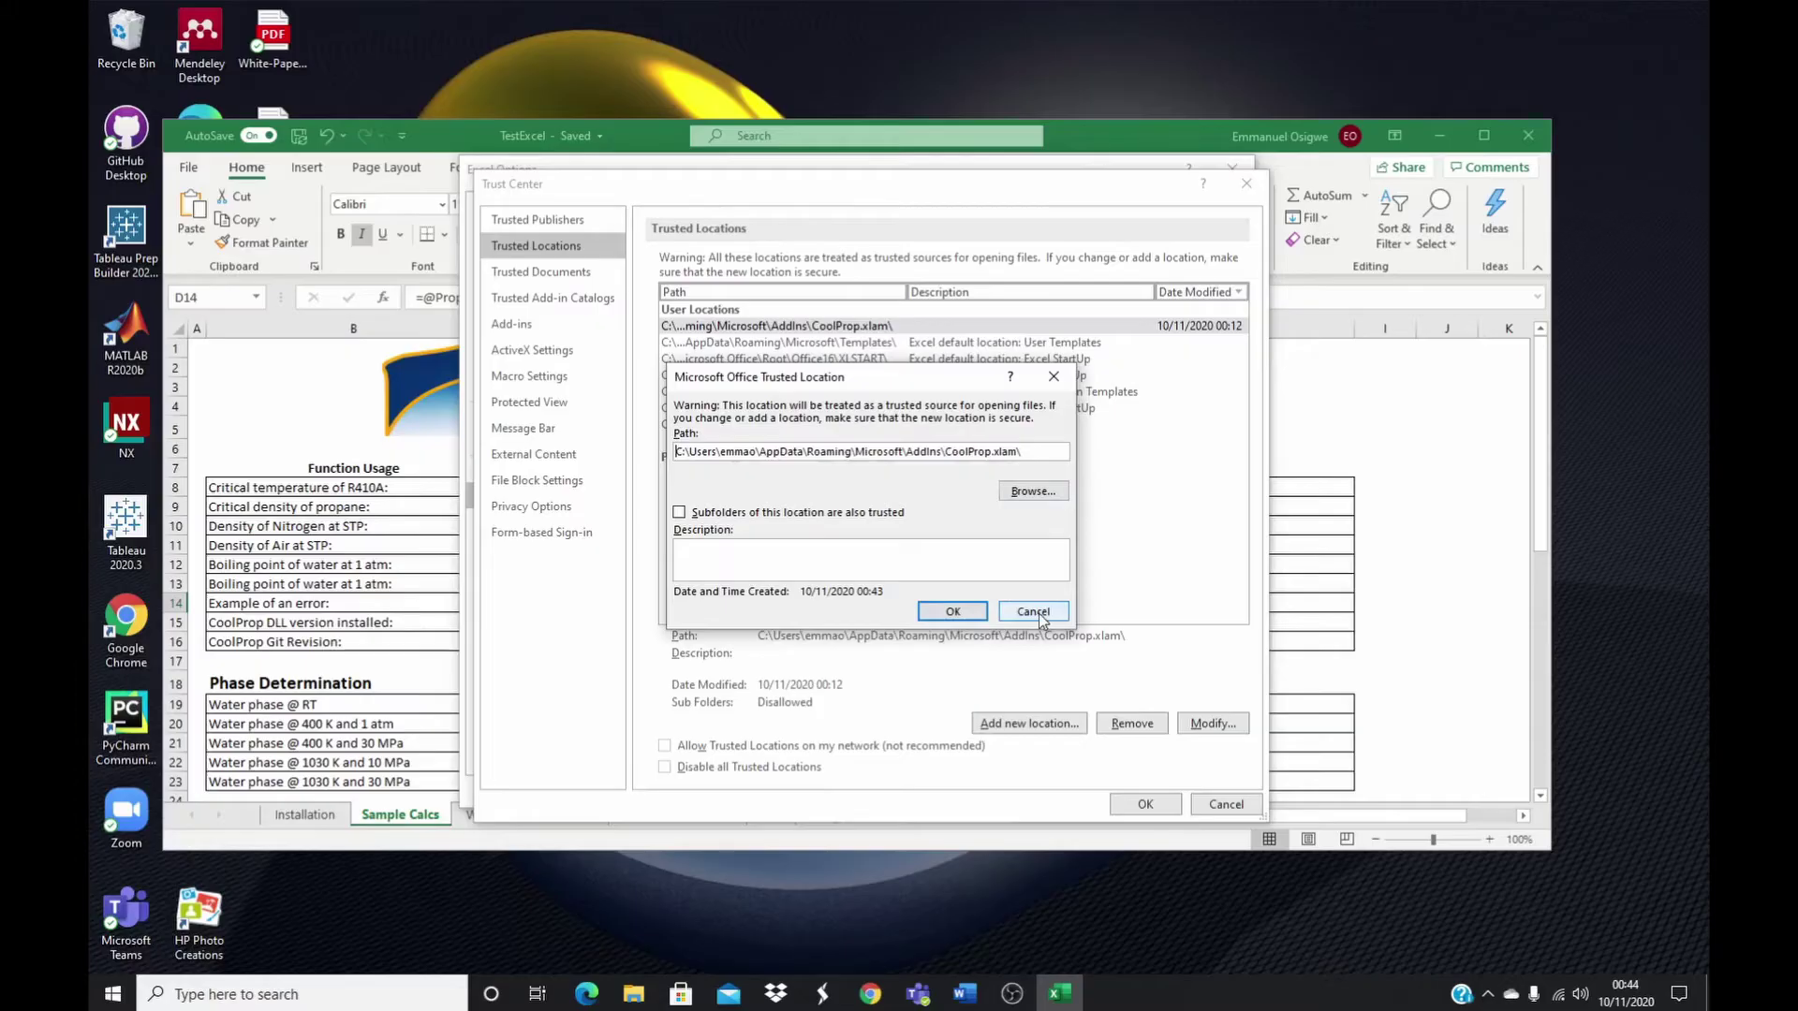
{"action": "left_click", "coordinate": [1033, 612]}
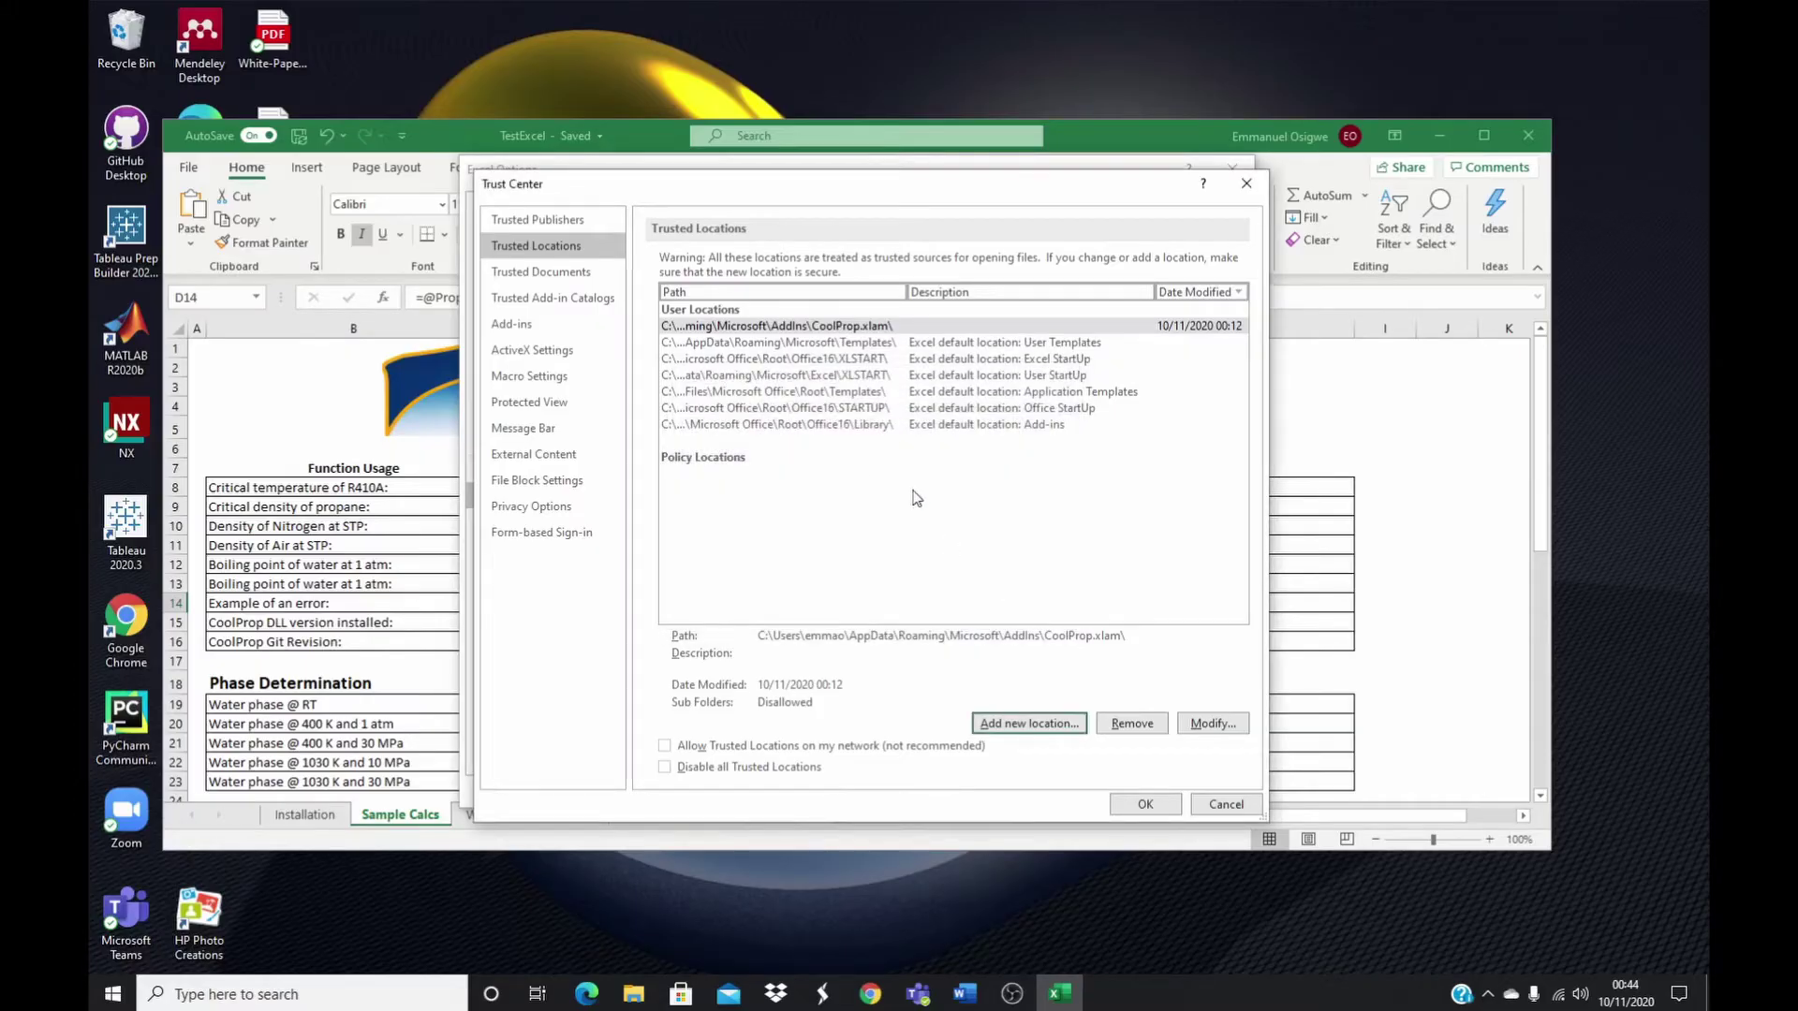
{"action": "left_click", "coordinate": [1147, 804]}
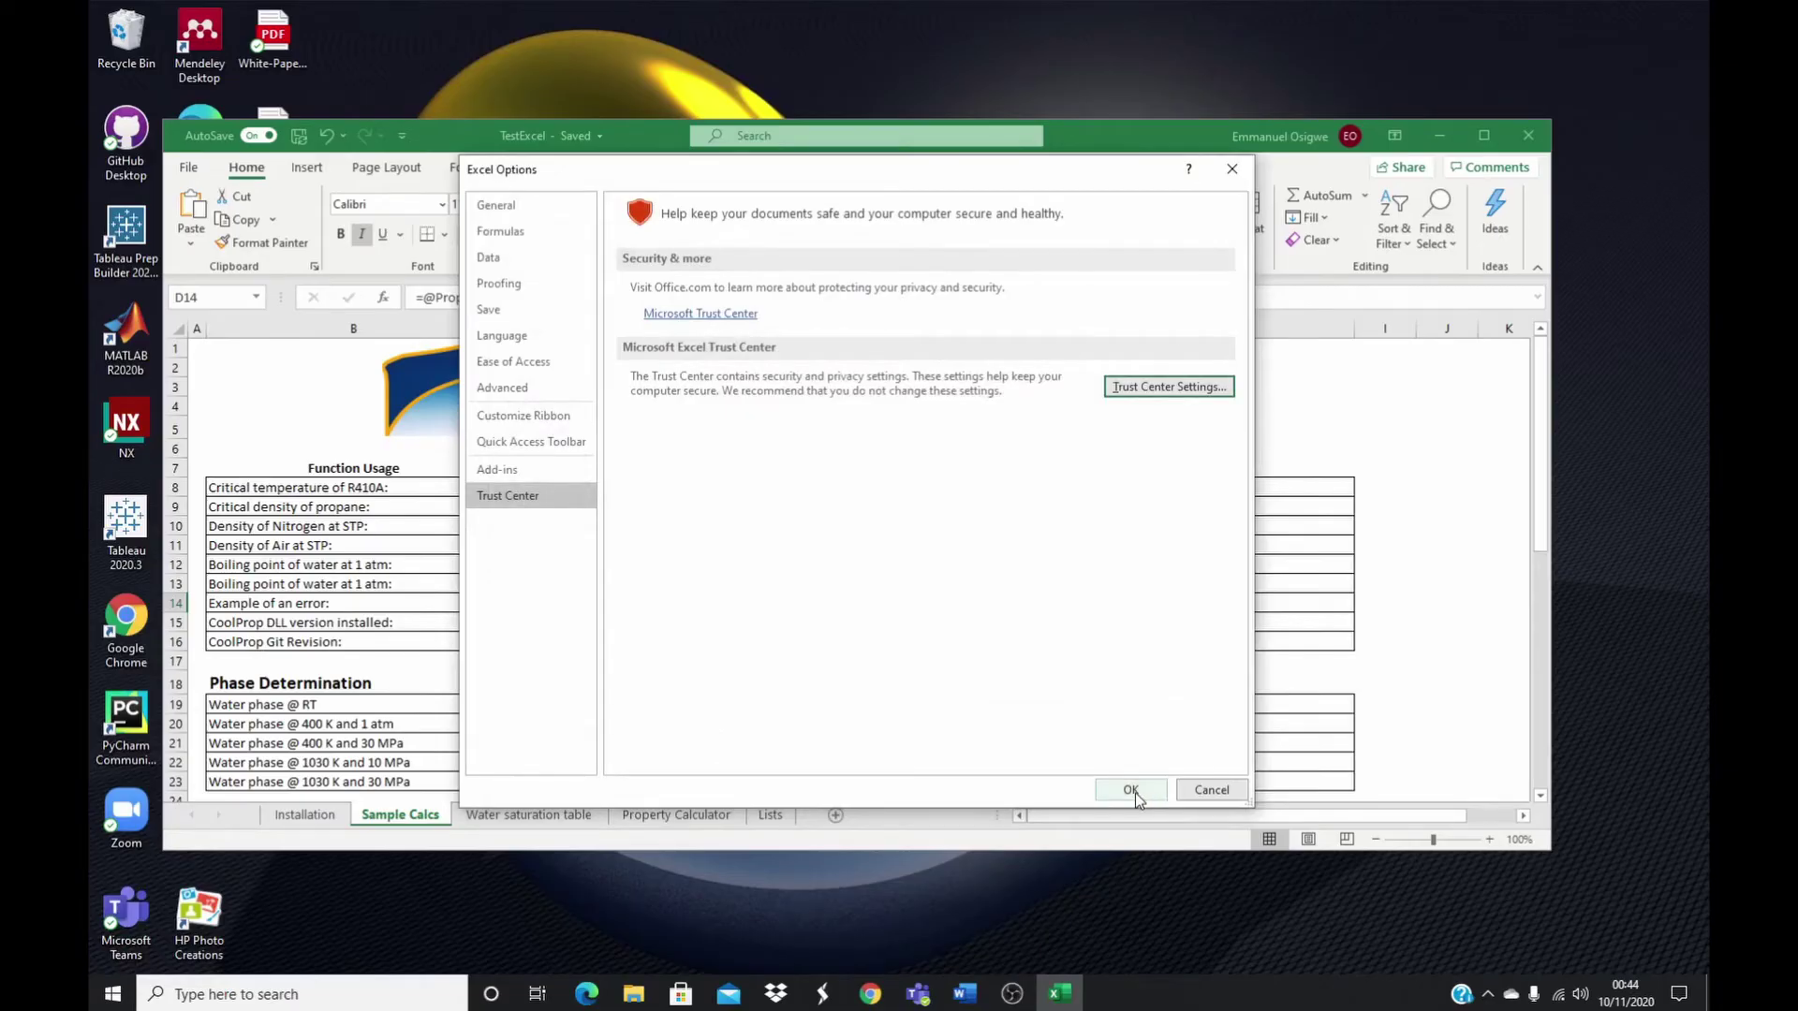
{"action": "left_click", "coordinate": [1131, 790]}
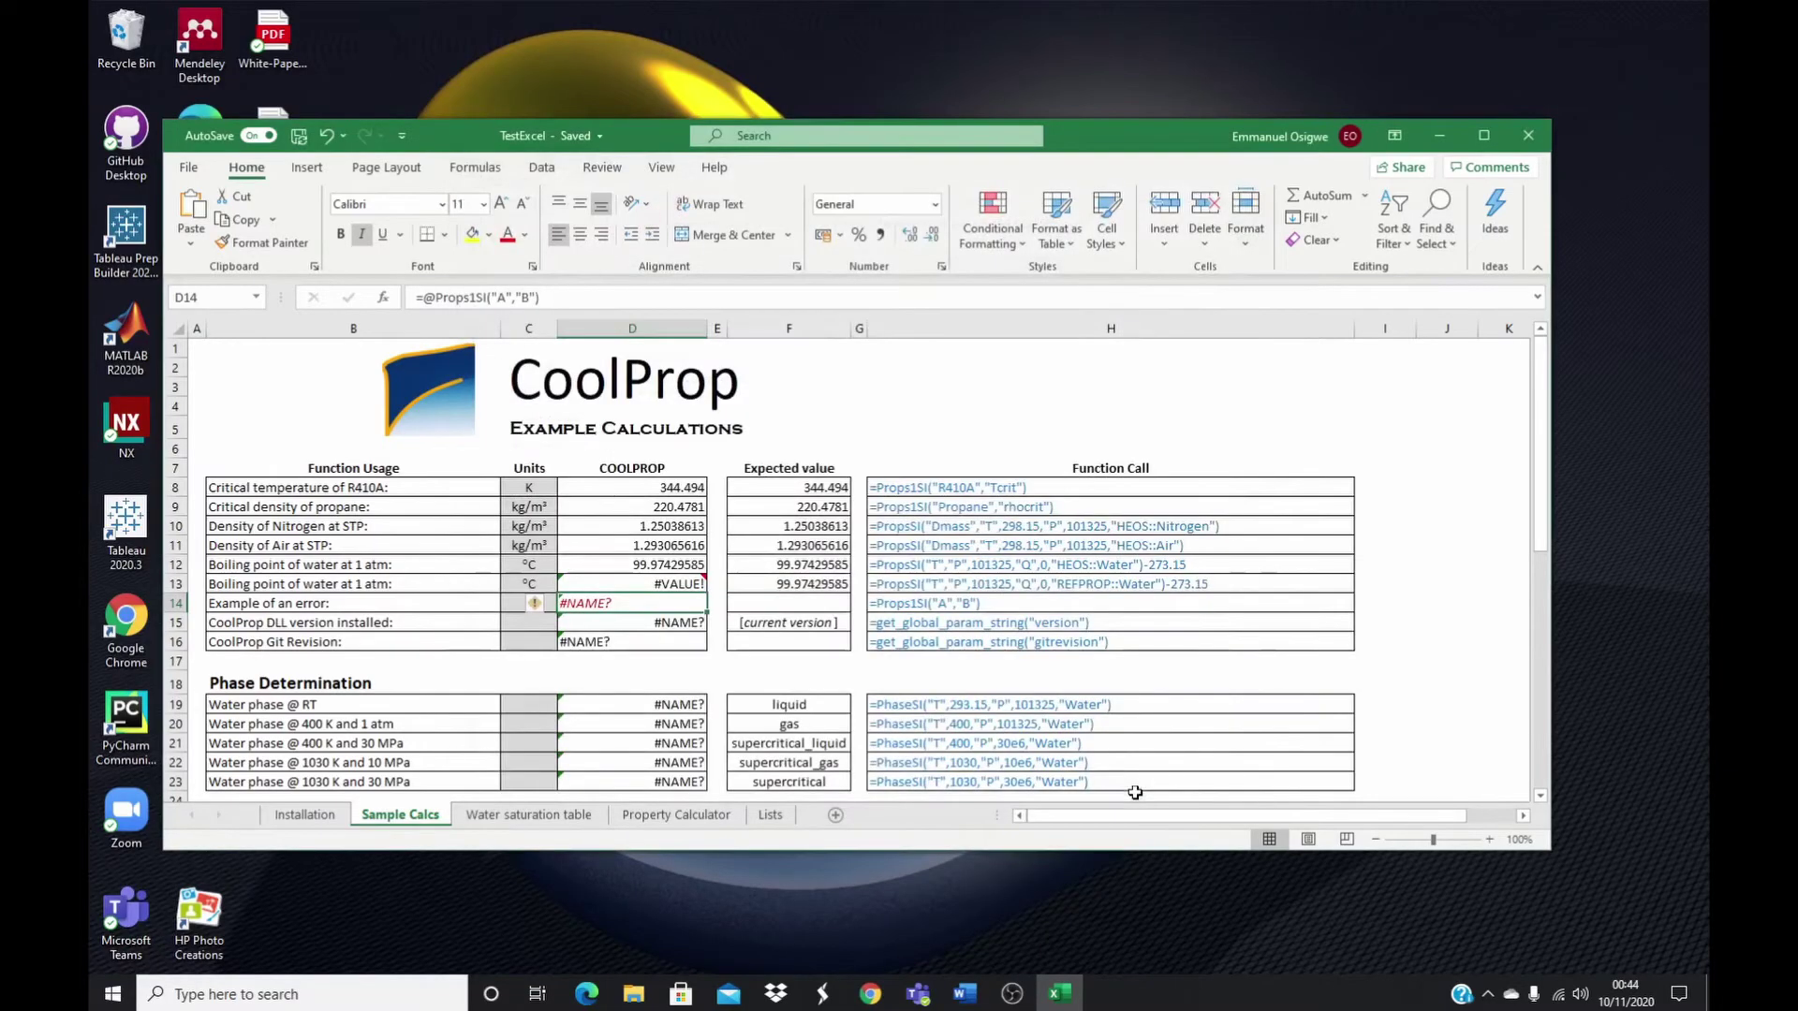
- Create a blank workbook with headers Temp, Pressure, Cp and enthalpy in A1:D1
{"action": "left_click", "coordinate": [188, 169]}
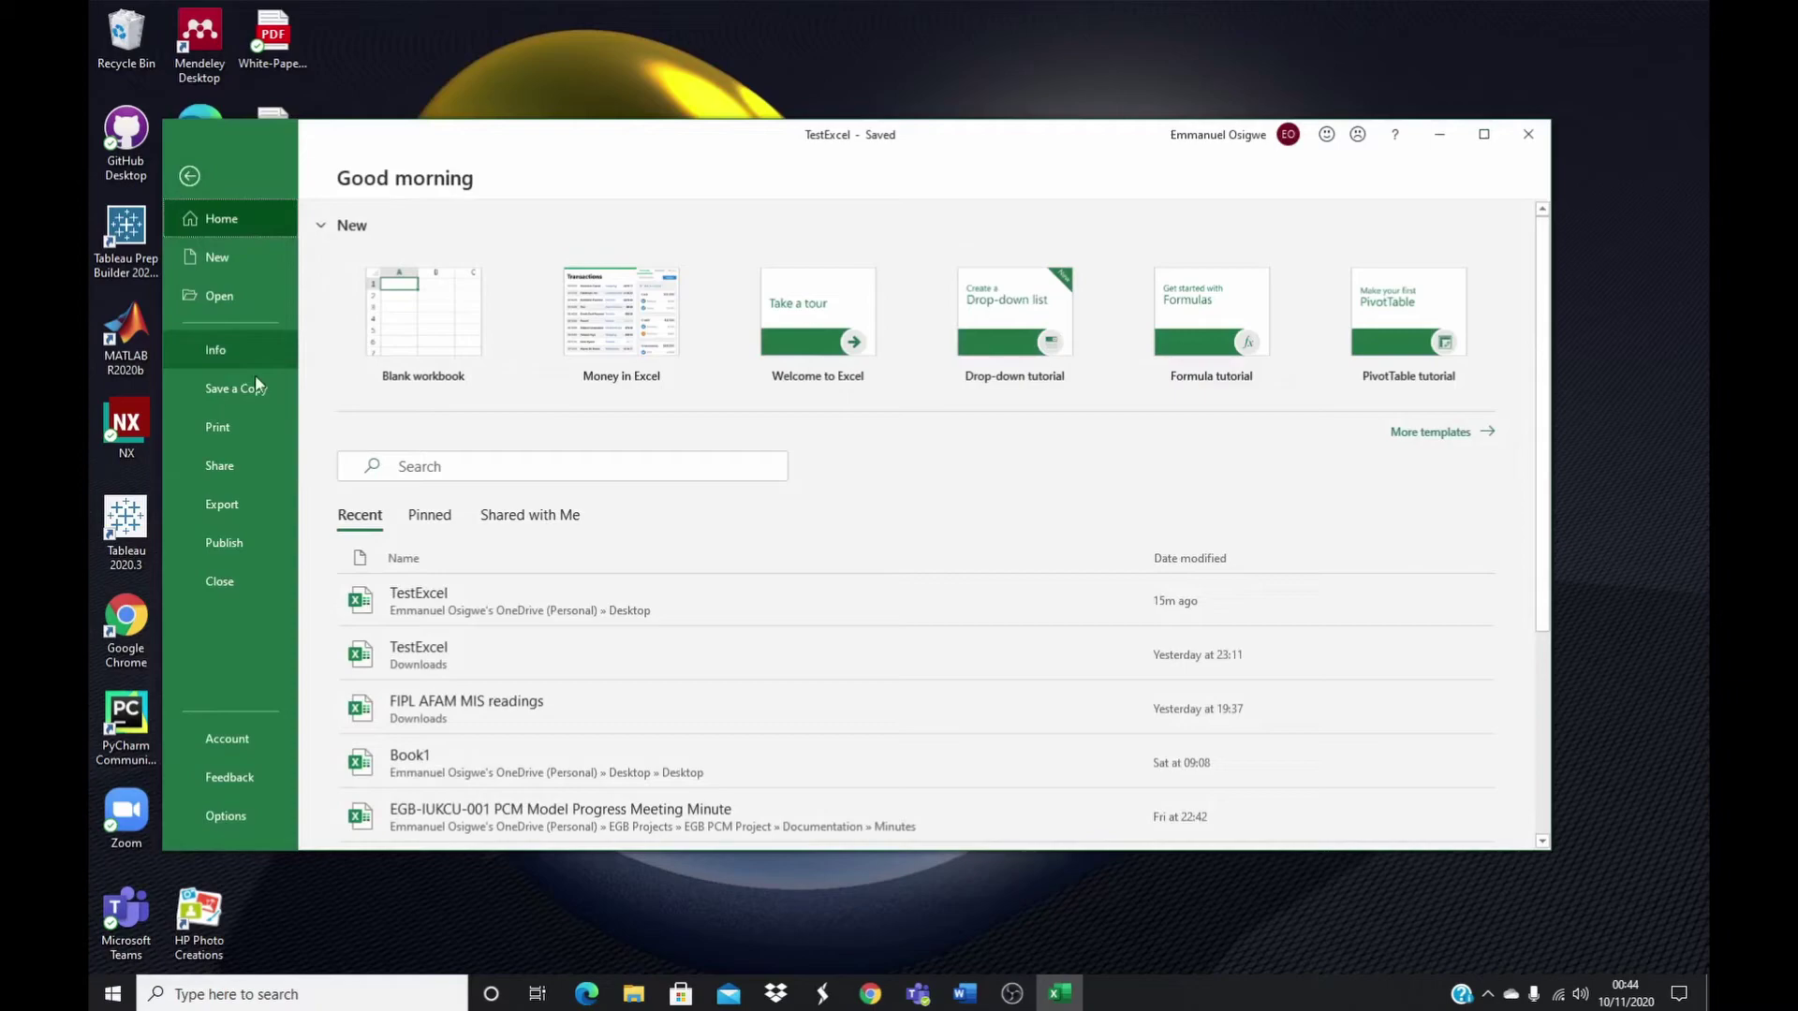
{"action": "left_click", "coordinate": [415, 321]}
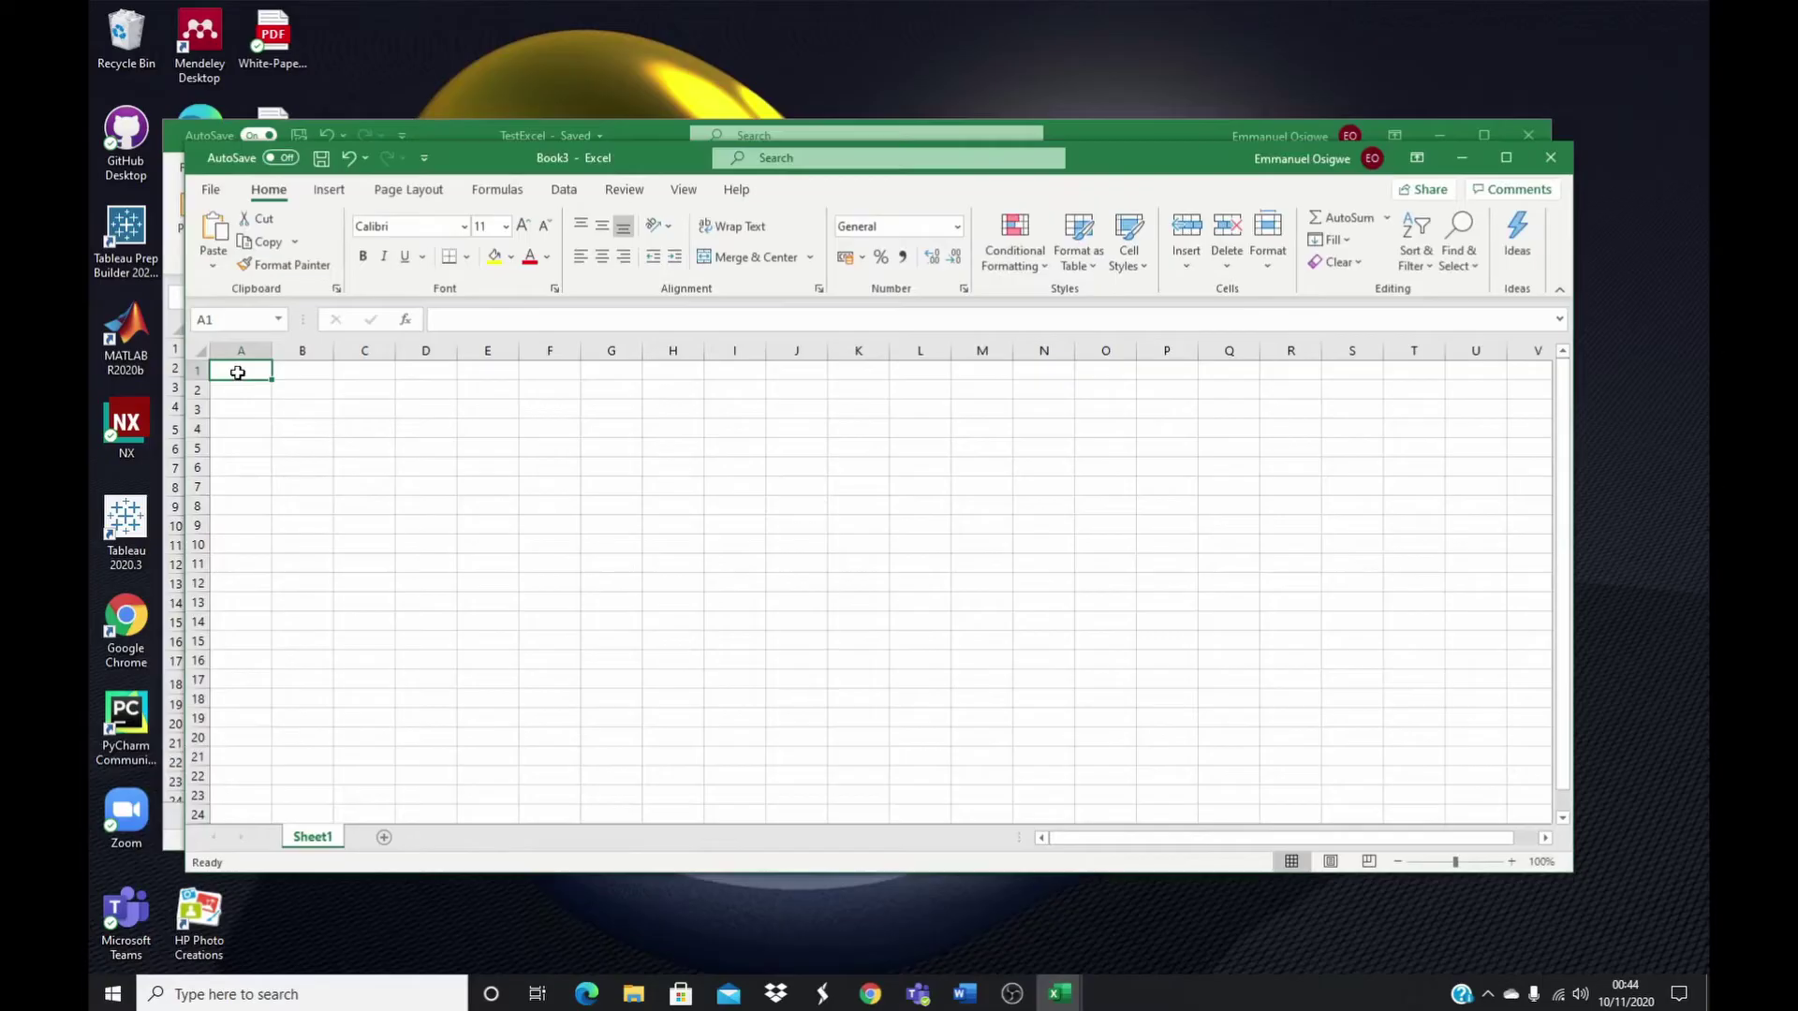
{"action": "type", "text": "Temp"}
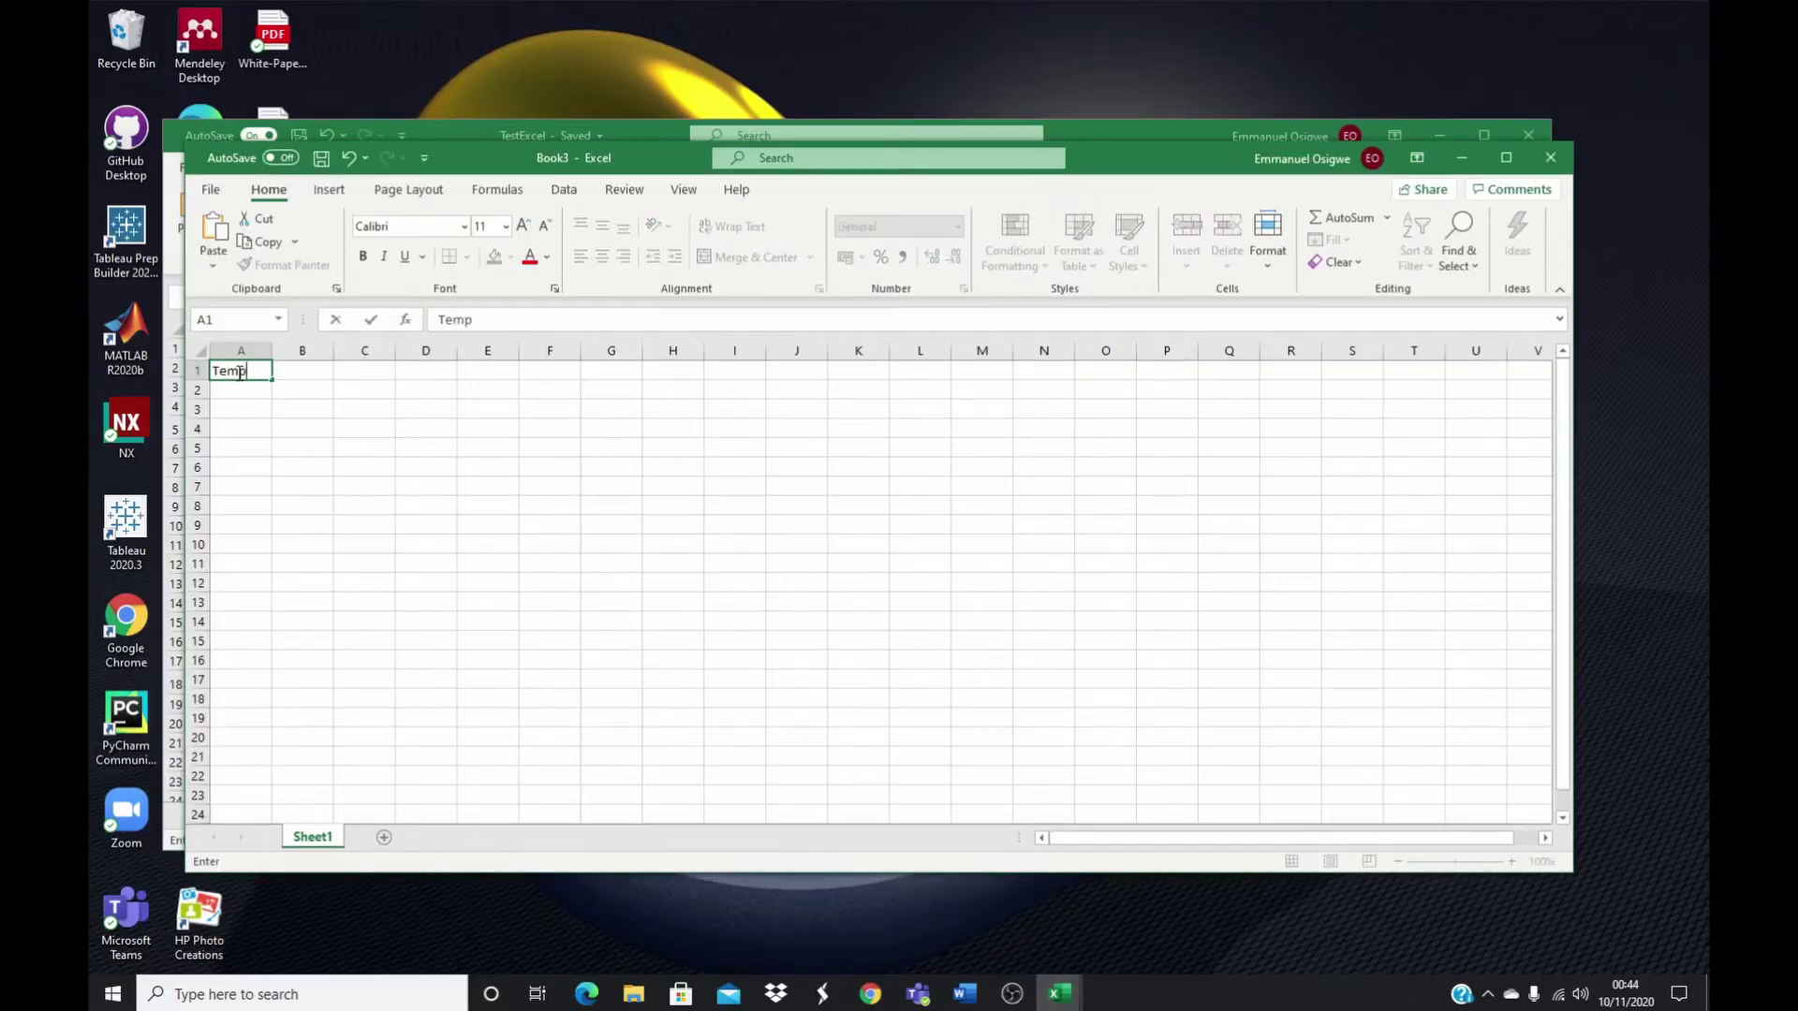
{"action": "left_click", "coordinate": [311, 371]}
{"action": "type", "text": "Pressure"}
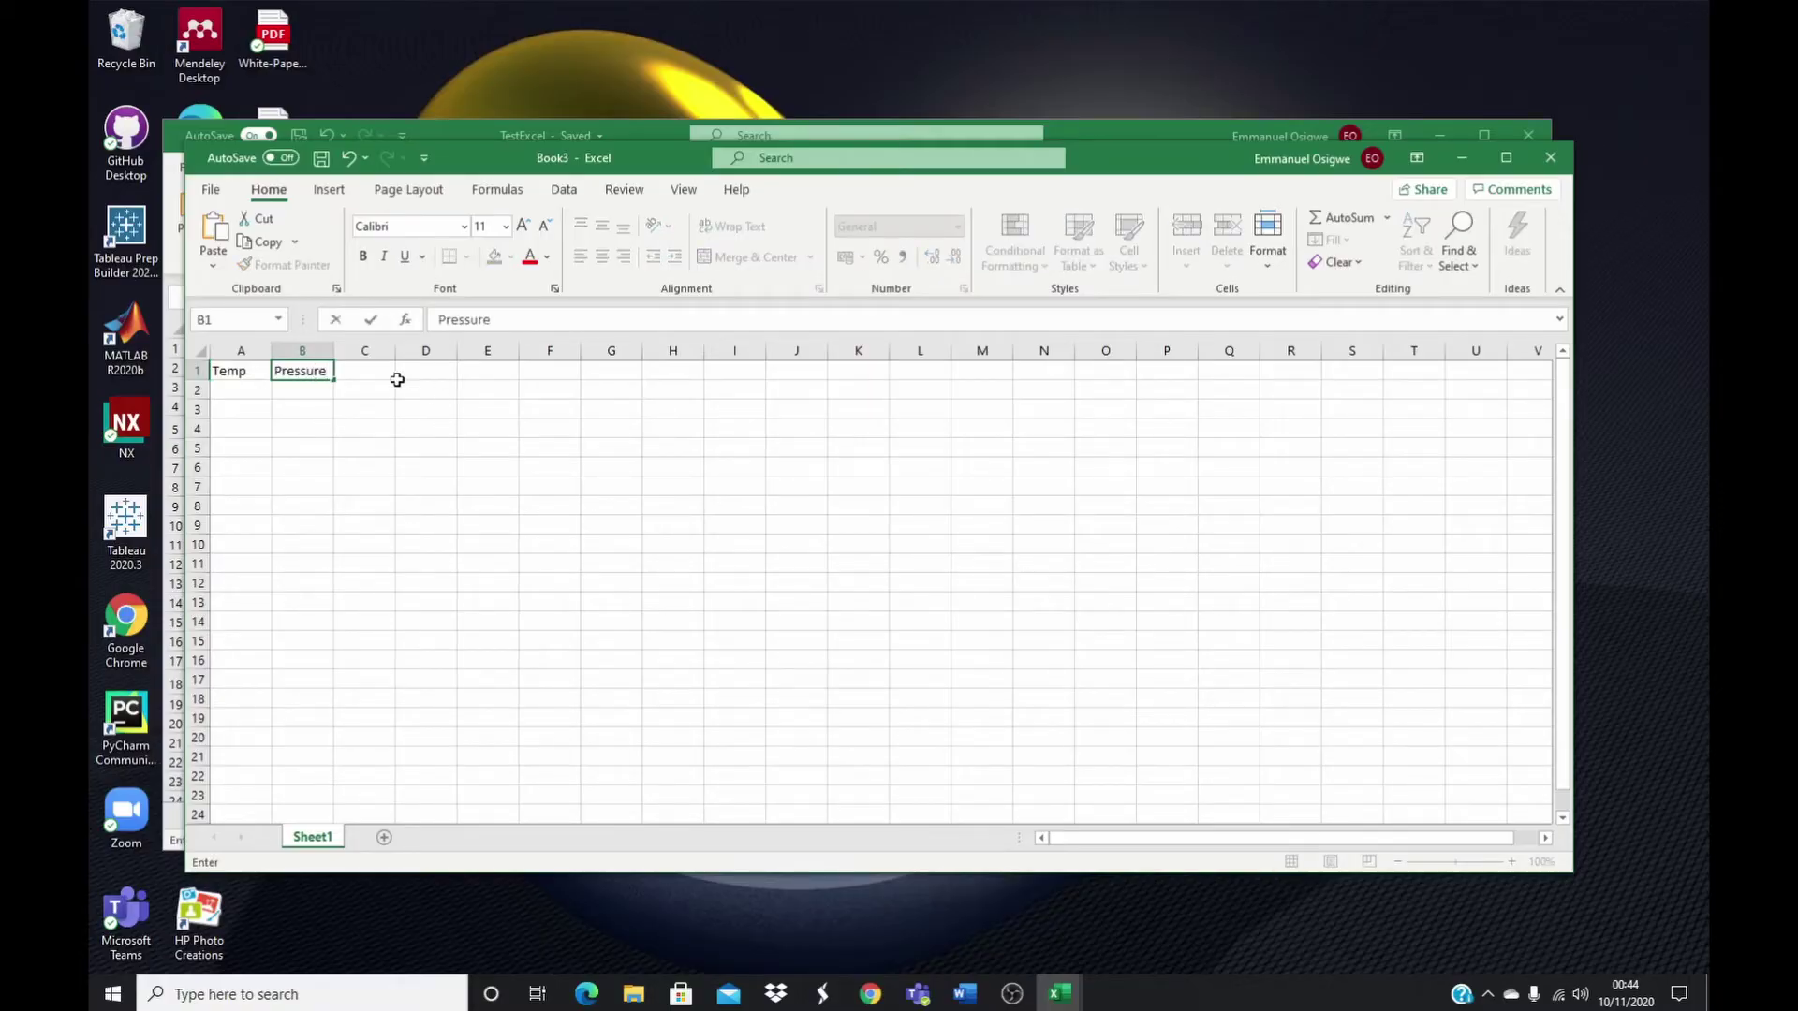
{"action": "left_click", "coordinate": [369, 370]}
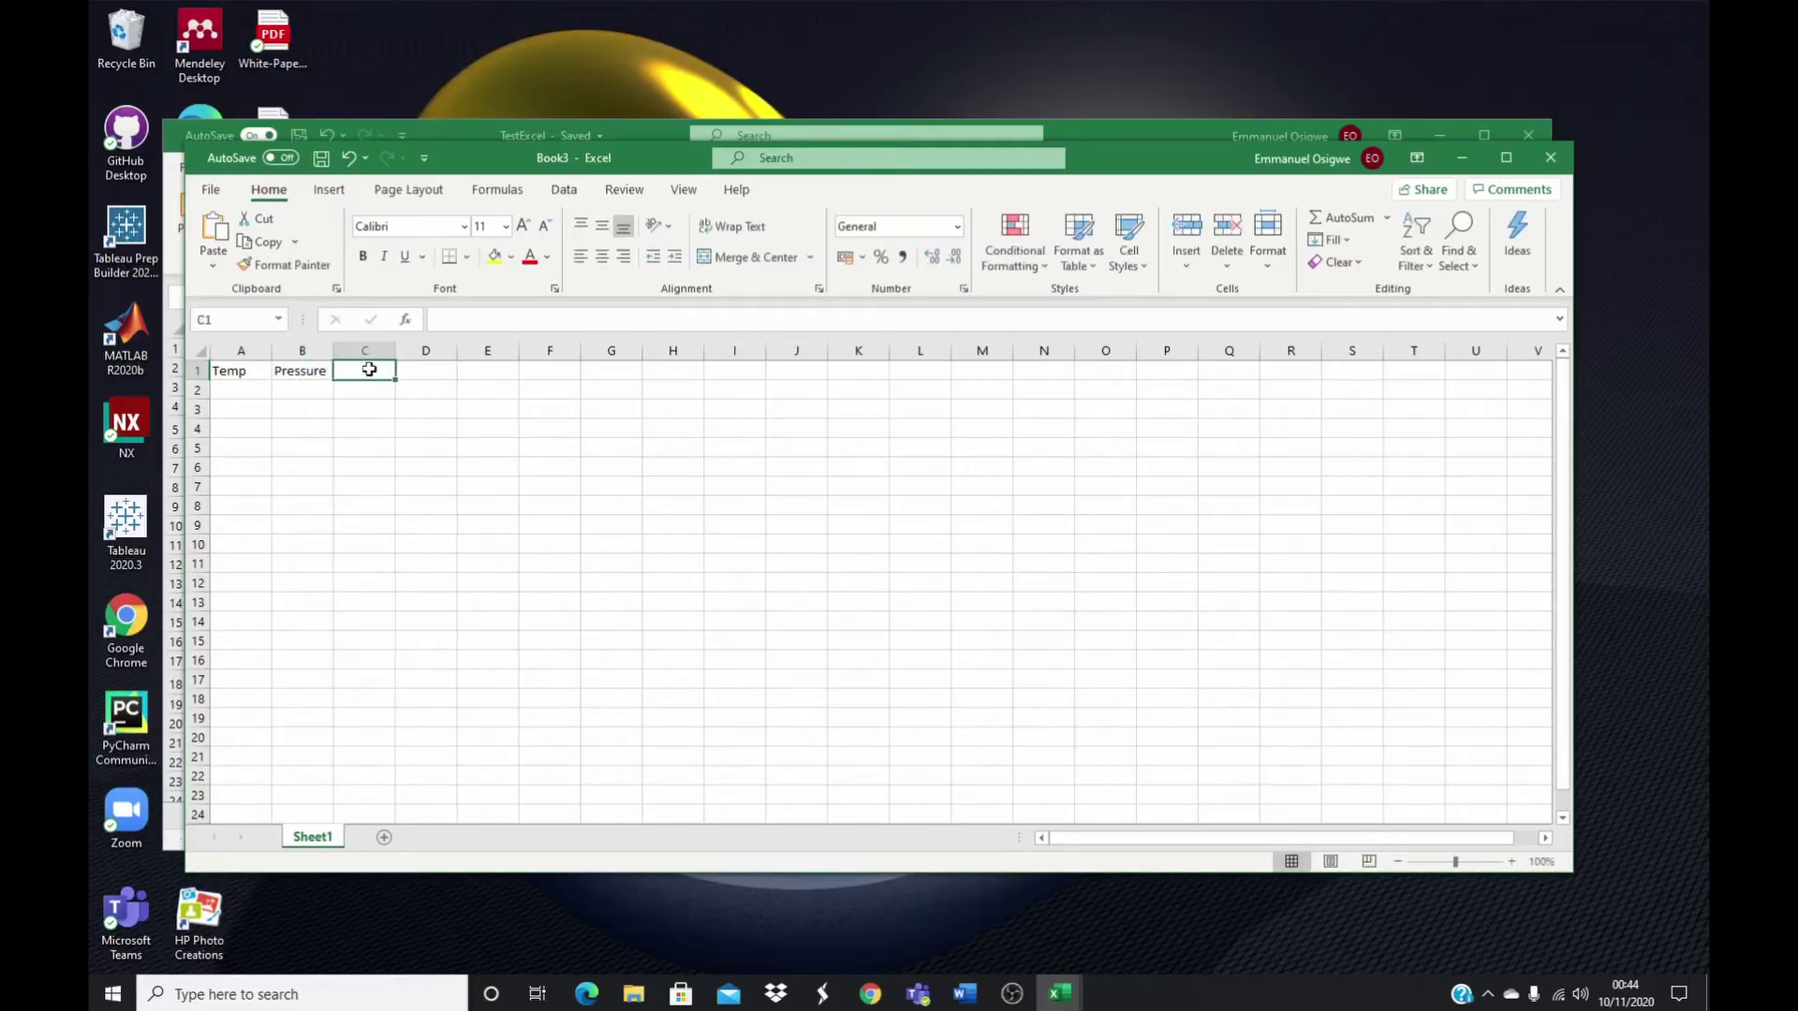
{"action": "type", "text": "Cp"}
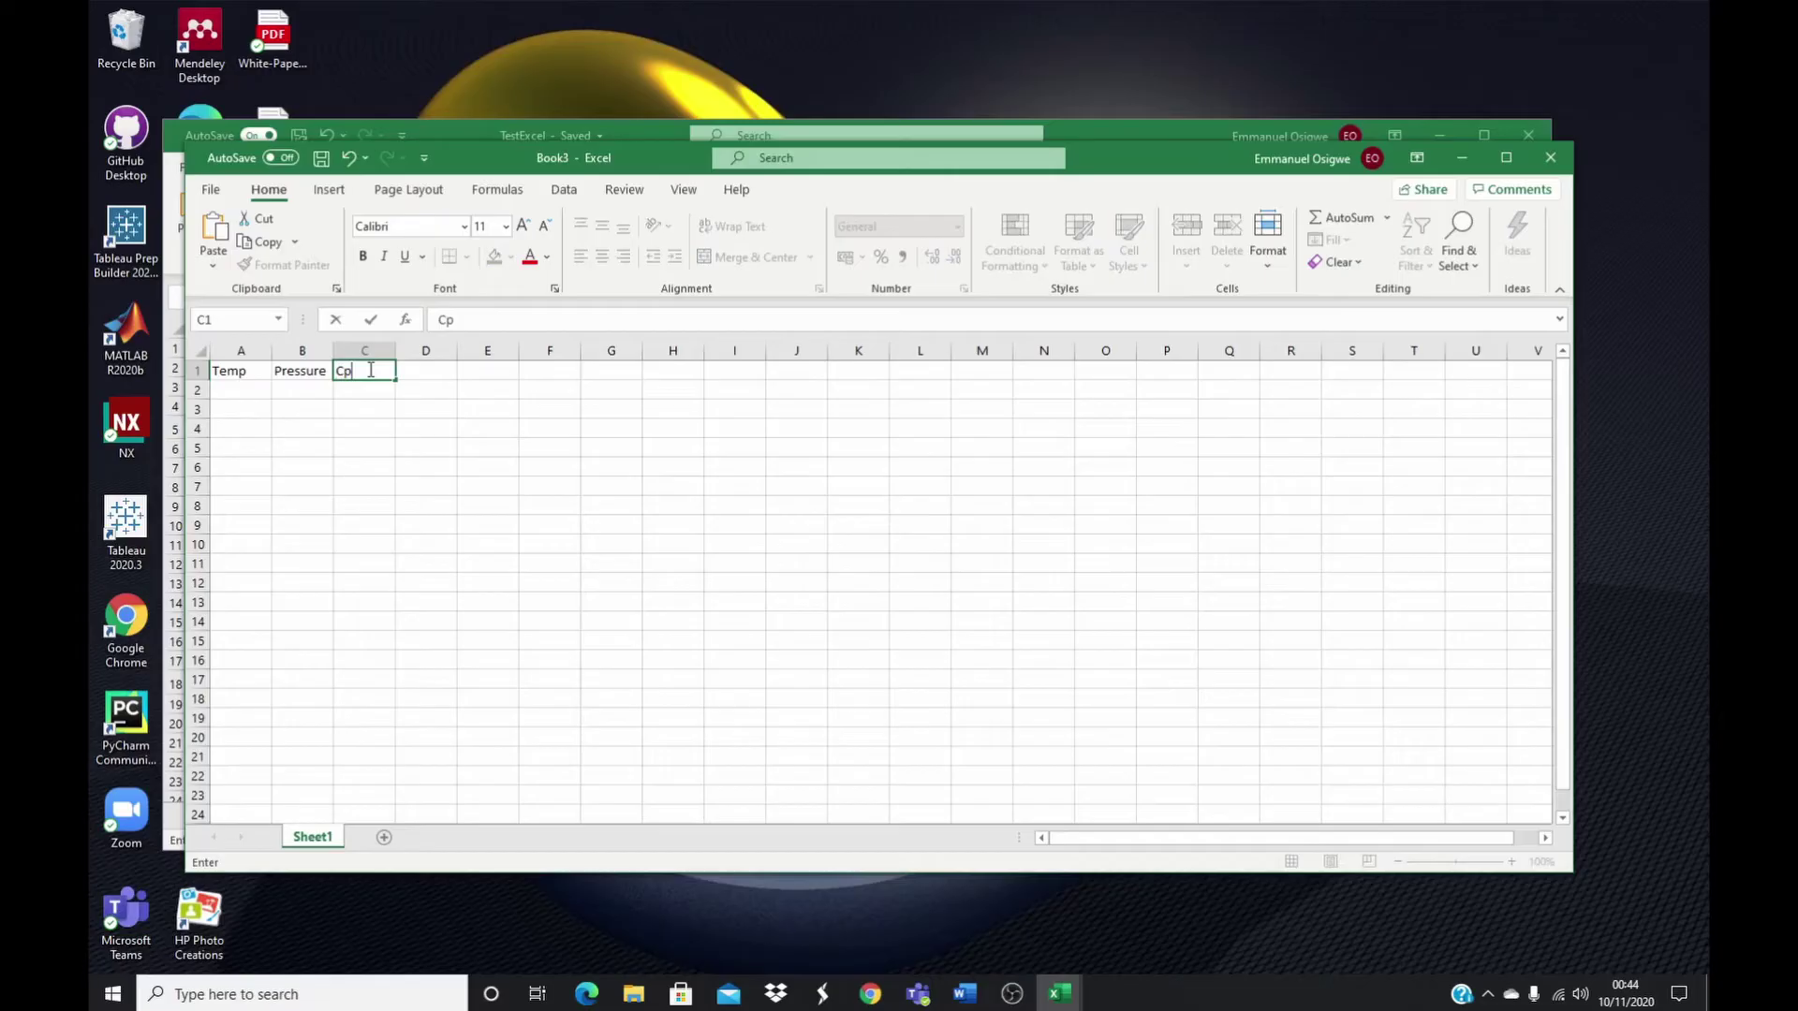
{"action": "left_click", "coordinate": [412, 369]}
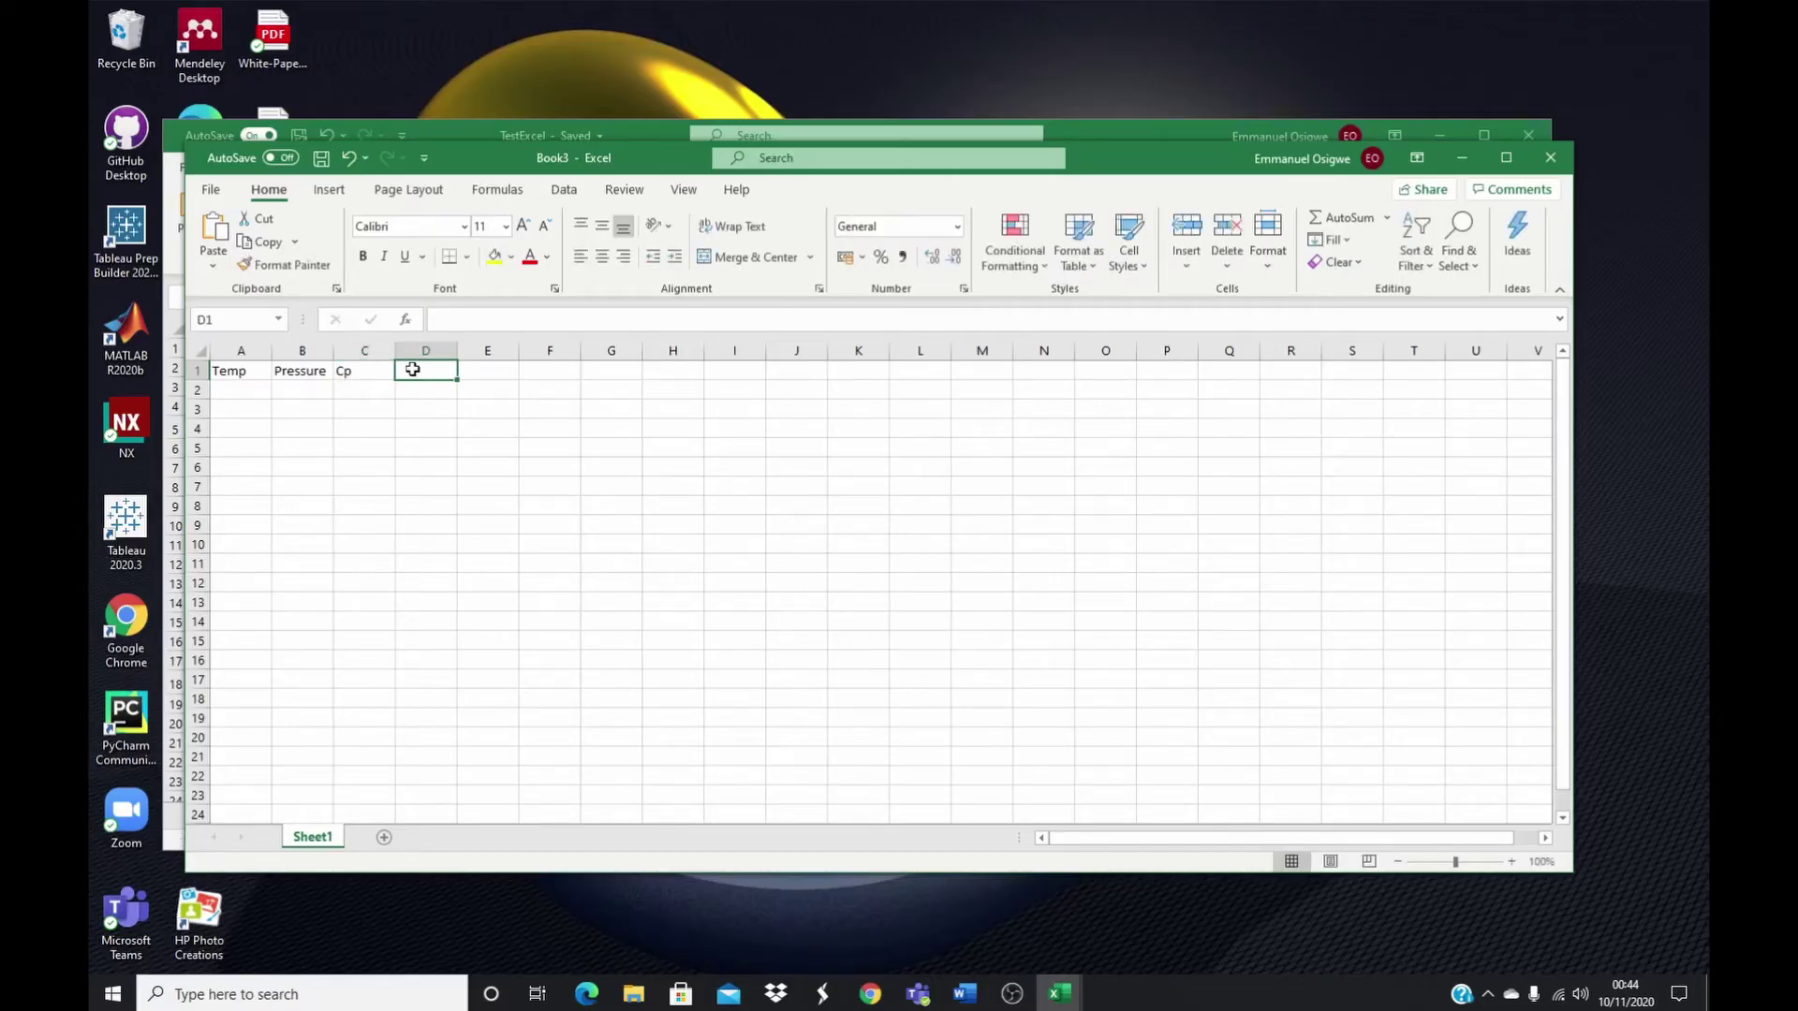
{"action": "type", "text": "enthalpy"}
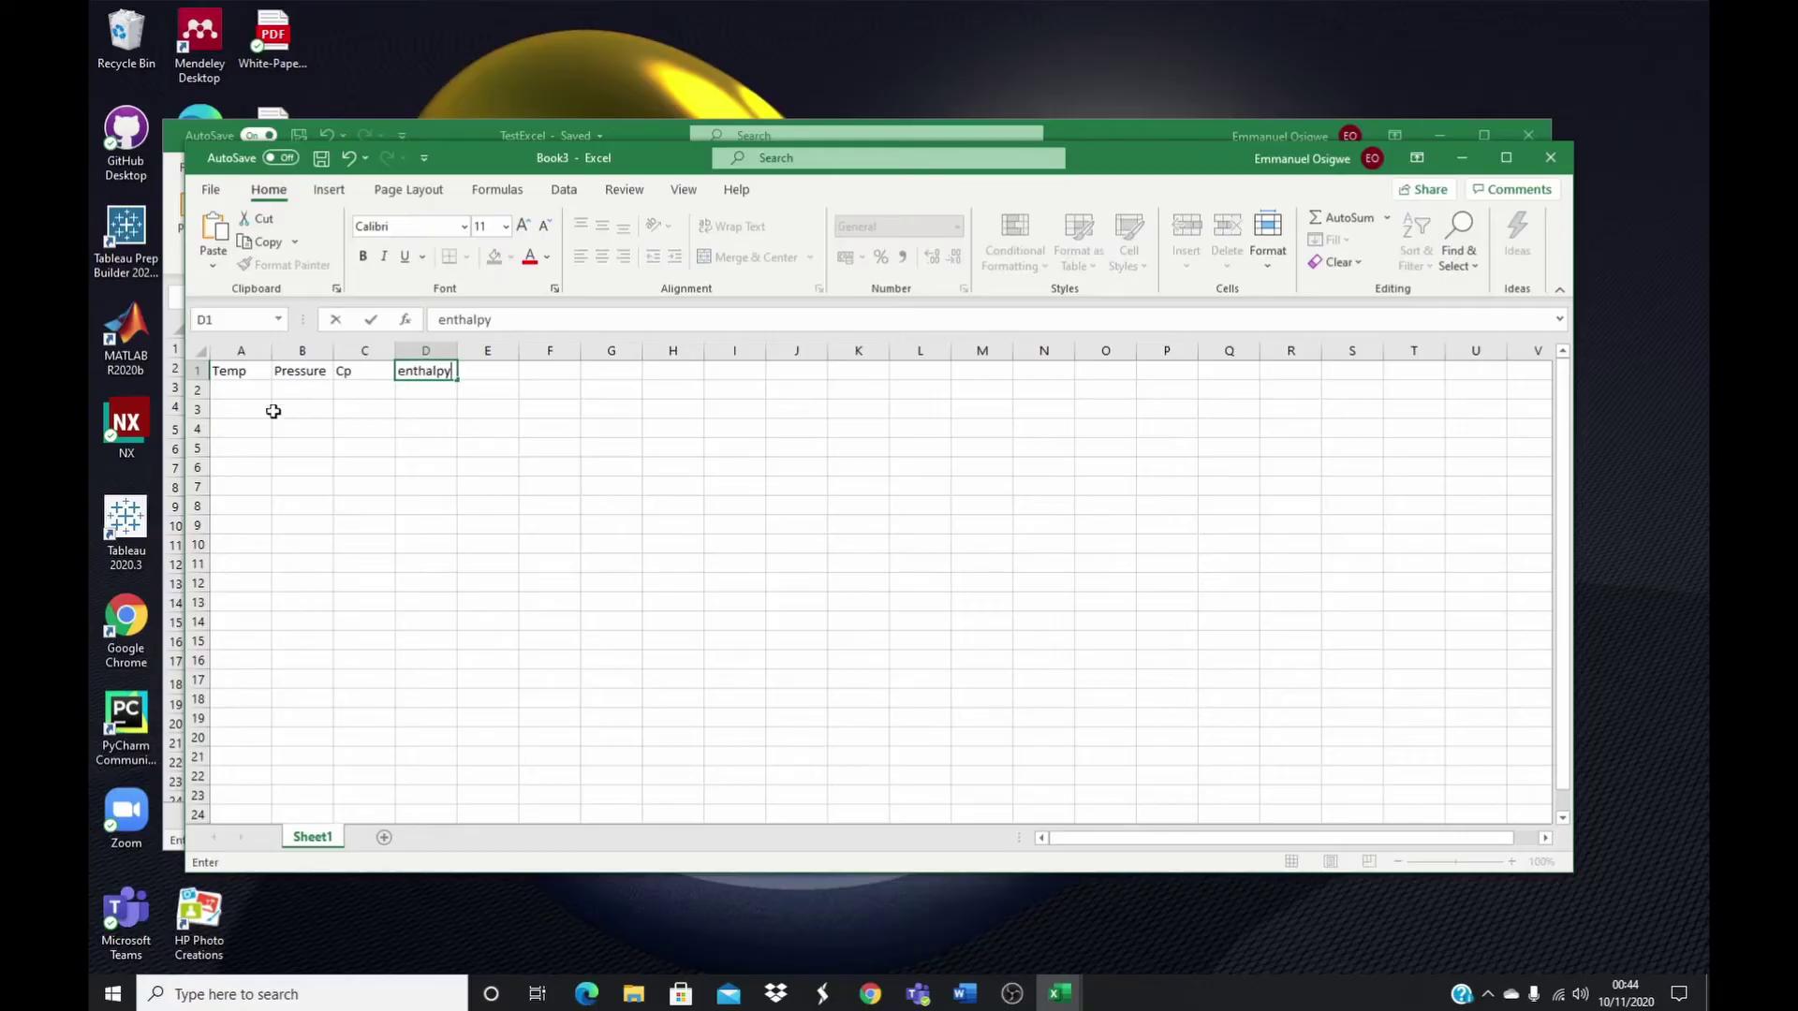
{"action": "left_click", "coordinate": [241, 389]}
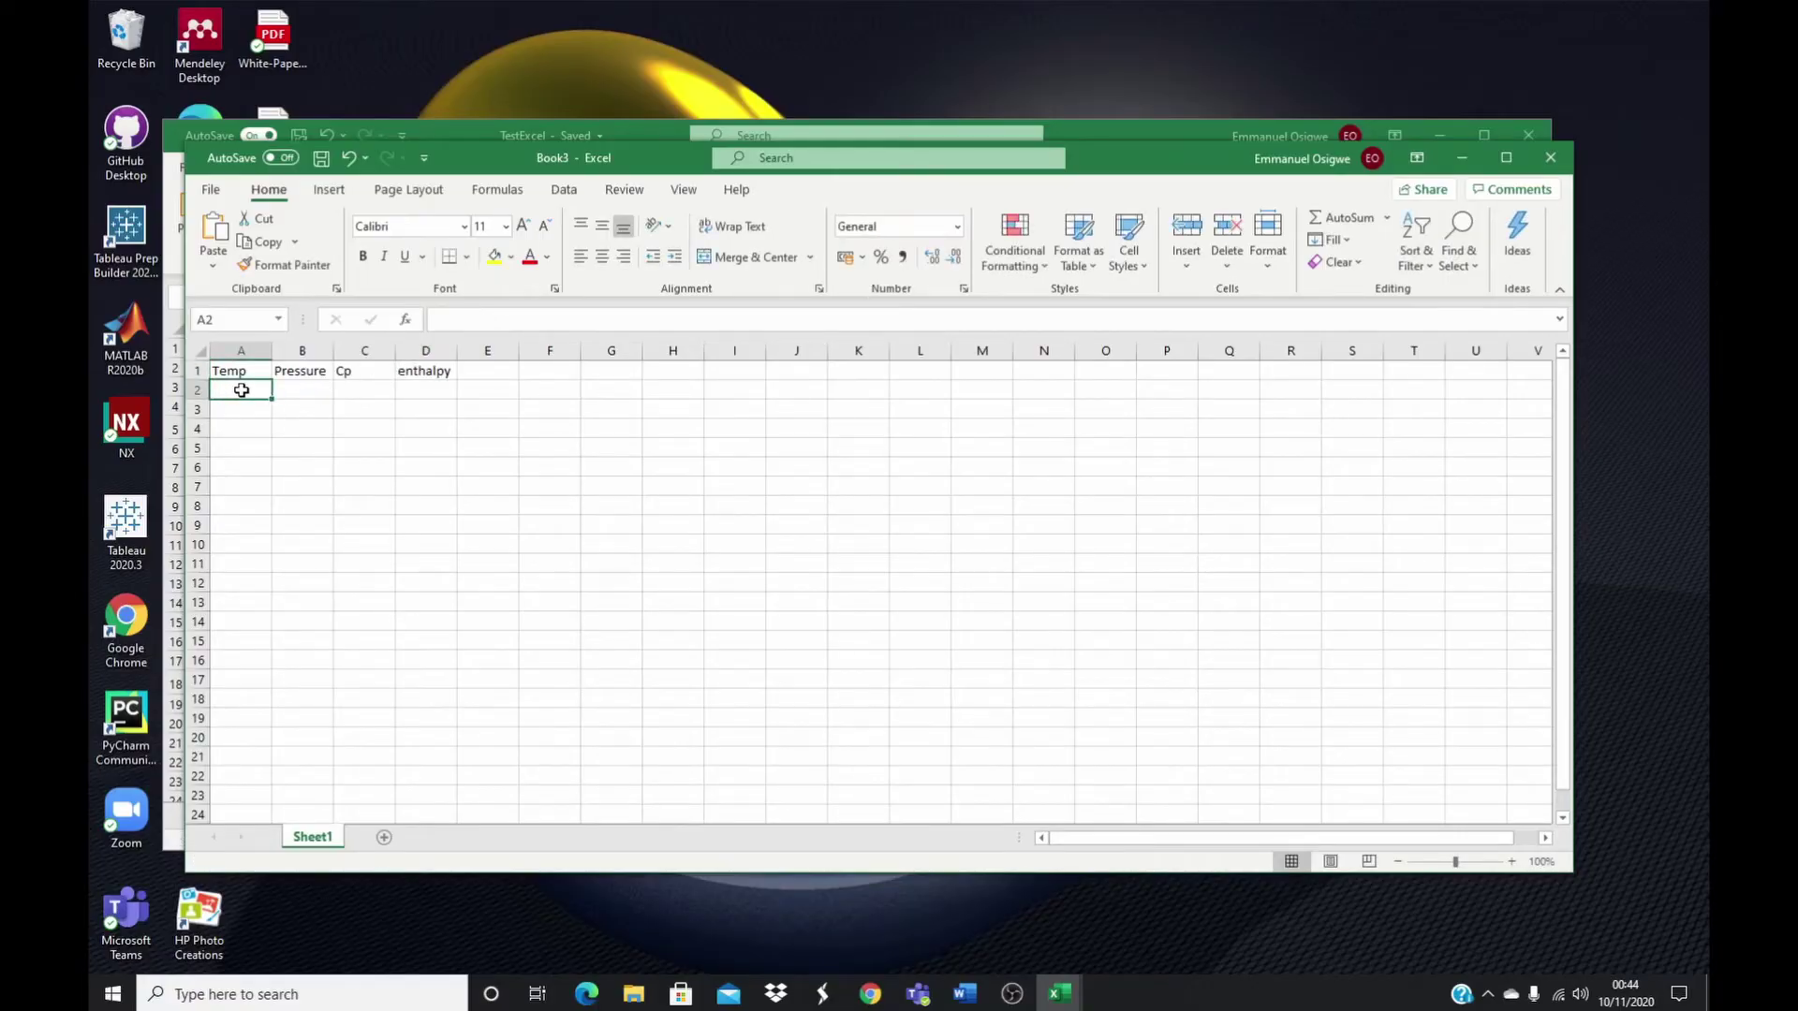
- Enter 288.15 in A2 and 101325 in B2
{"action": "type", "text": "288"}
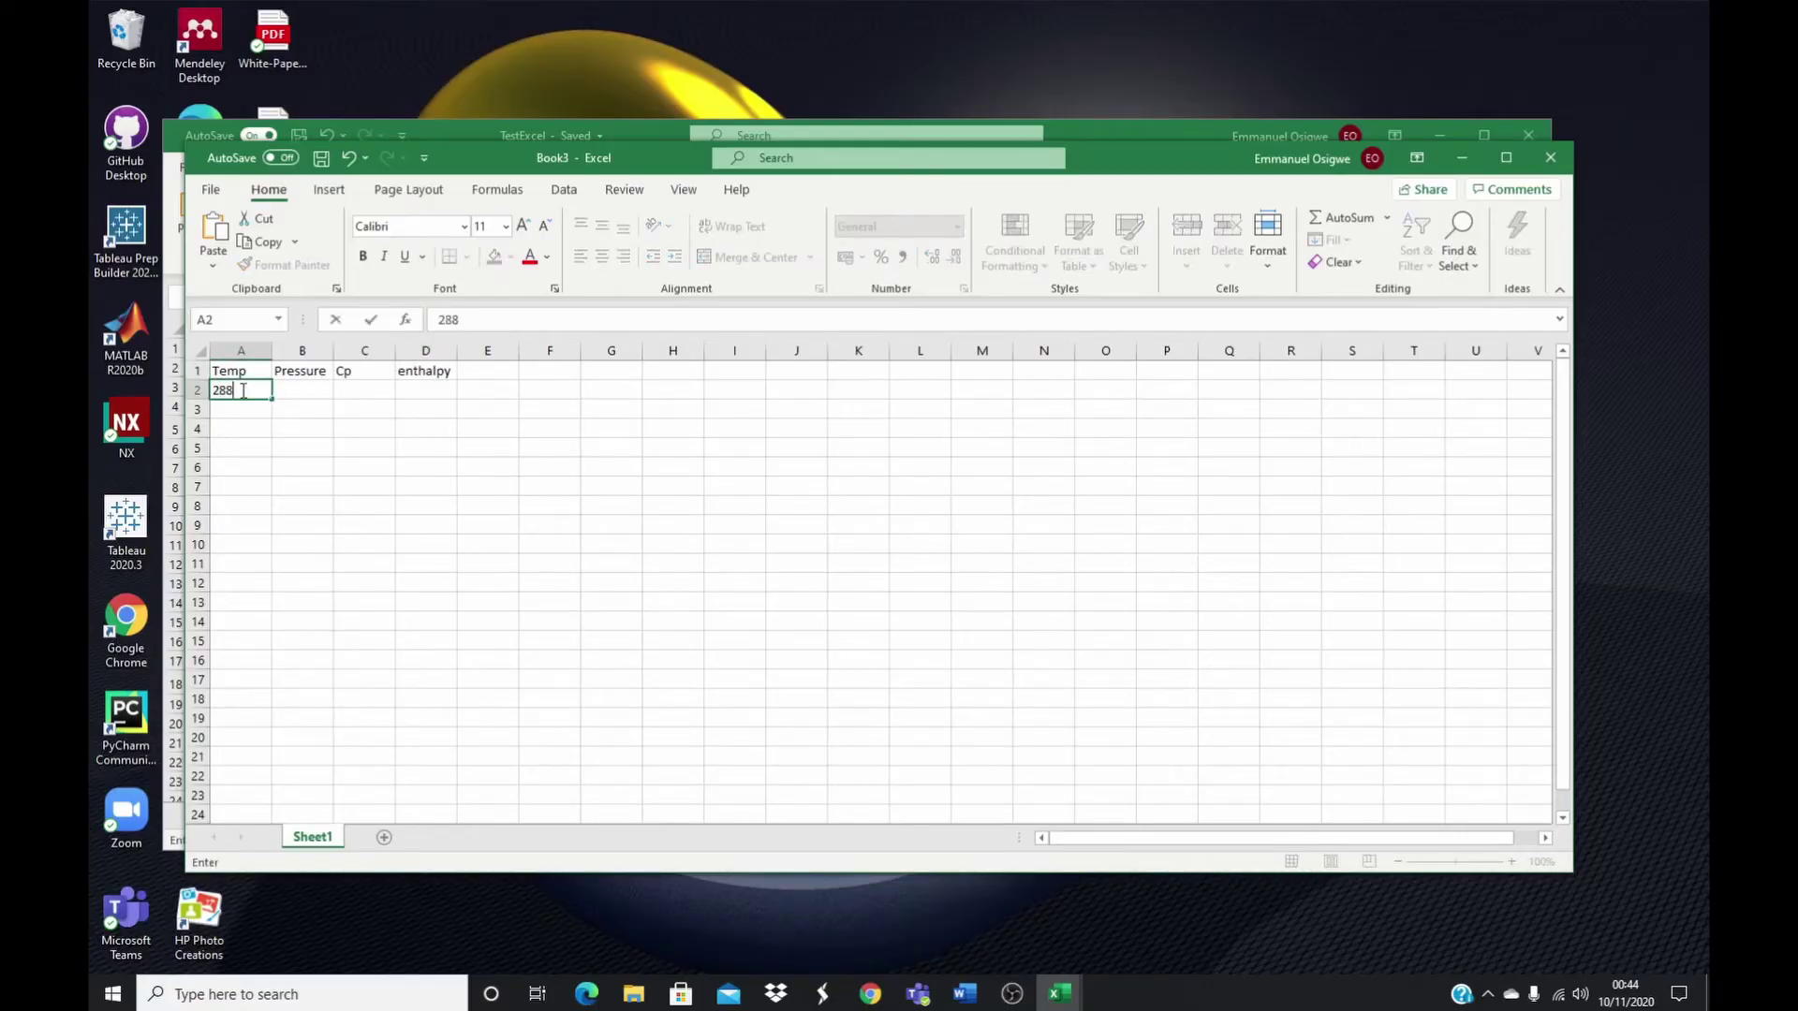
{"action": "type", "text": ".15"}
{"action": "left_click", "coordinate": [293, 388]}
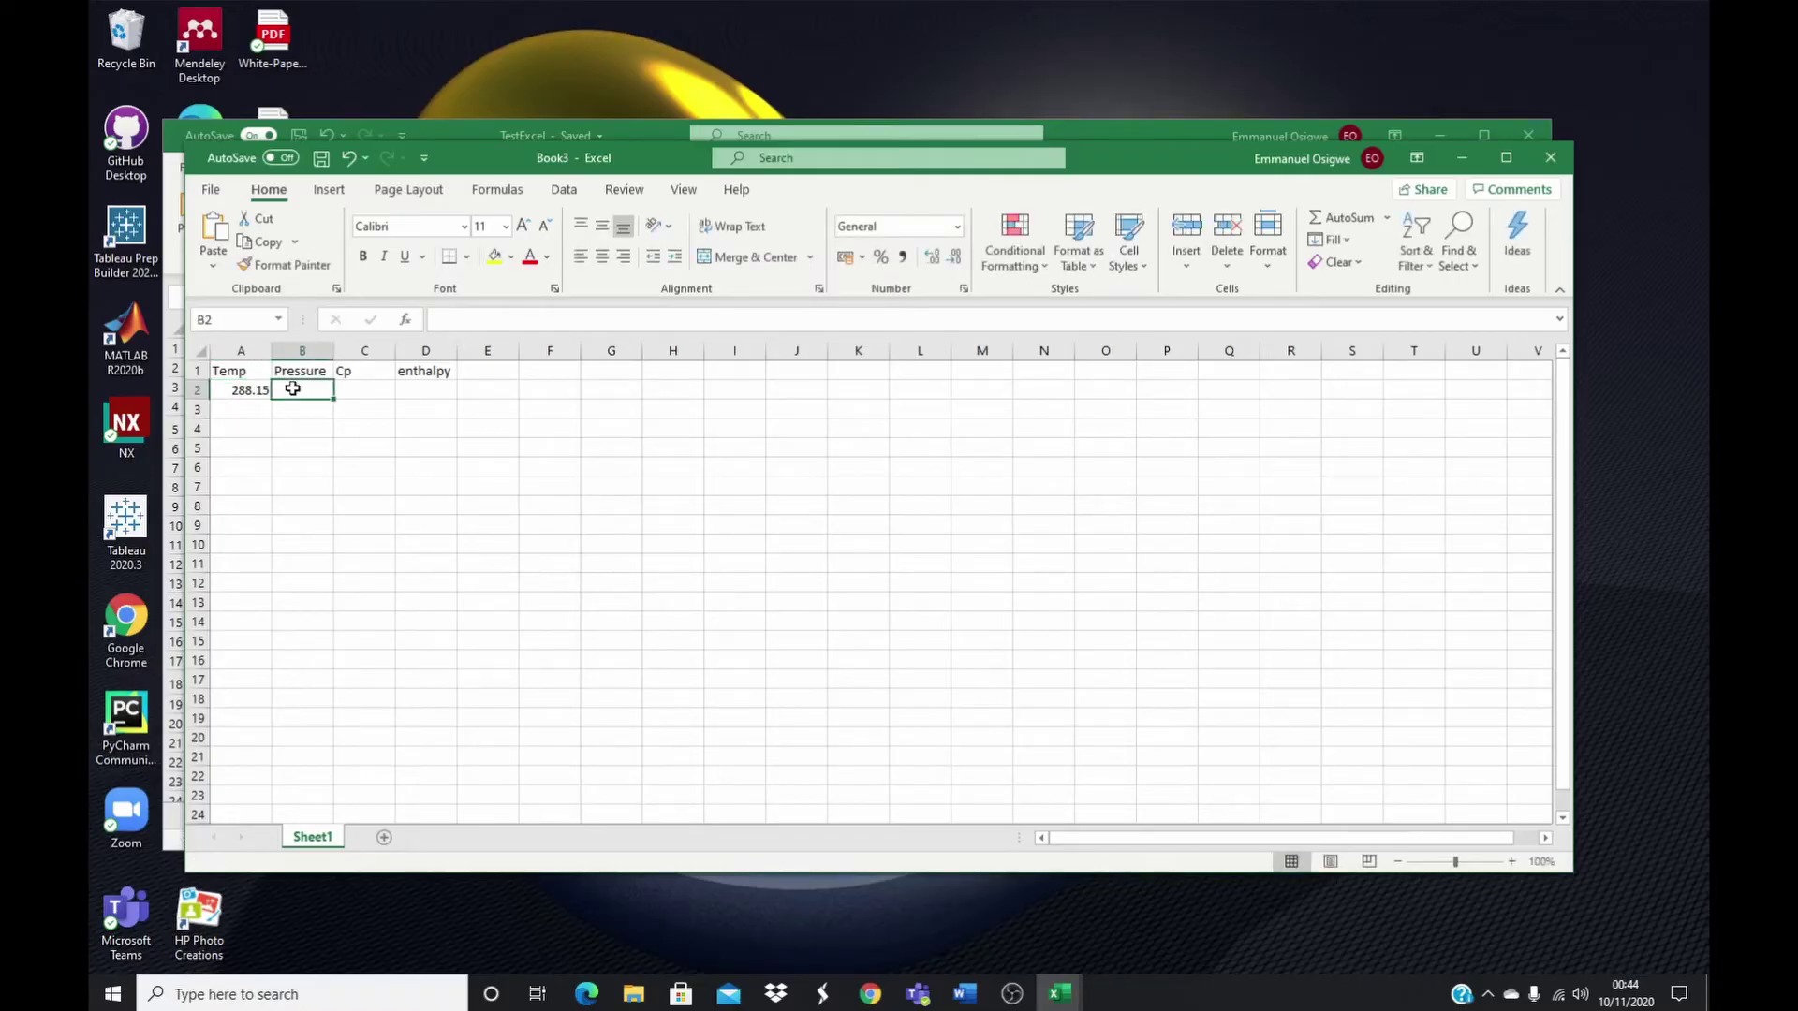
{"action": "type", "text": "10"}
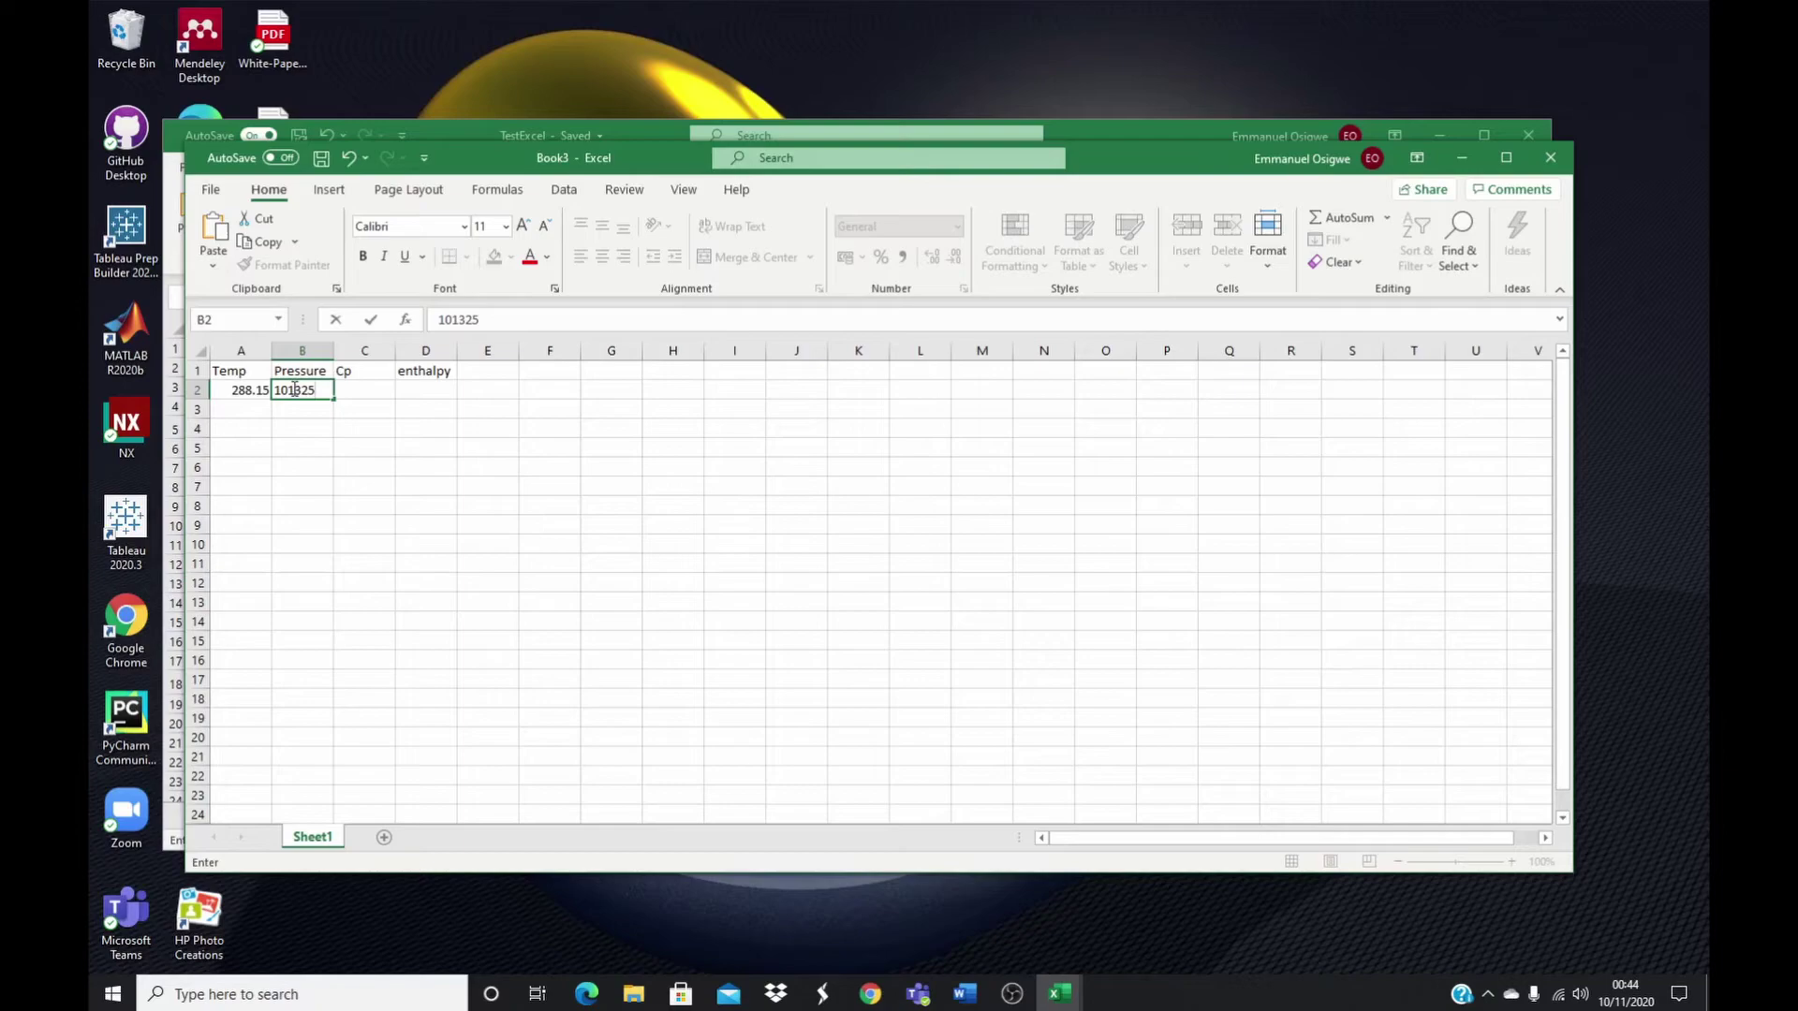
{"action": "type", "text": "1325"}
- Enter =PropsSI("C","T",A2,"P",B2,"Nitrogen") in C2, returning Cp 1041.341
{"action": "left_click", "coordinate": [361, 387]}
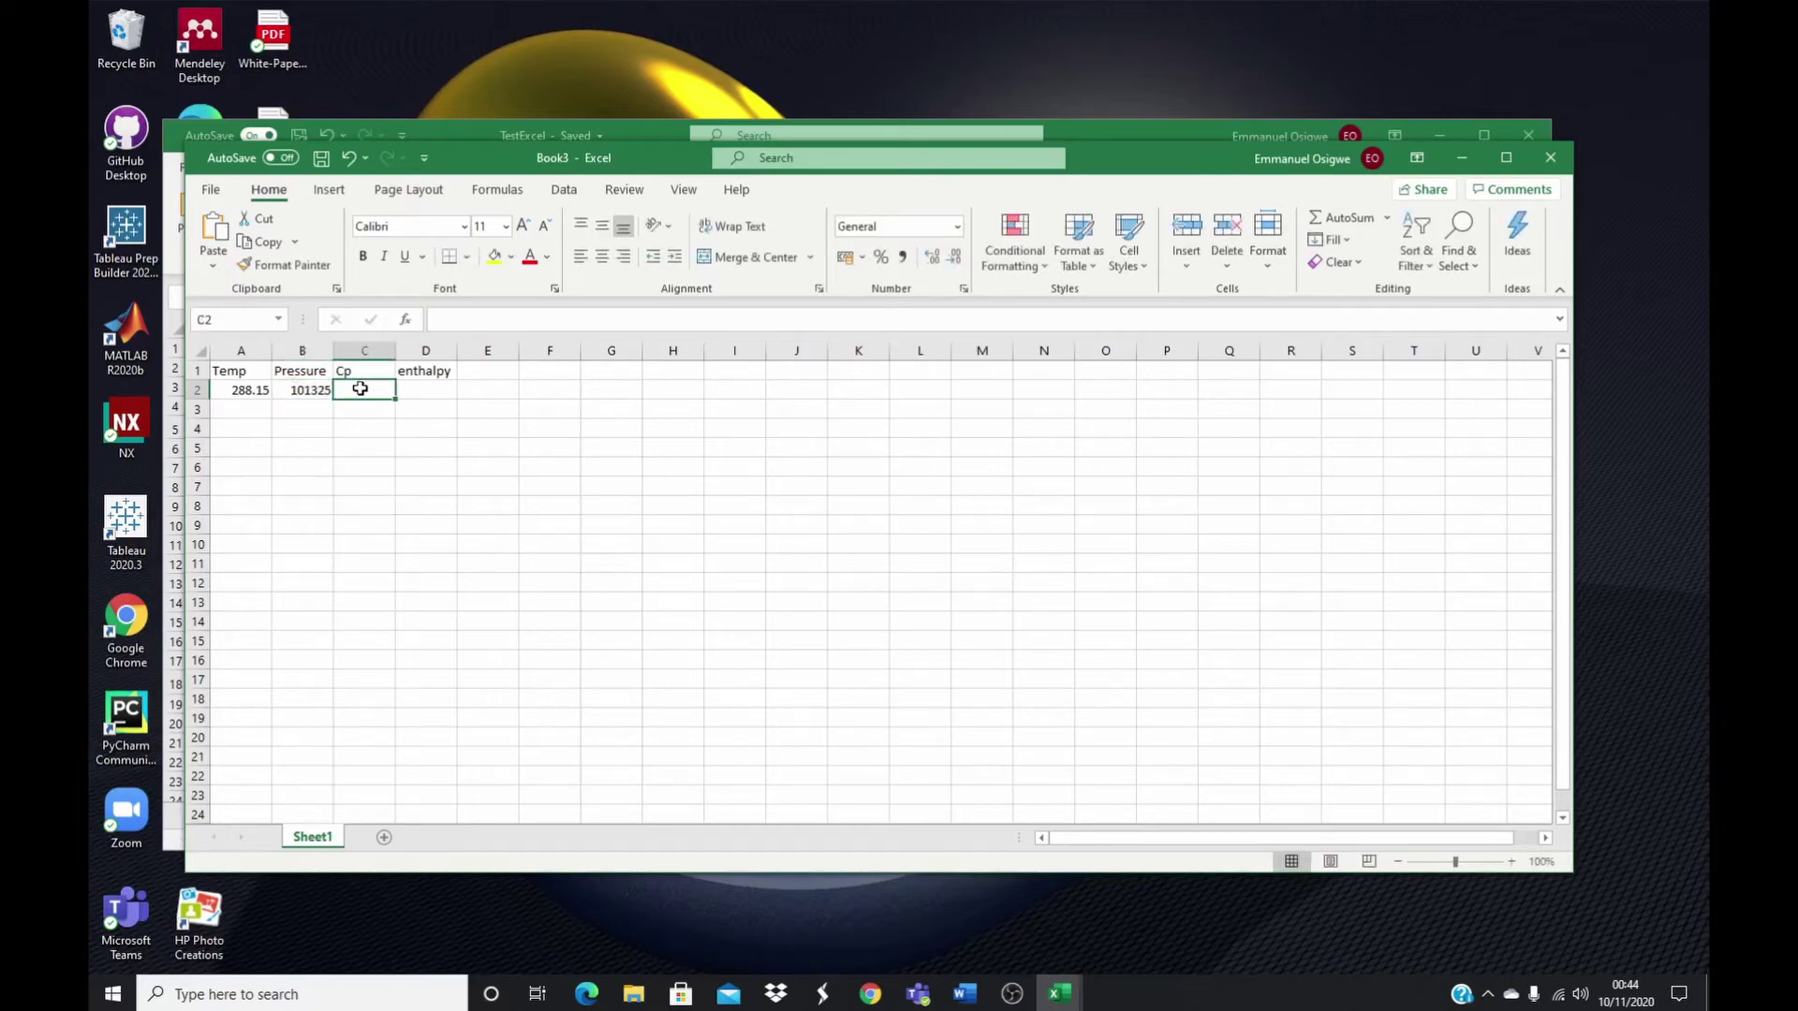
{"action": "type", "text": "="}
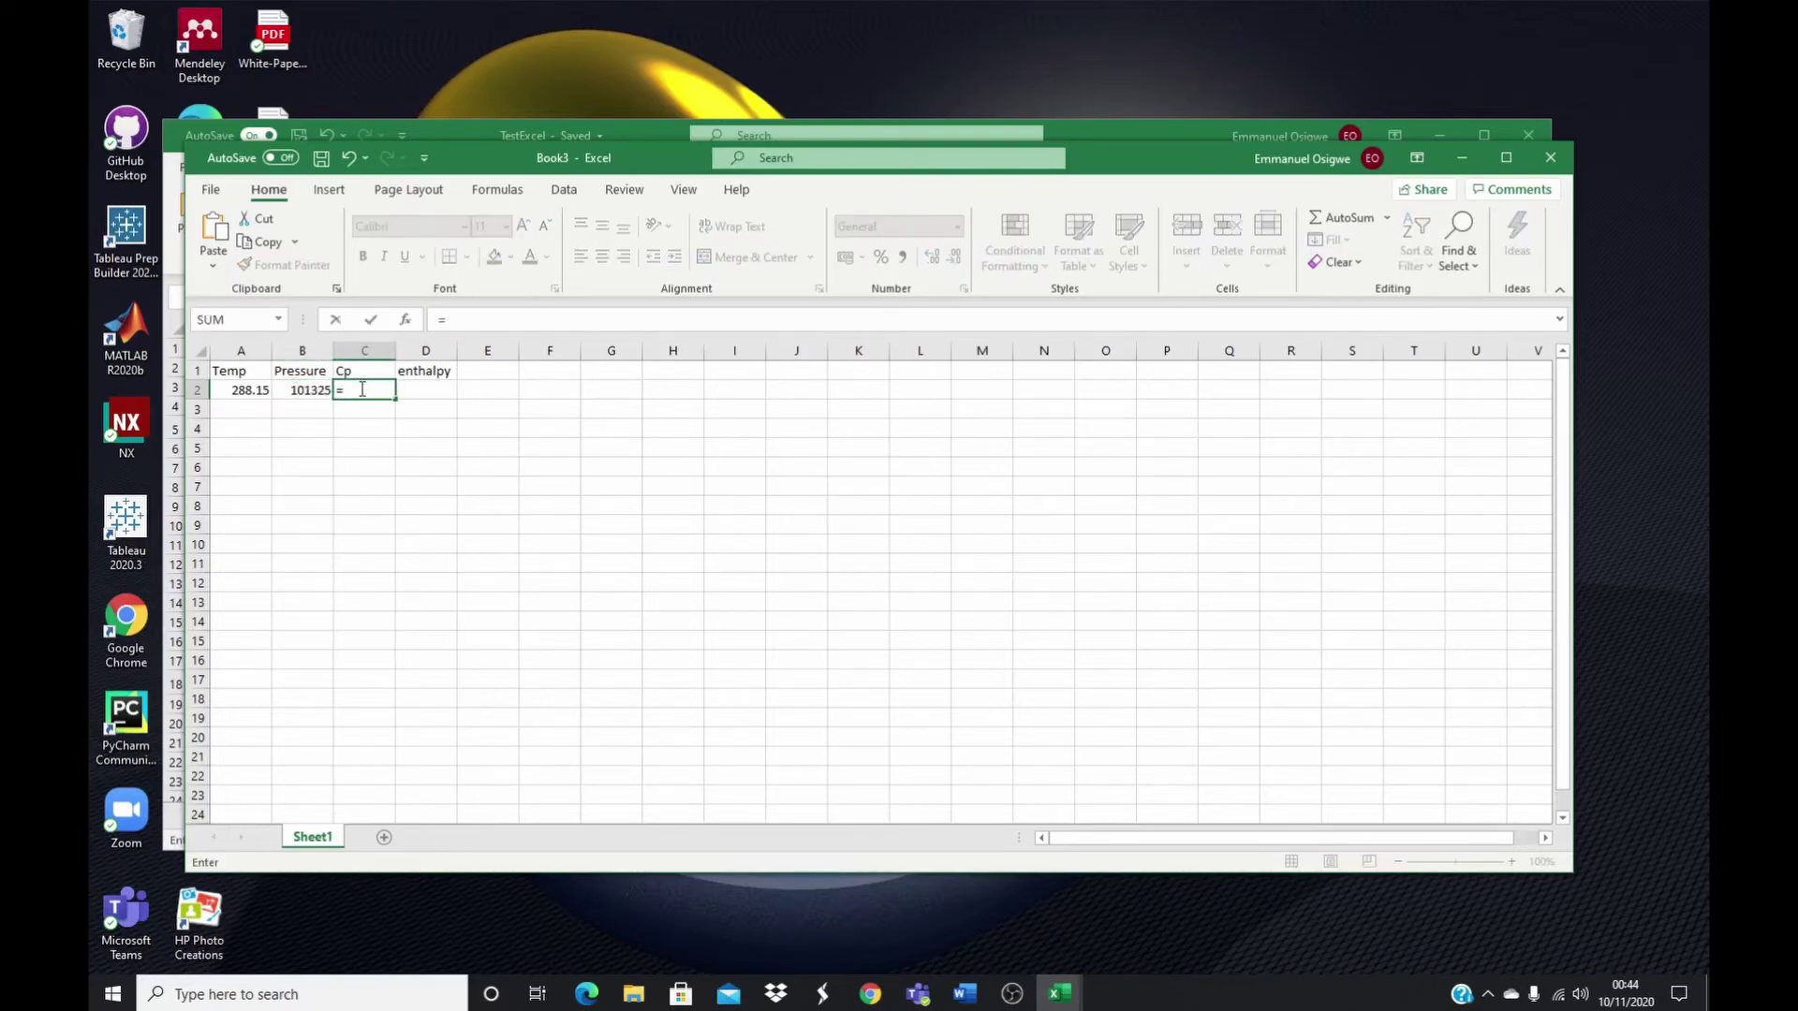
{"action": "type", "text": "@P"}
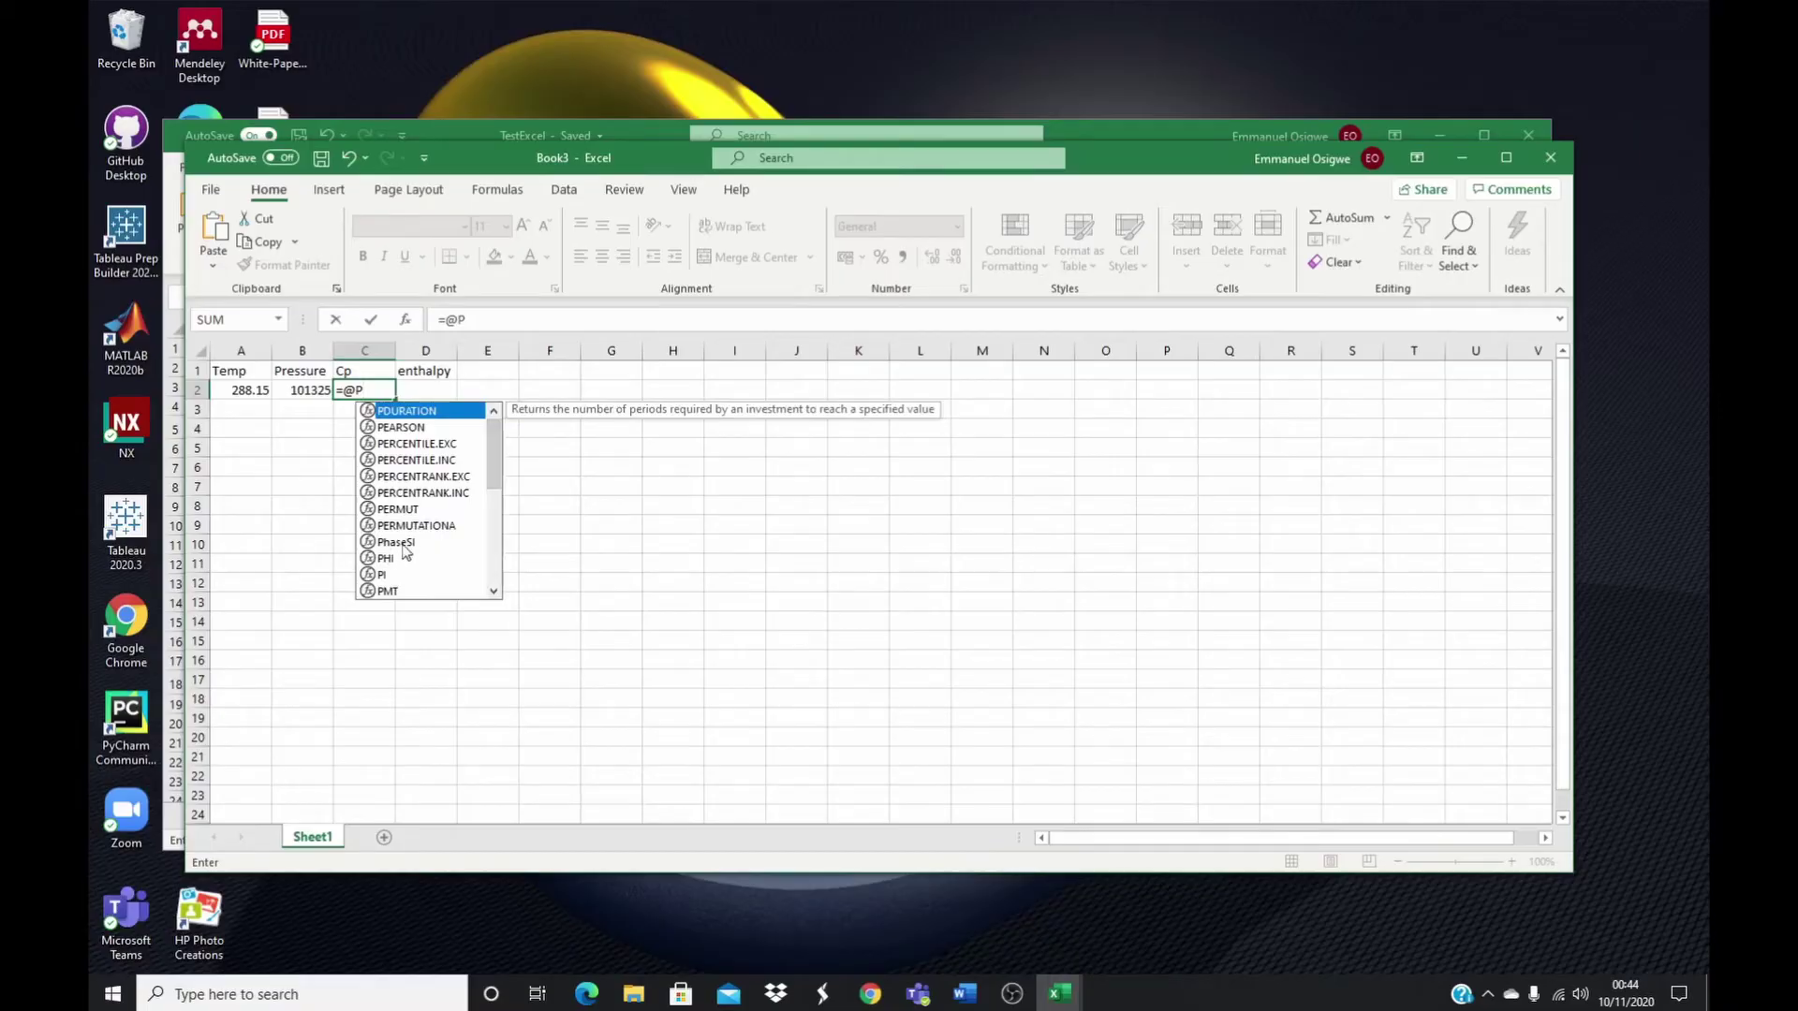
{"action": "scroll", "coordinate": [406, 550], "scroll_direction": "down", "scroll_amount": 2}
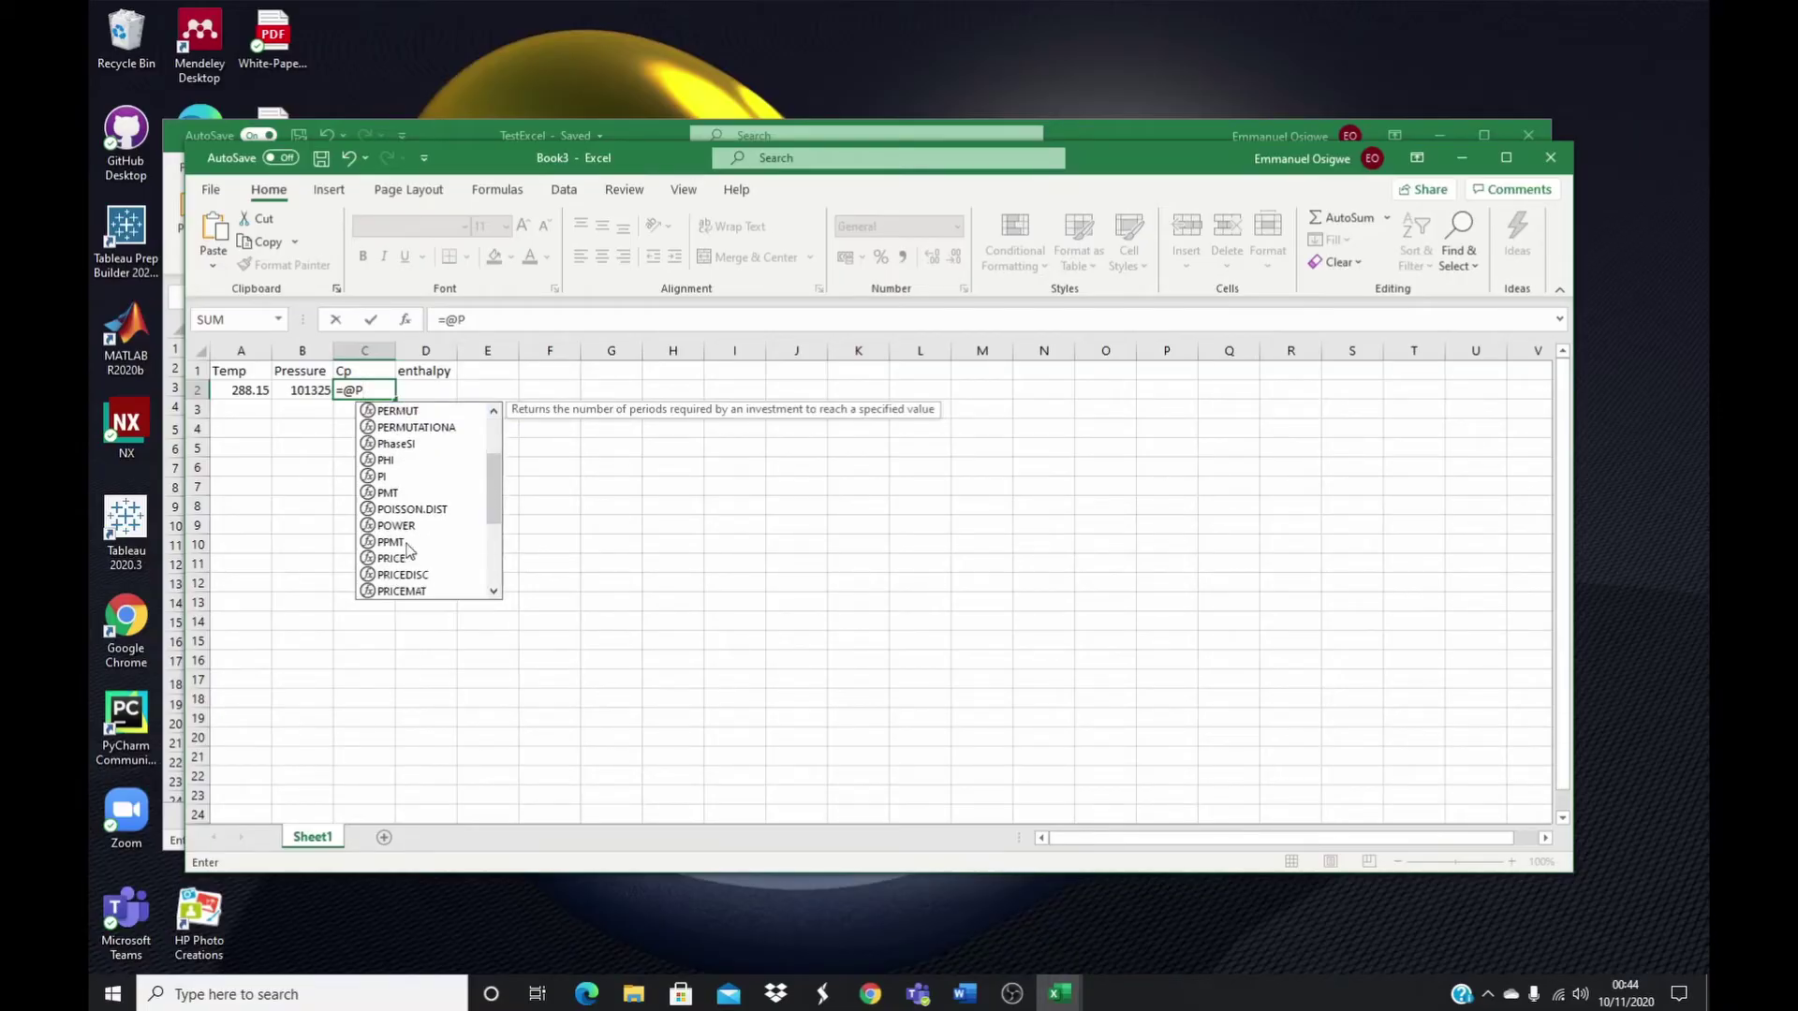
{"action": "scroll", "coordinate": [406, 551], "scroll_direction": "down", "scroll_amount": 4}
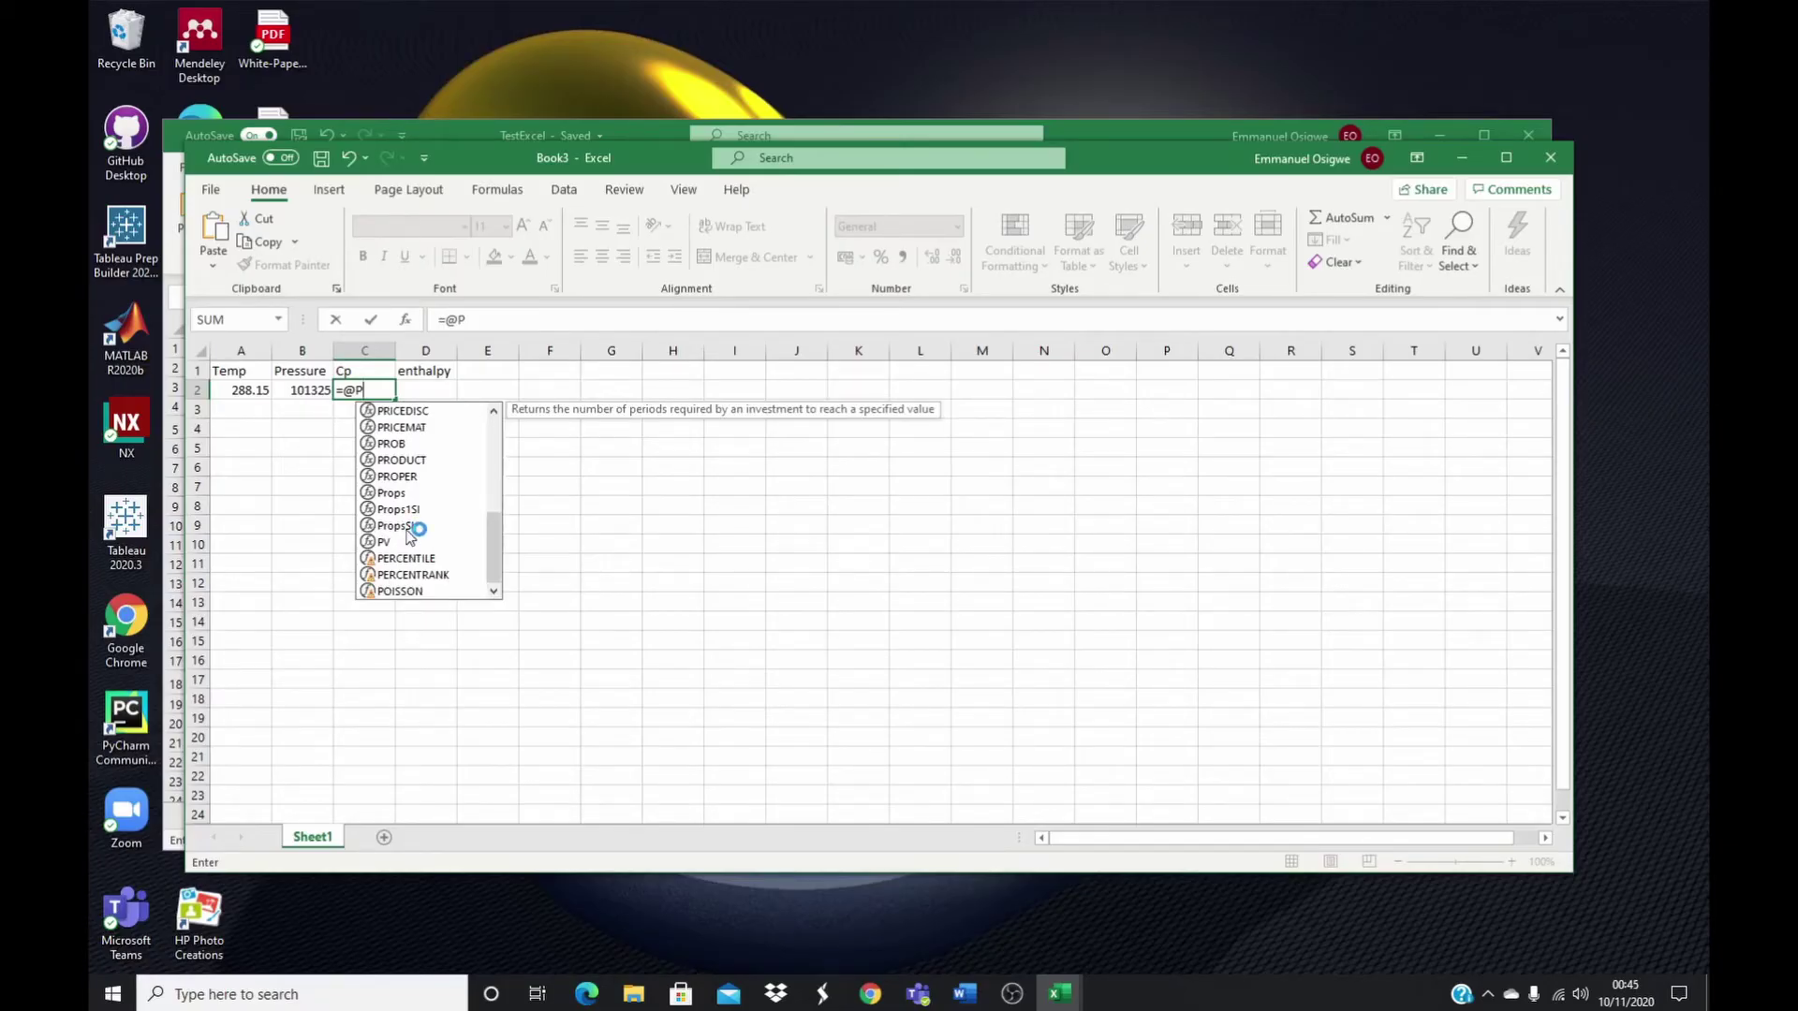
{"action": "left_click", "coordinate": [410, 531]}
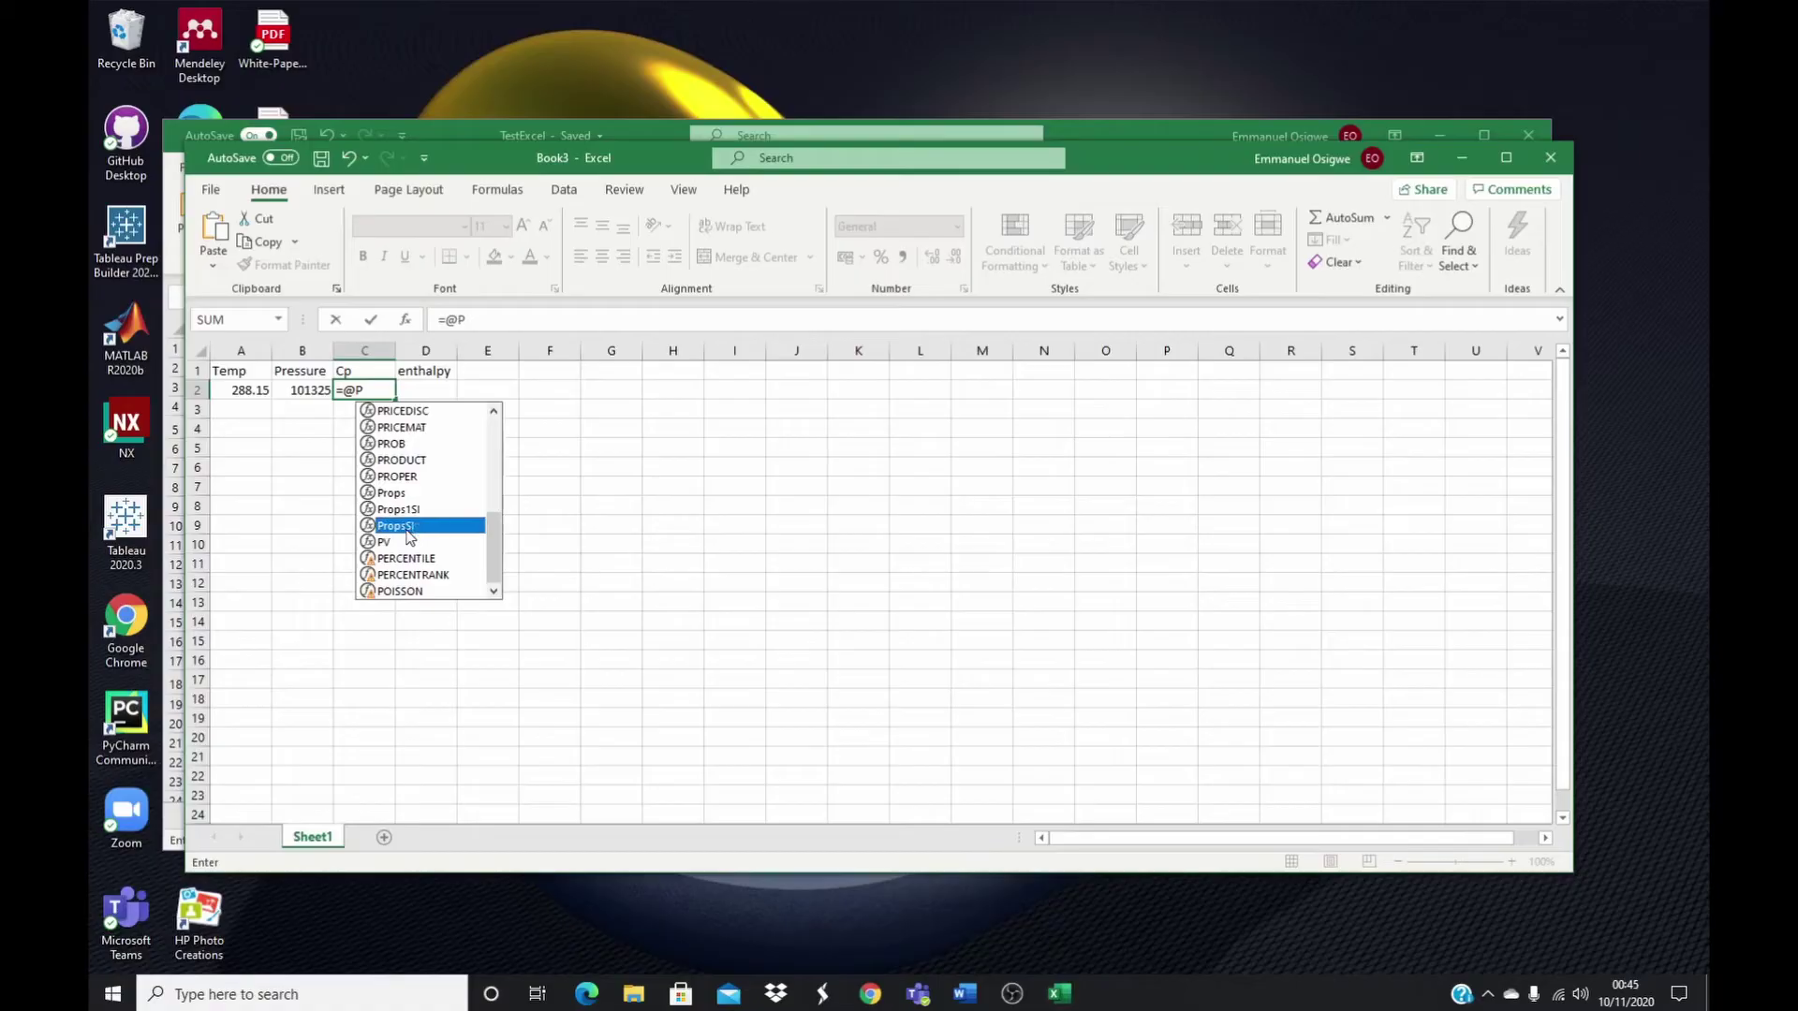
{"action": "double_click", "coordinate": [409, 528]}
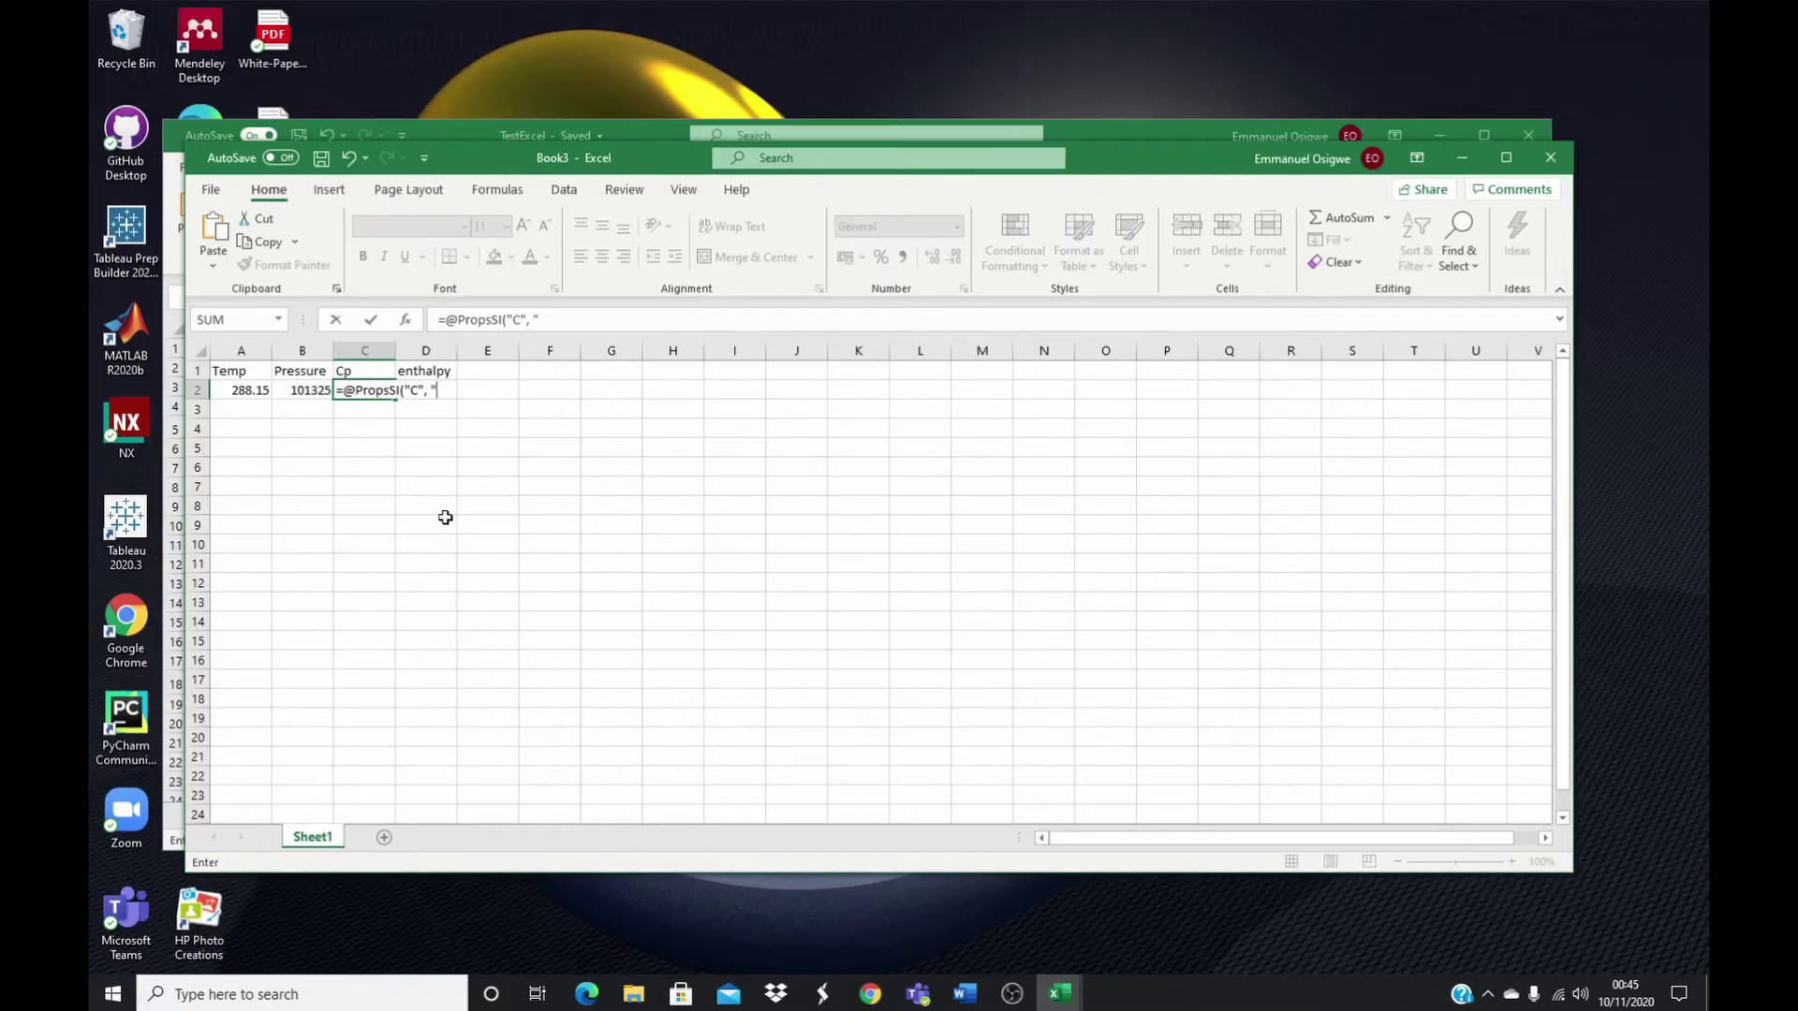
{"action": "type", "text": "T\","}
{"action": "left_click", "coordinate": [244, 390]}
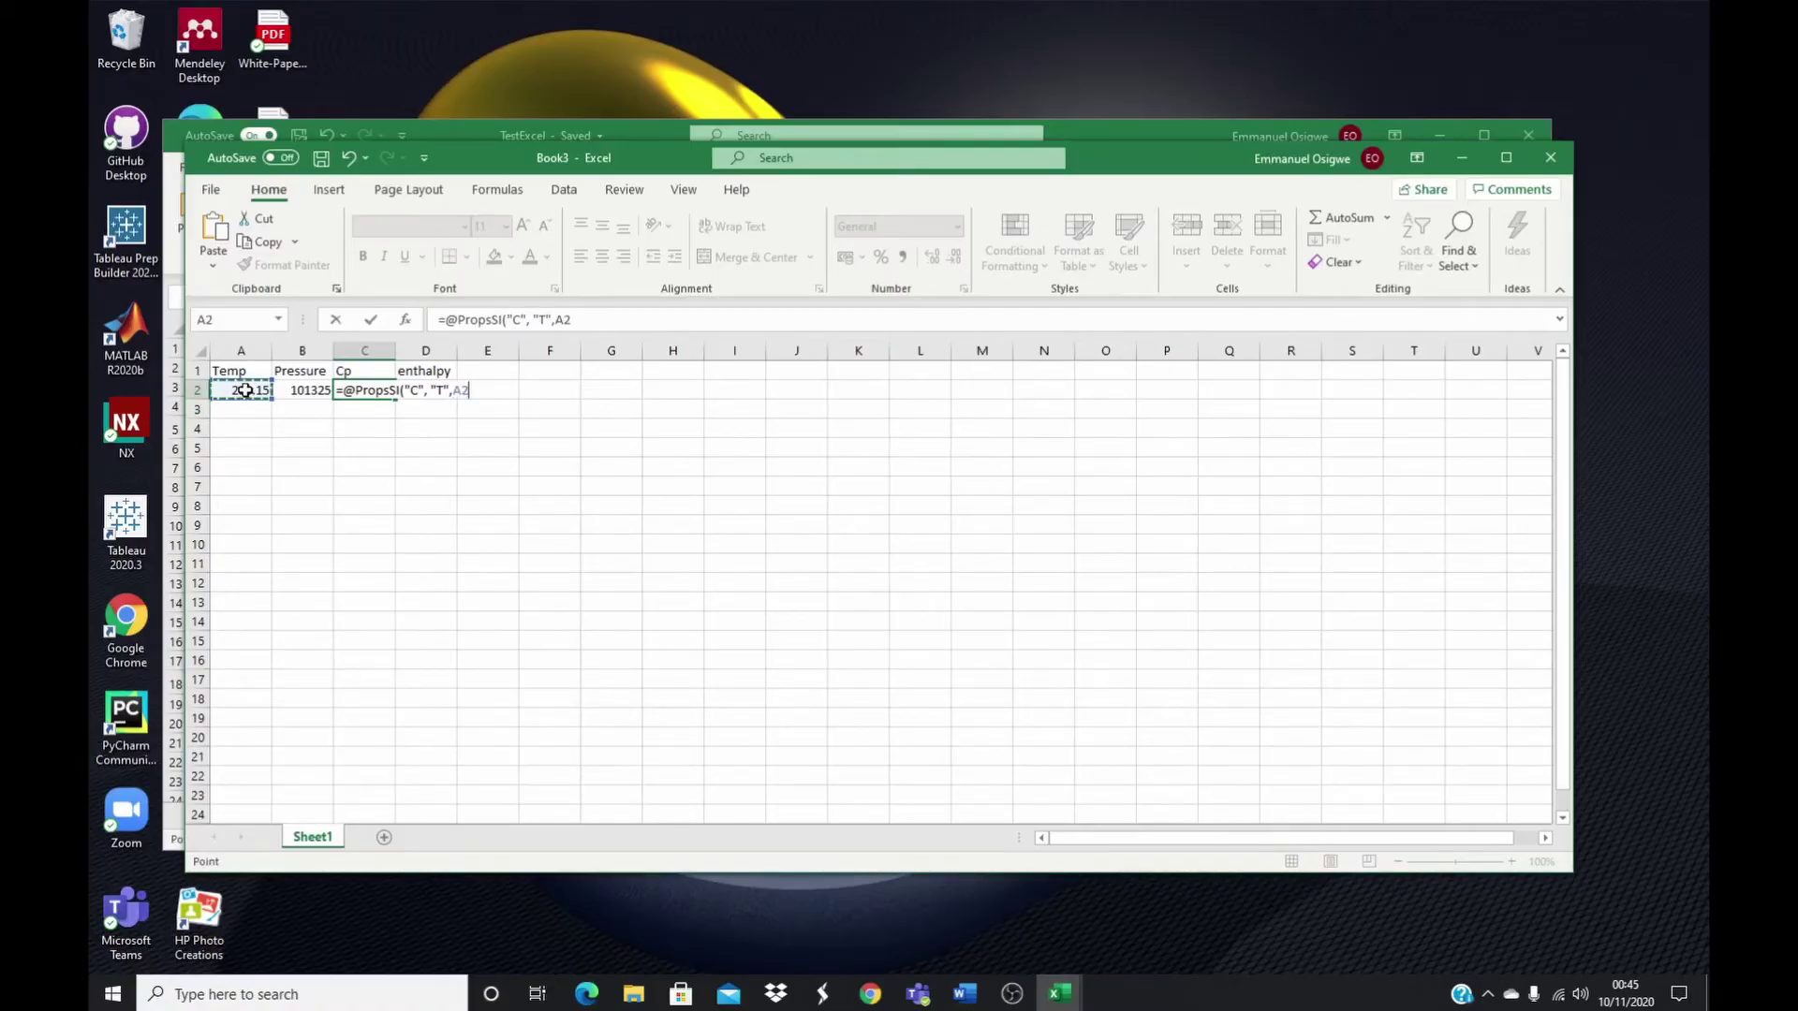
{"action": "type", "text": ", \"P\","}
{"action": "left_click", "coordinate": [298, 390]}
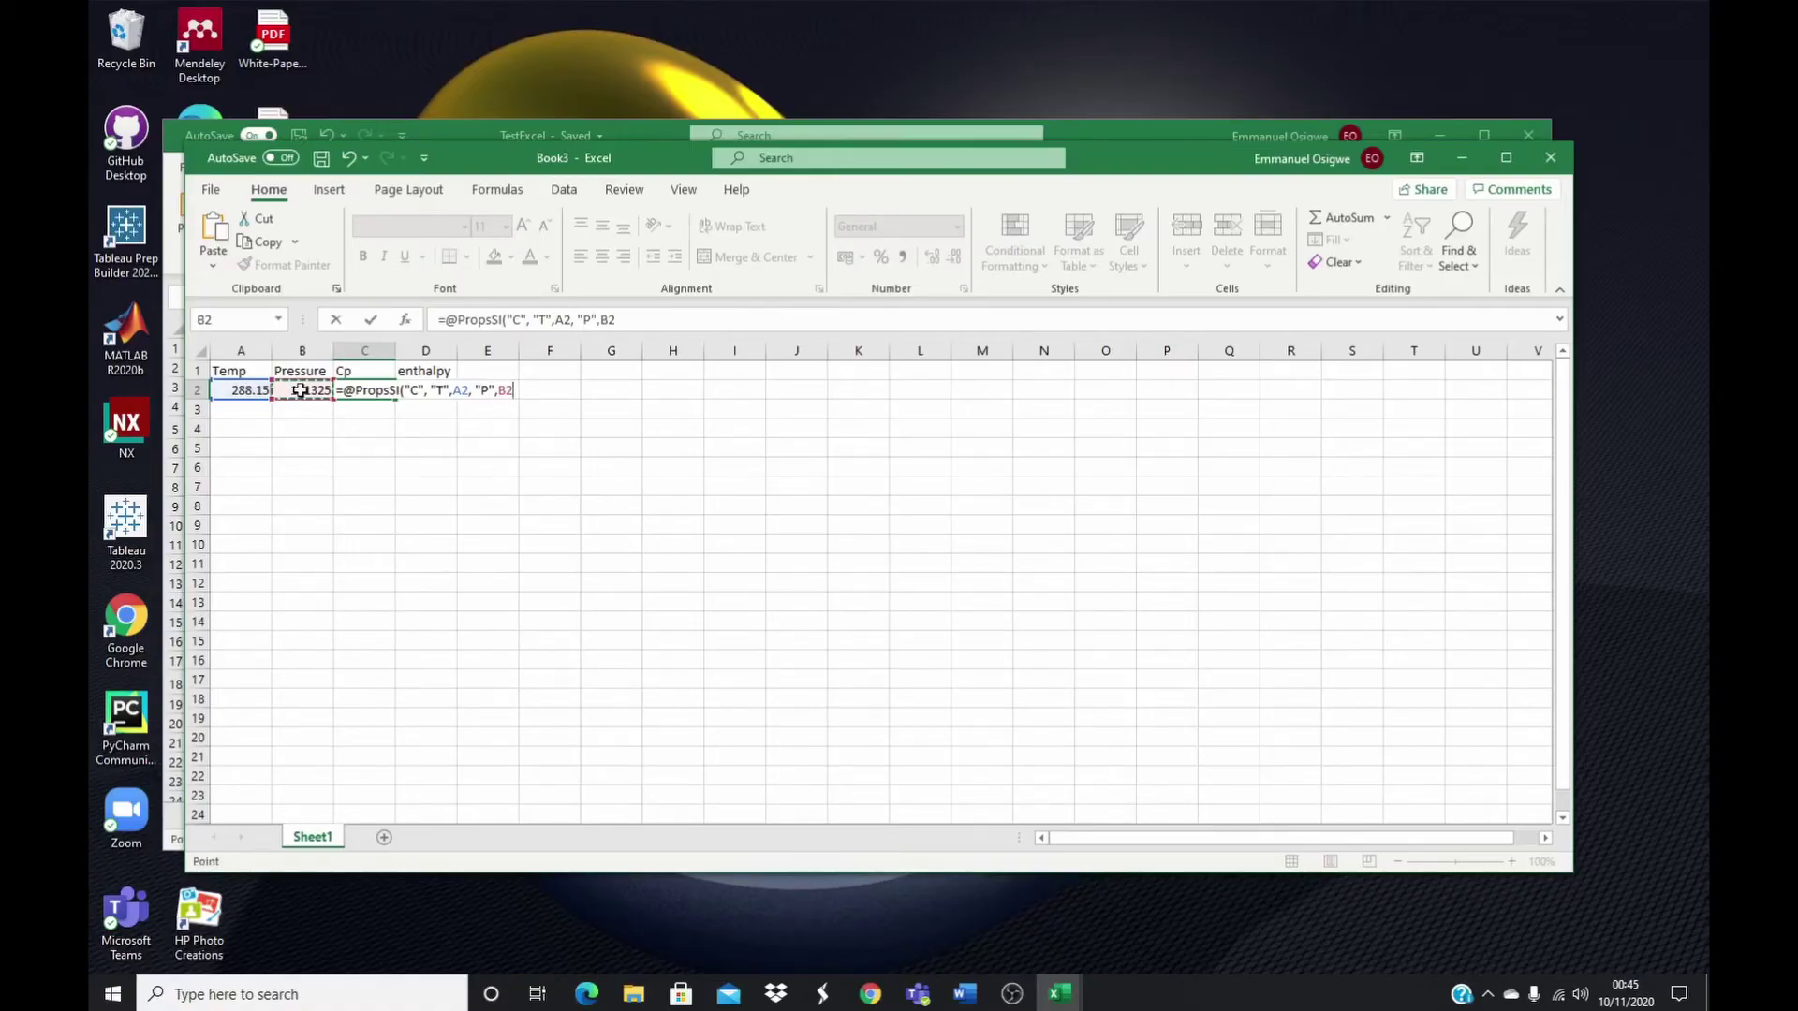
{"action": "type", "text": ",\"Nitrogen"}
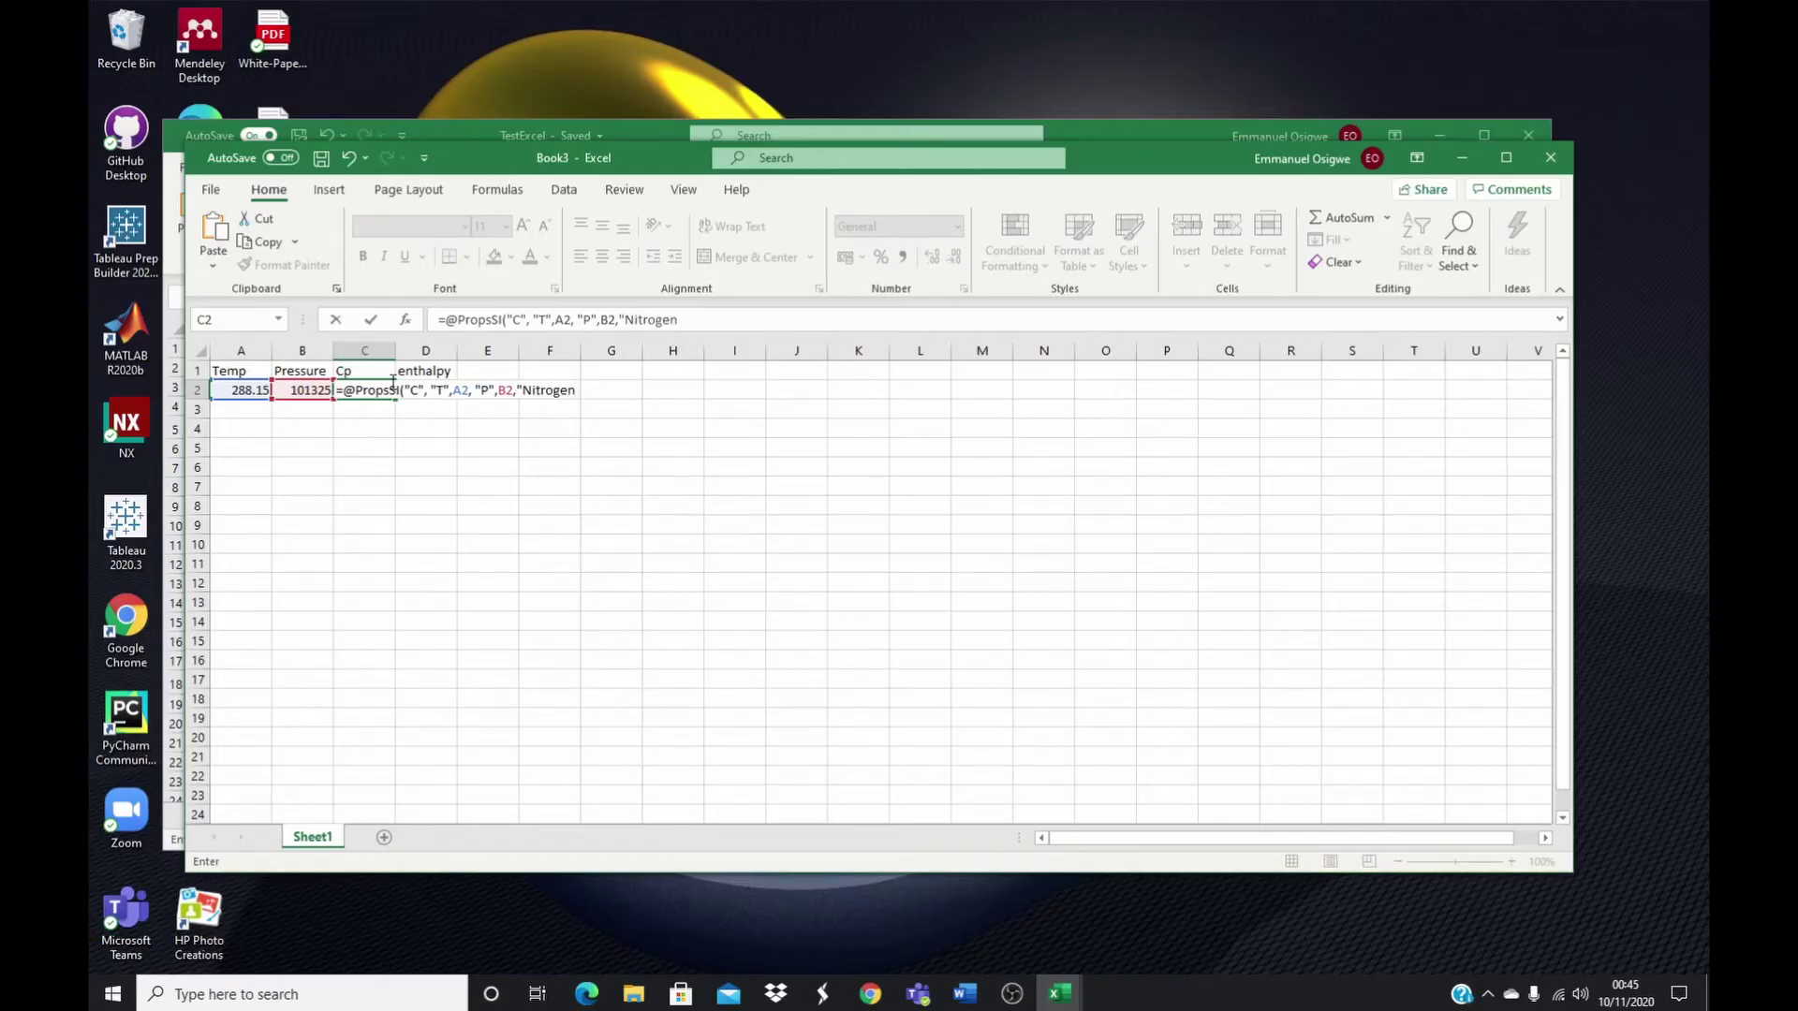
{"action": "type", "text": "\")"}
{"action": "key", "text": "Return"}
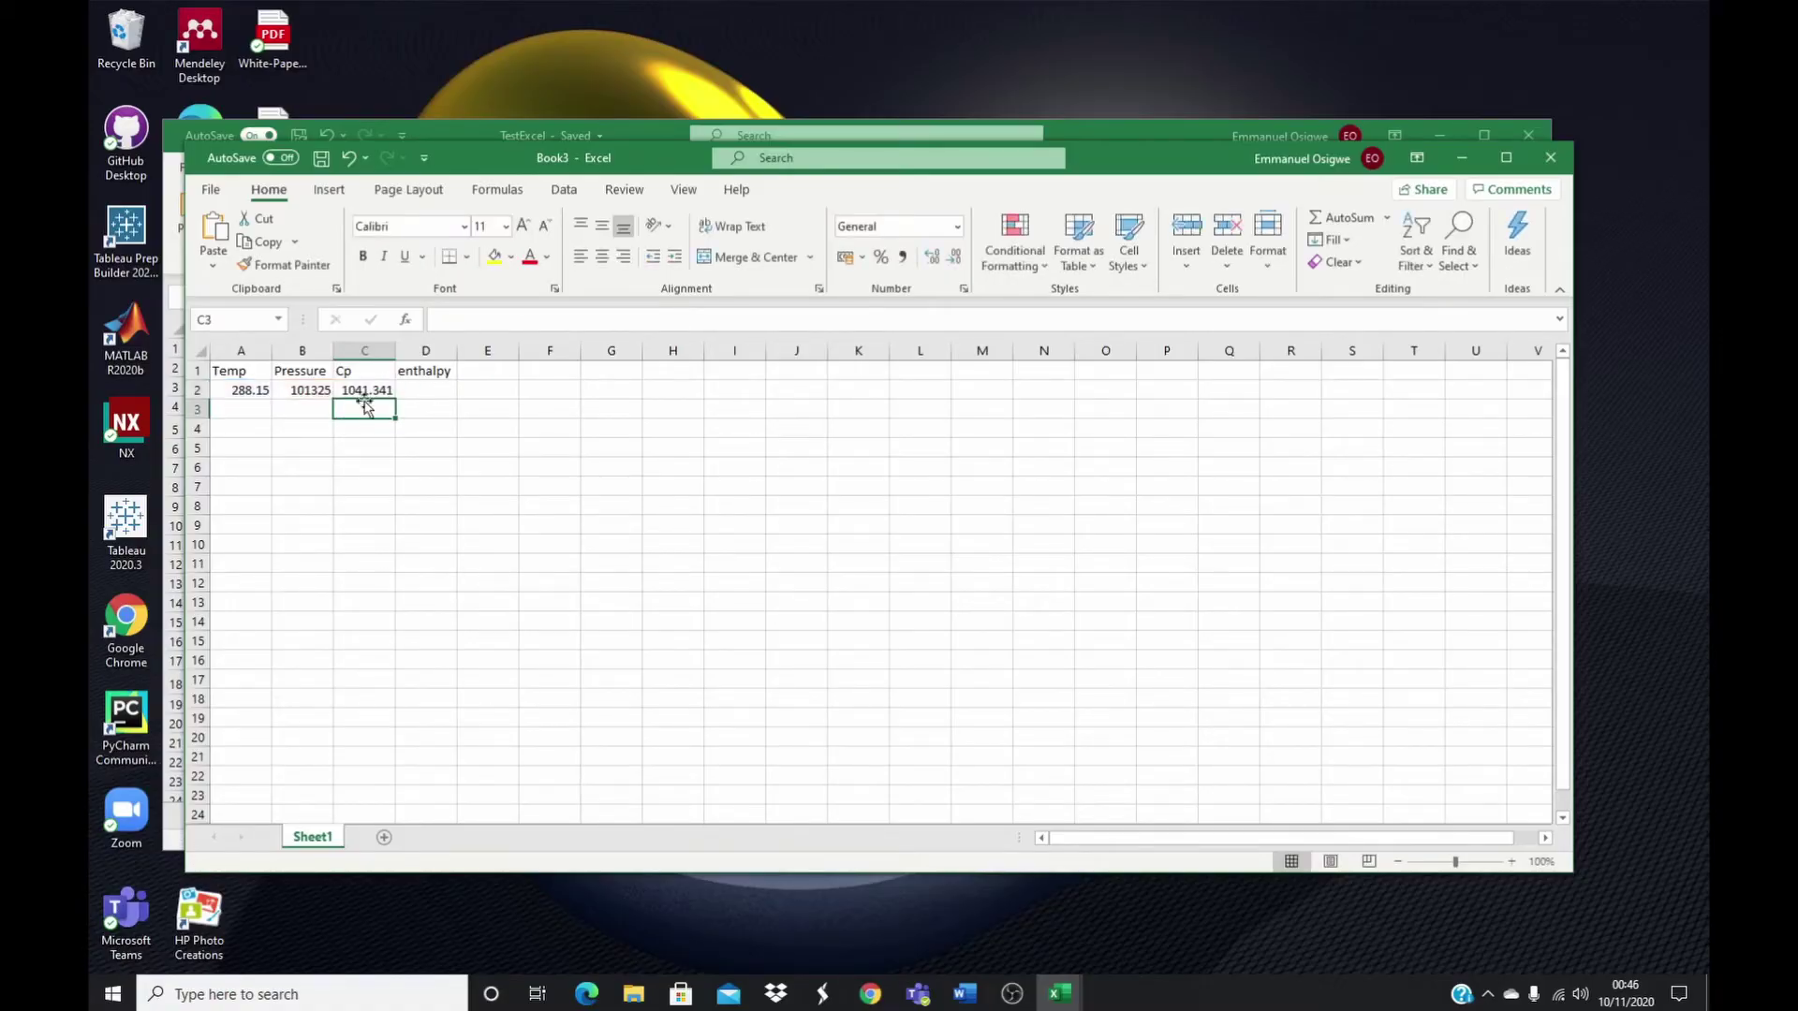
- Start a PropsSI "H" formula in D2, rejecting Excel's suggested formula correction
{"action": "left_click", "coordinate": [421, 391]}
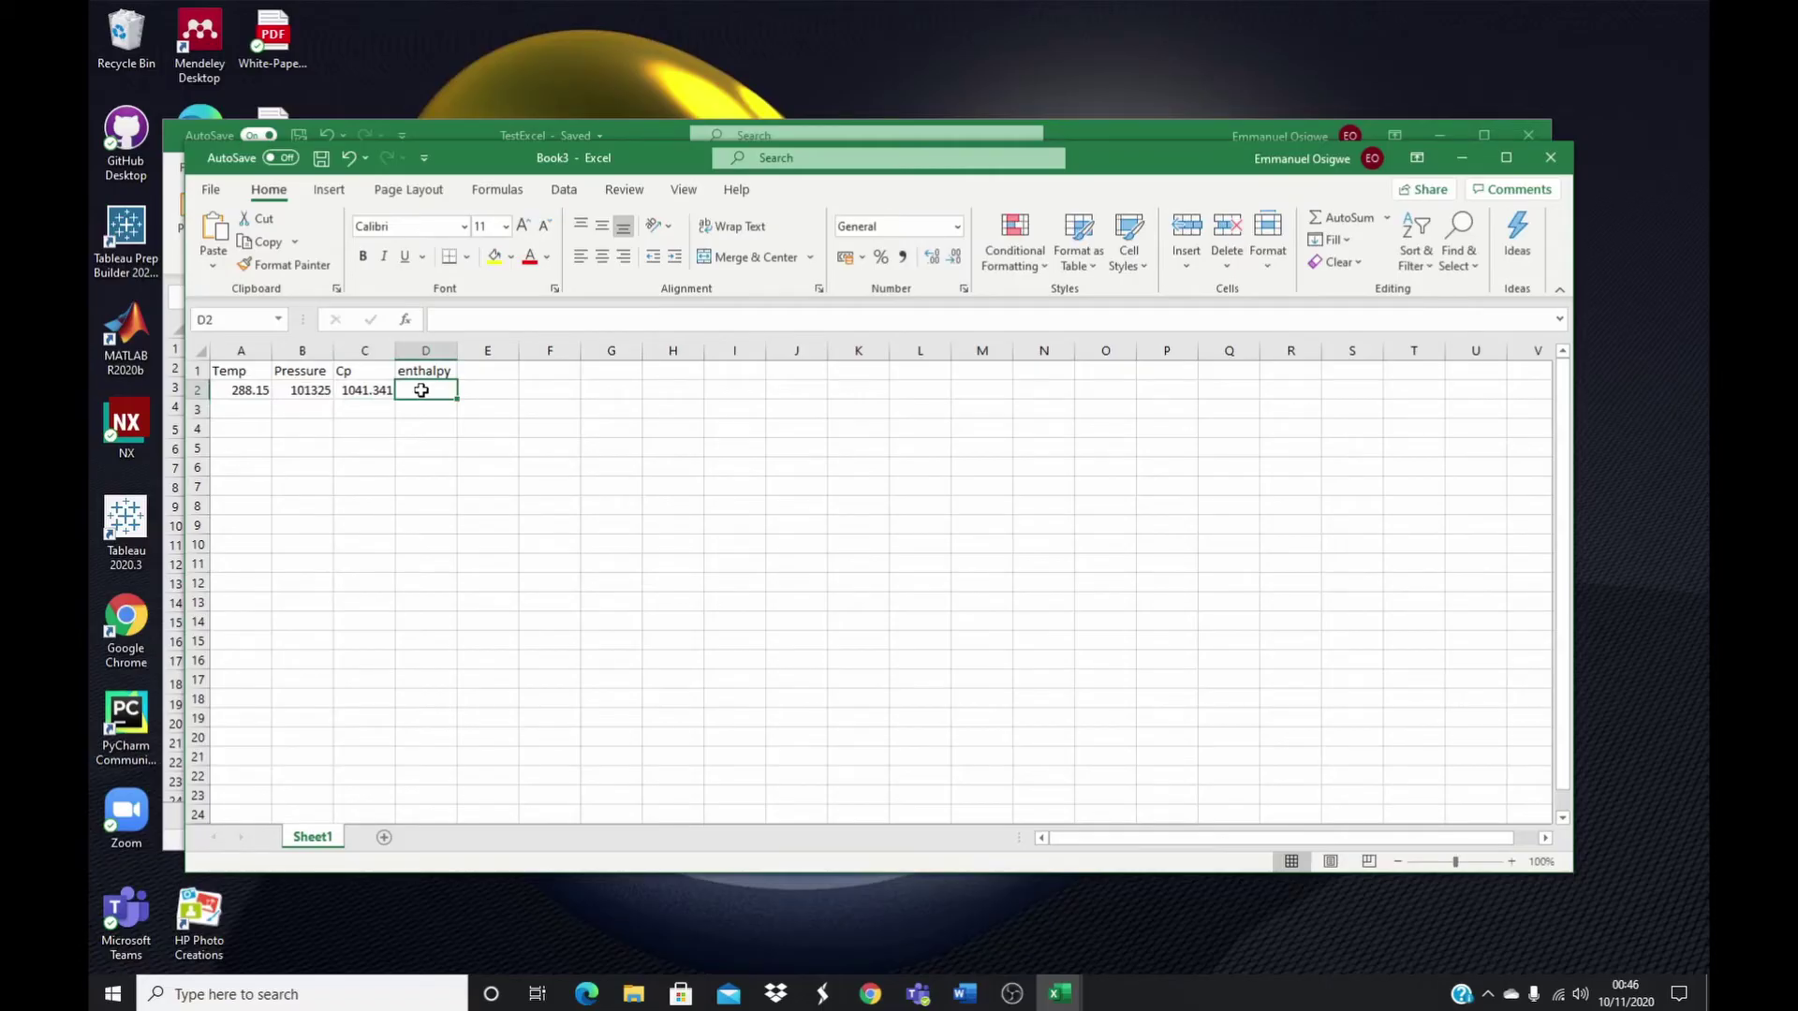
{"action": "type", "text": "="}
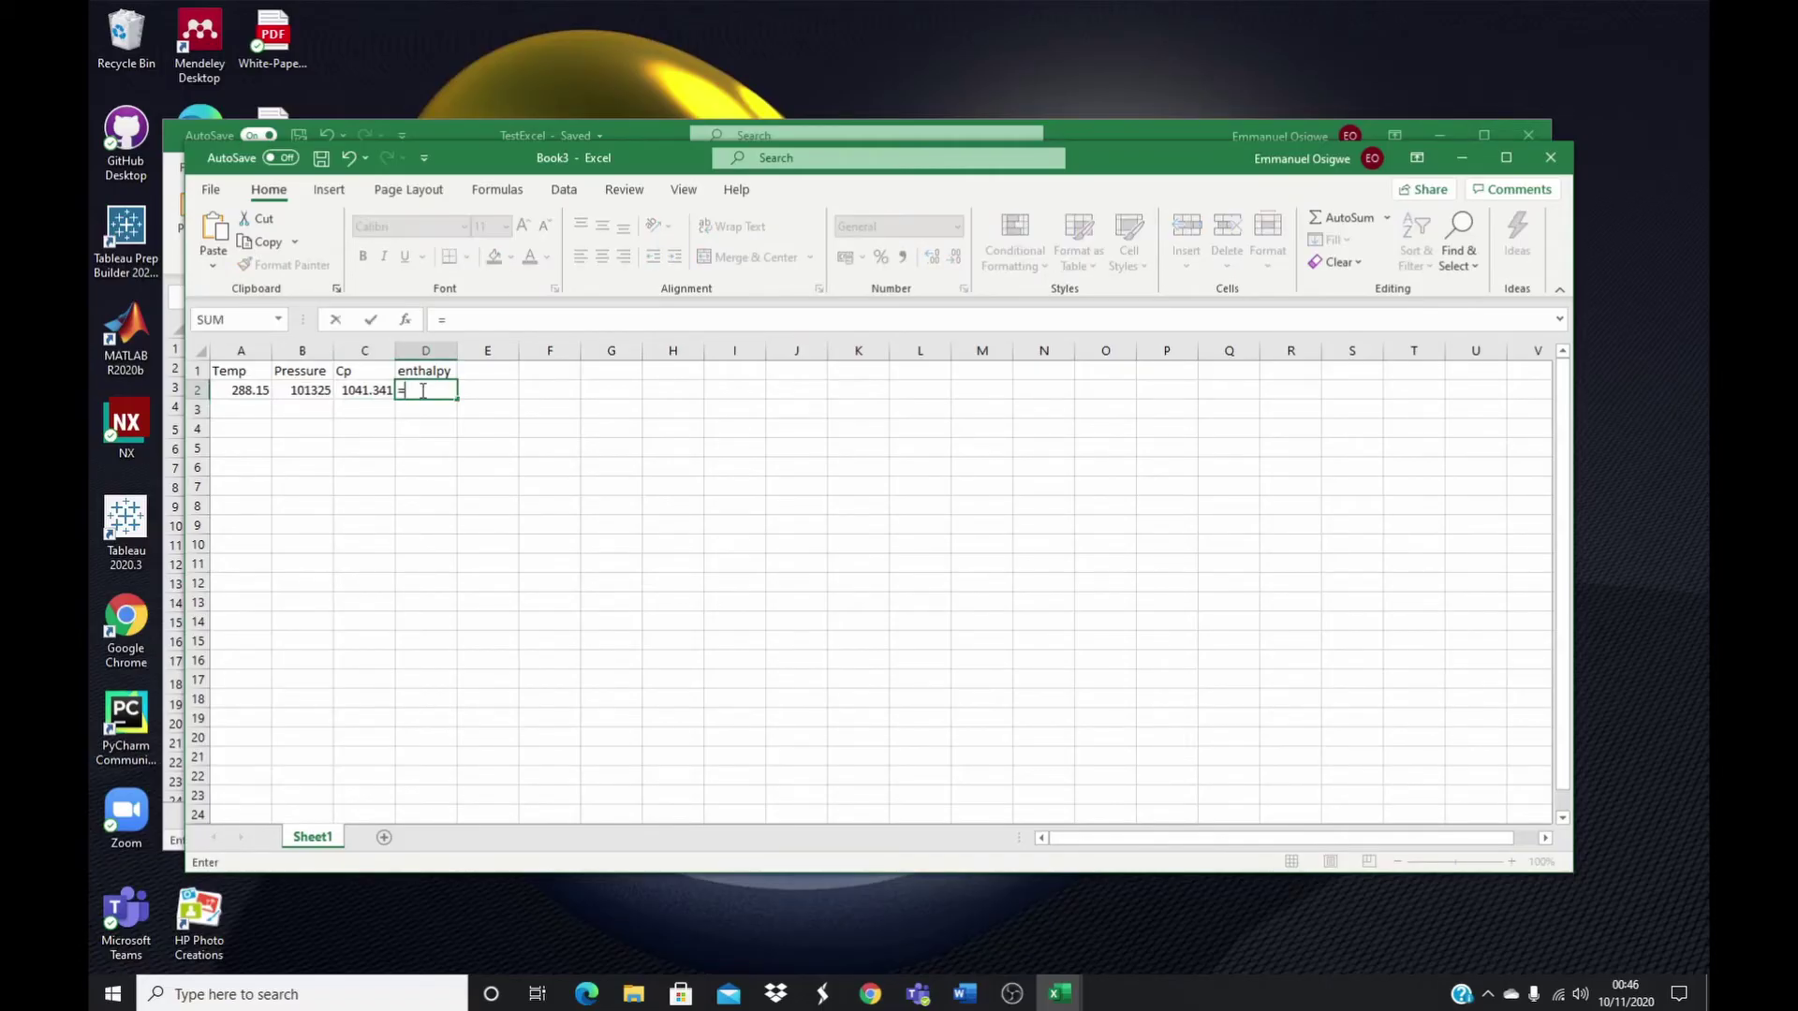
{"action": "type", "text": "@P"}
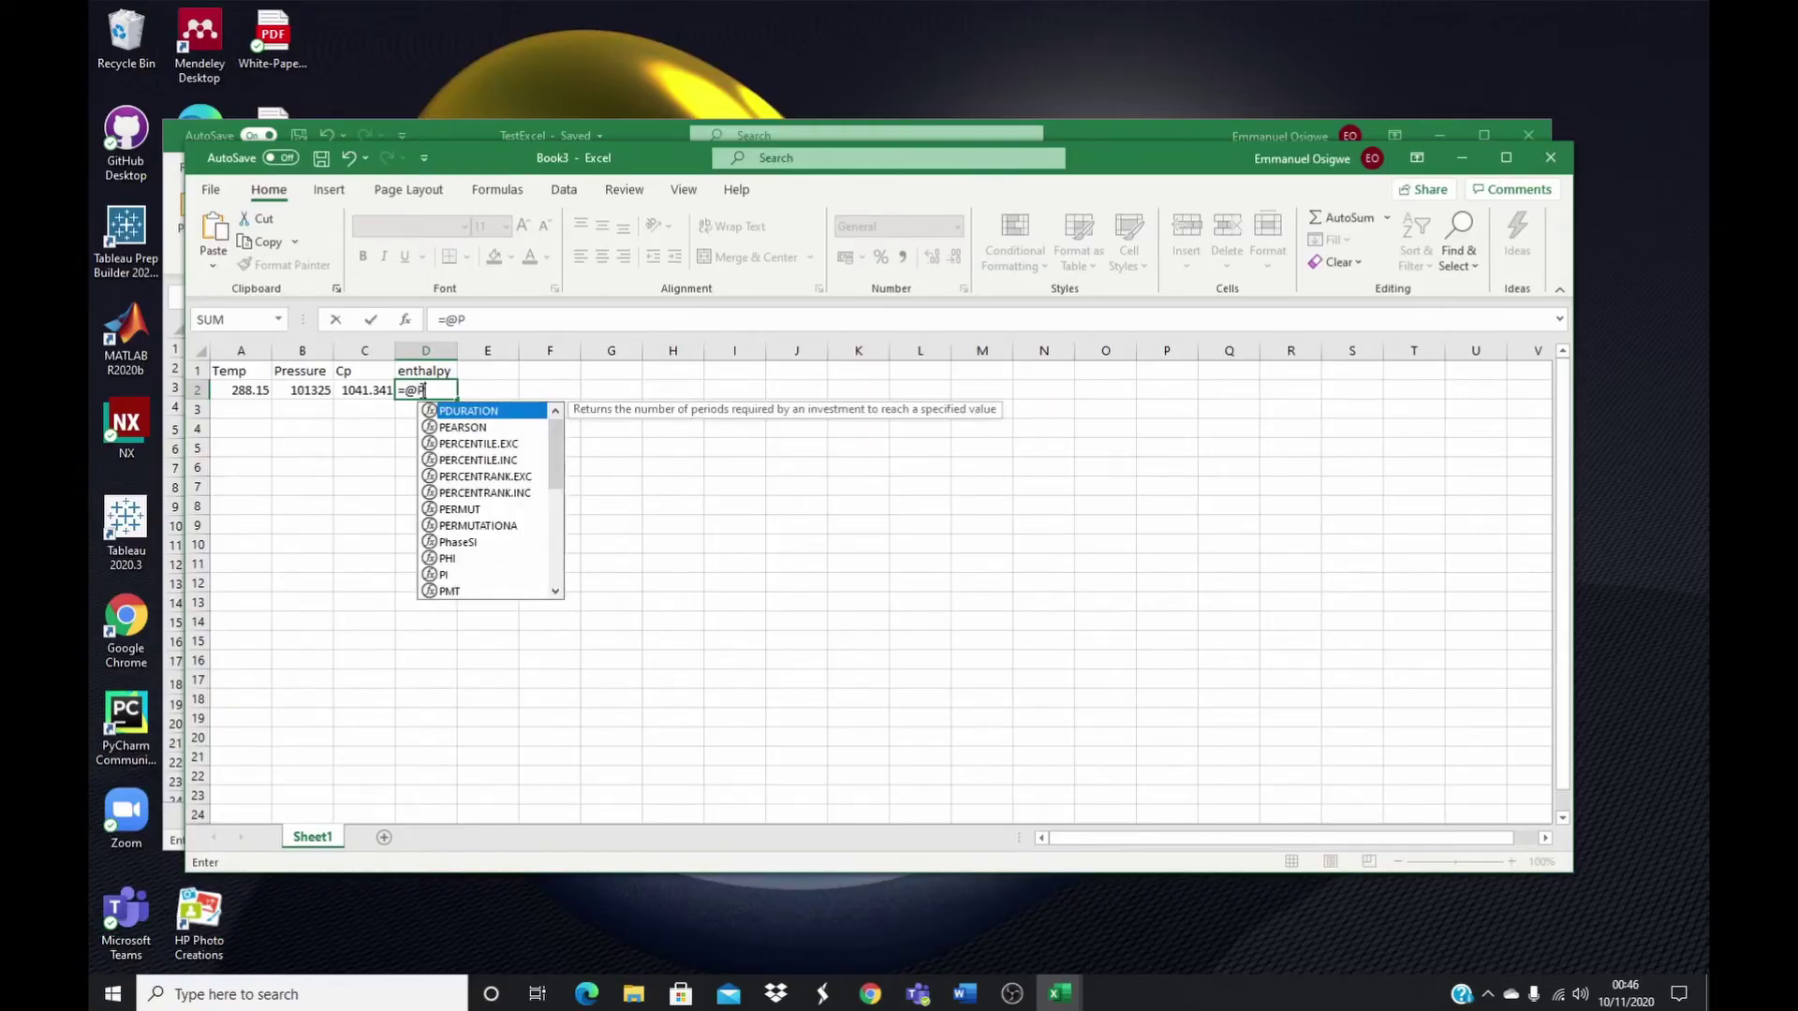
{"action": "type", "text": "r"}
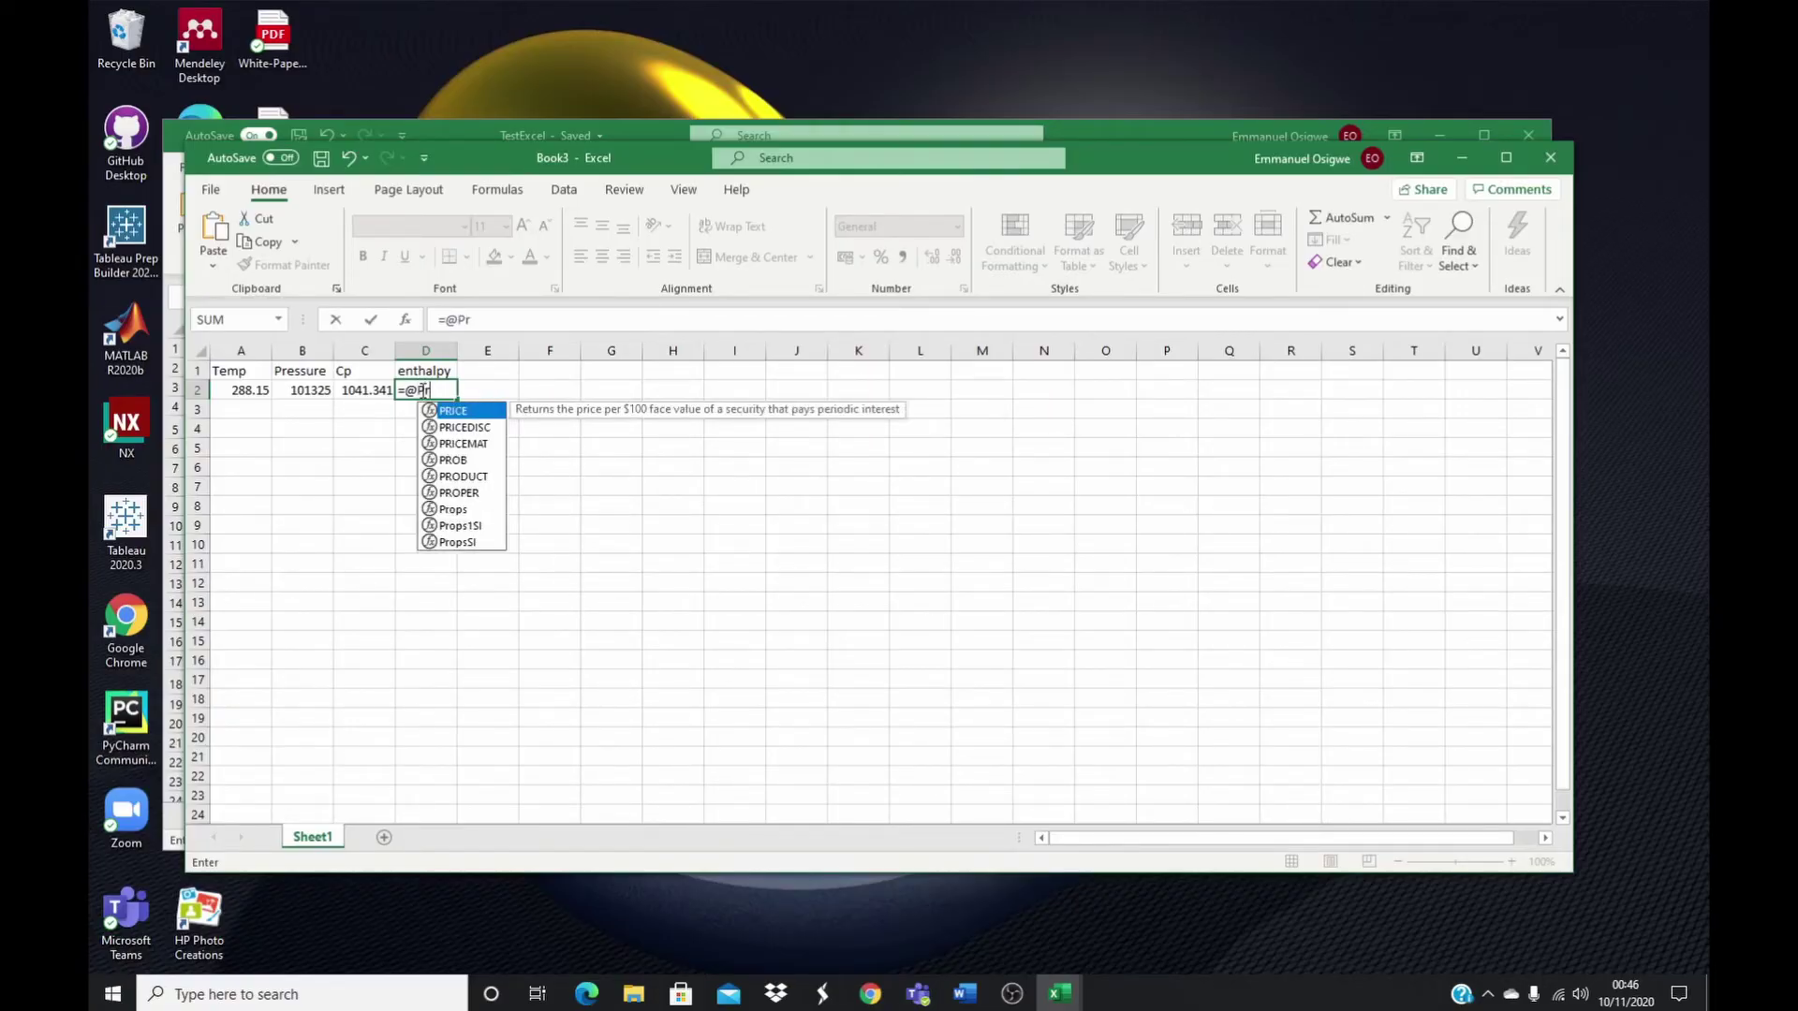
{"action": "left_click", "coordinate": [467, 545]}
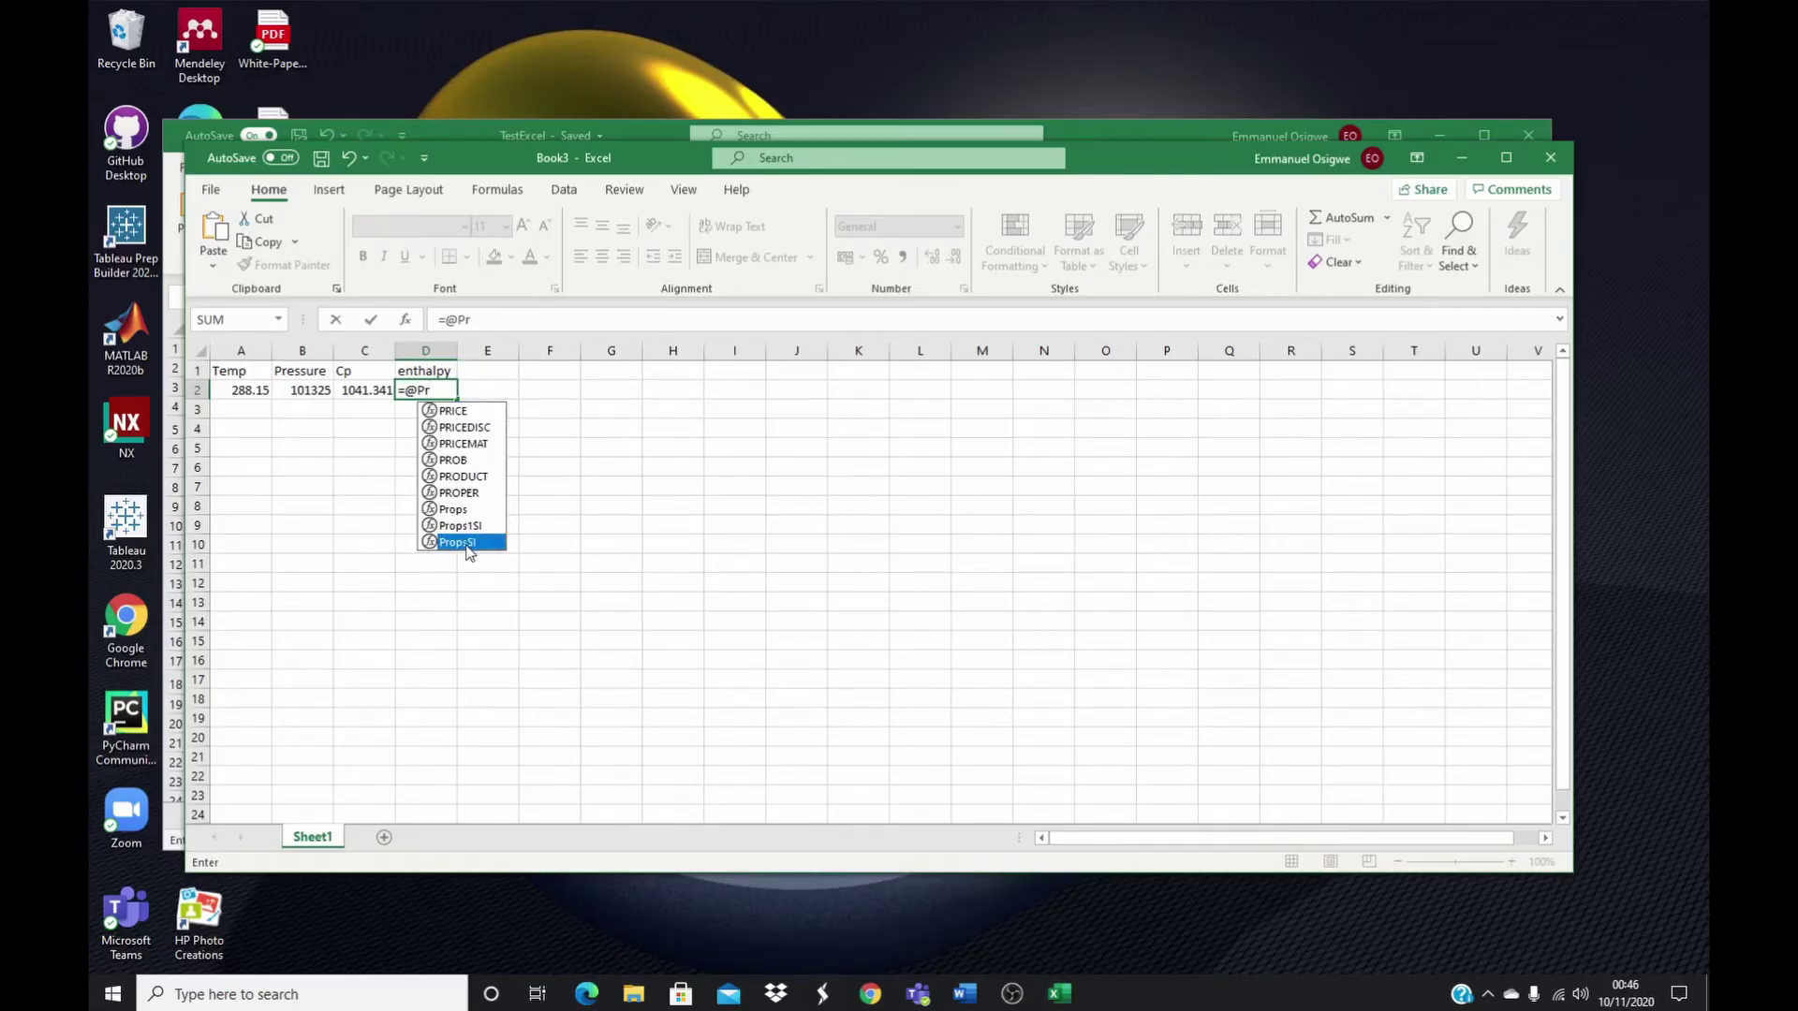
{"action": "double_click", "coordinate": [468, 543]}
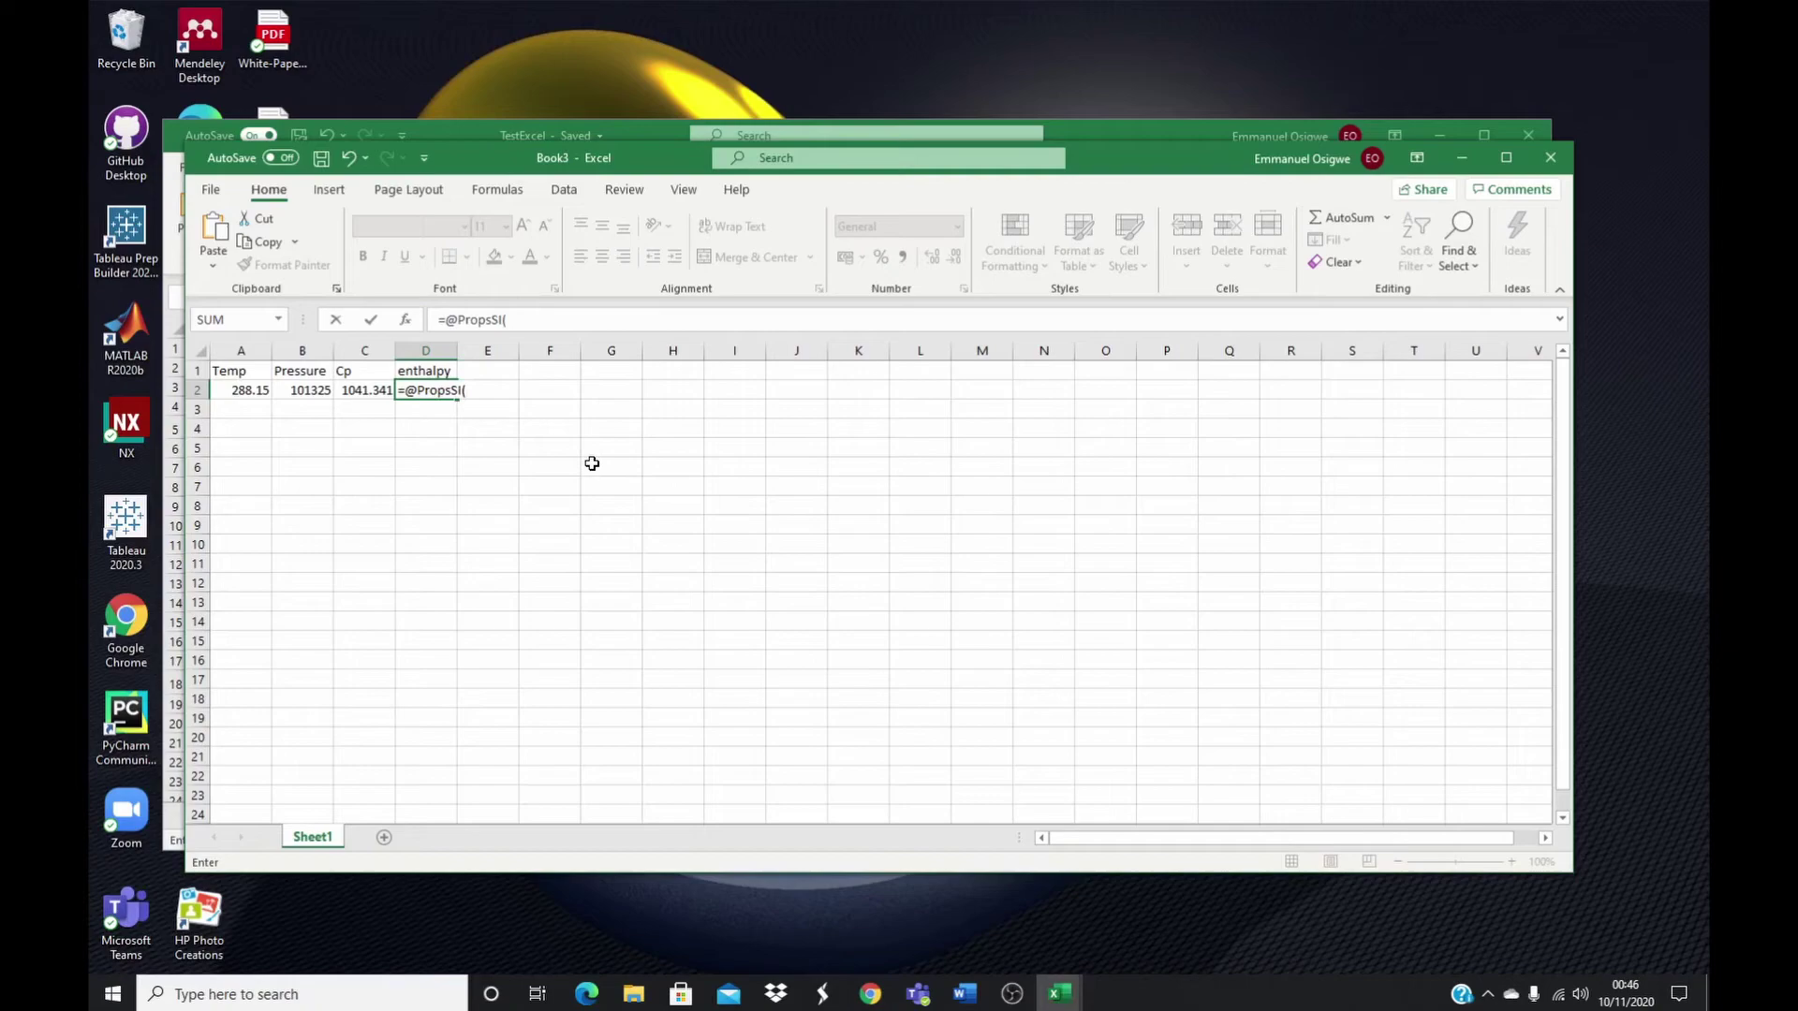
{"action": "type", "text": "\"H\",\"T"}
{"action": "left_click", "coordinate": [248, 397]}
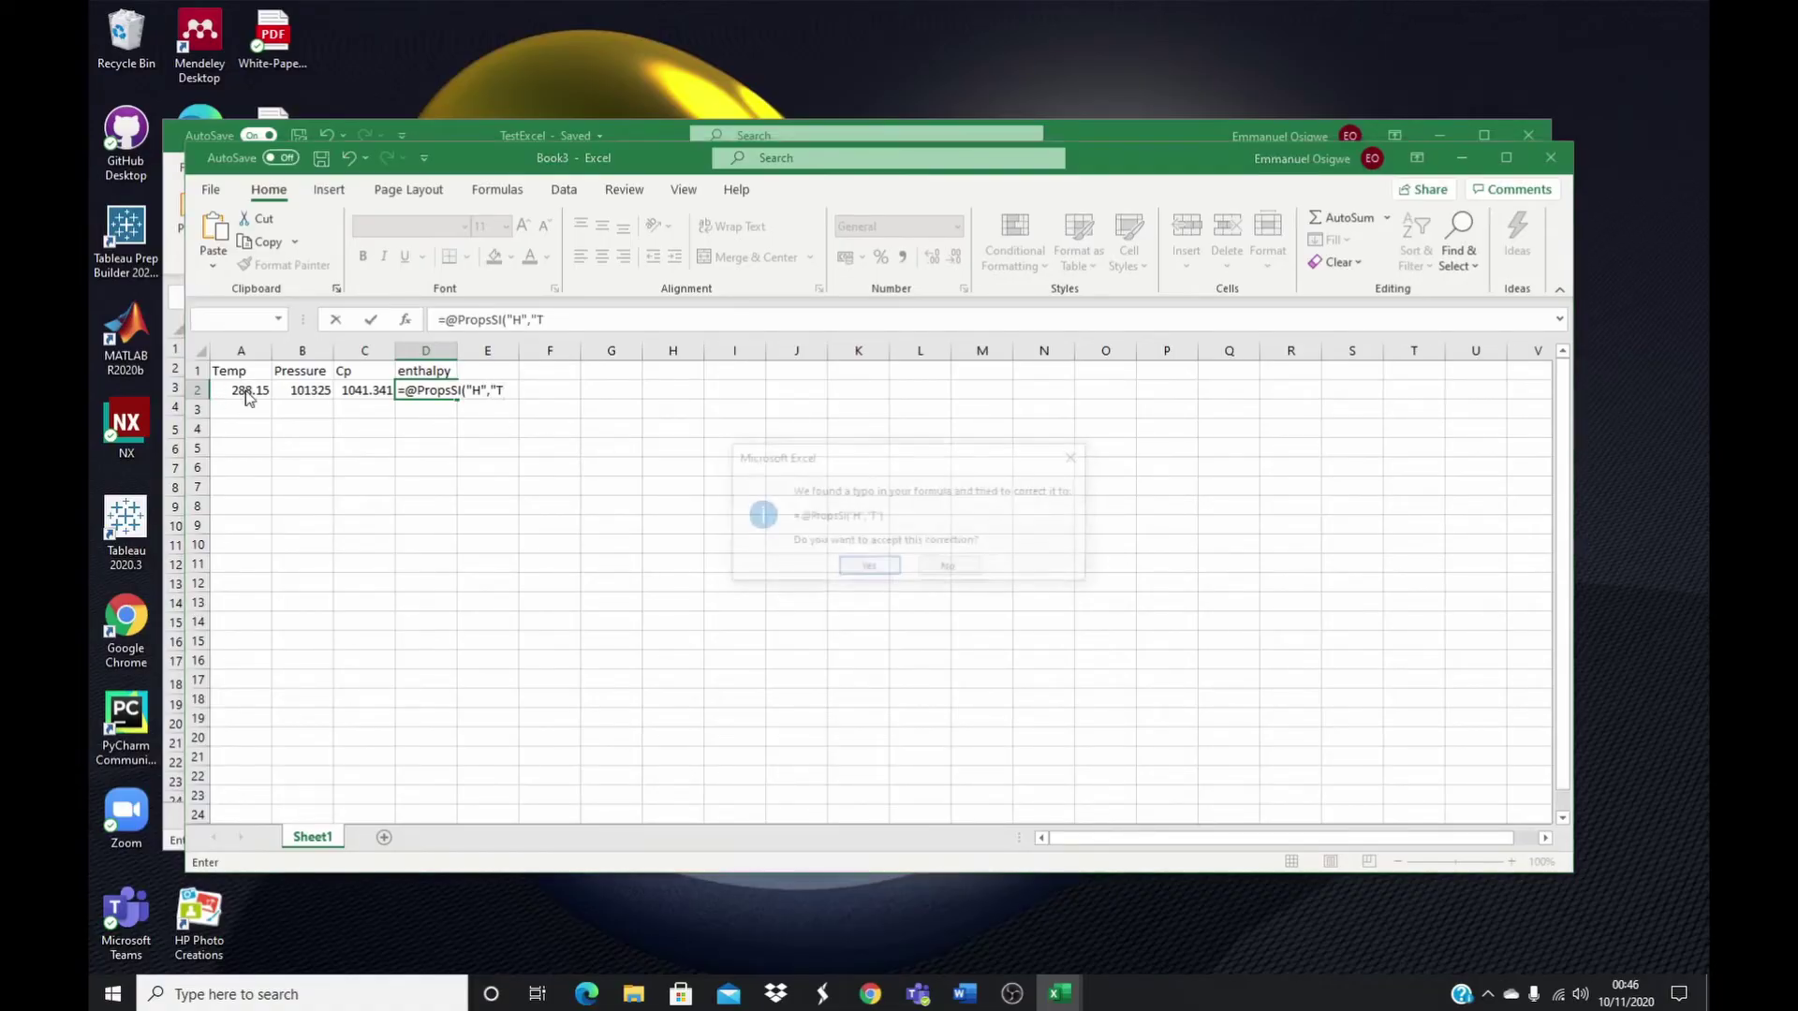
{"action": "left_click", "coordinate": [1077, 457]}
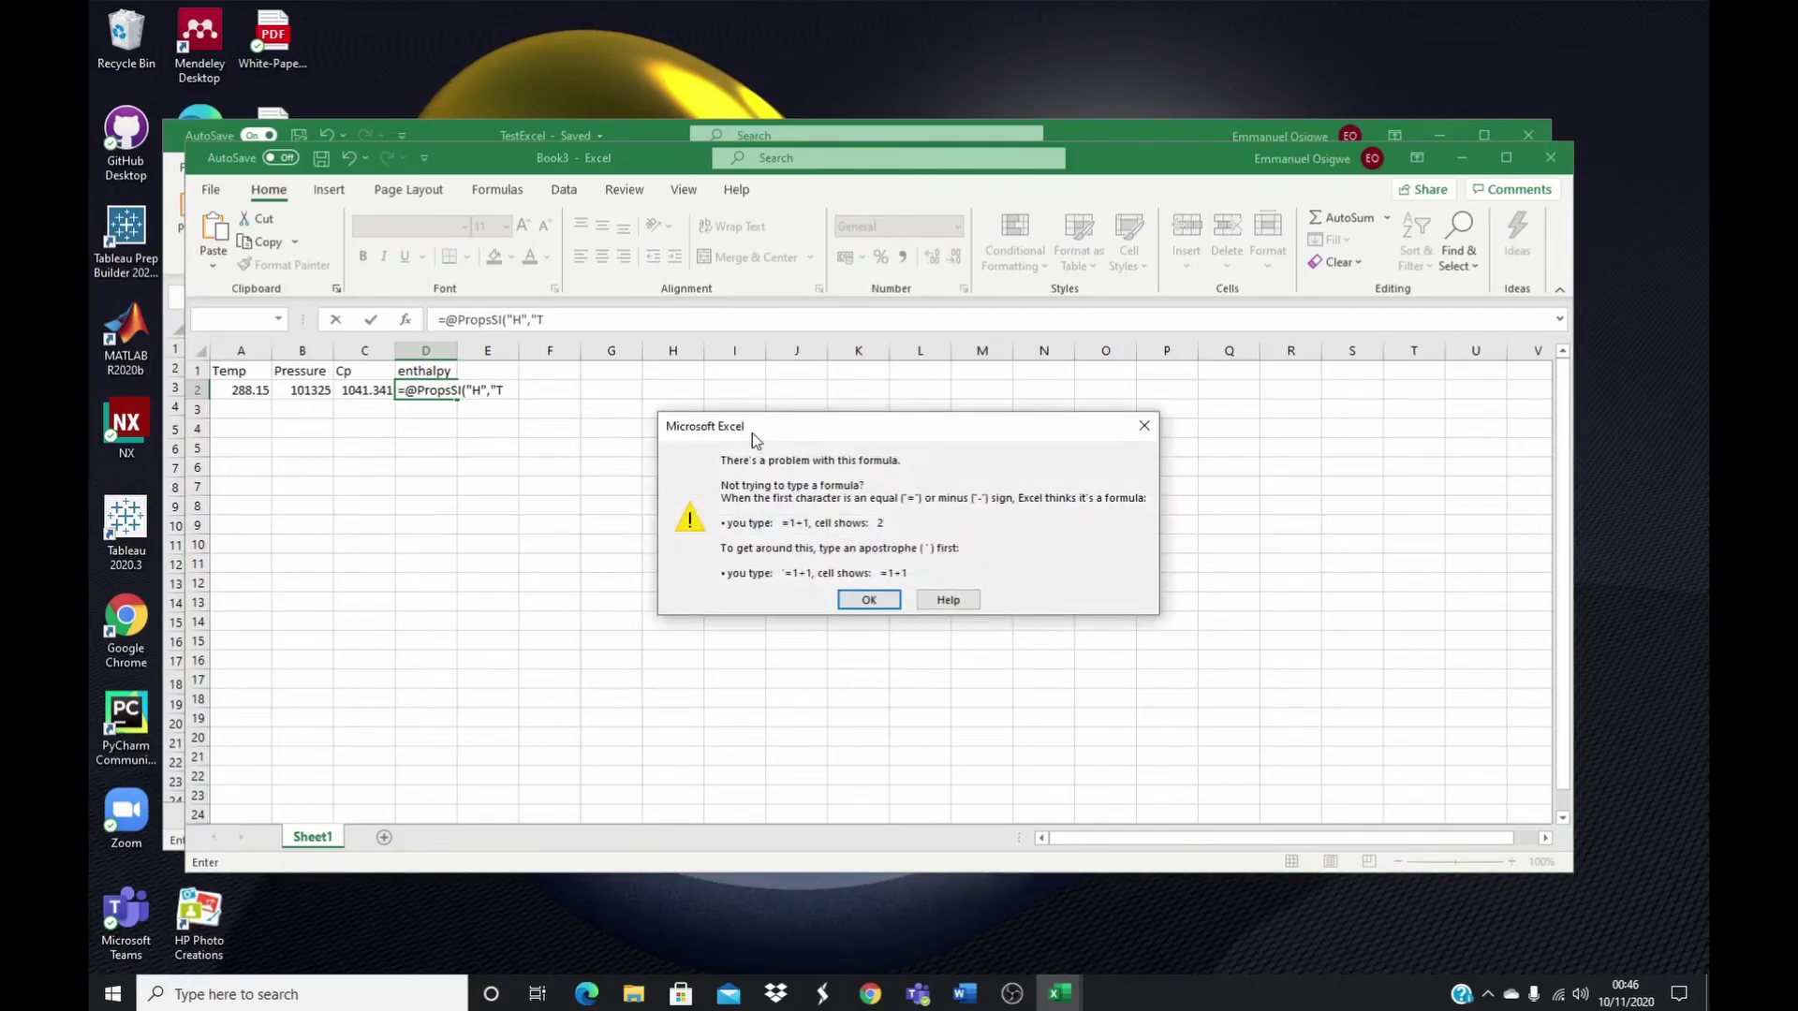
{"action": "left_click", "coordinate": [1143, 426]}
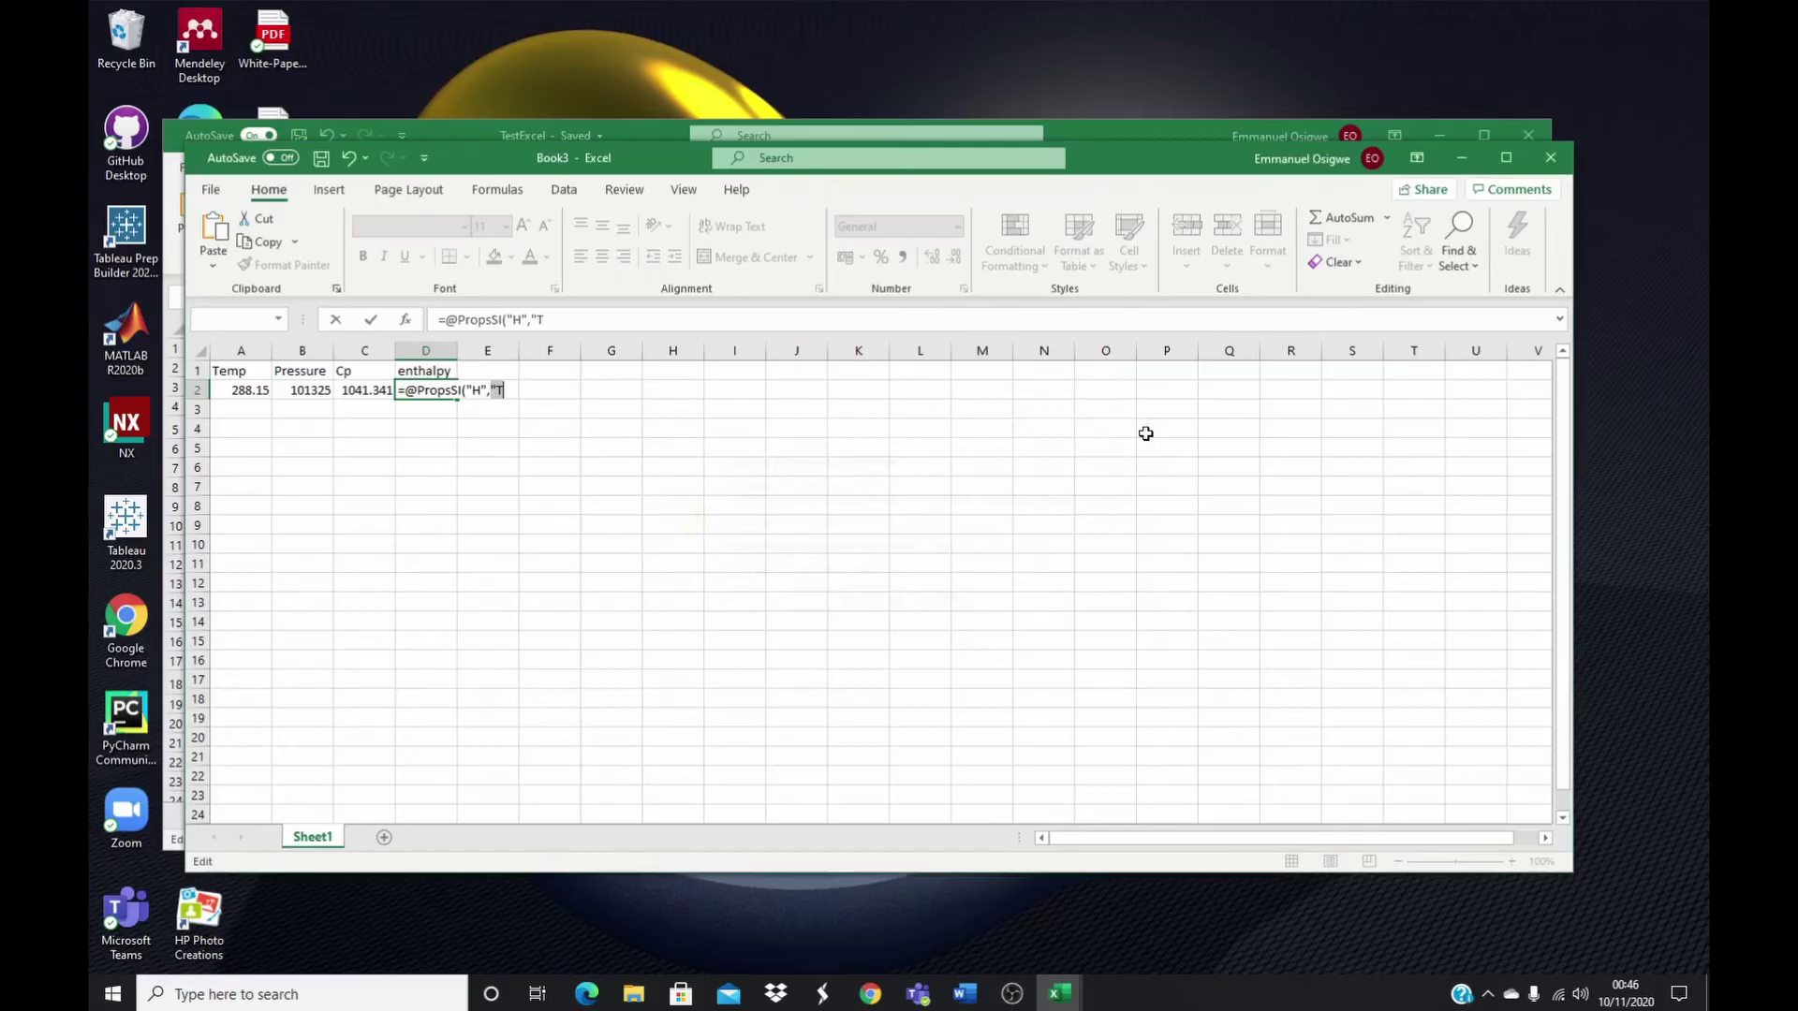
{"action": "left_click", "coordinate": [515, 398]}
- Complete D2 as =PropsSI("H","T",A2,"P",B2,"Nitrogen"), giving enthalpy 298853.5
{"action": "type", "text": "\","}
{"action": "left_click", "coordinate": [245, 391]}
{"action": "type", "text": ","}
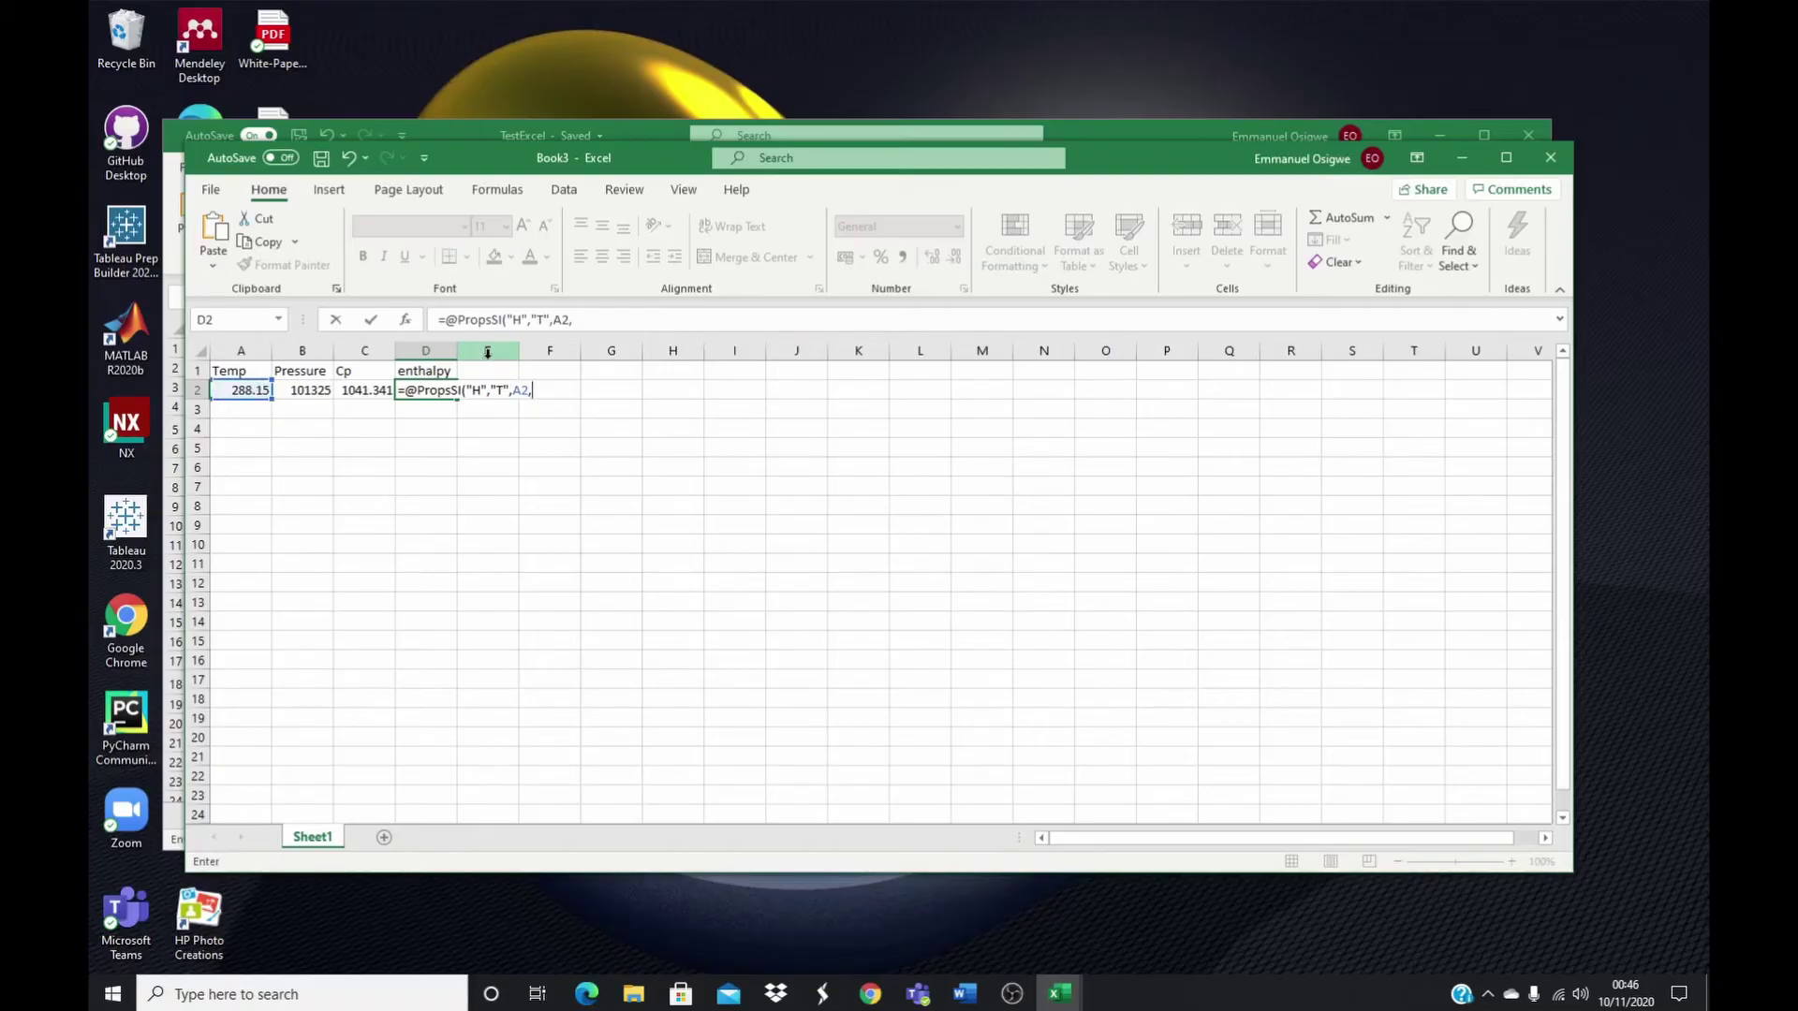
{"action": "type", "text": "\"P\""}
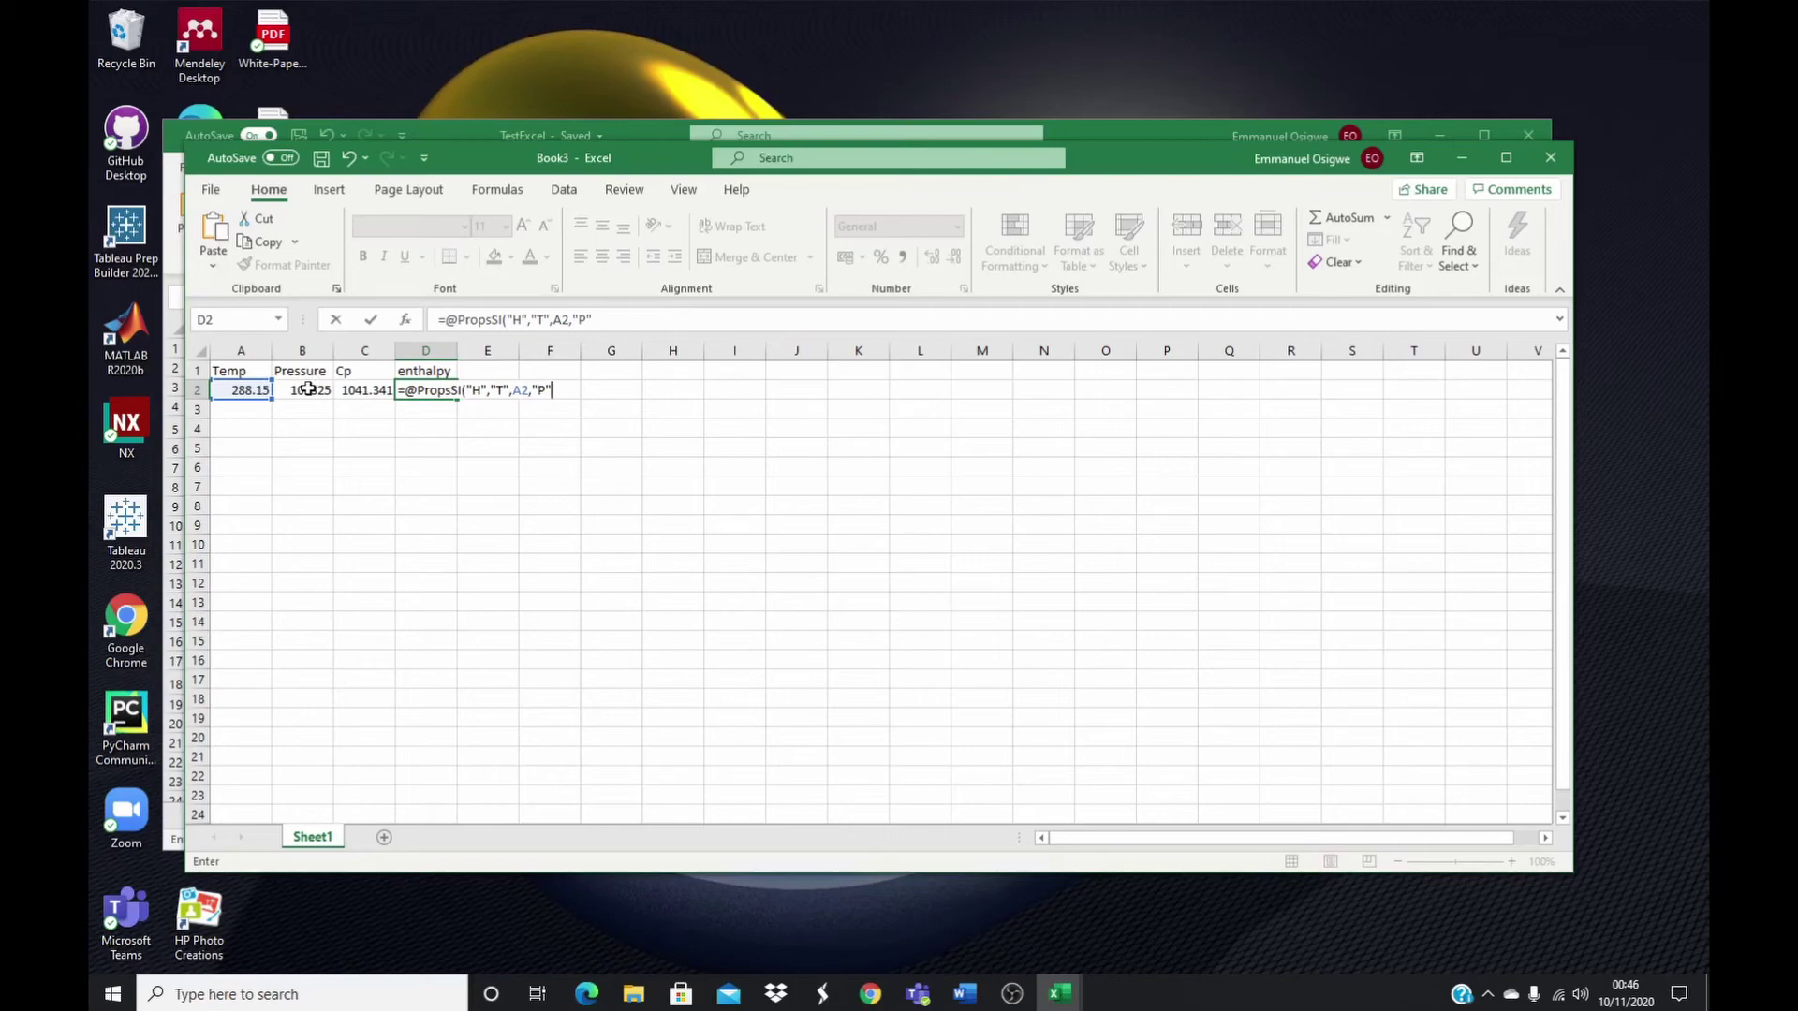
{"action": "left_click", "coordinate": [317, 391]}
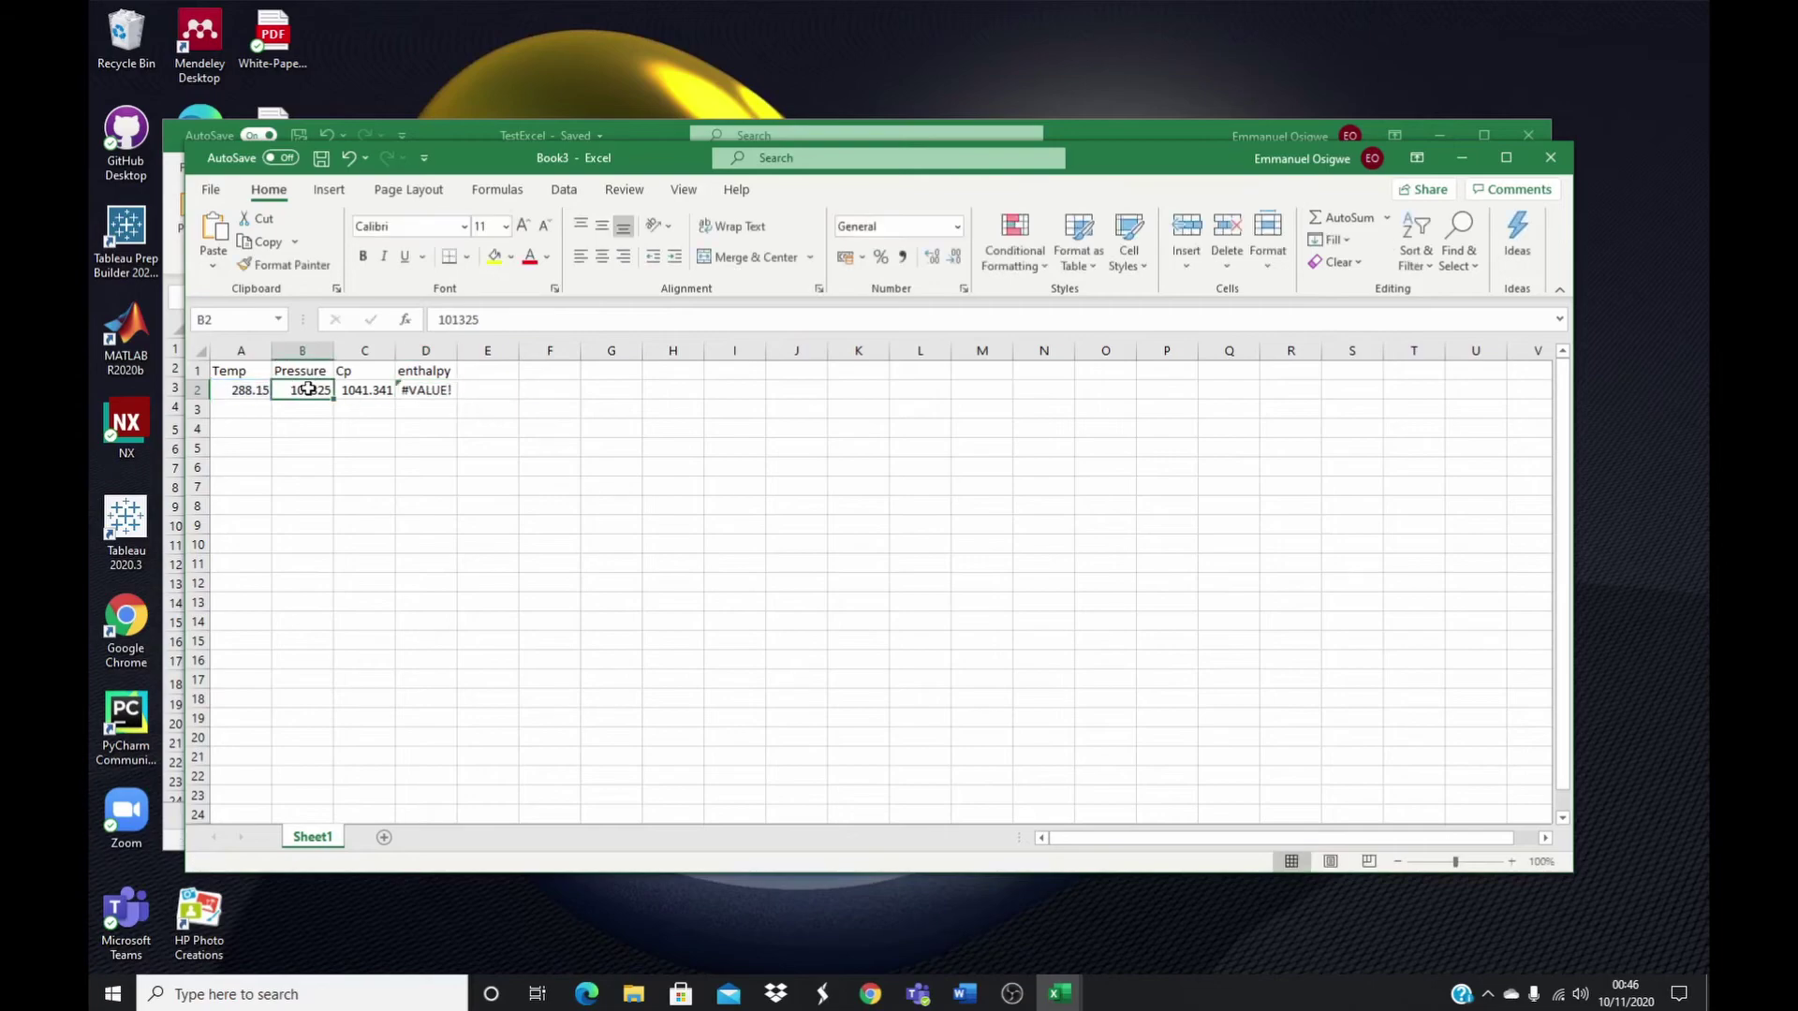
{"action": "double_click", "coordinate": [419, 391]}
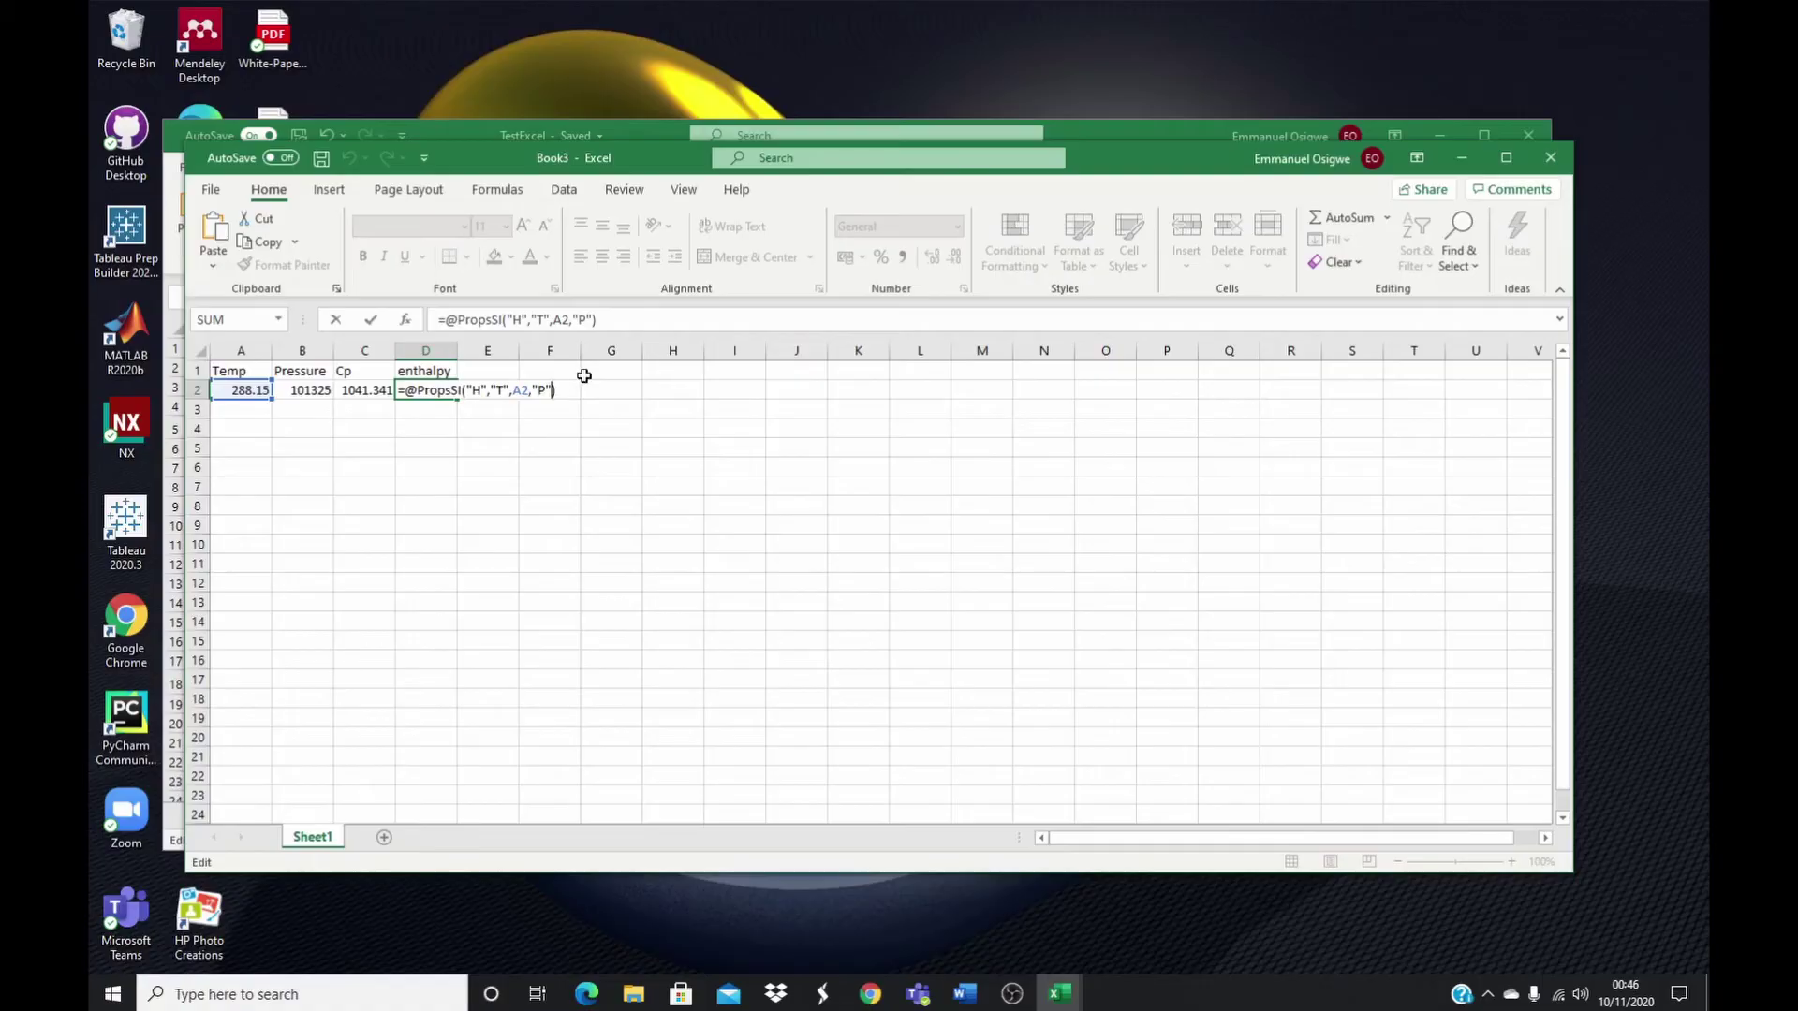
{"action": "type", "text": ","}
{"action": "left_click", "coordinate": [301, 389]}
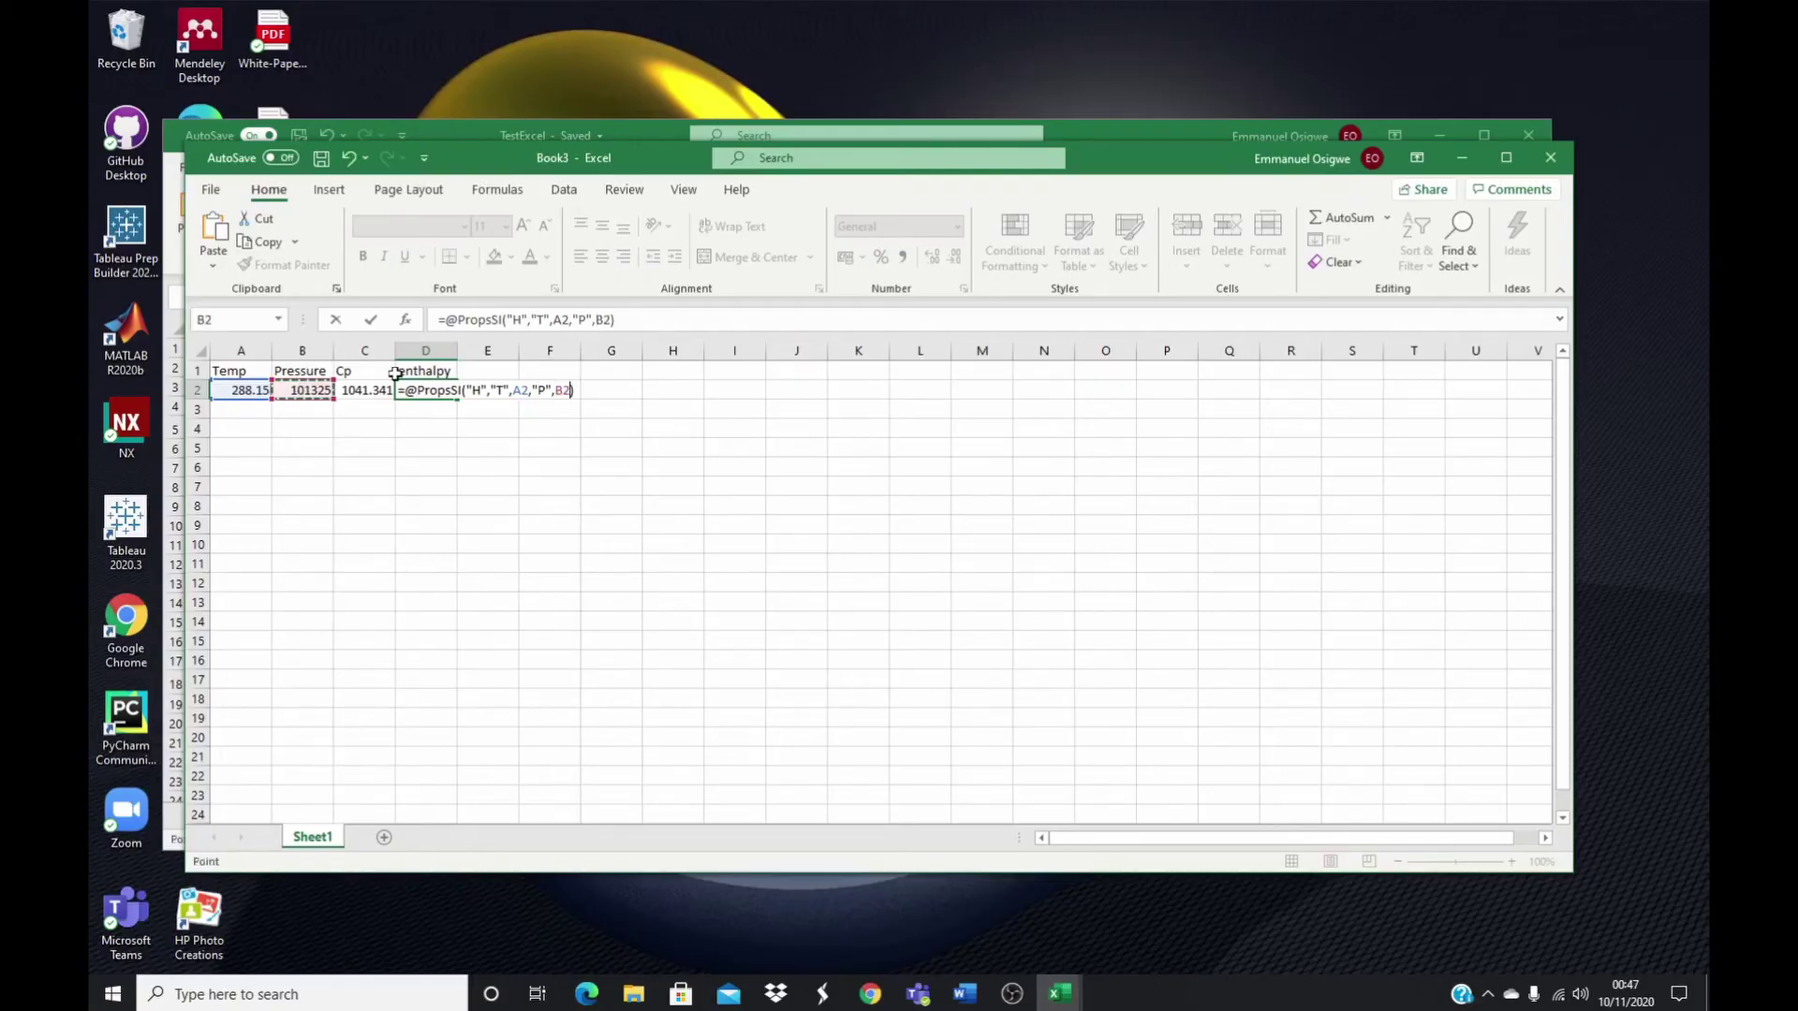
{"action": "type", "text": ",\"Nitrogen"}
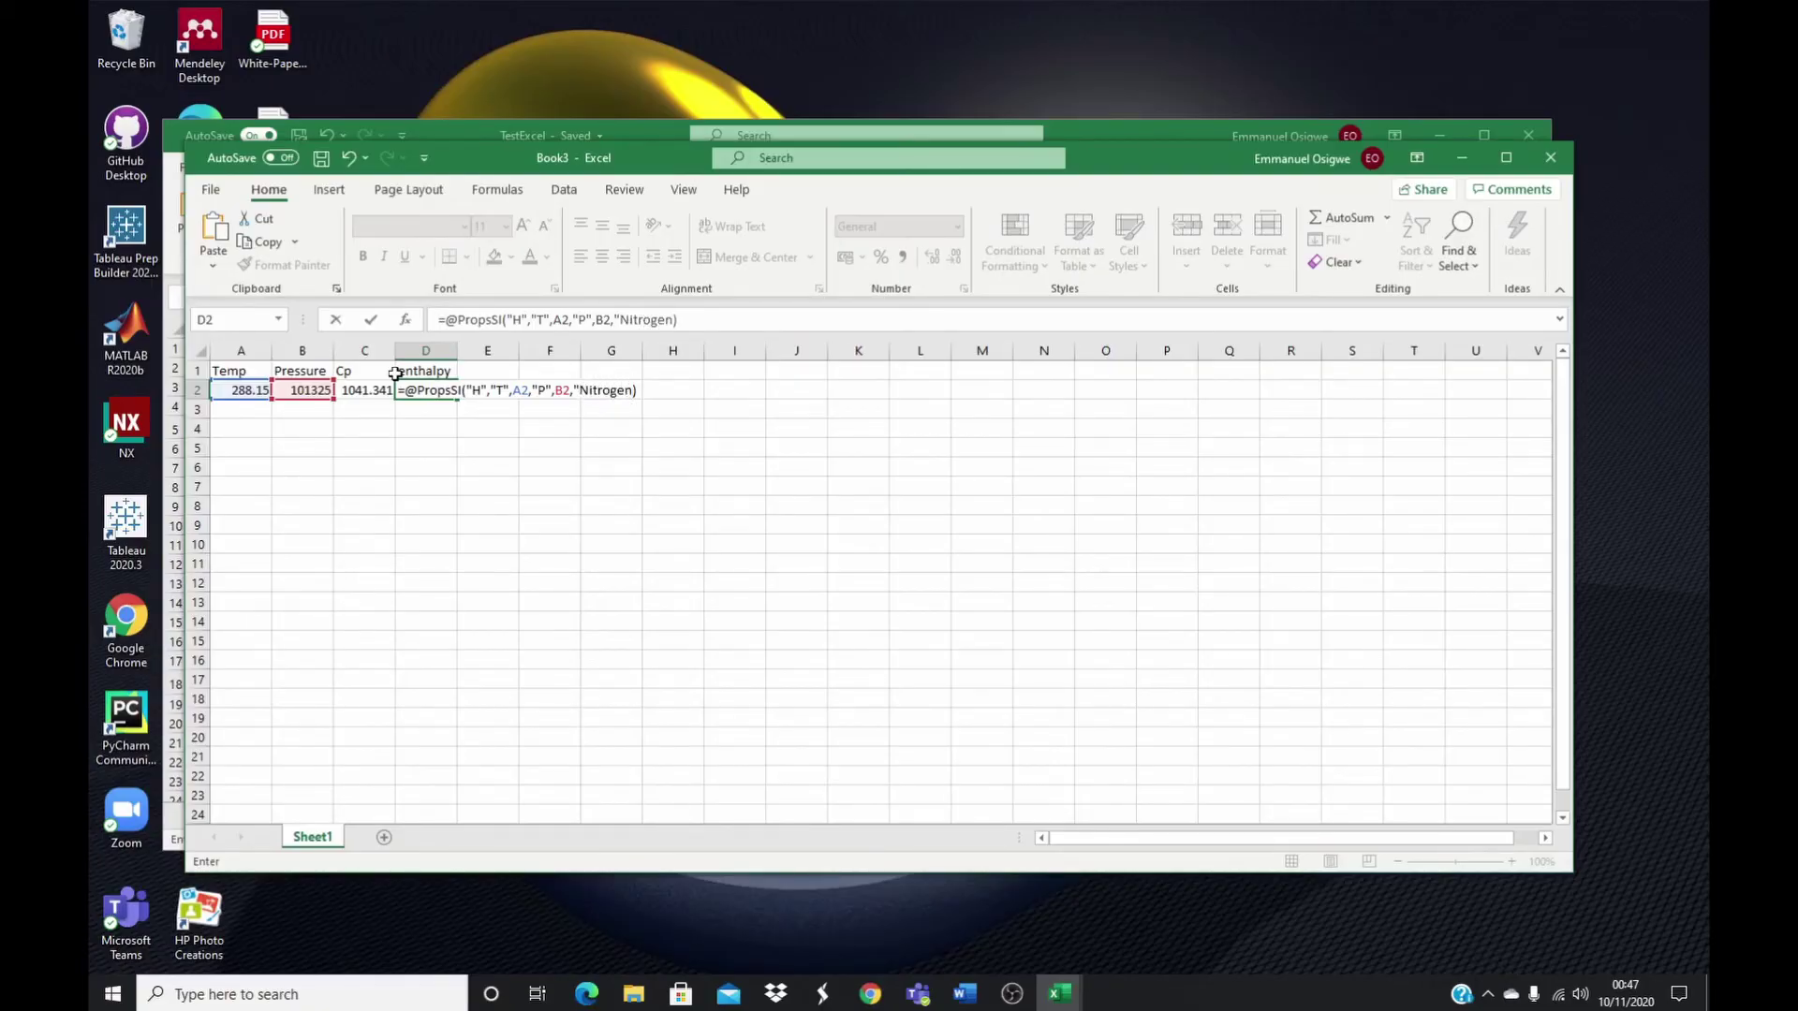
{"action": "type", "text": "\""}
{"action": "key", "text": "Return"}
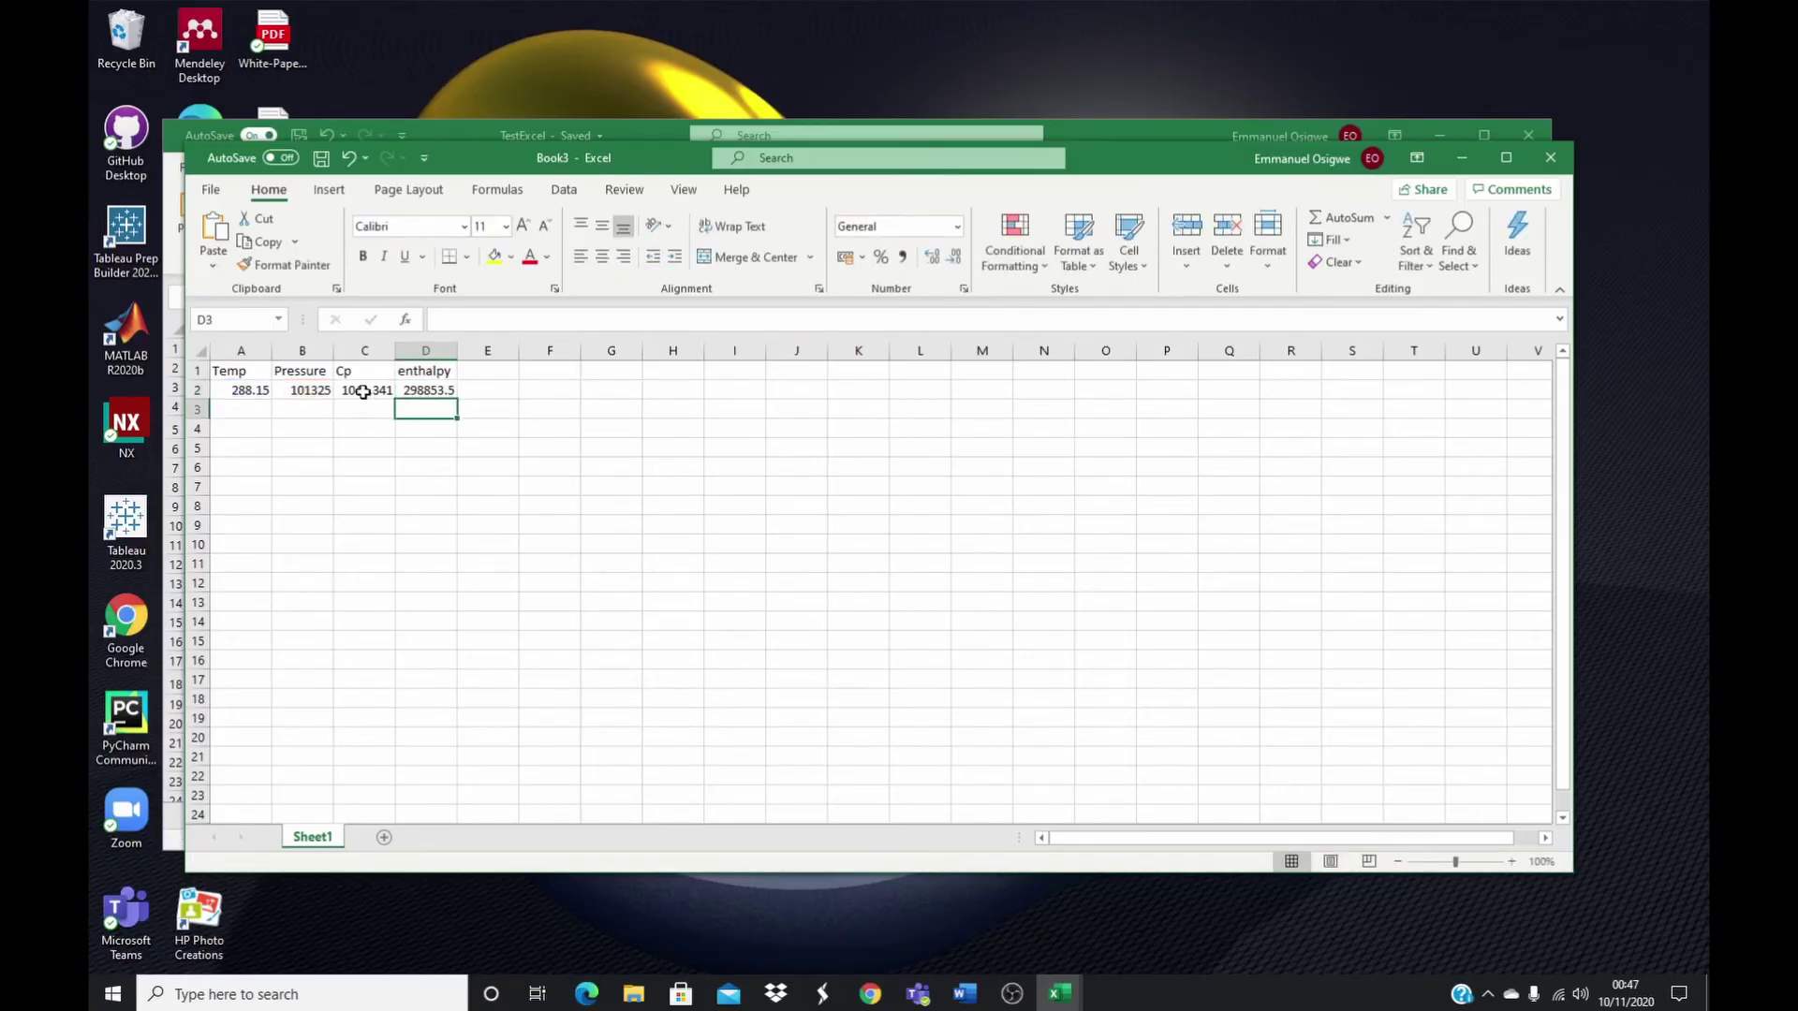
- Inspect the enthalpy formula in D2 and leave it unchanged
{"action": "left_click", "coordinate": [430, 388]}
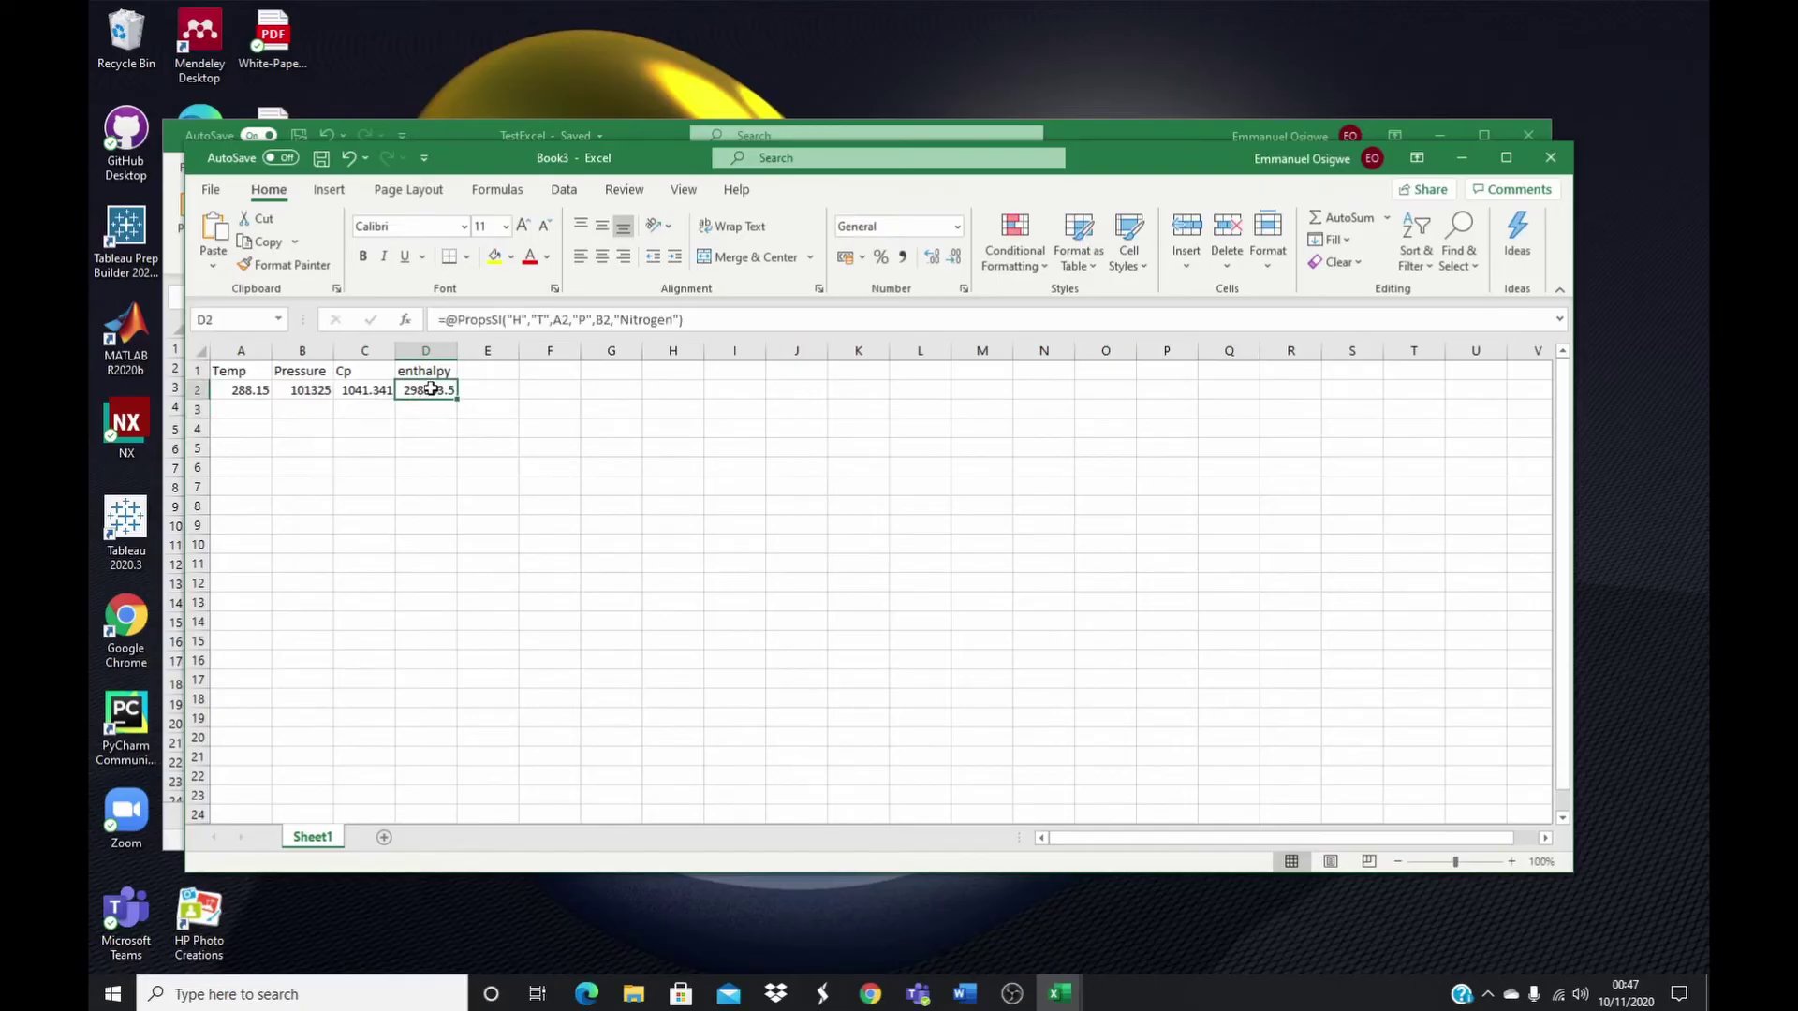
{"action": "left_click", "coordinate": [680, 320]}
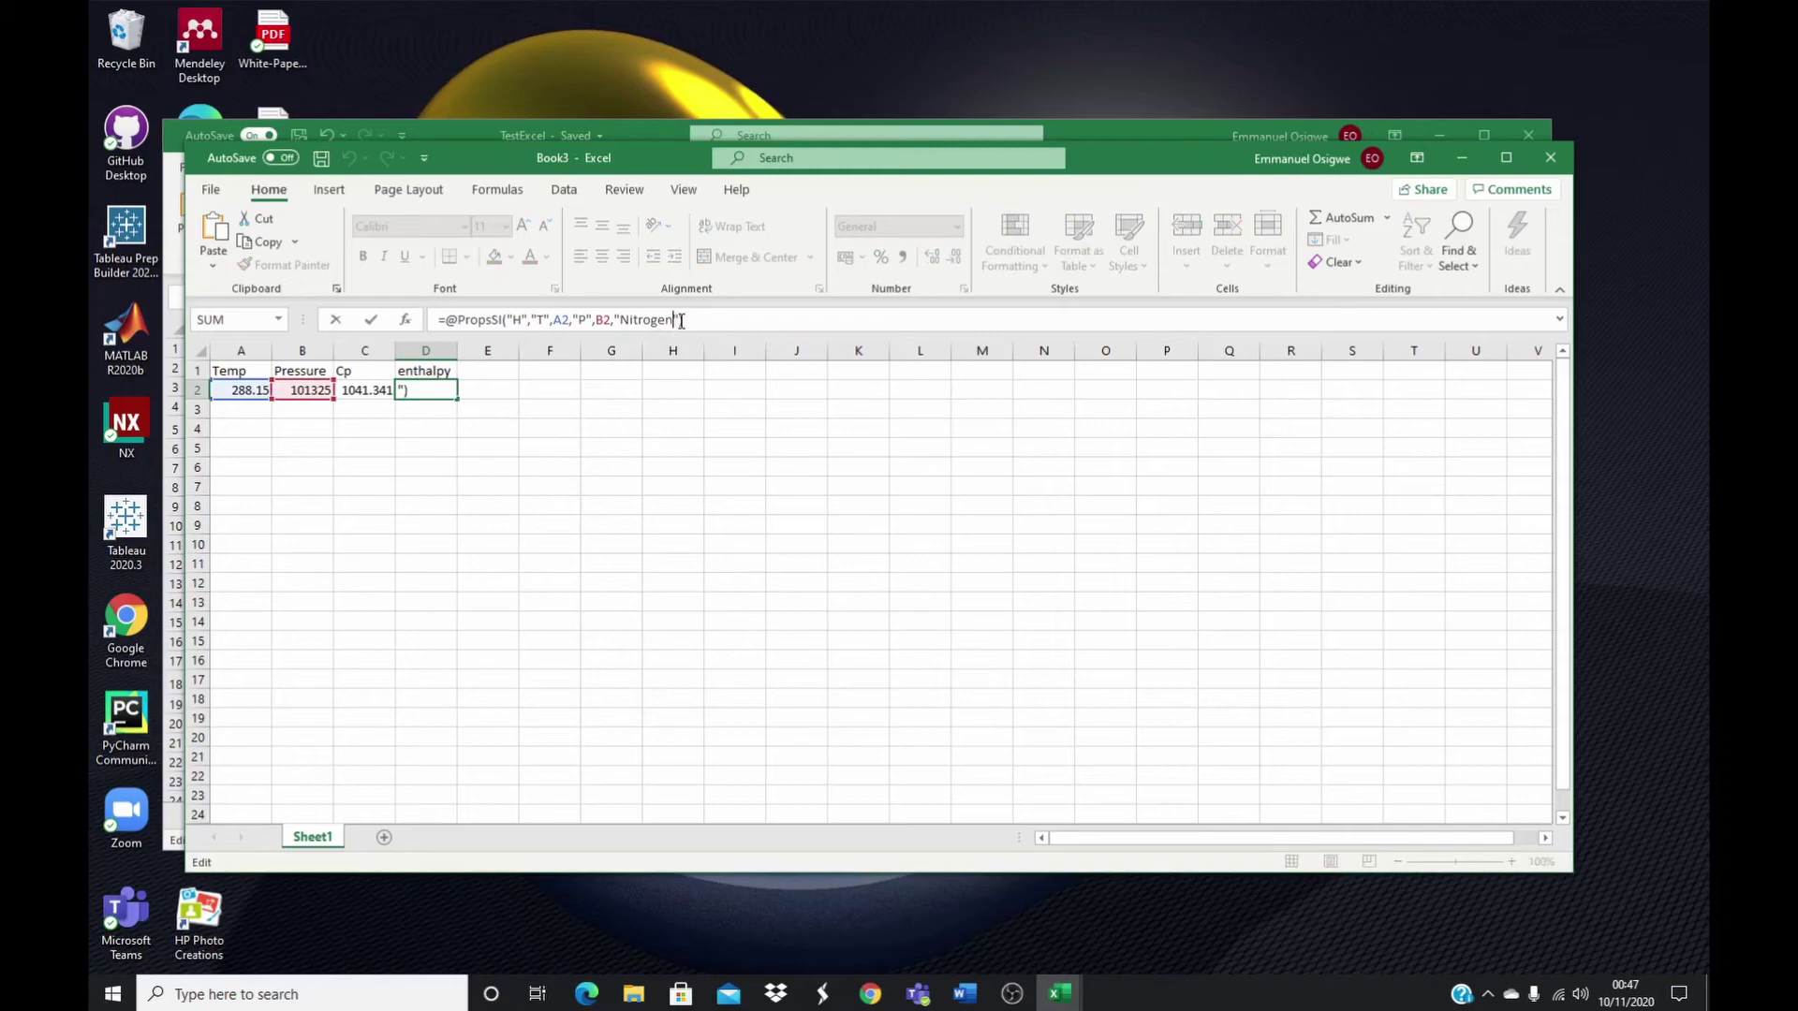
{"action": "left_click", "coordinate": [372, 410]}
- Change the fluid in C2's Cp formula from Nitrogen to helium, giving 5193.211
{"action": "left_click", "coordinate": [368, 391]}
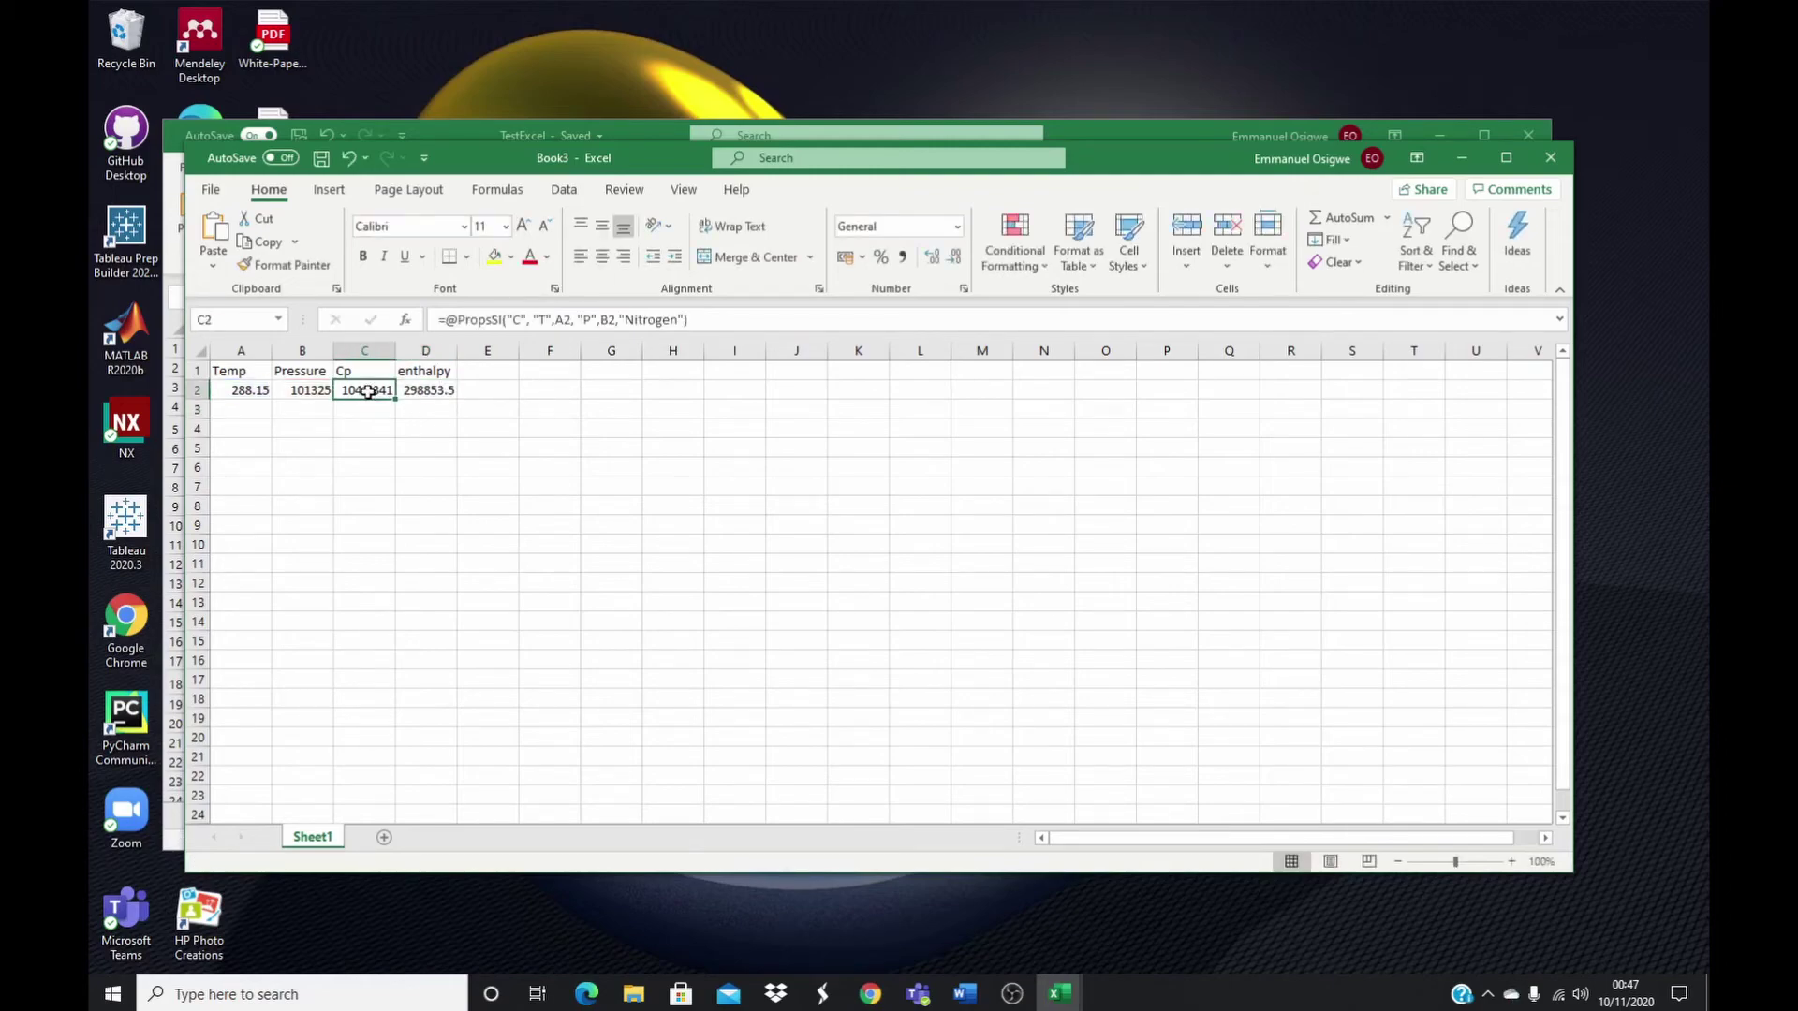
{"action": "left_click", "coordinate": [676, 319]}
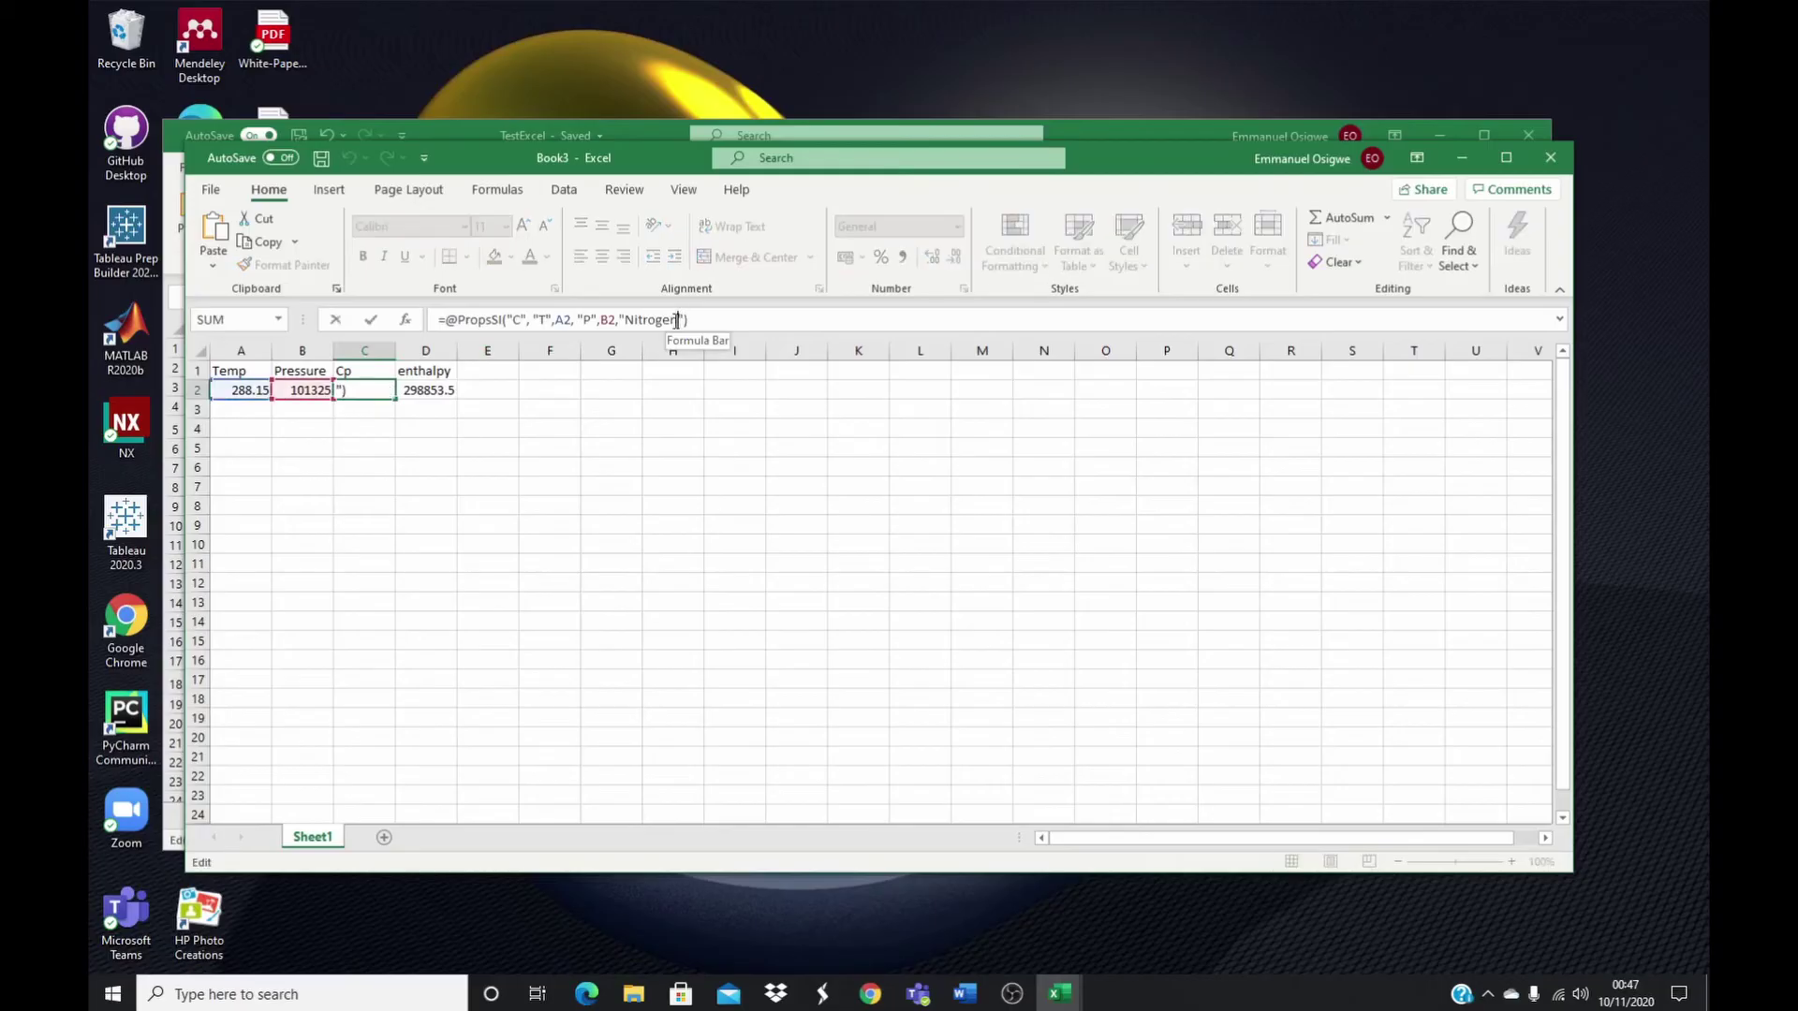
{"action": "key", "text": "BackSpace"}
{"action": "key", "text": "BackSpace"}
{"action": "key", "text": "BackSpace"}
{"action": "key", "text": "BackSpace"}
{"action": "key", "text": "BackSpace"}
{"action": "key", "text": "BackSpace"}
{"action": "key", "text": "BackSpace"}
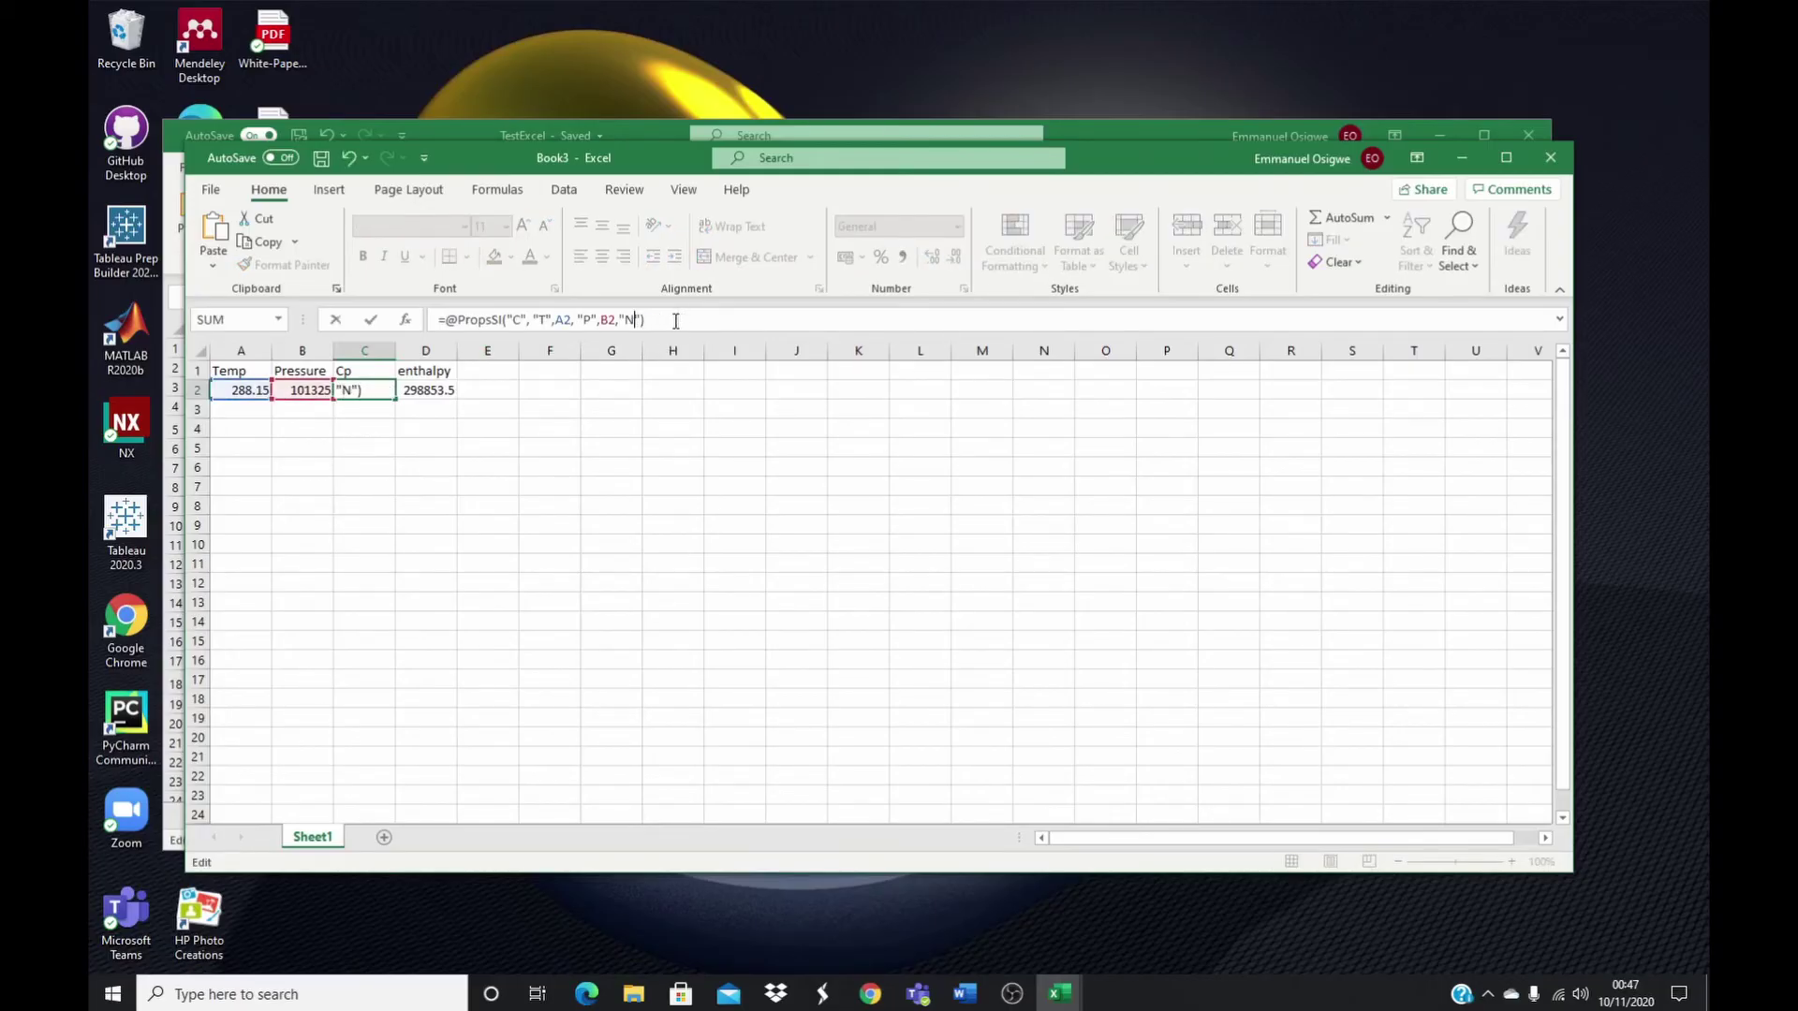
{"action": "key", "text": "BackSpace"}
{"action": "type", "text": "helium"}
{"action": "key", "text": "Return"}
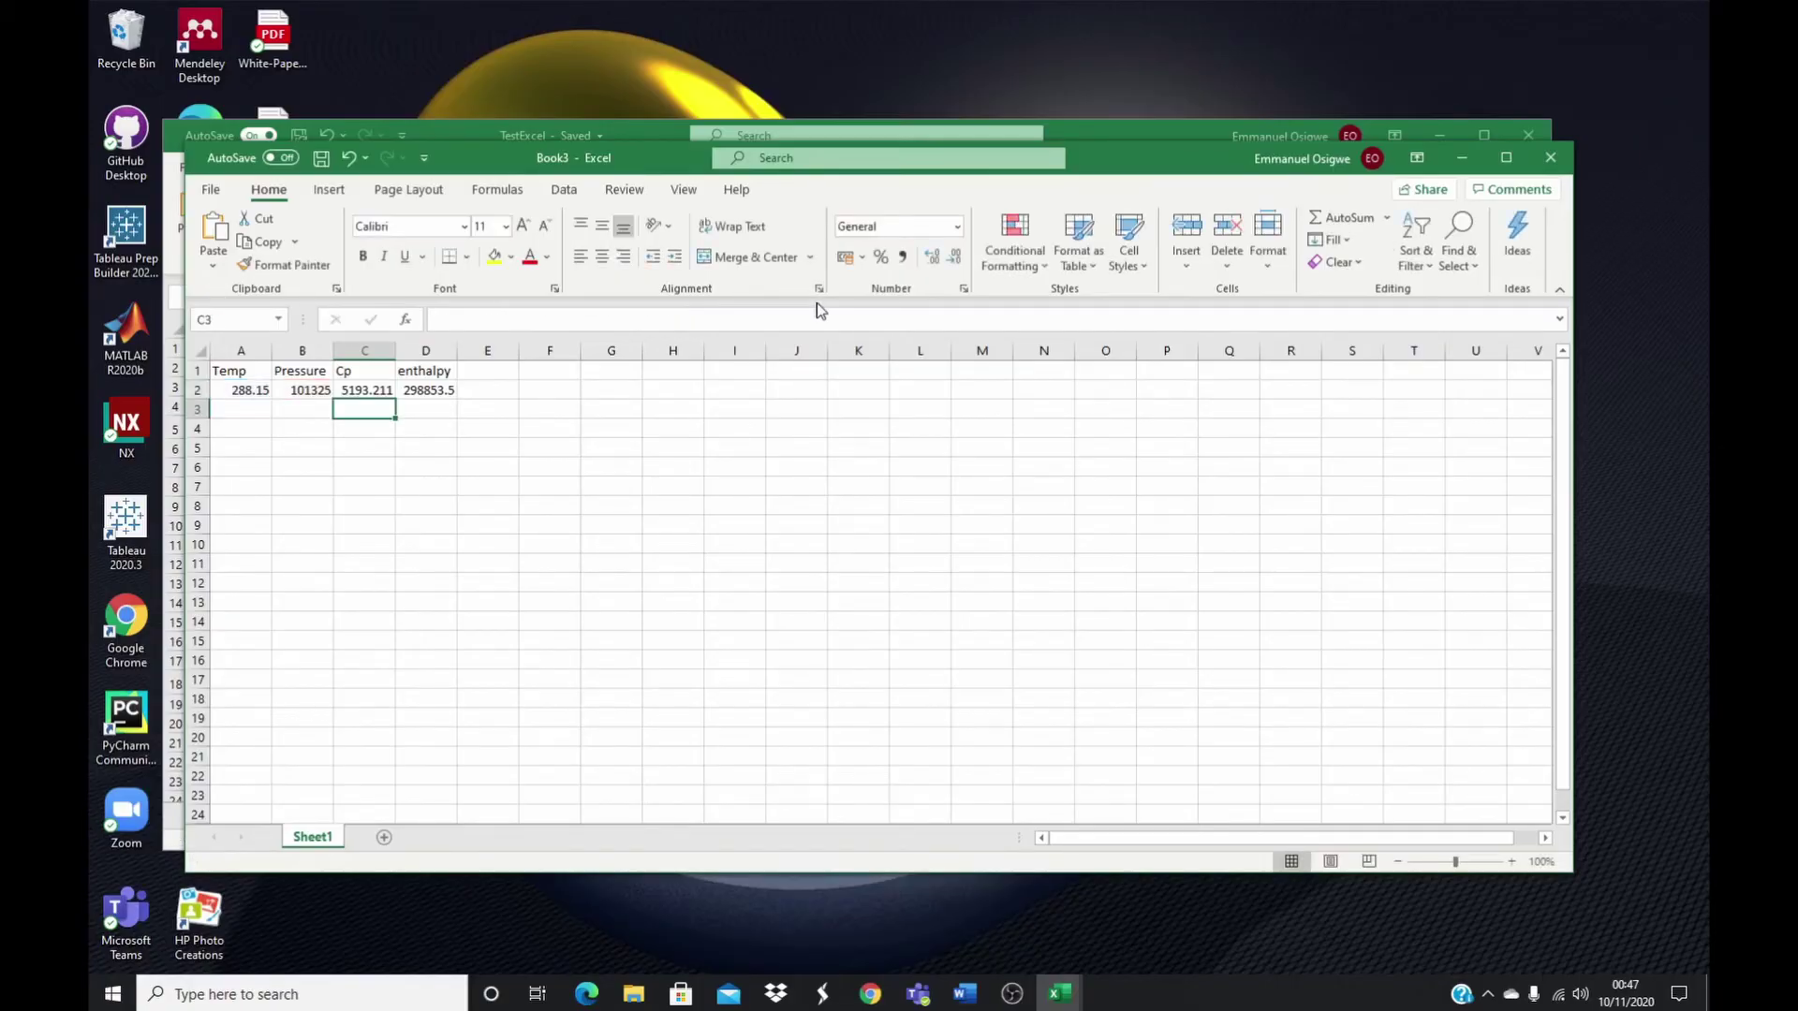
- Discard Book3 without saving and close the TestExcel workbook
{"action": "left_click", "coordinate": [1549, 164]}
{"action": "left_click", "coordinate": [965, 626]}
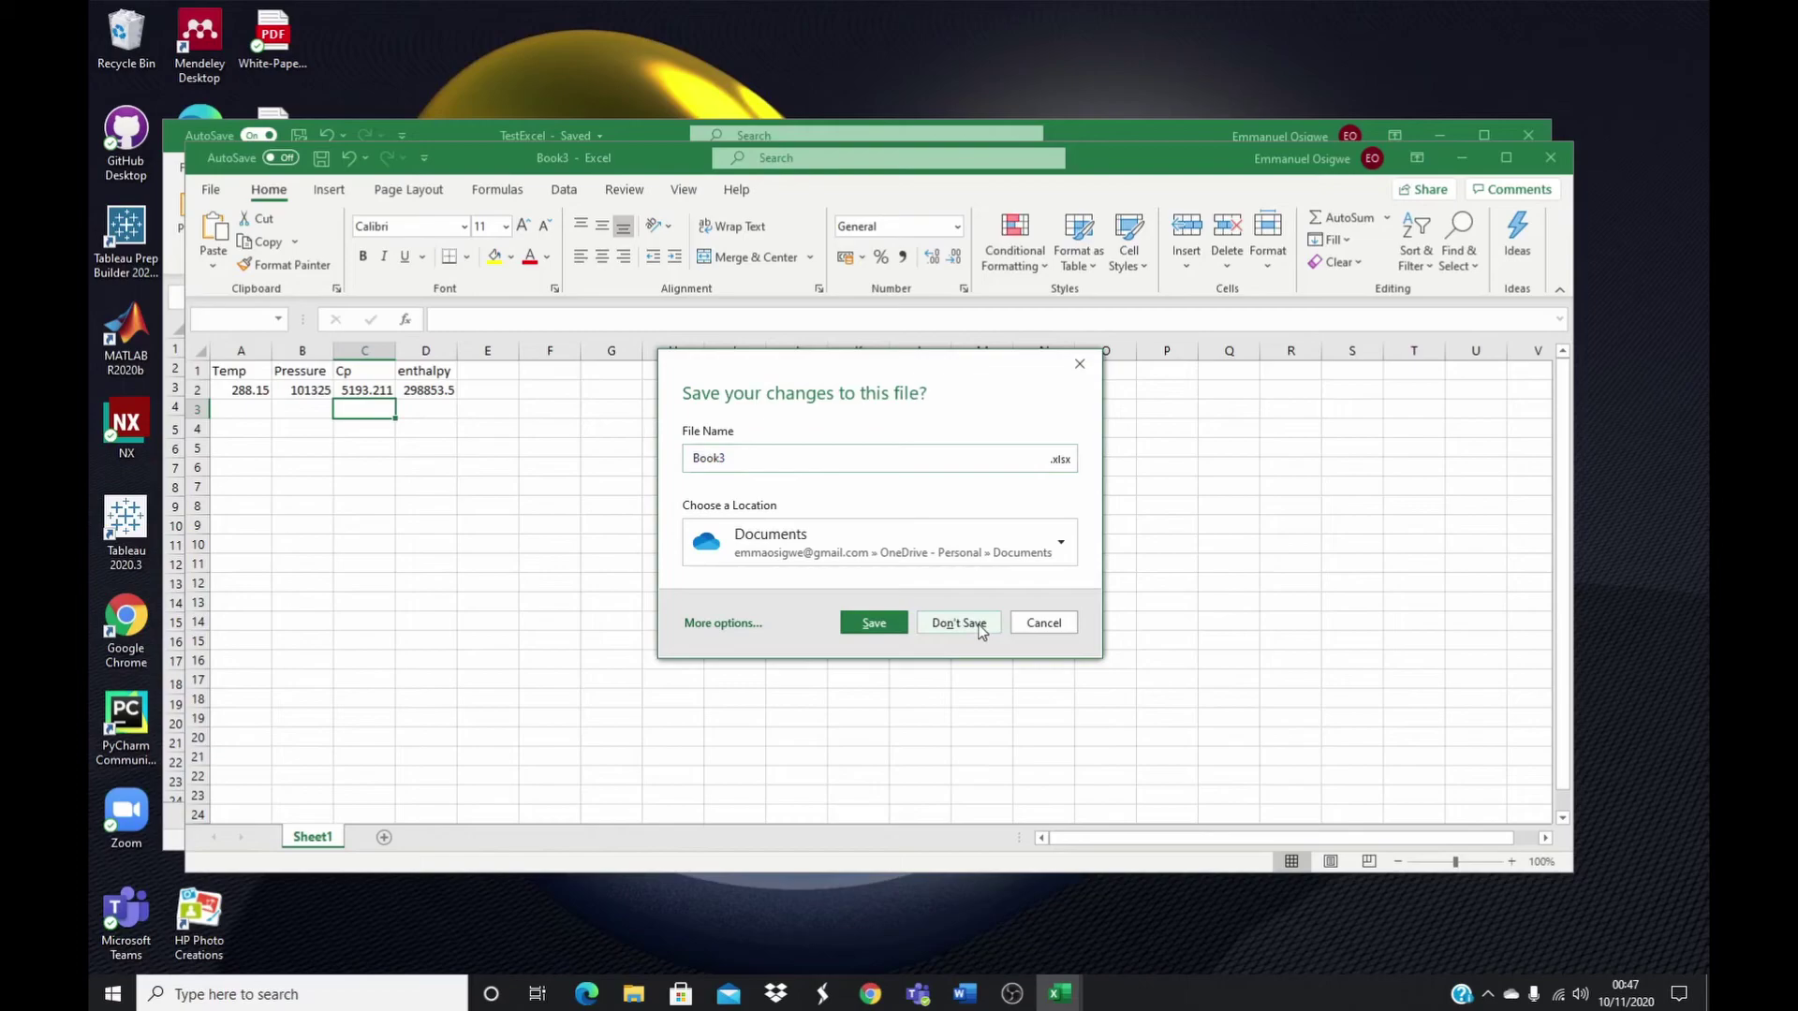
{"action": "left_click", "coordinate": [1533, 134]}
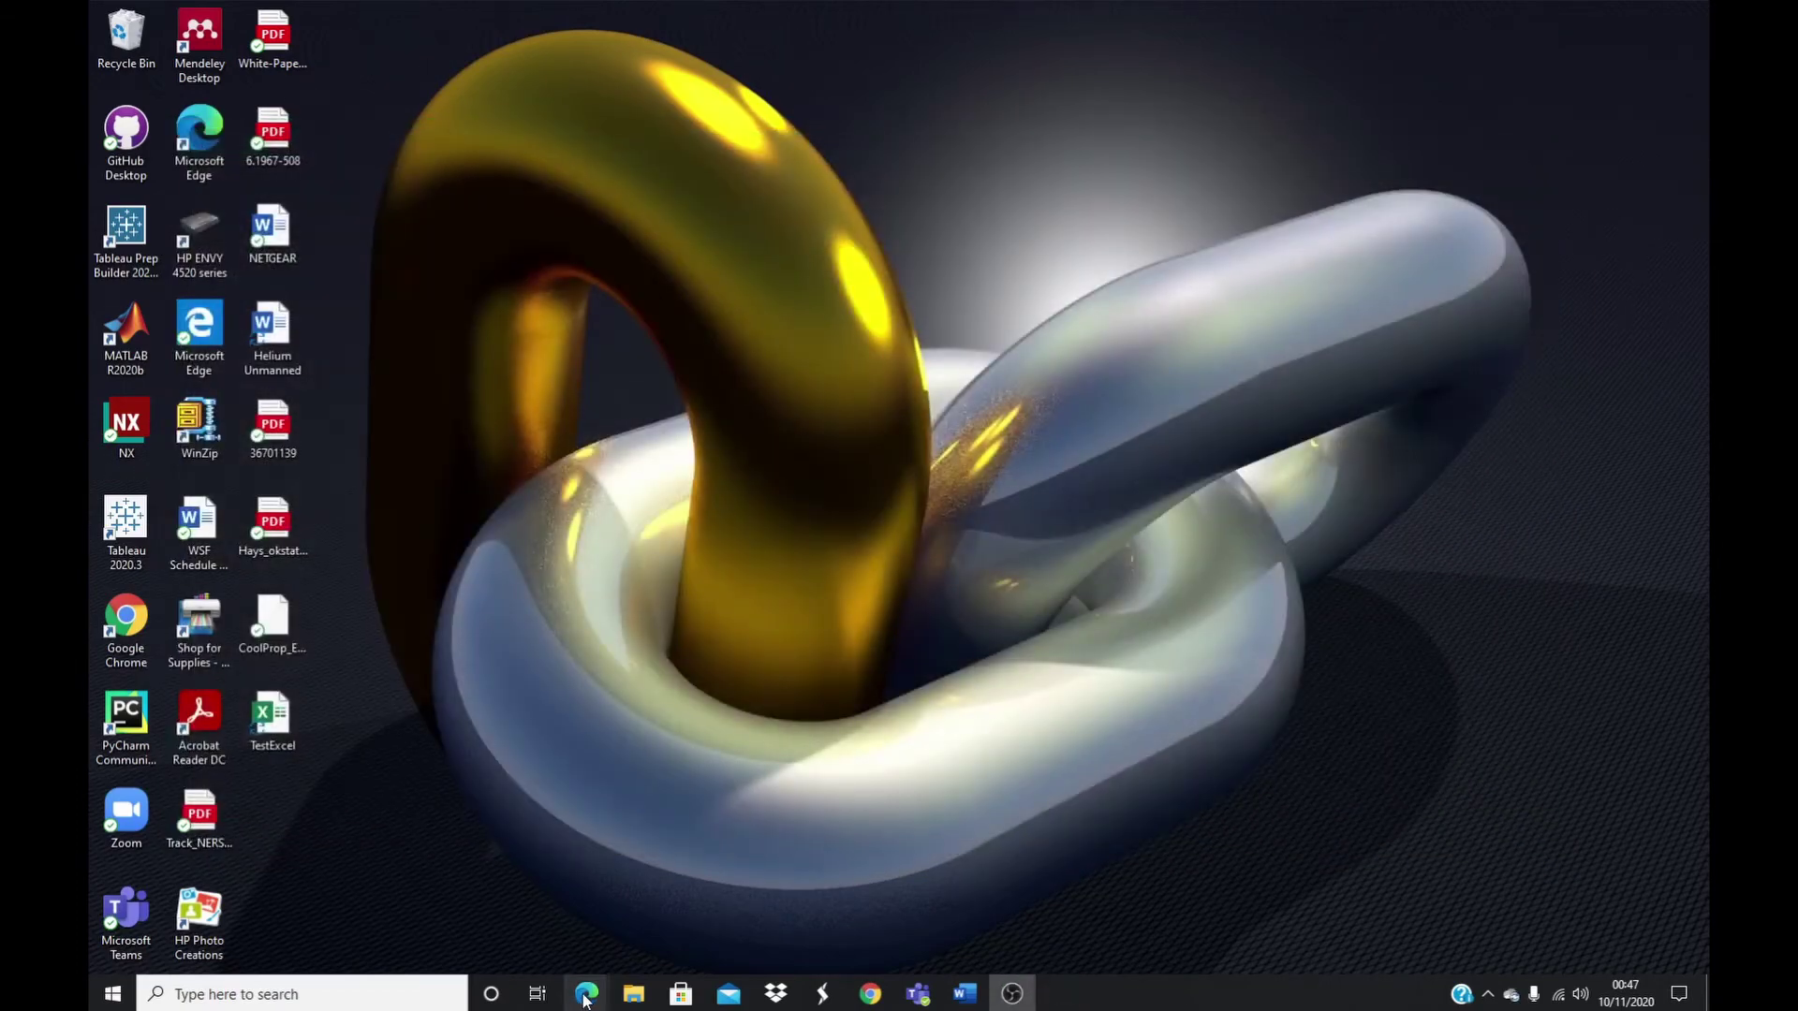
- Return to the CoolProp SourceForge page and browse Files > CoolProp > 6.4.1
{"action": "mouse_move", "coordinate": [586, 993]}
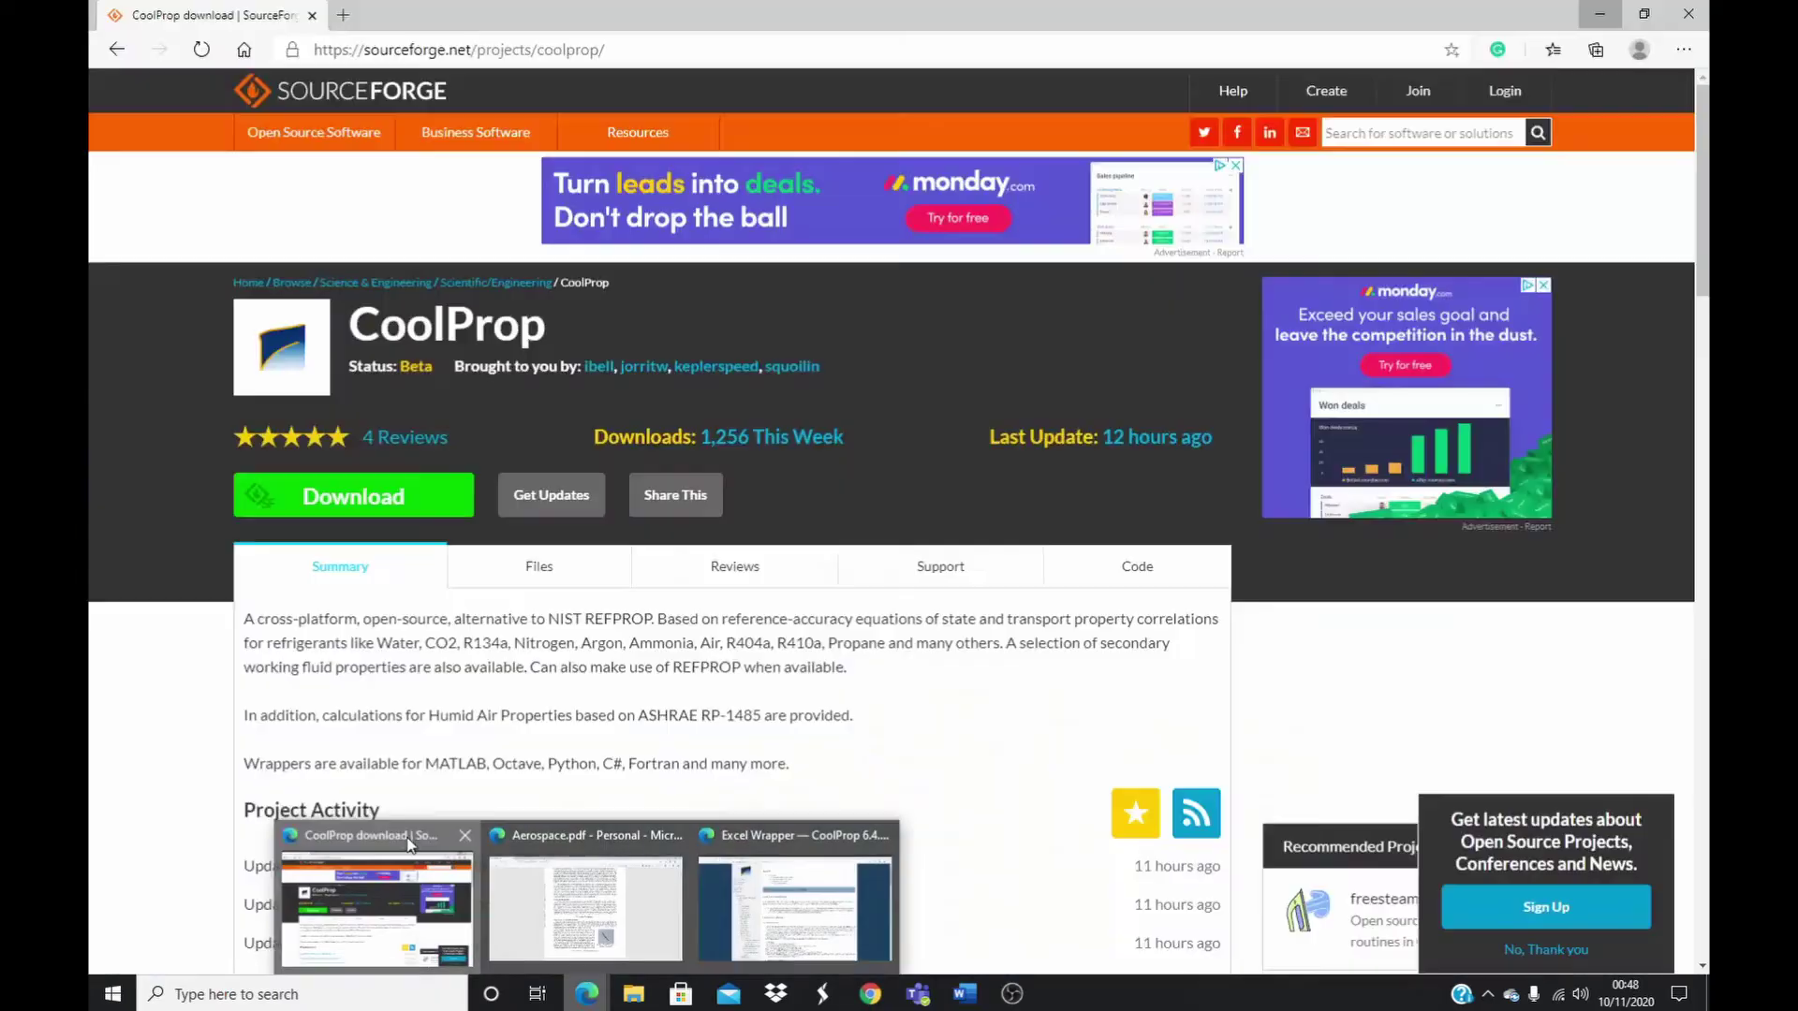
{"action": "left_click", "coordinate": [408, 845]}
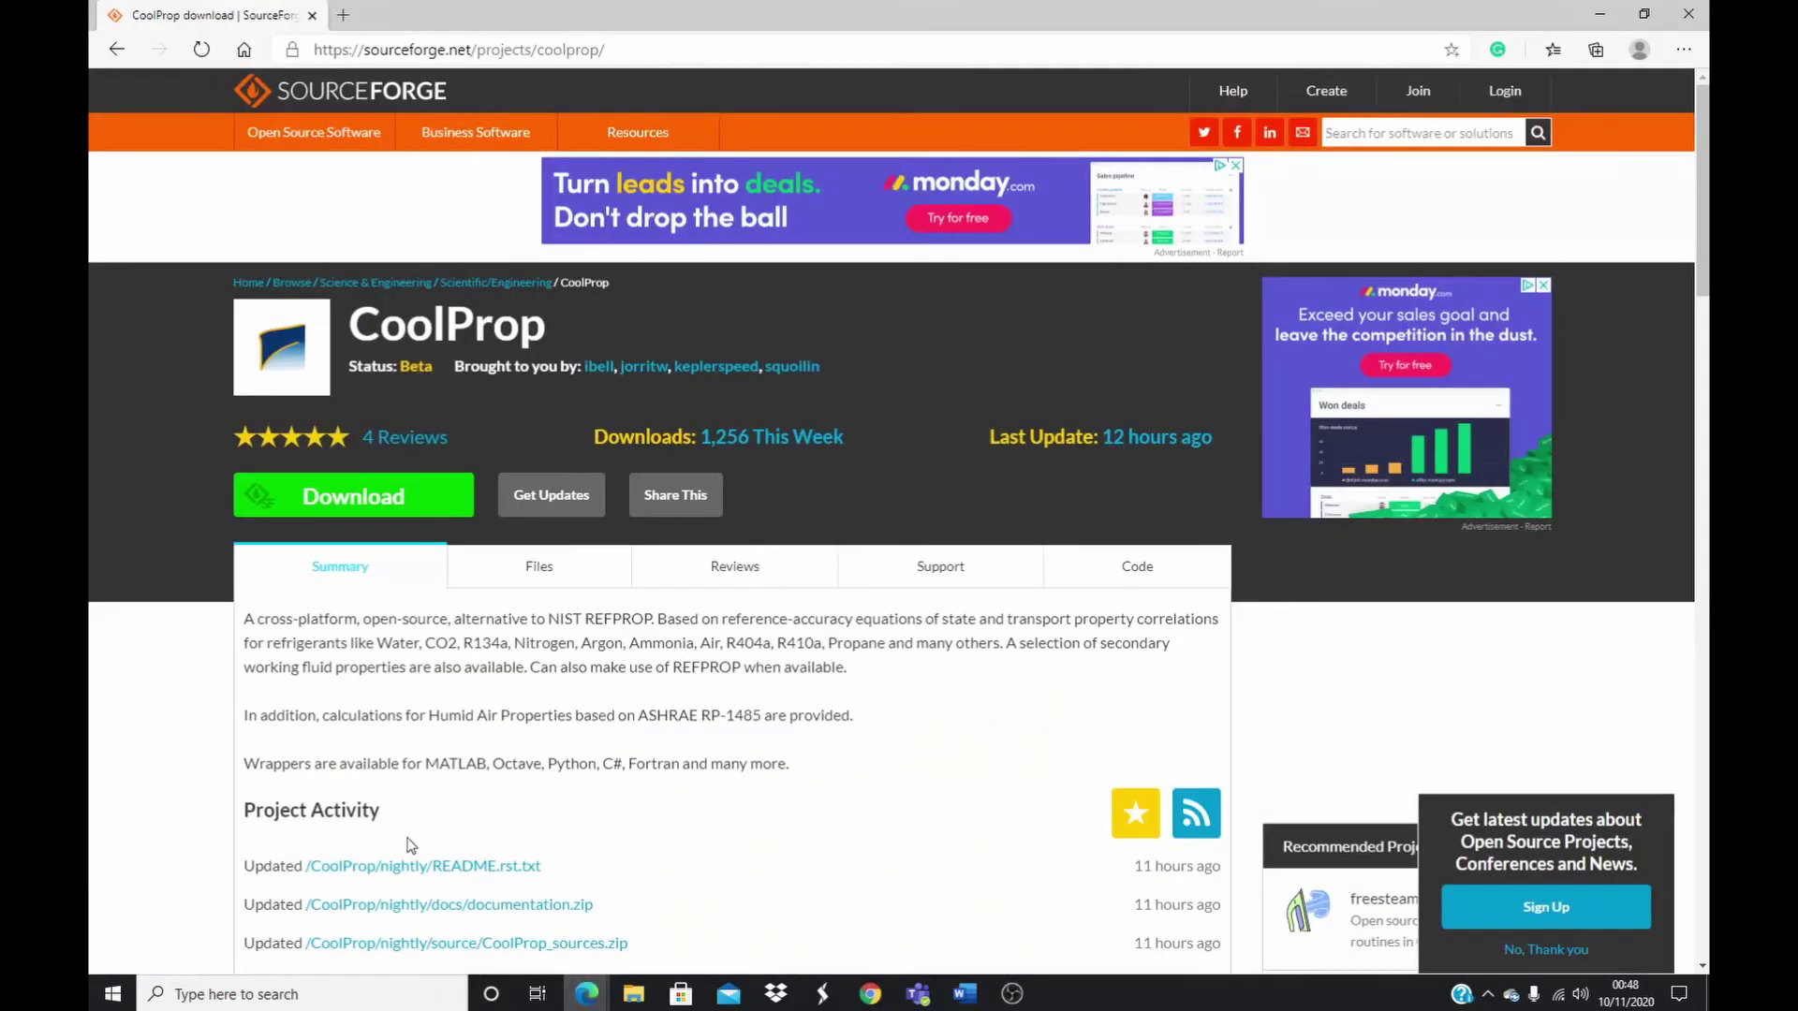
{"action": "left_click", "coordinate": [550, 579]}
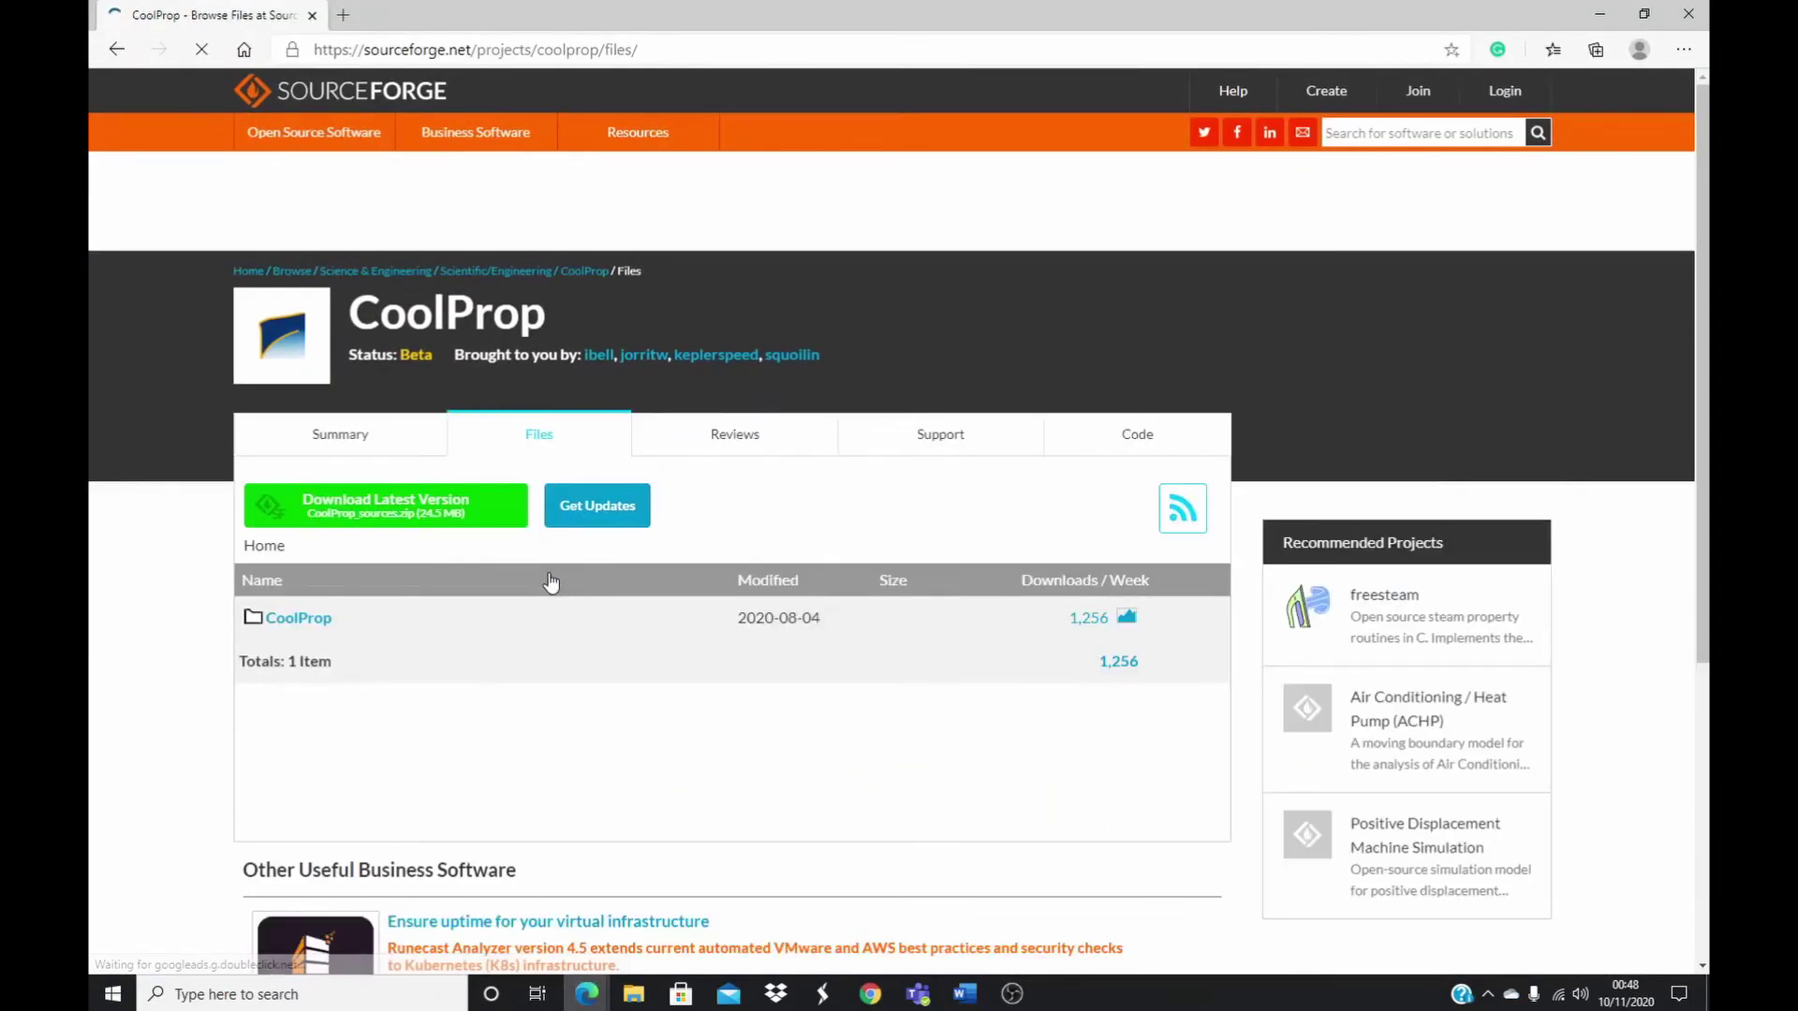
{"action": "scroll", "coordinate": [471, 665], "scroll_direction": "down", "scroll_amount": 1}
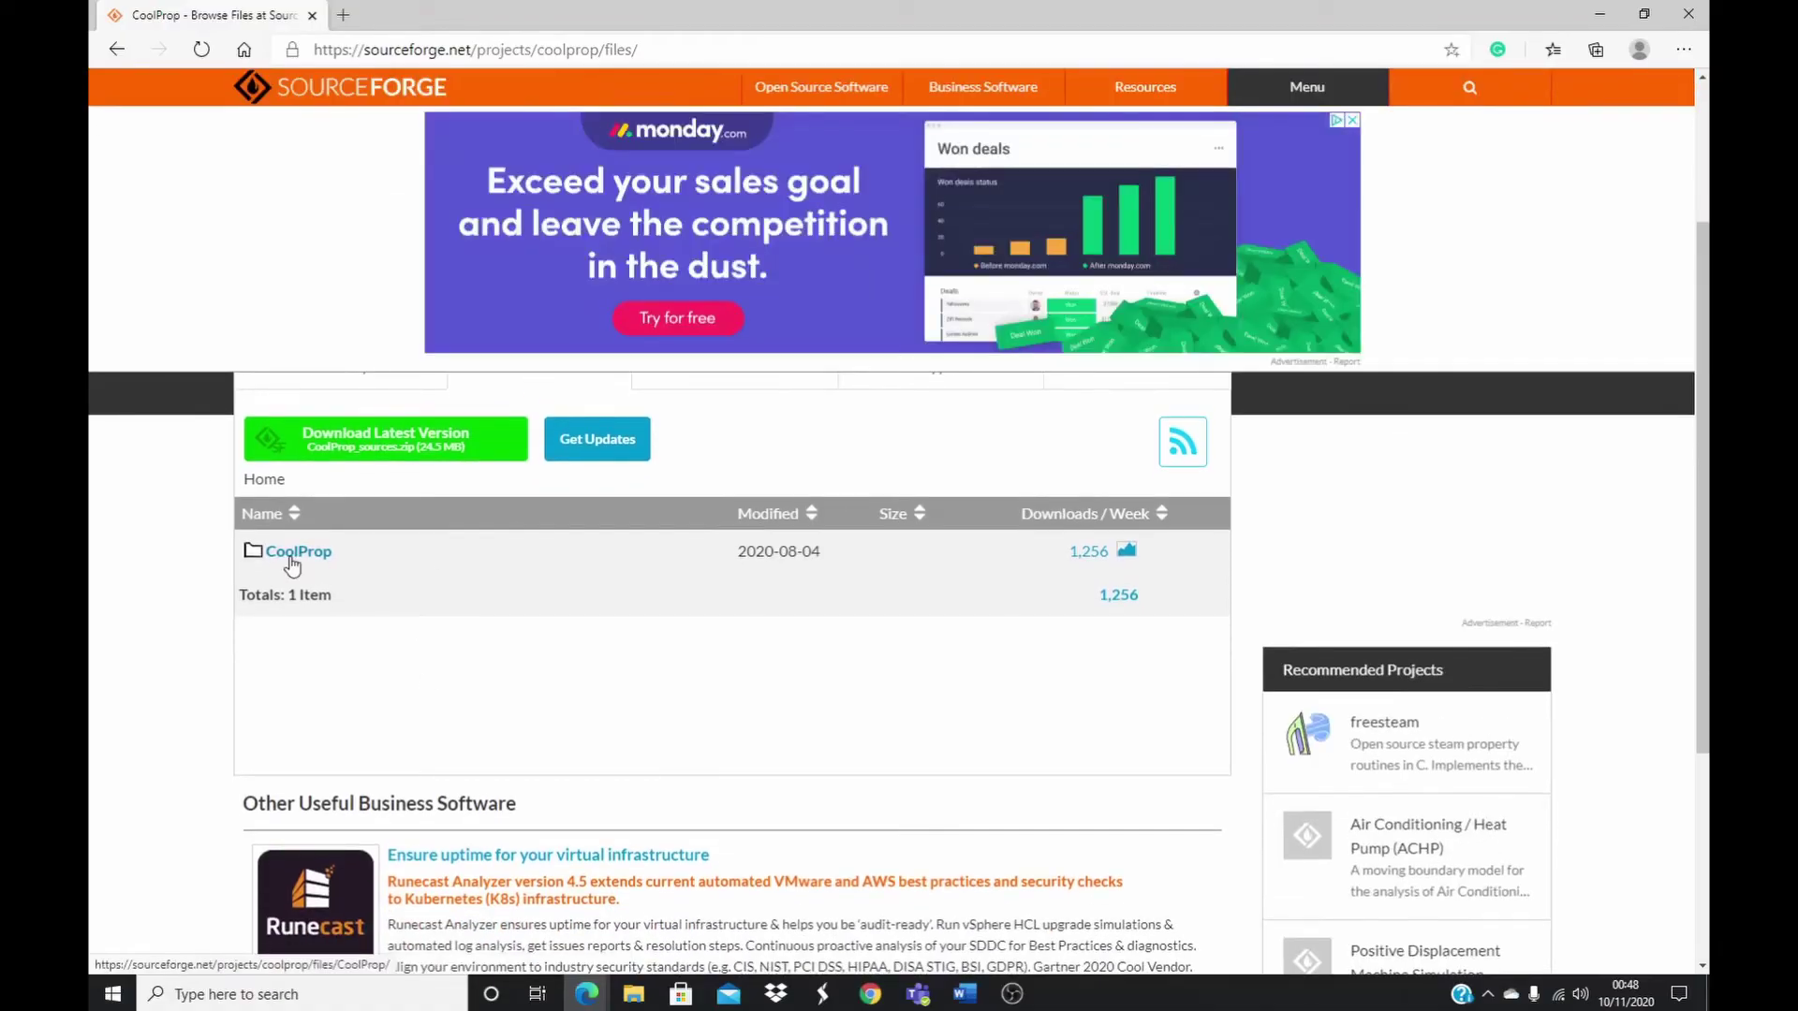
{"action": "left_click", "coordinate": [291, 558]}
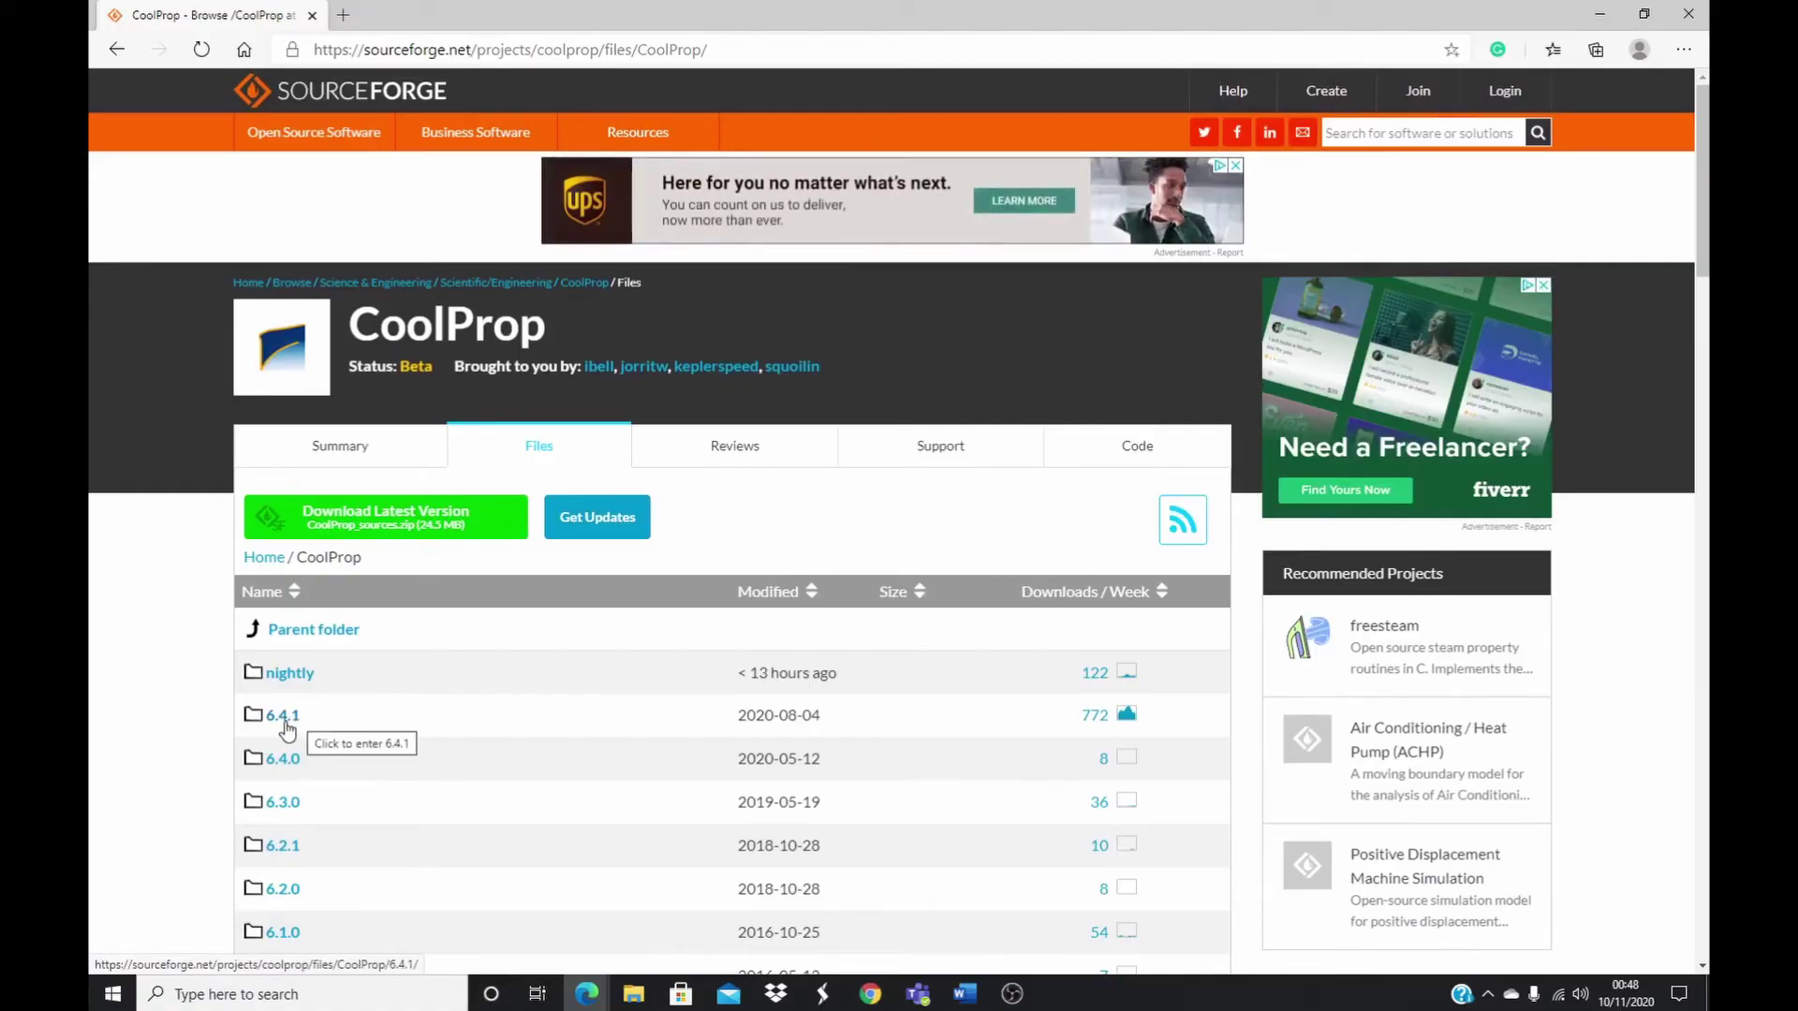
{"action": "left_click", "coordinate": [285, 719]}
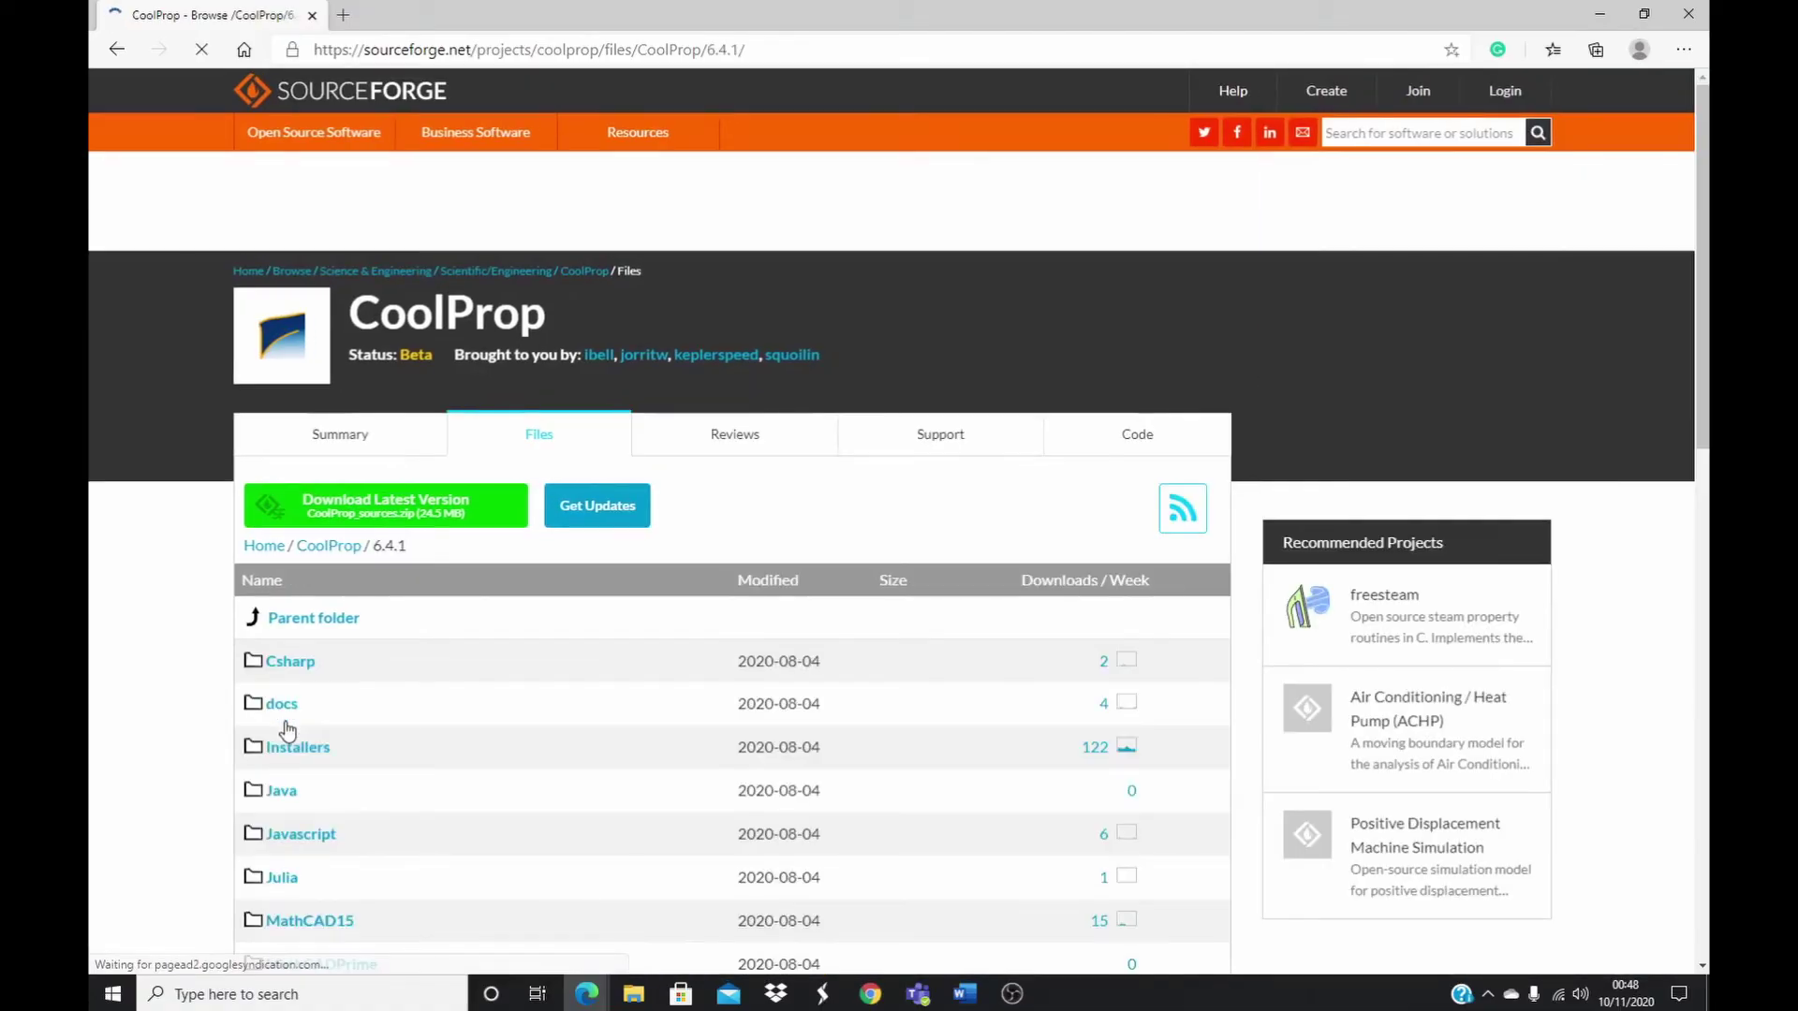
{"action": "scroll", "coordinate": [313, 721], "scroll_direction": "down", "scroll_amount": 5}
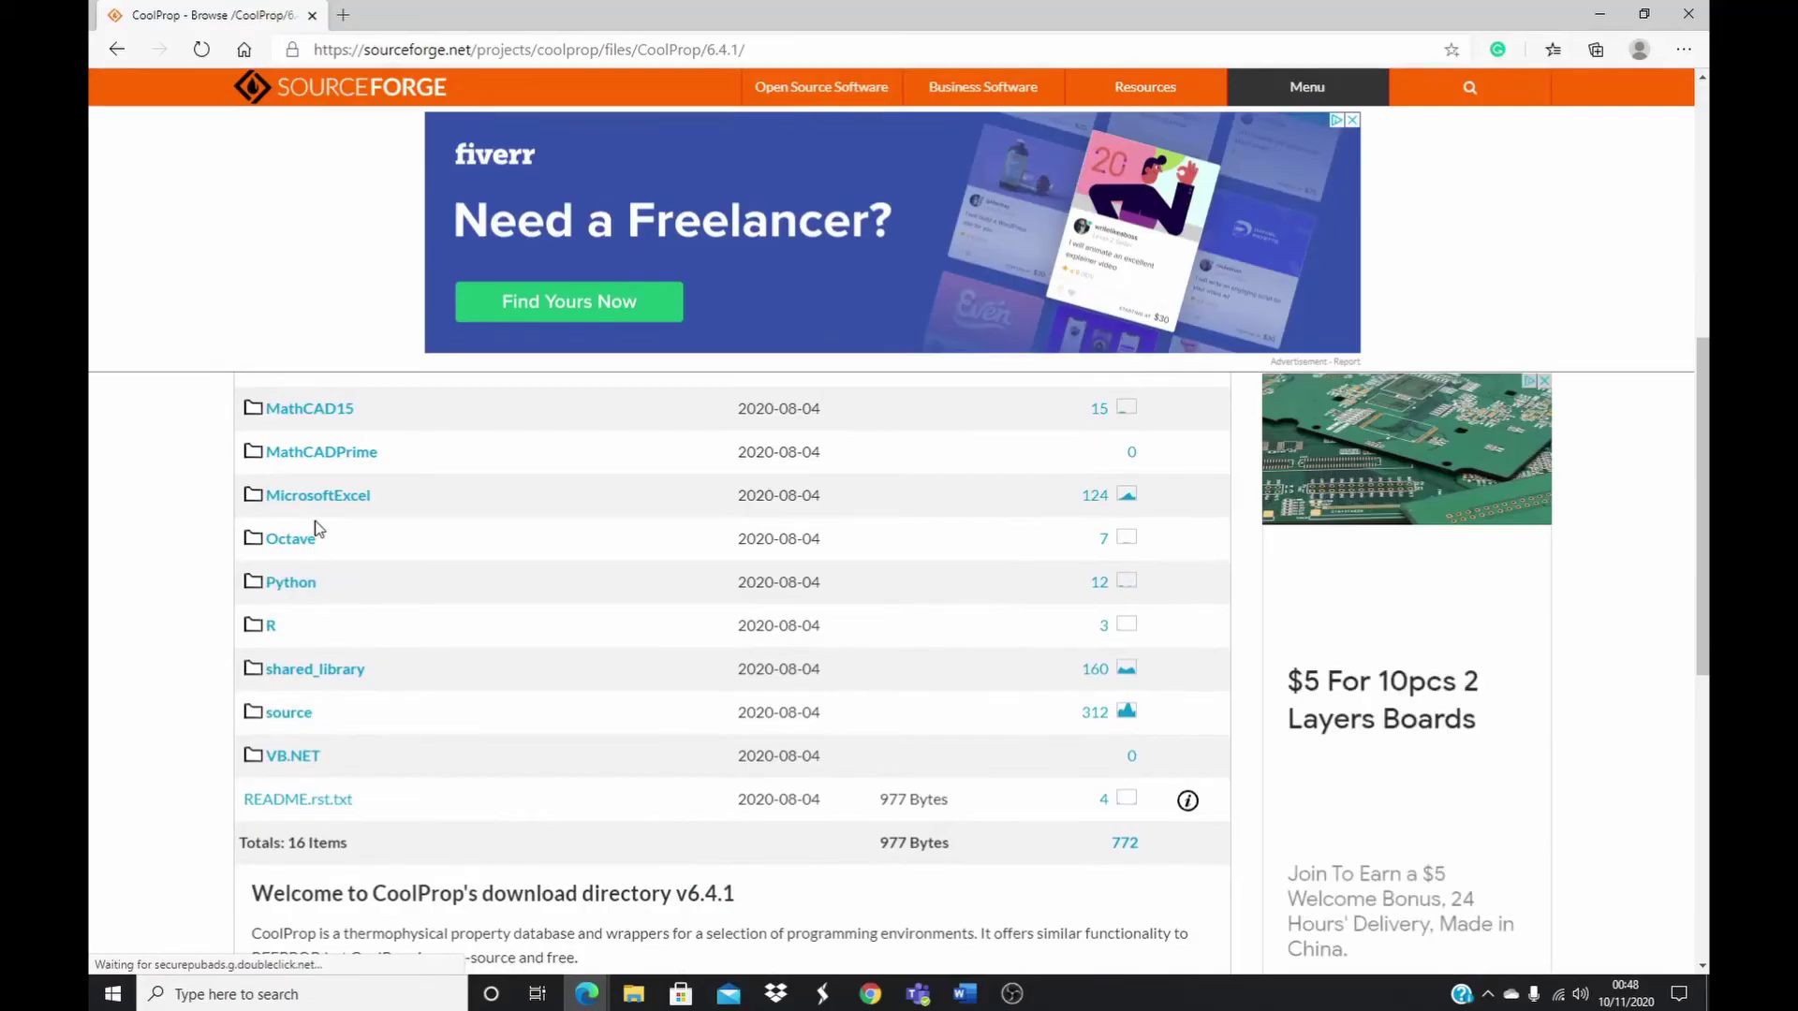
- Download CoolProp.xlam from the 6.4.1 MicrosoftExcel folder, saved as CoolProp (1).xlam
{"action": "left_click", "coordinate": [318, 497]}
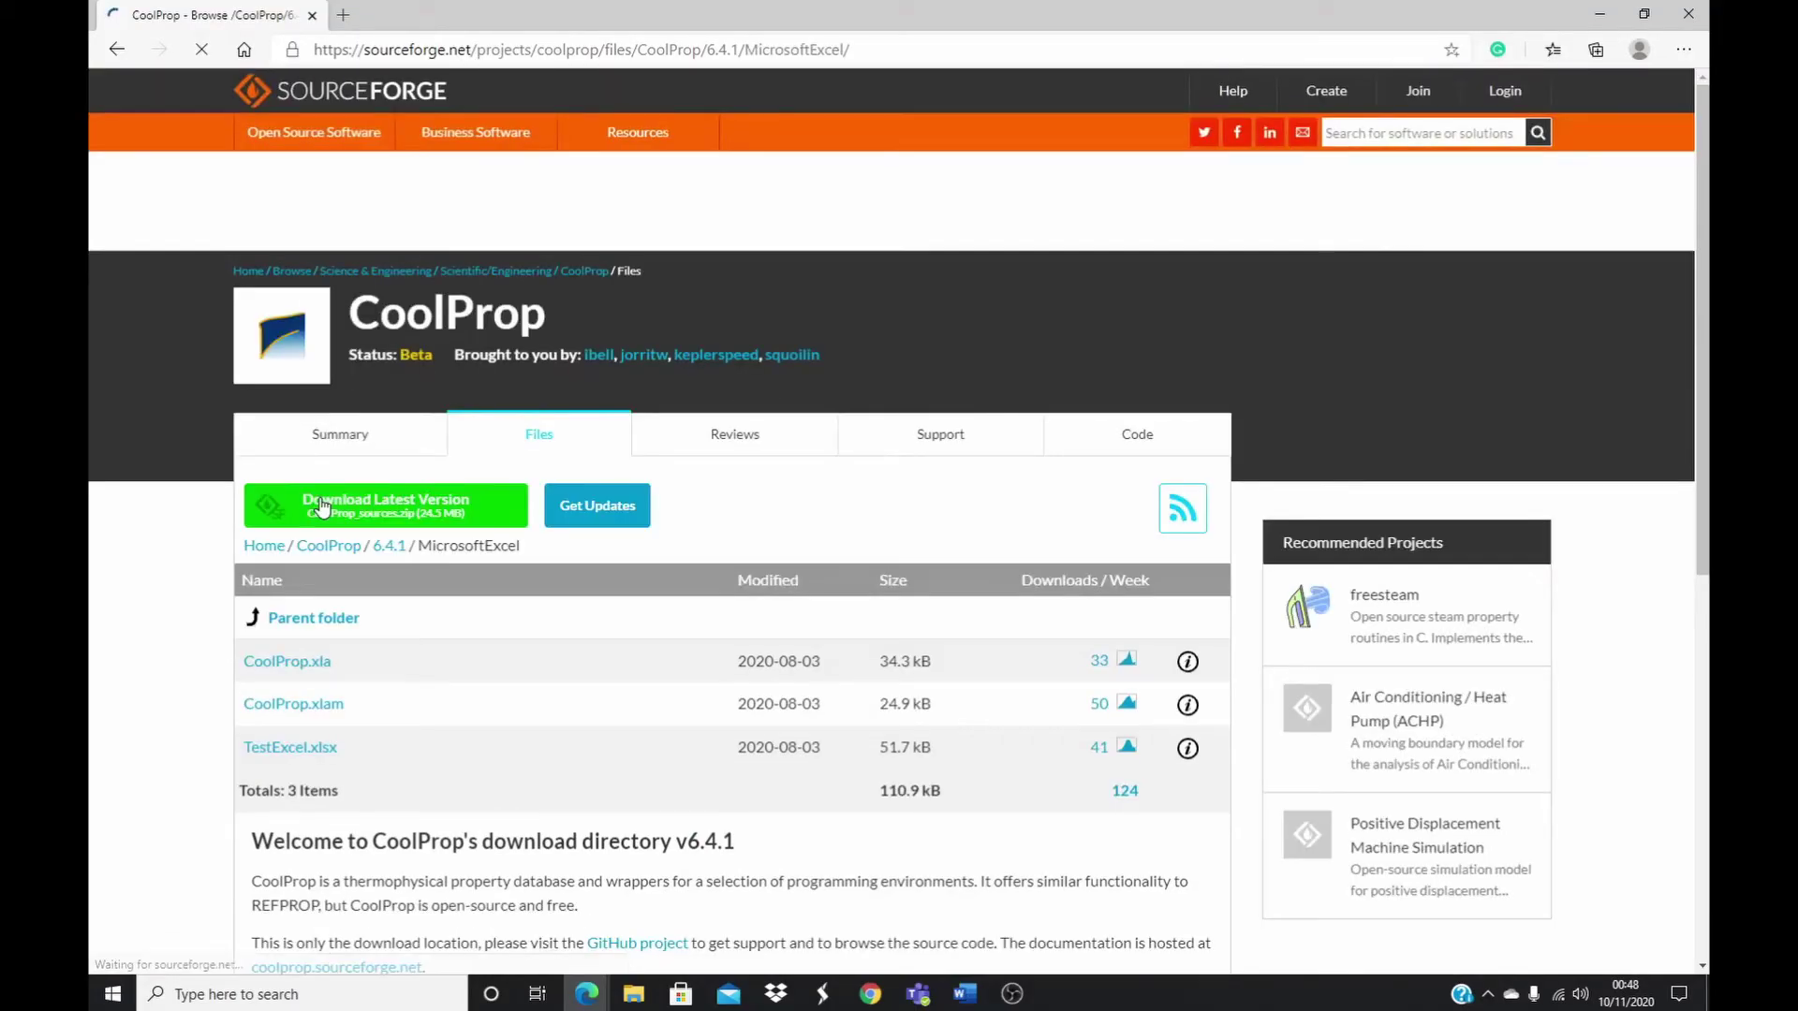
{"action": "scroll", "coordinate": [332, 654], "scroll_direction": "down", "scroll_amount": 2}
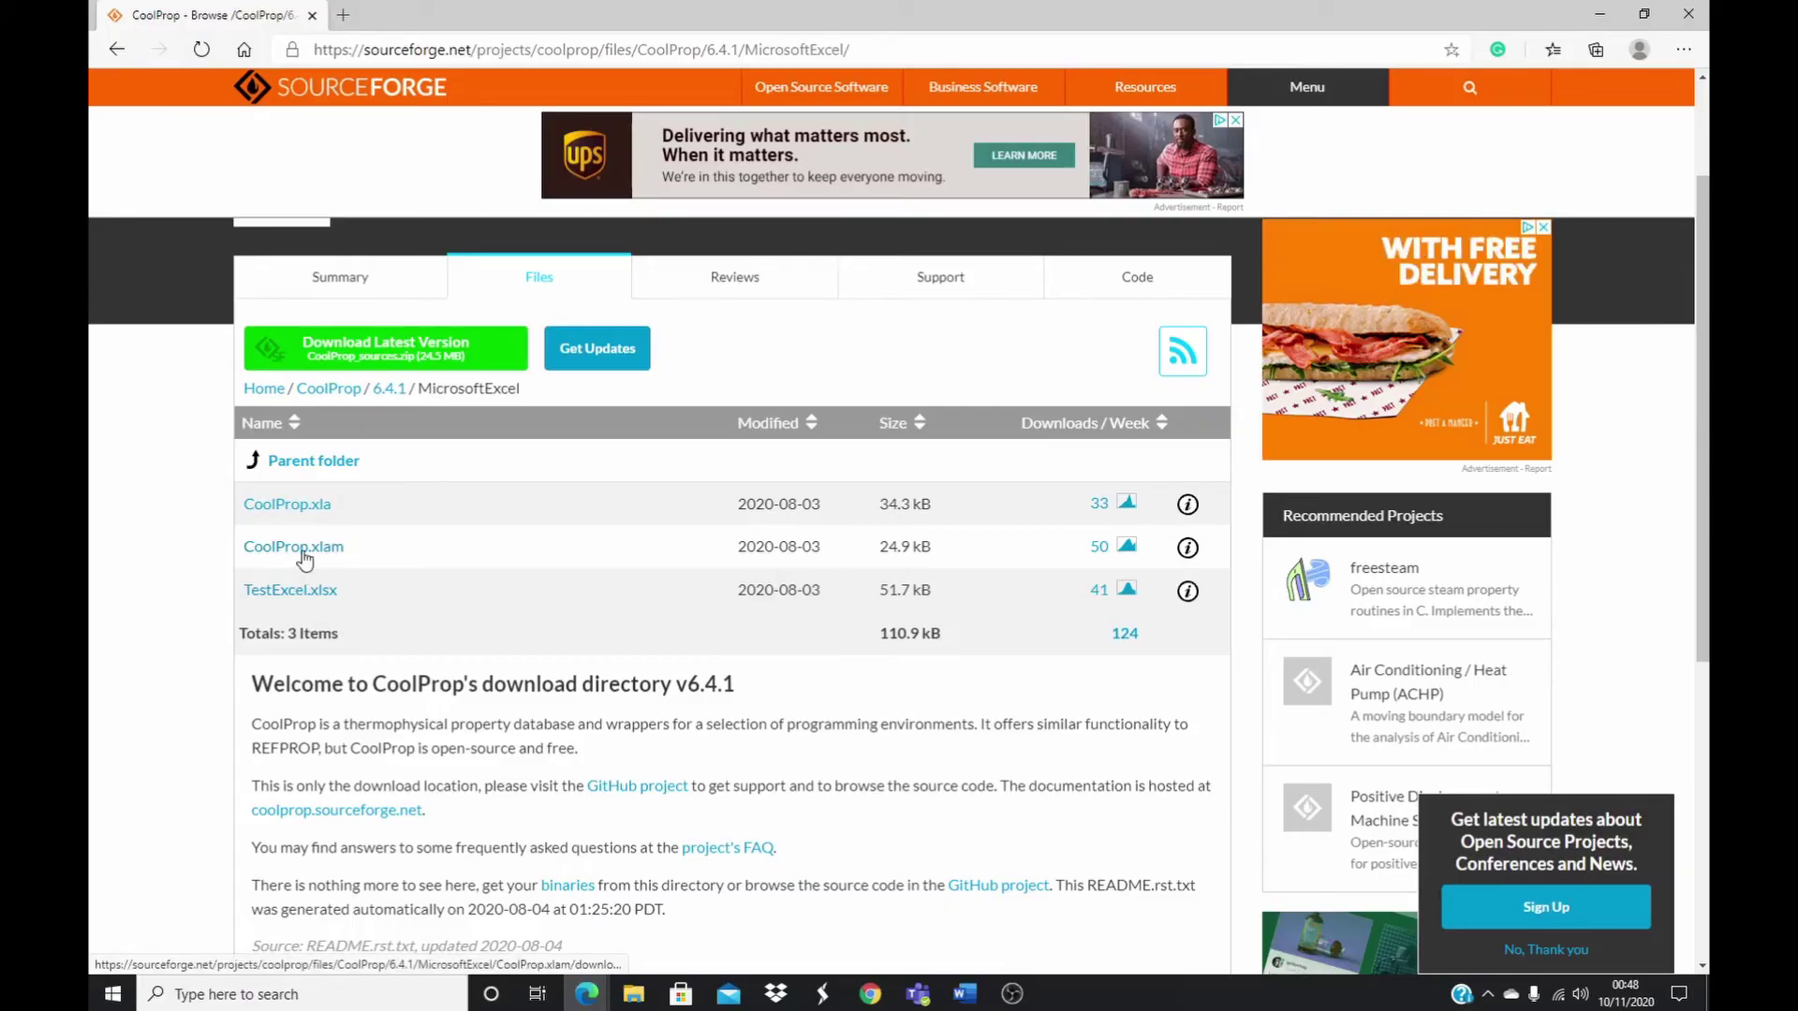
{"action": "left_click", "coordinate": [303, 552]}
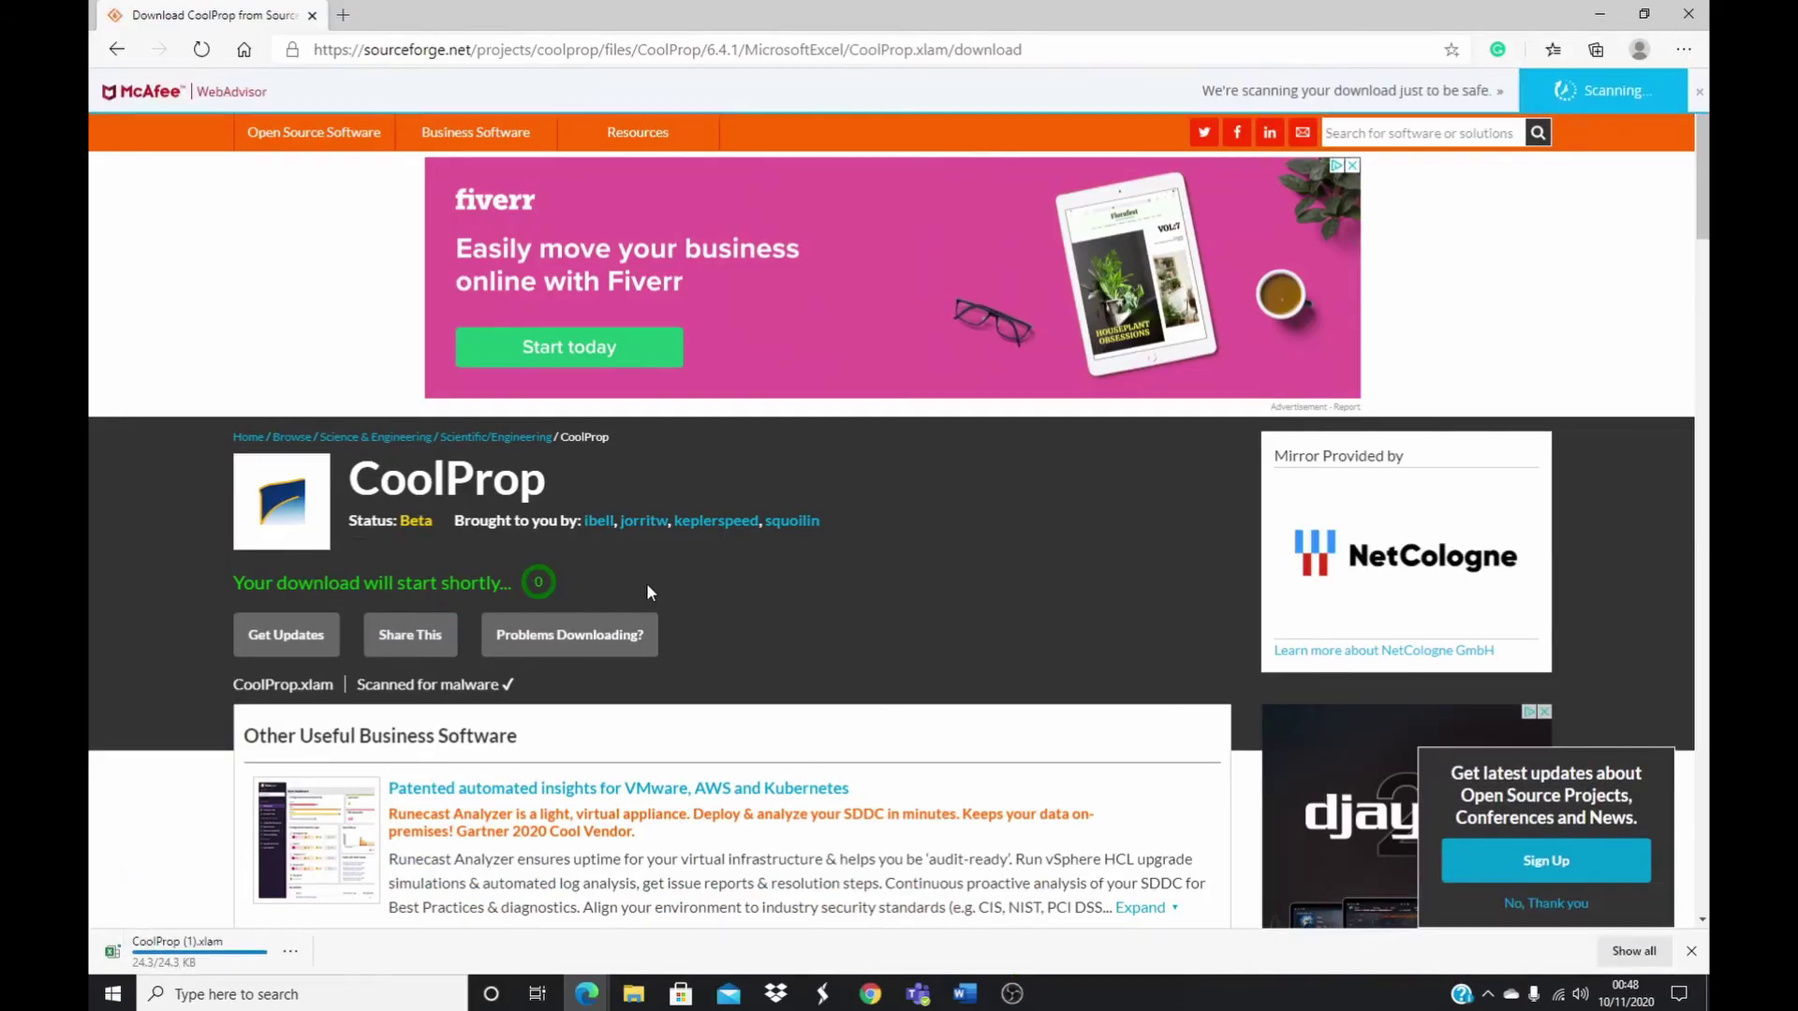
{"action": "scroll", "coordinate": [649, 588], "scroll_direction": "down", "scroll_amount": 2}
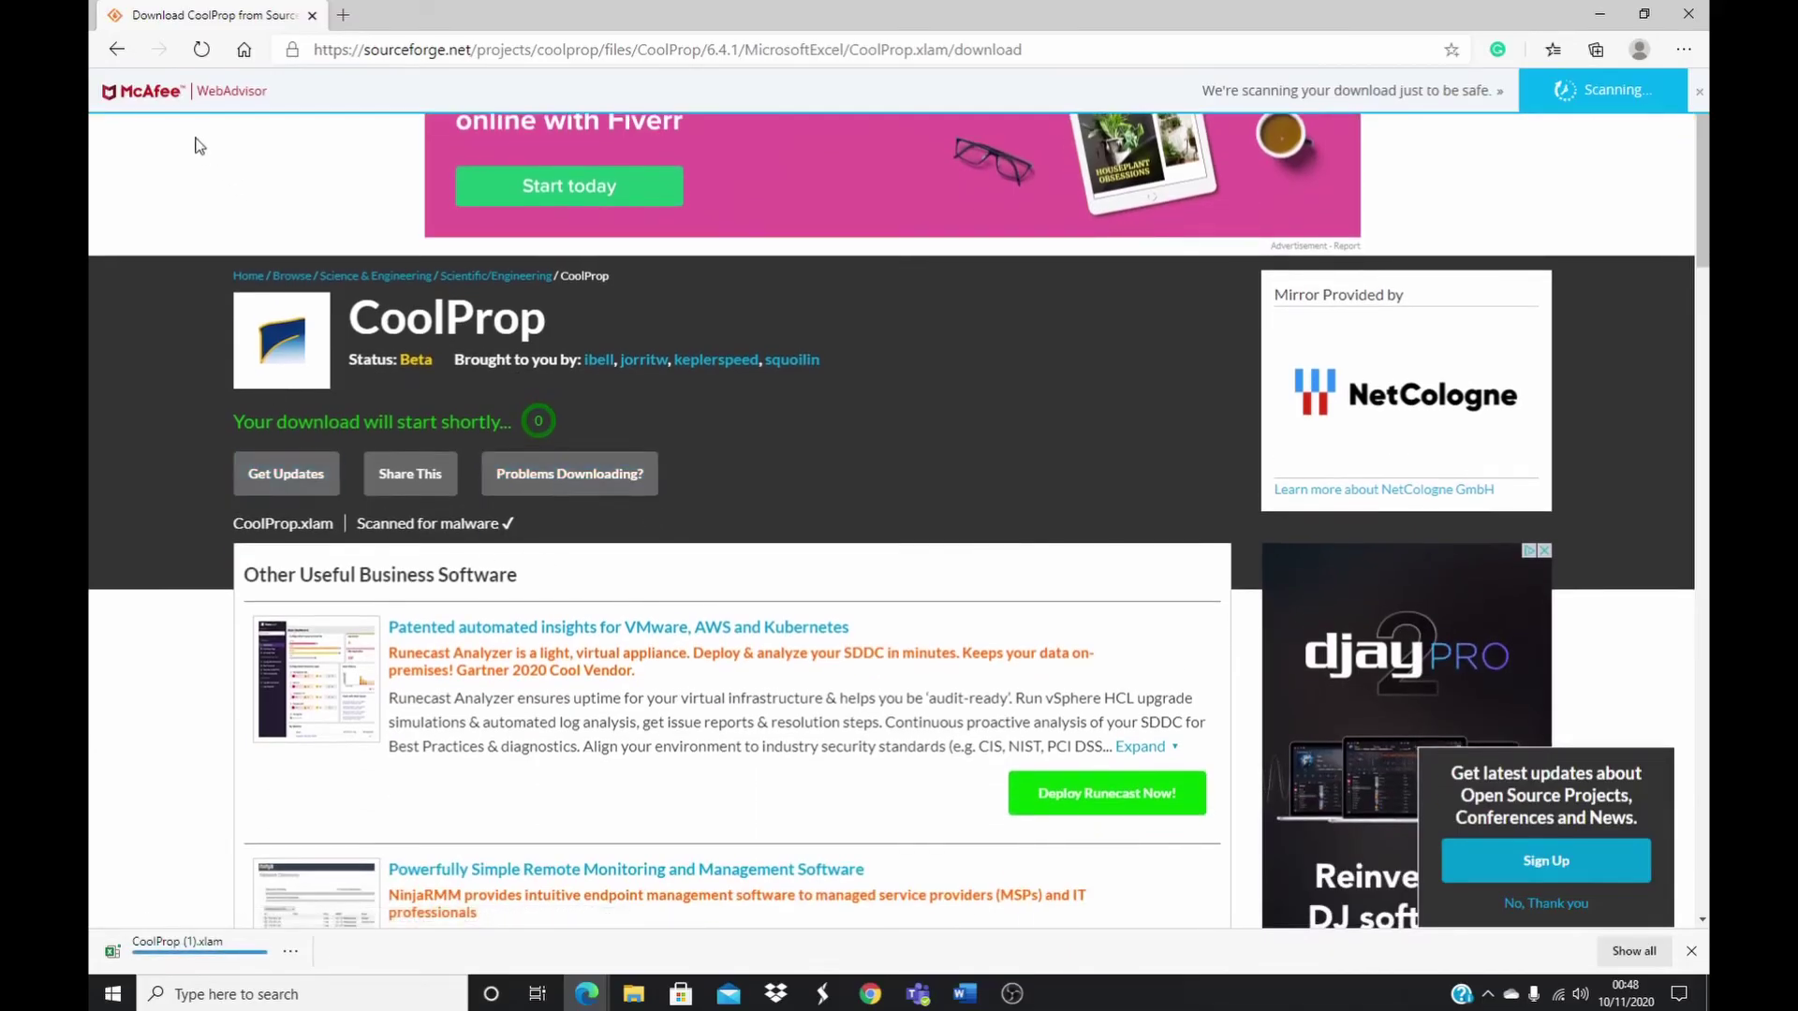
{"action": "left_click", "coordinate": [116, 51]}
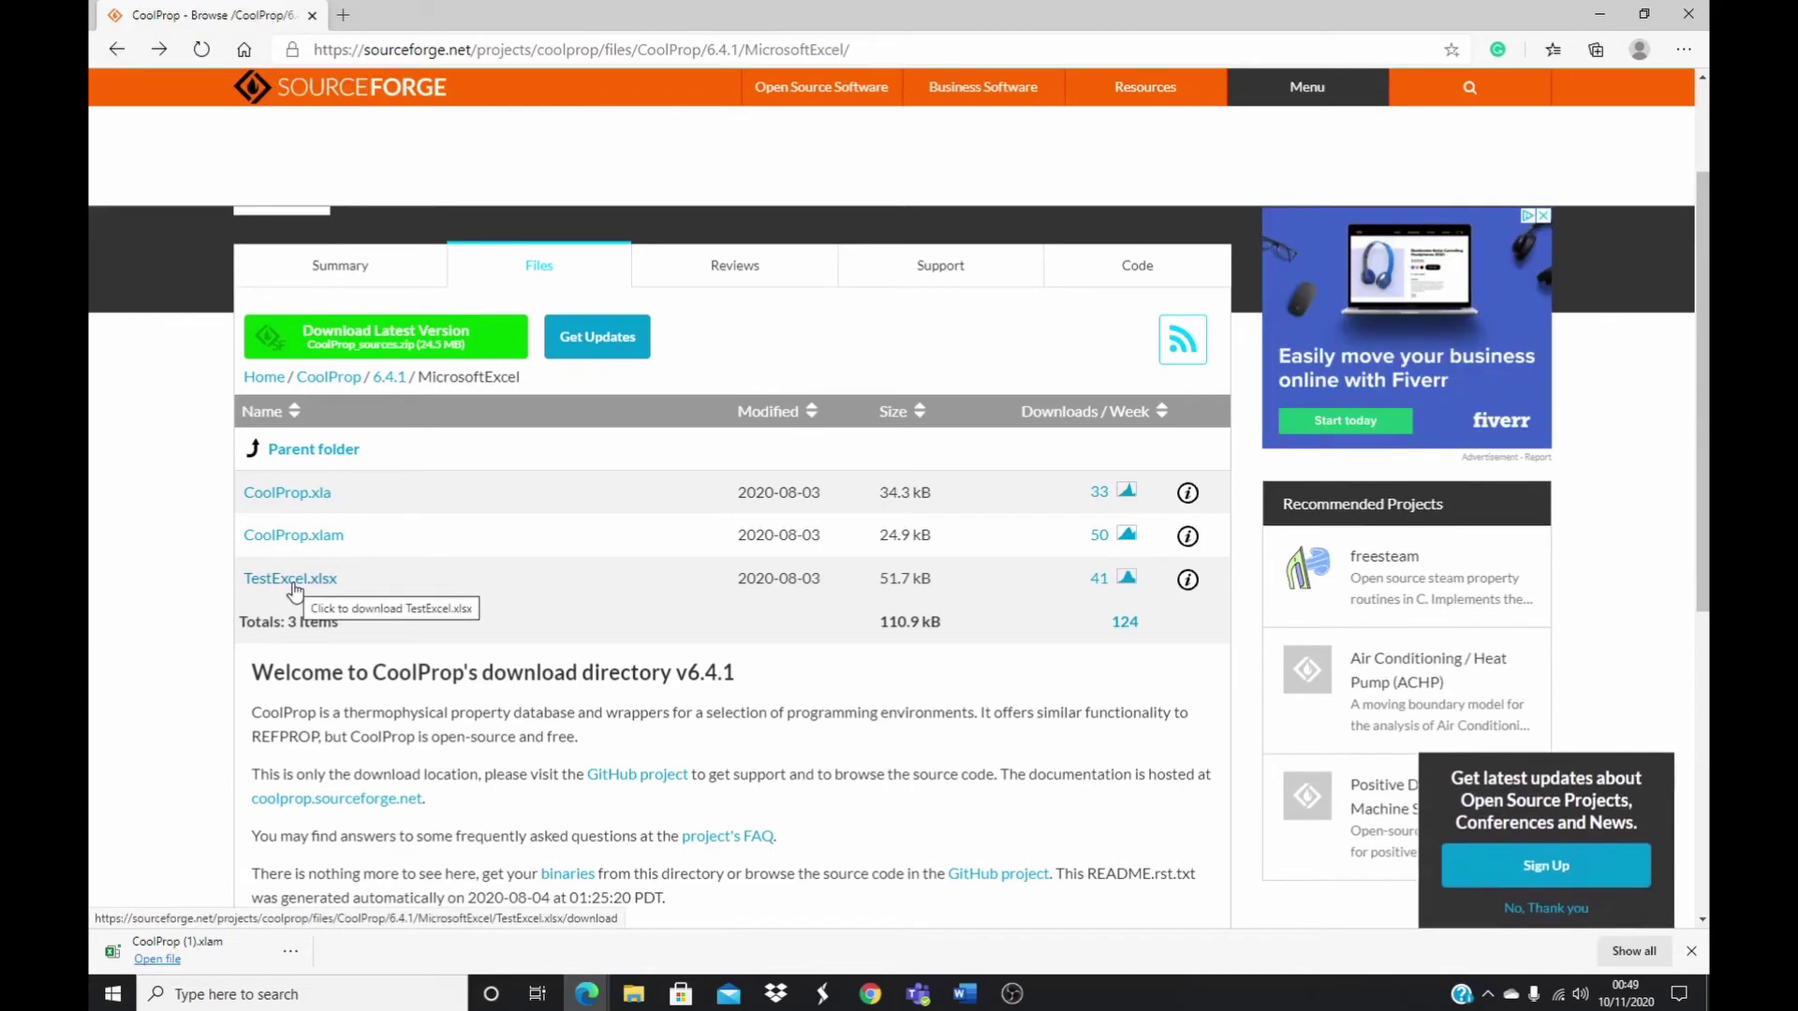
- Go up to 6.4.1, into shared_library > Windows > 64bit, and download CoolProp.dll
{"action": "left_click", "coordinate": [299, 459]}
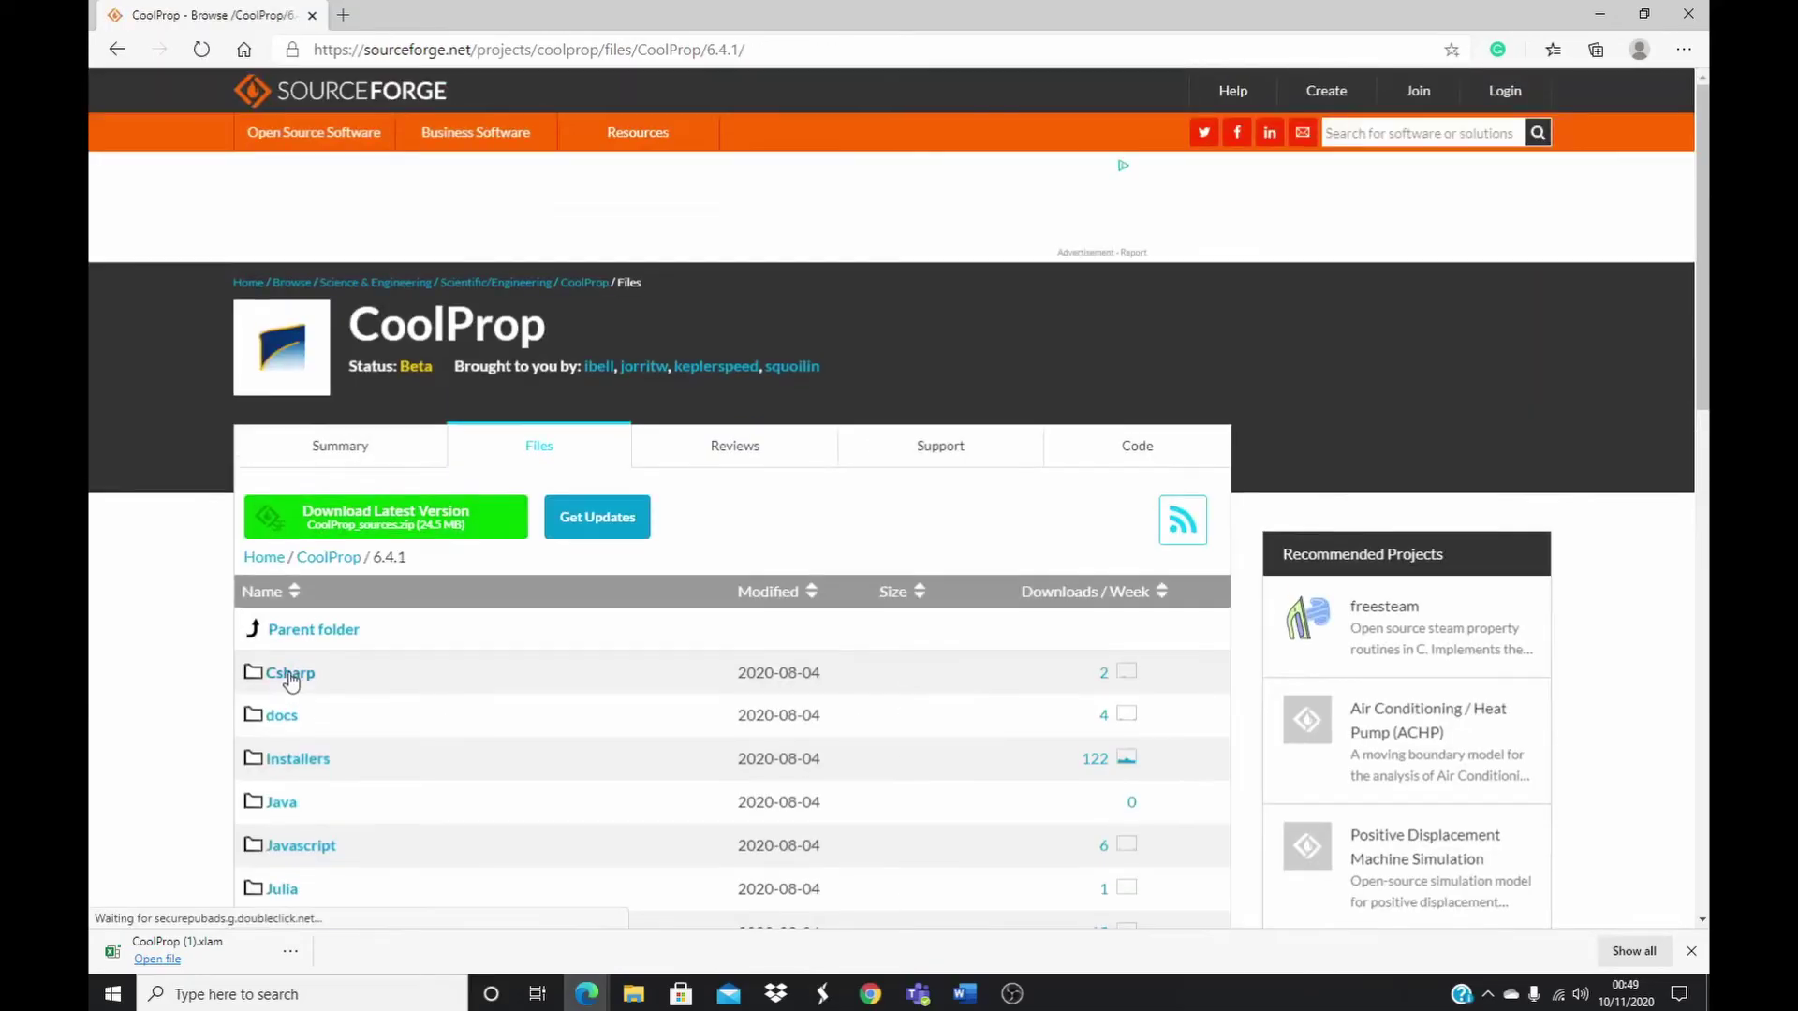
{"action": "scroll", "coordinate": [293, 683], "scroll_direction": "down", "scroll_amount": 1}
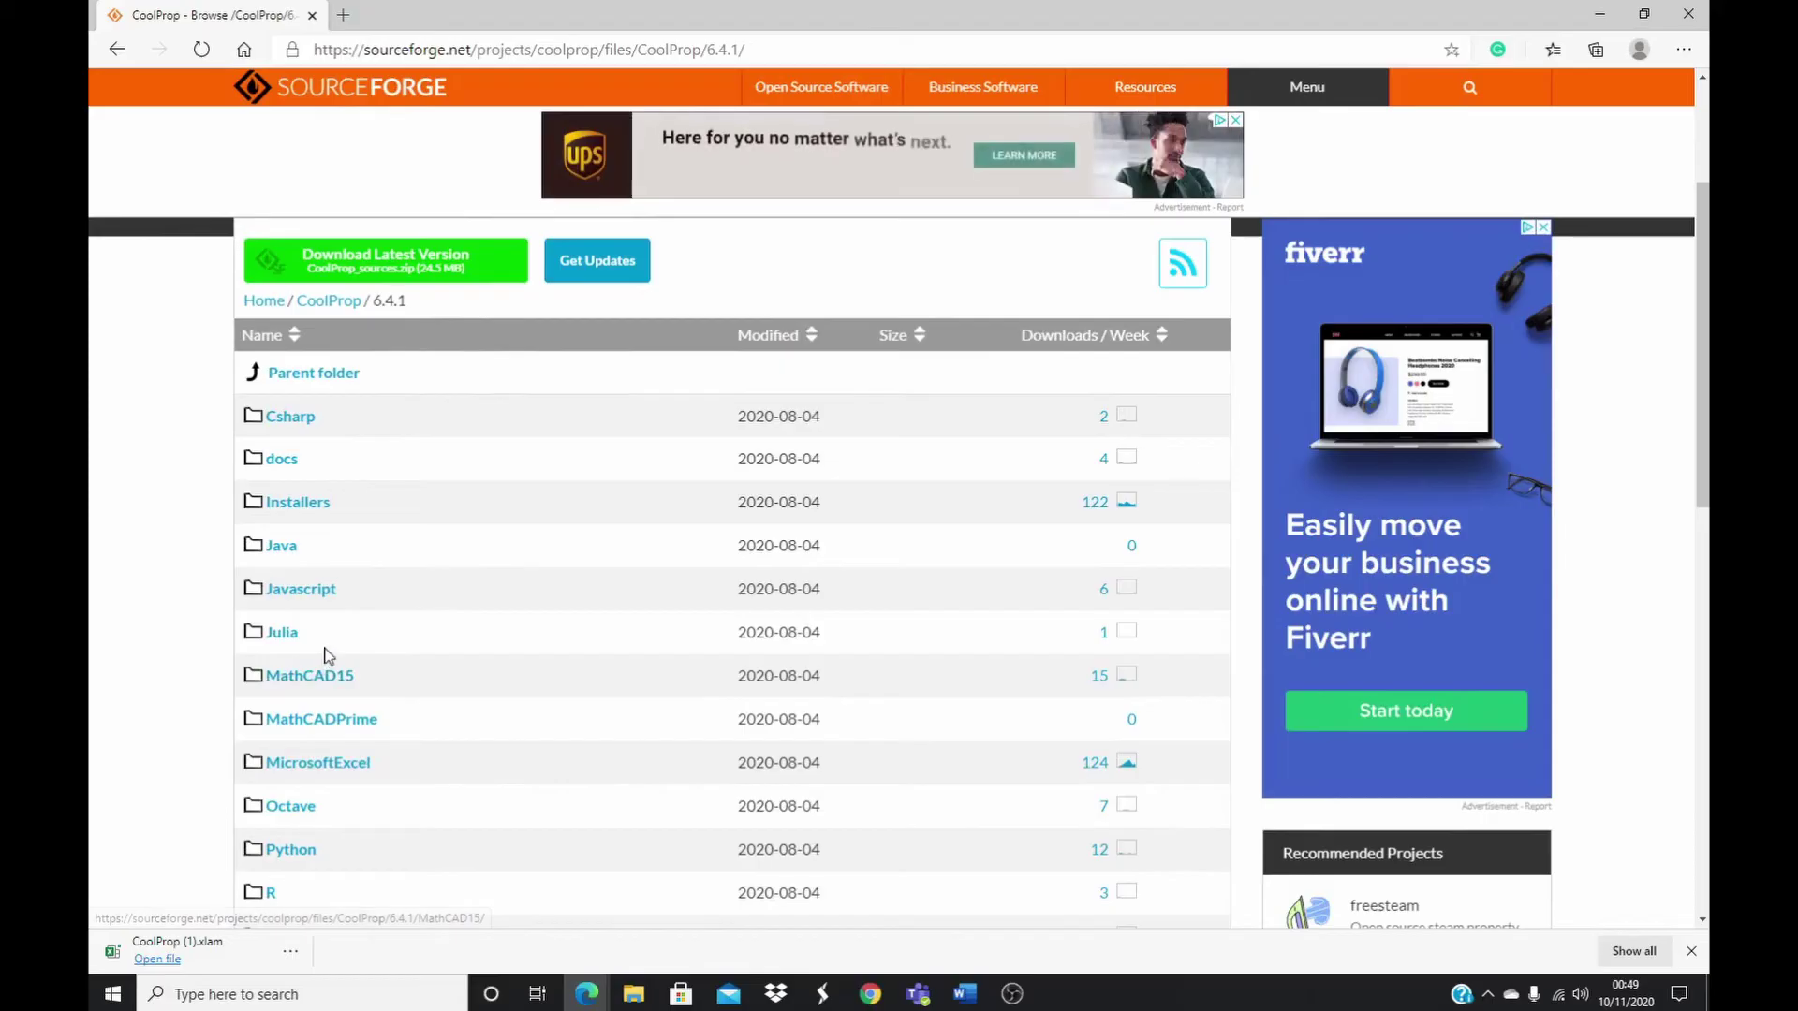
{"action": "scroll", "coordinate": [328, 652], "scroll_direction": "down", "scroll_amount": 4}
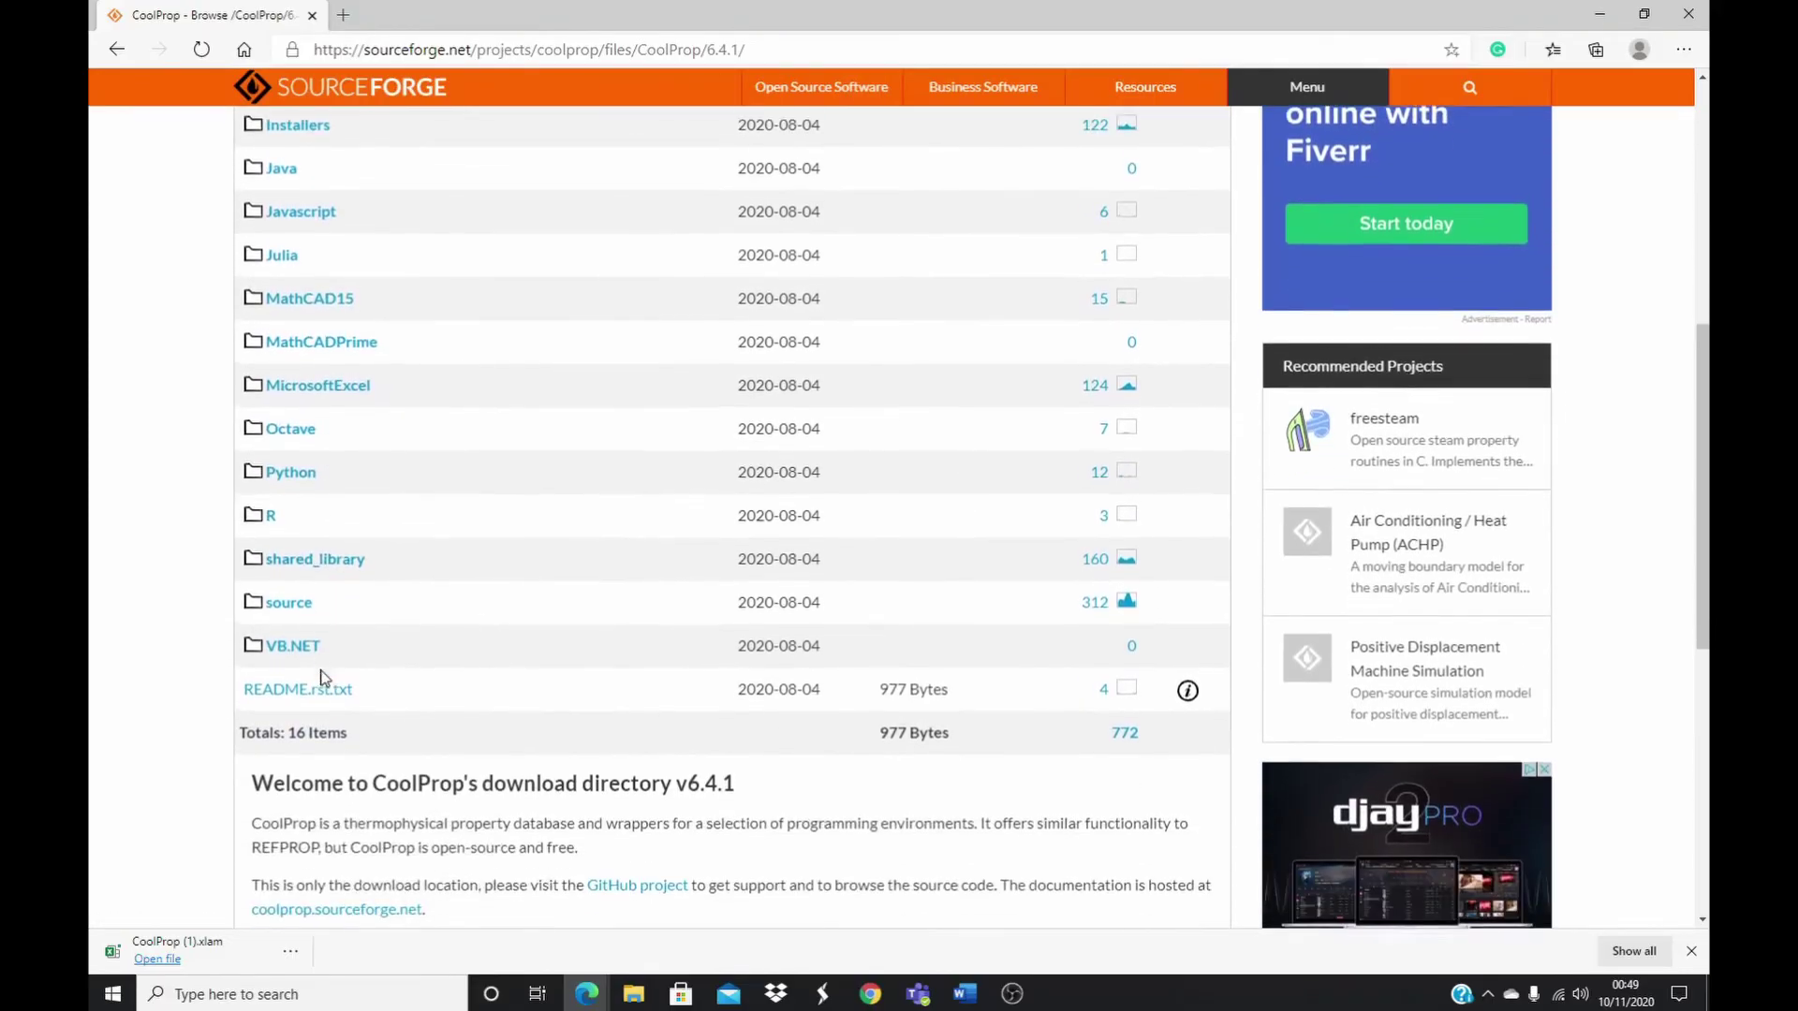
{"action": "scroll", "coordinate": [324, 681], "scroll_direction": "up", "scroll_amount": 3}
{"action": "scroll", "coordinate": [327, 681], "scroll_direction": "up", "scroll_amount": 4}
{"action": "scroll", "coordinate": [329, 675], "scroll_direction": "down", "scroll_amount": 7}
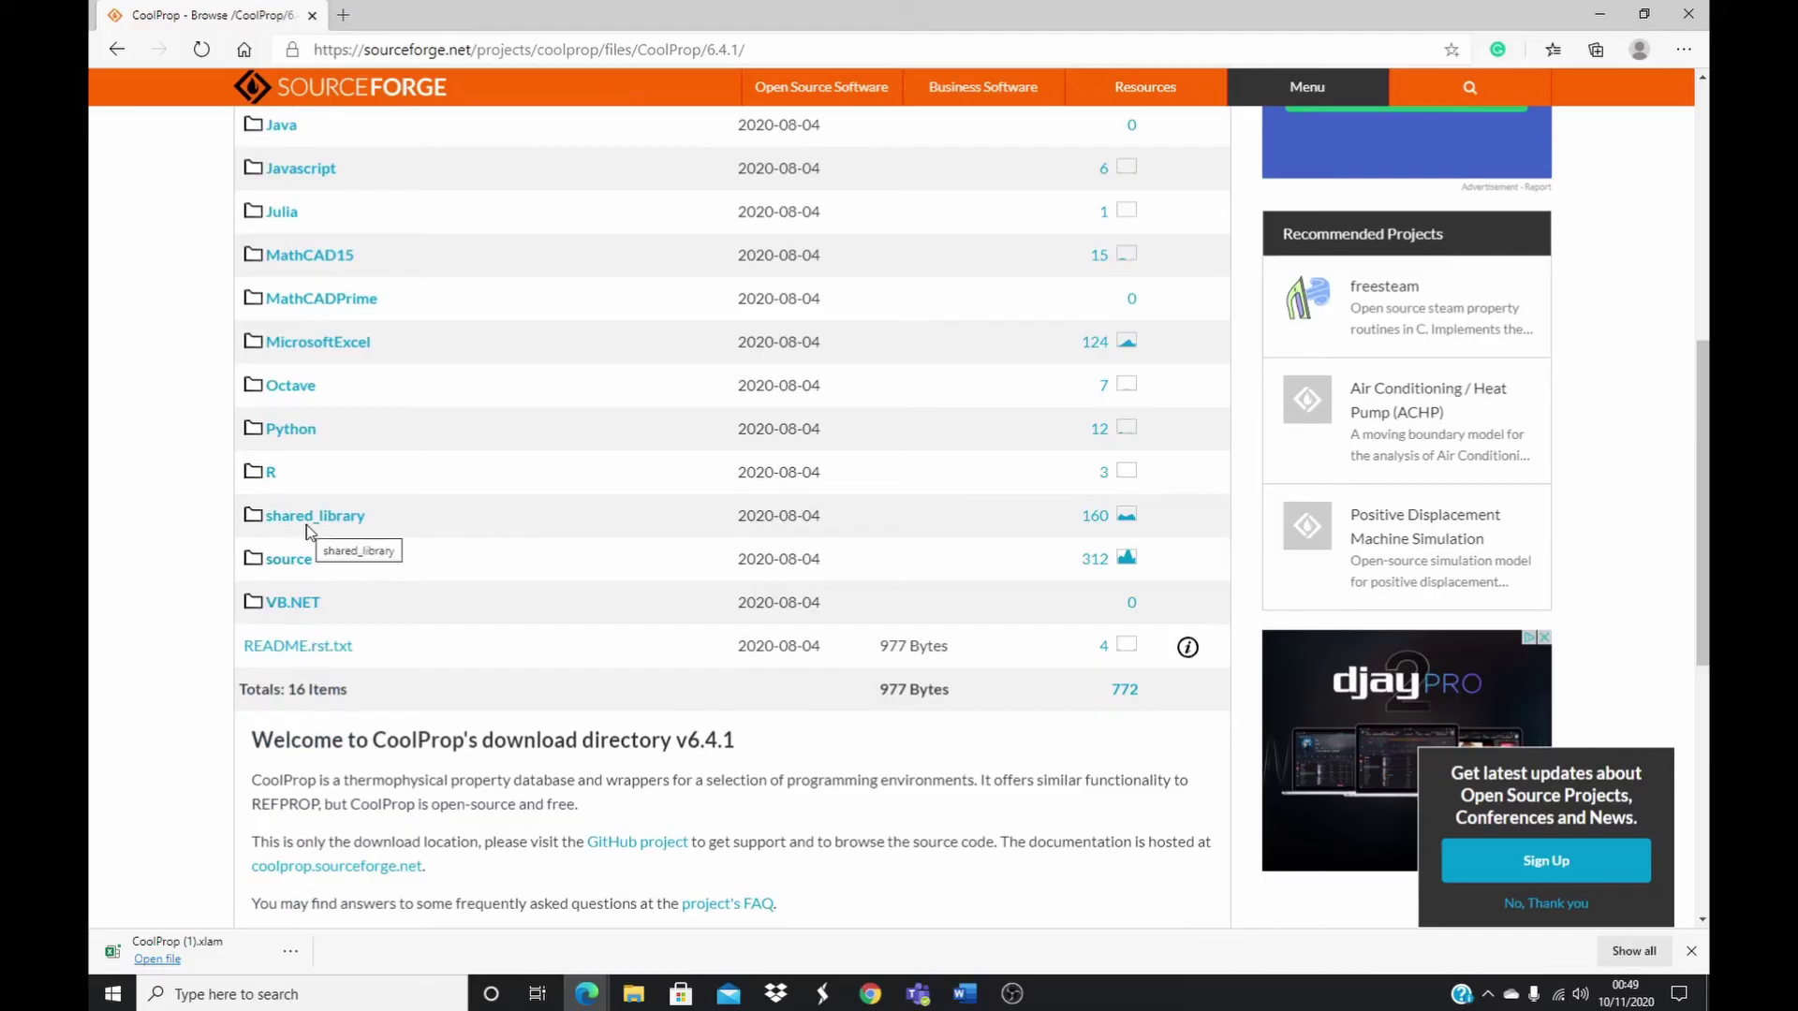
{"action": "left_click", "coordinate": [321, 517]}
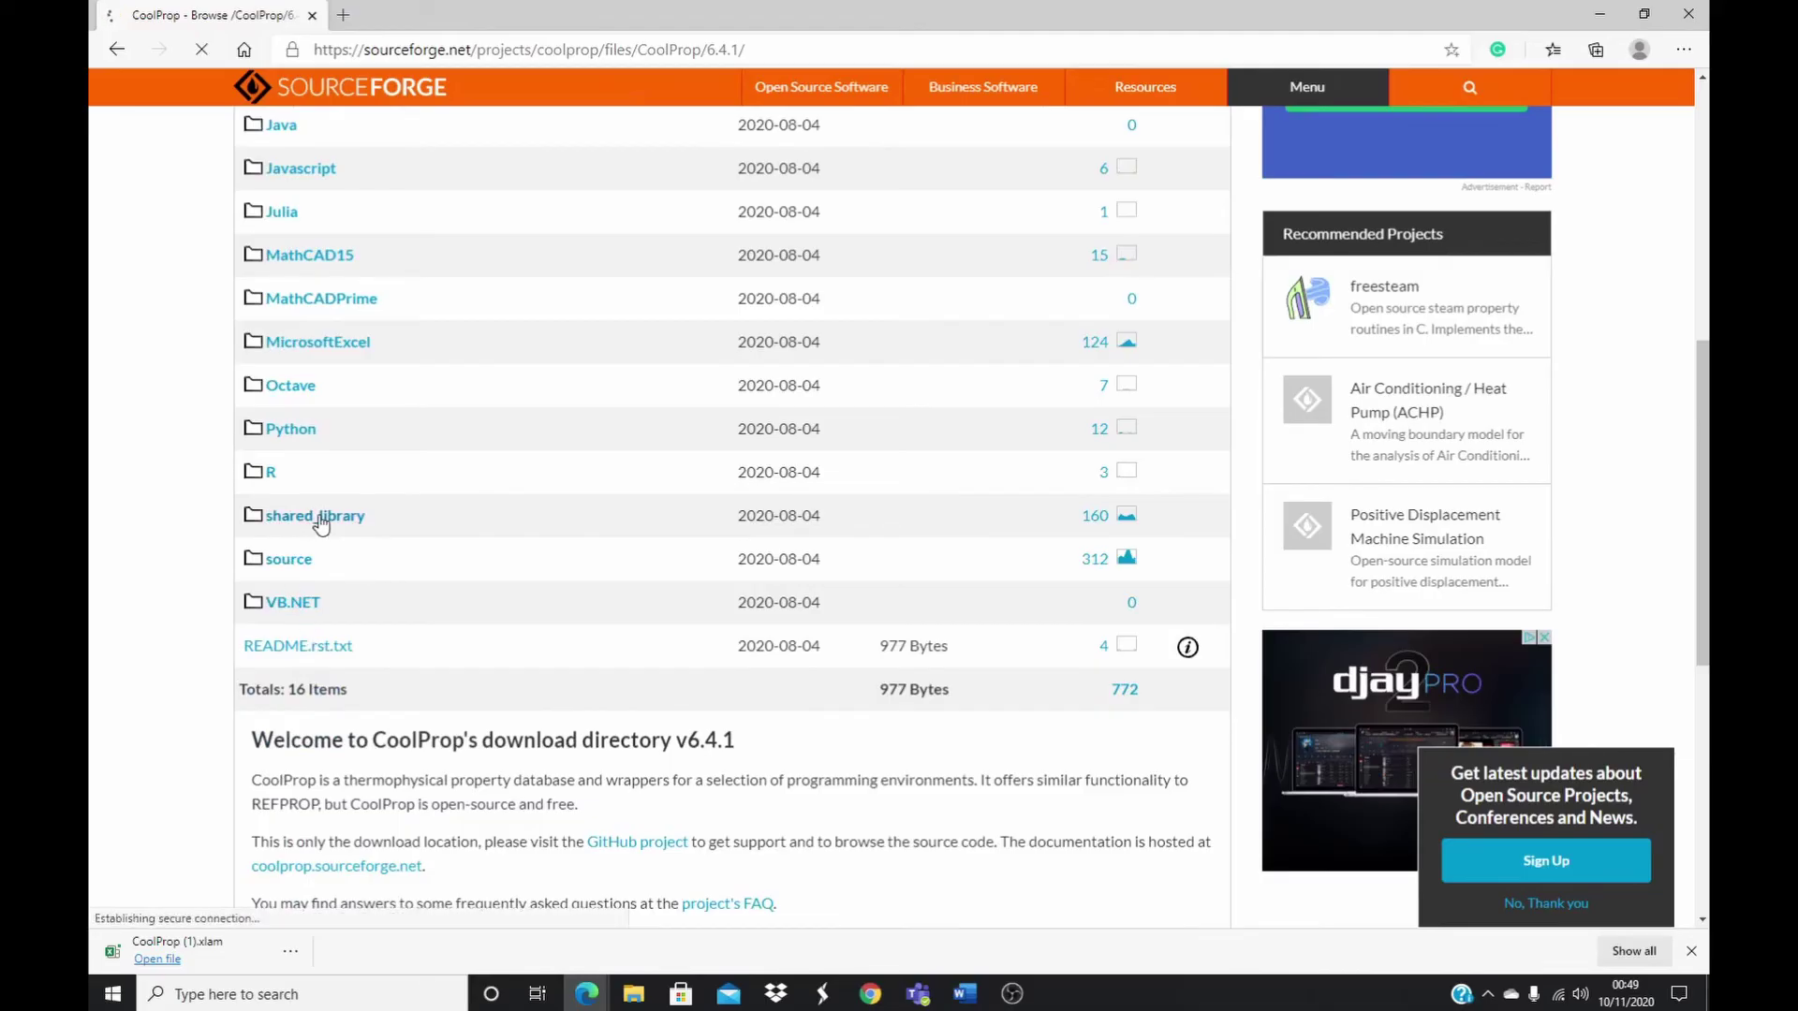
{"action": "scroll", "coordinate": [350, 689], "scroll_direction": "down", "scroll_amount": 1}
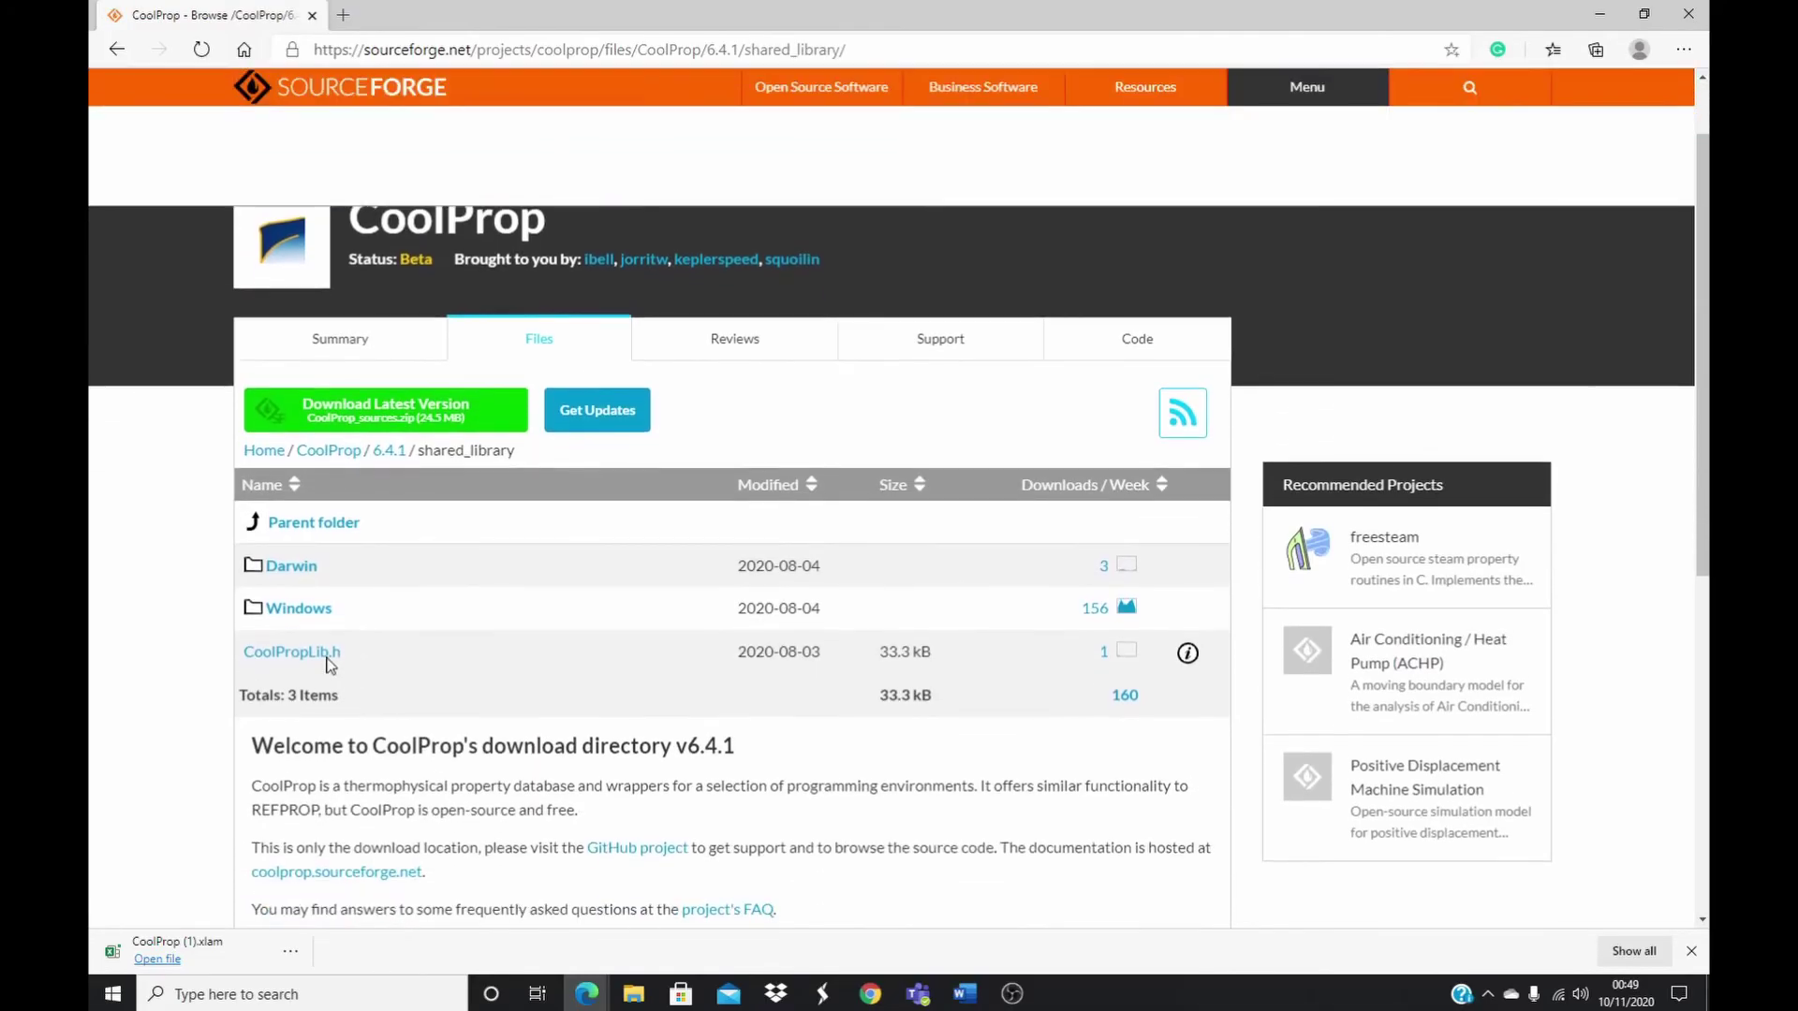
{"action": "left_click", "coordinate": [300, 615]}
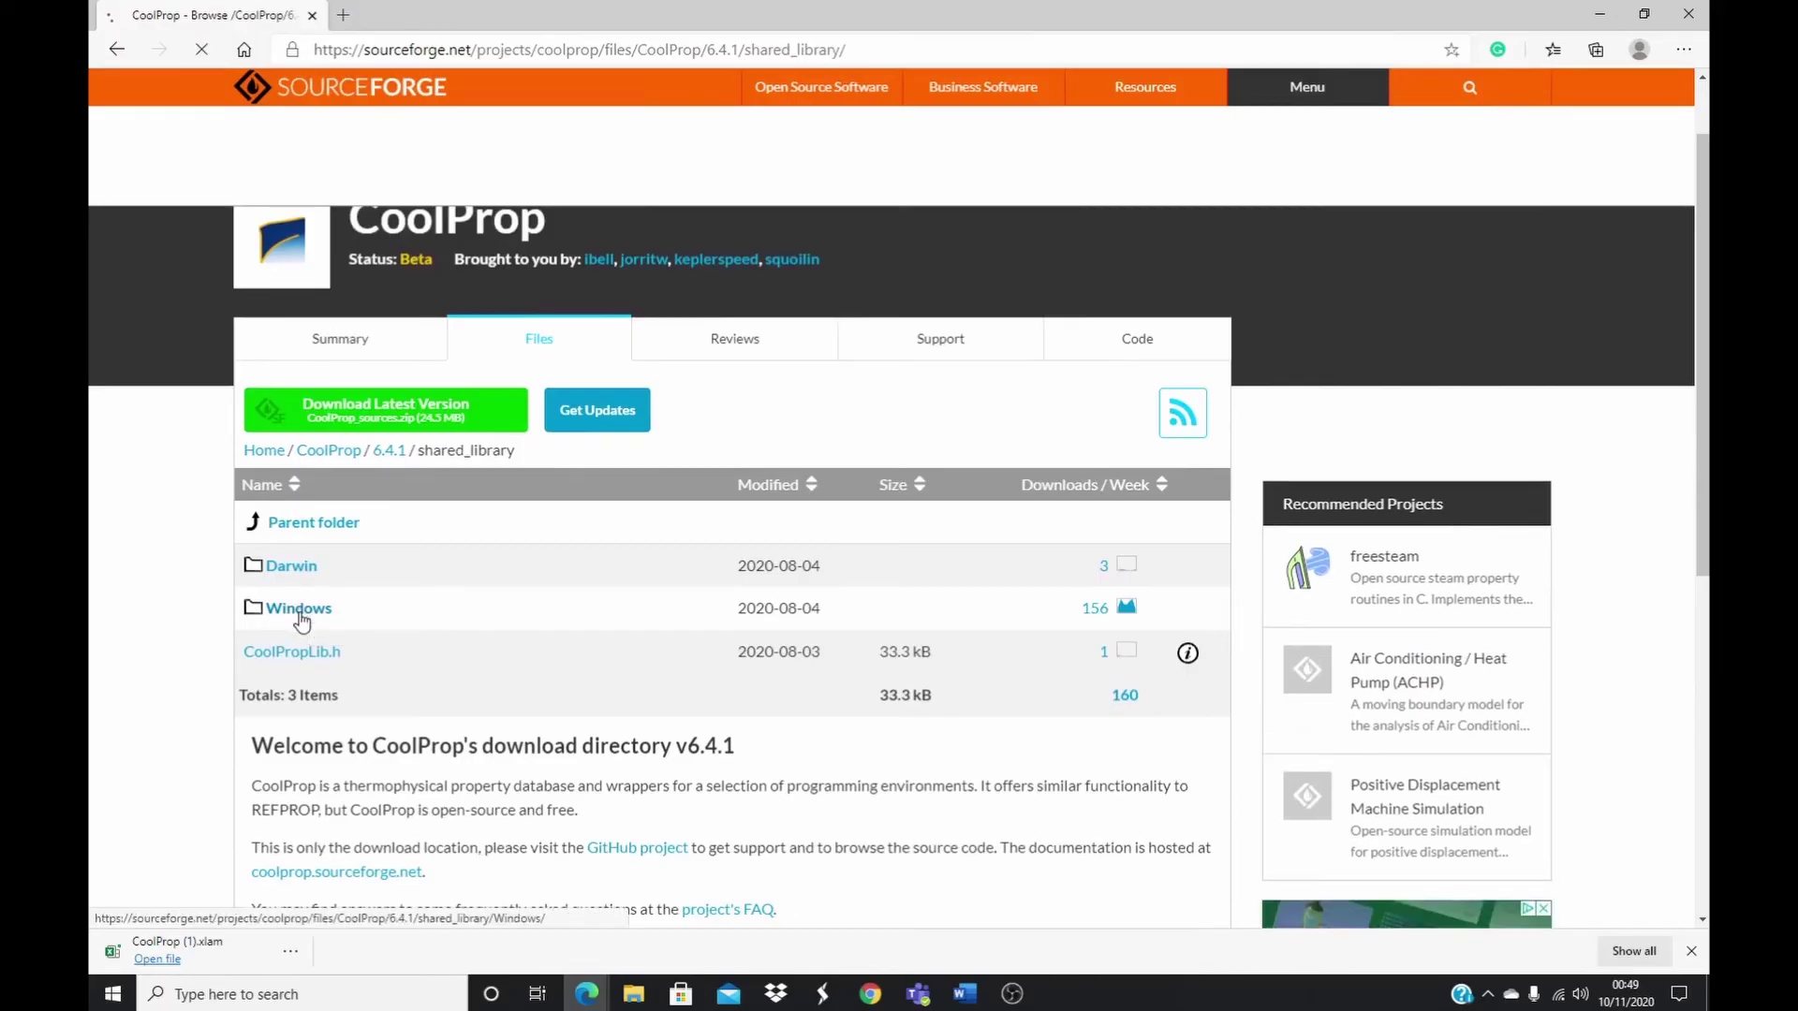
{"action": "scroll", "coordinate": [323, 670], "scroll_direction": "down", "scroll_amount": 1}
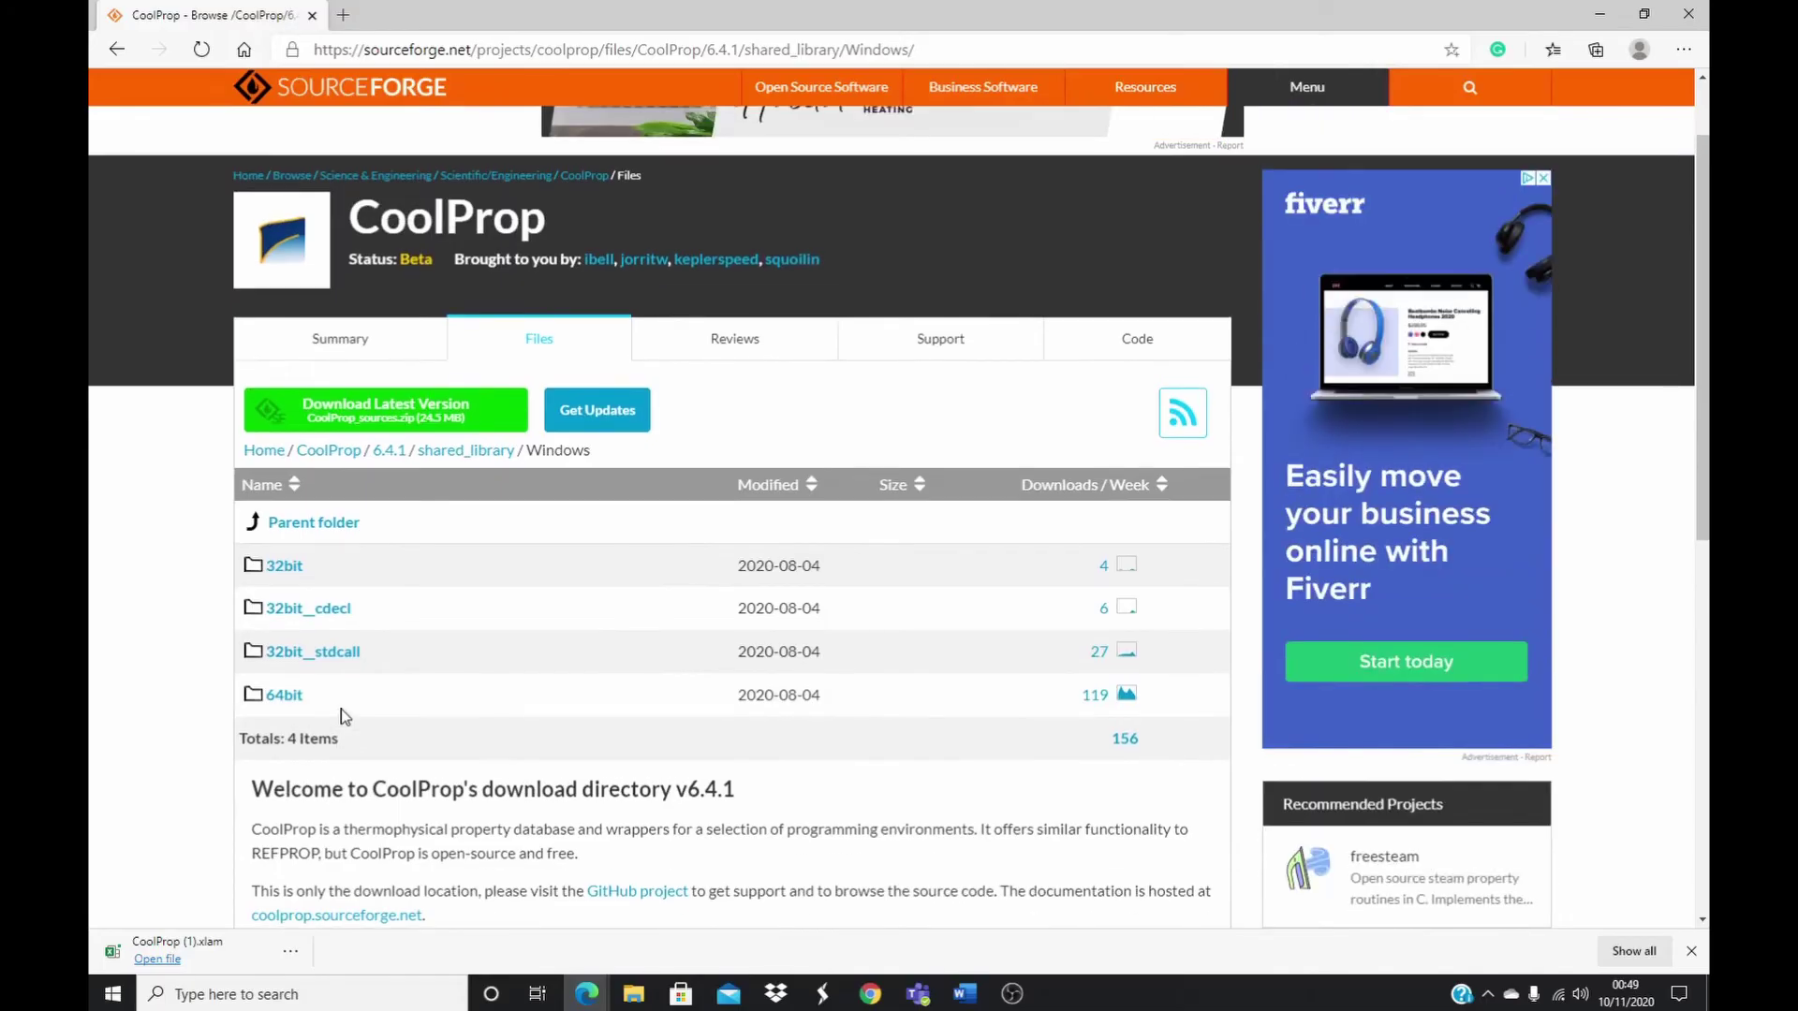
{"action": "left_click", "coordinate": [291, 702]}
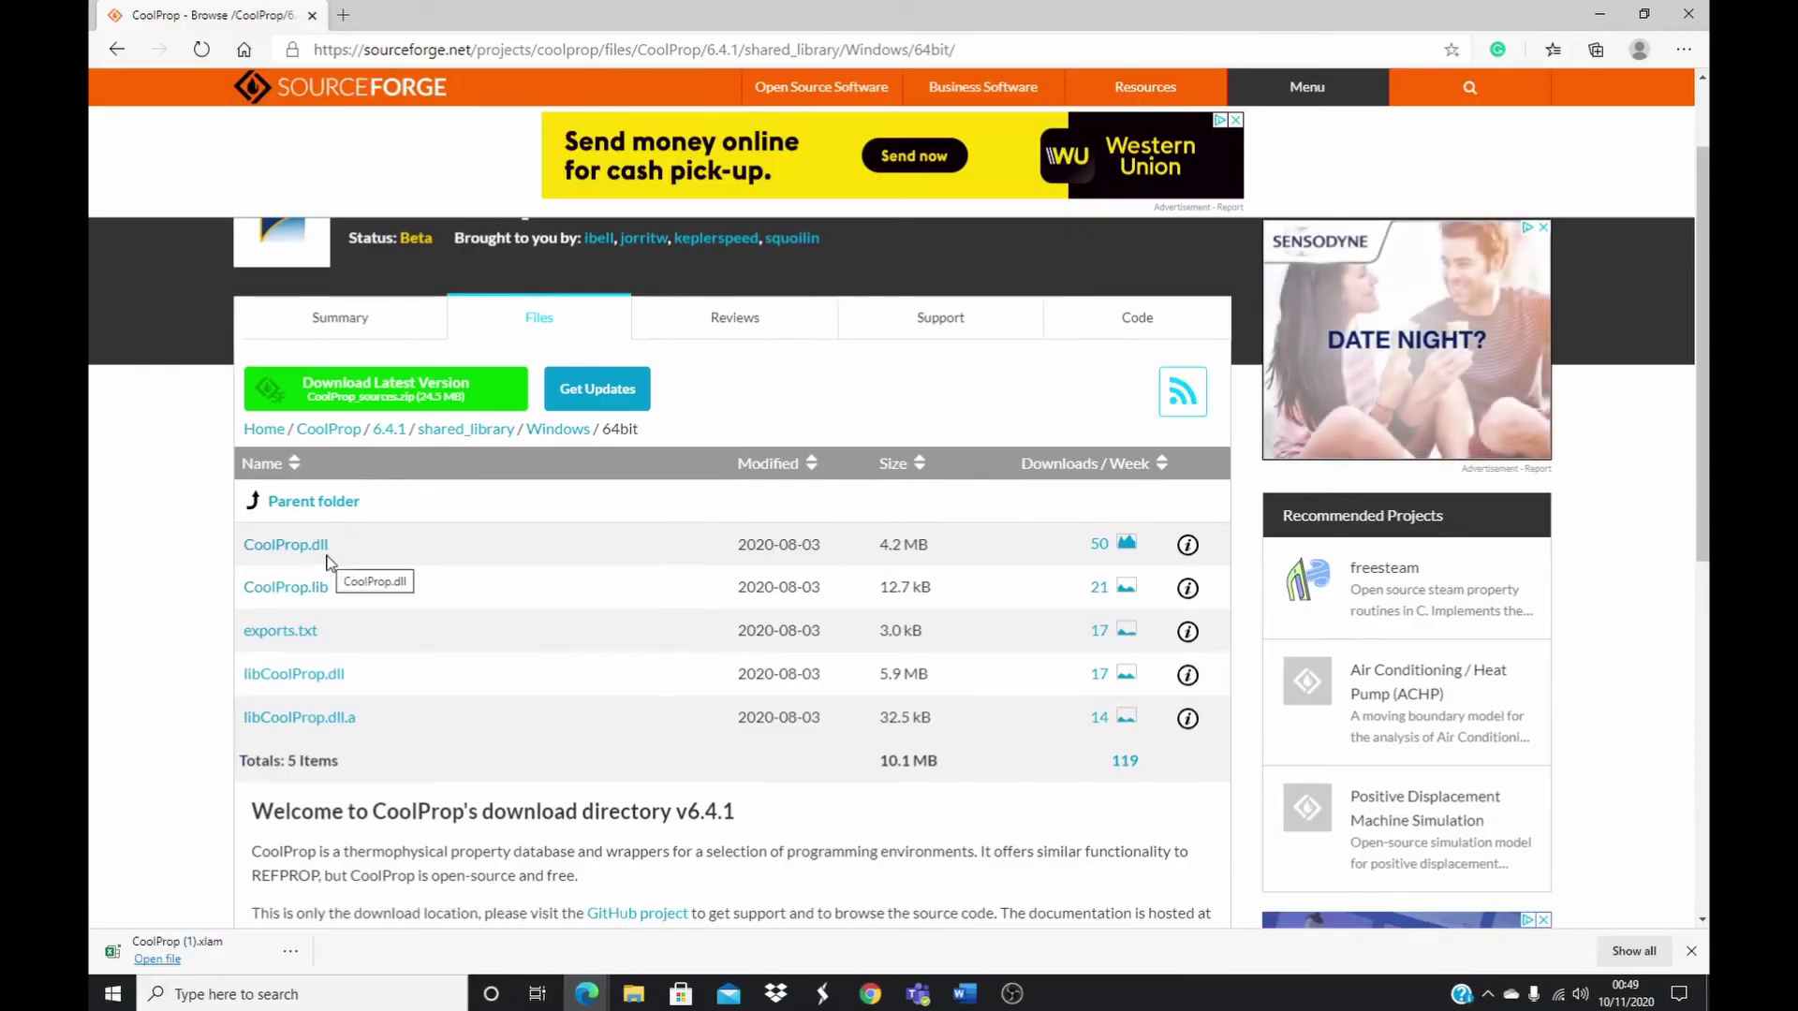
{"action": "left_click", "coordinate": [290, 555]}
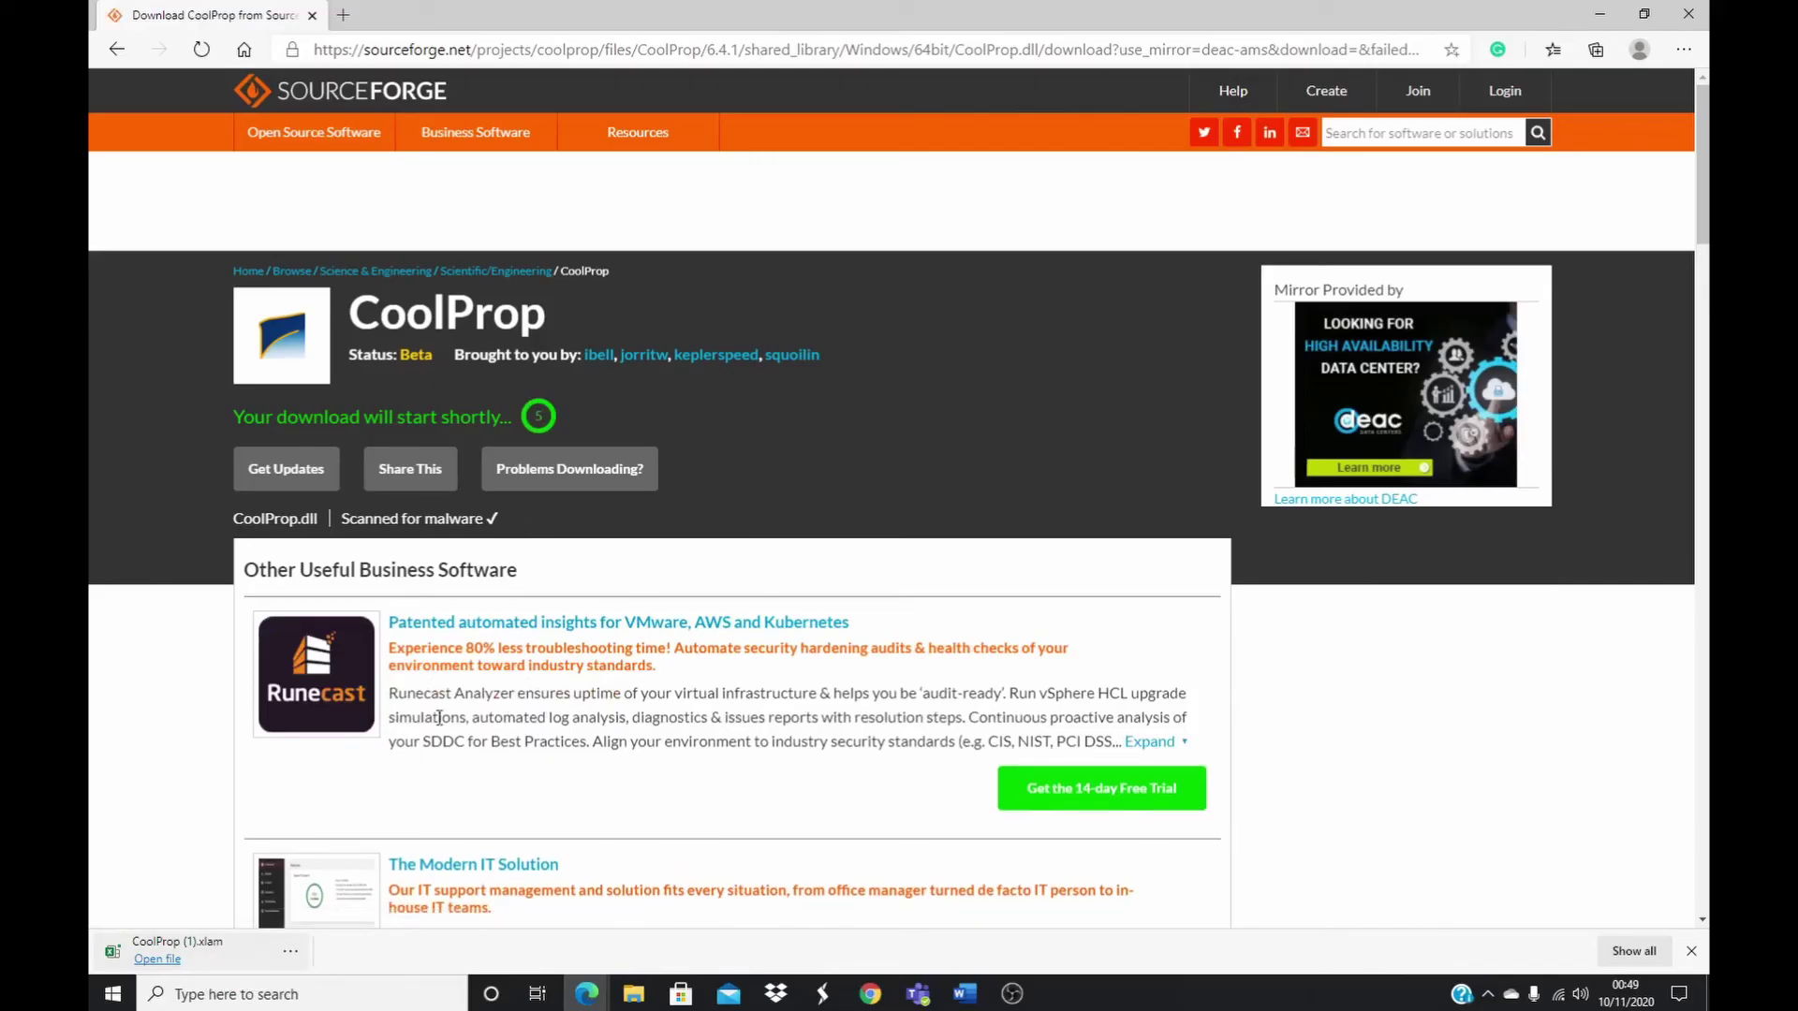
- Minimize Edge, open TestExcel from the desktop, and view File > Options > Add-ins
{"action": "left_click", "coordinate": [1597, 17]}
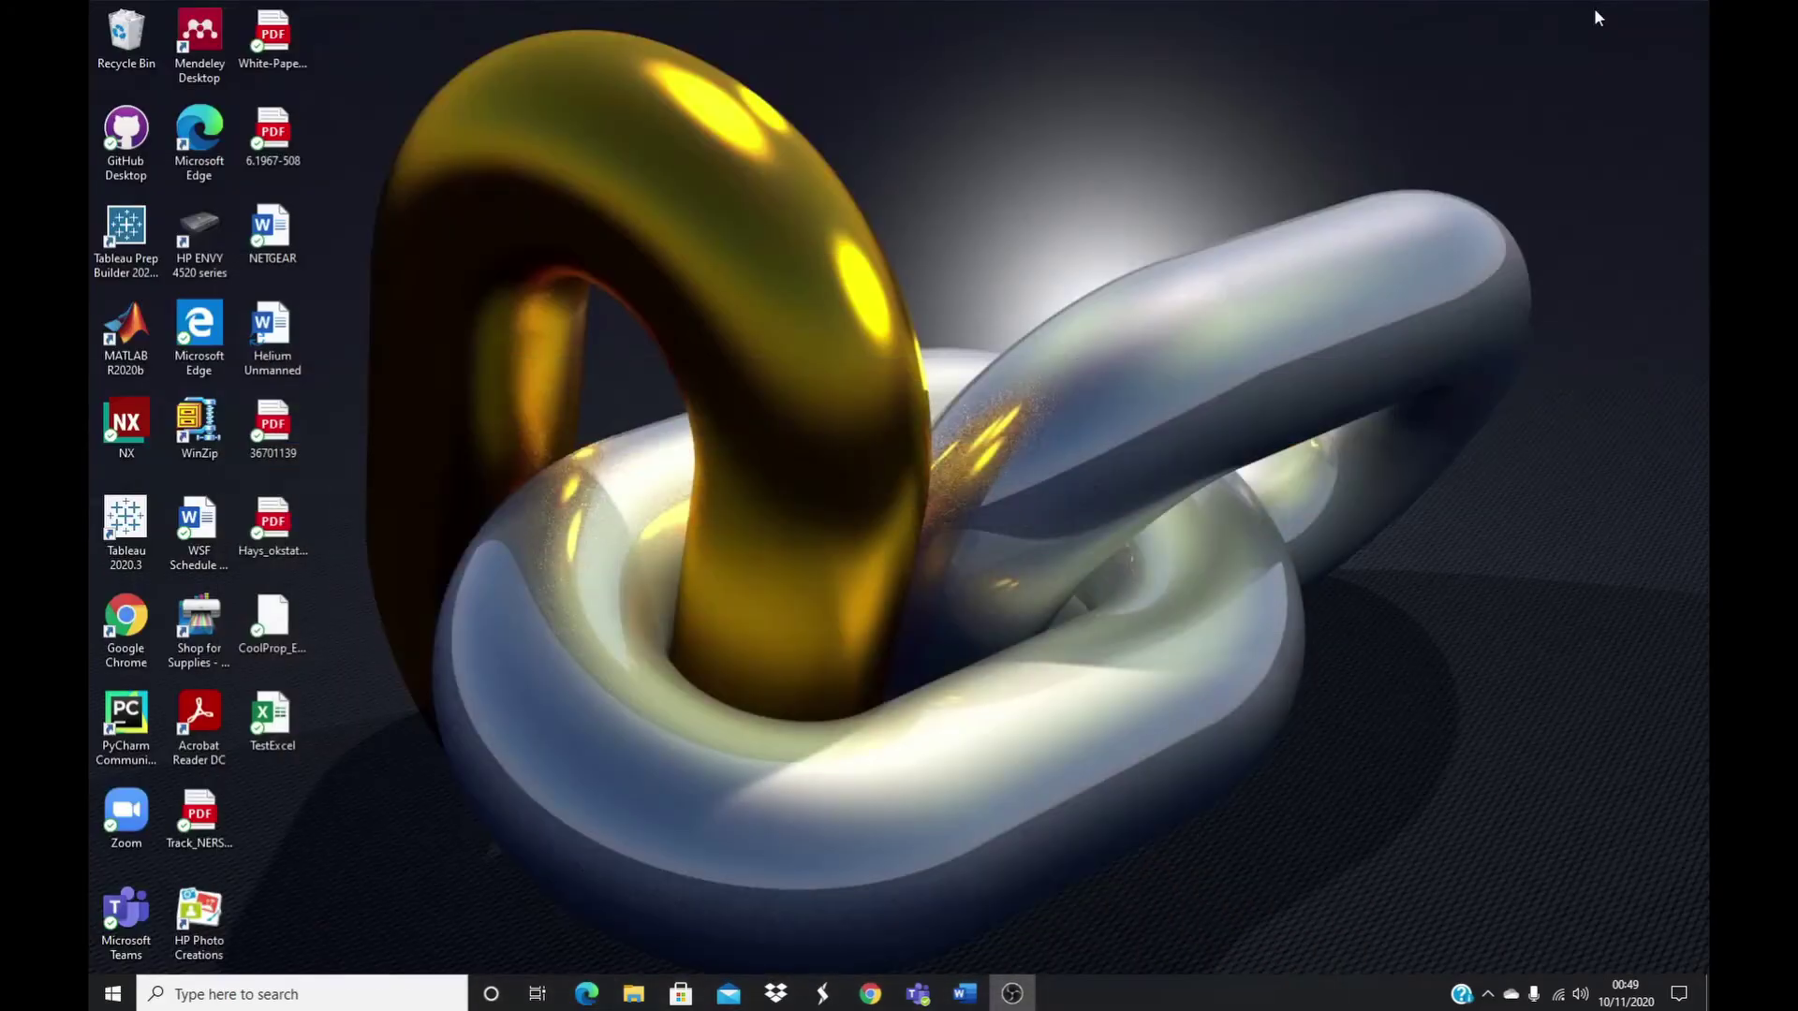
{"action": "double_click", "coordinate": [277, 728]}
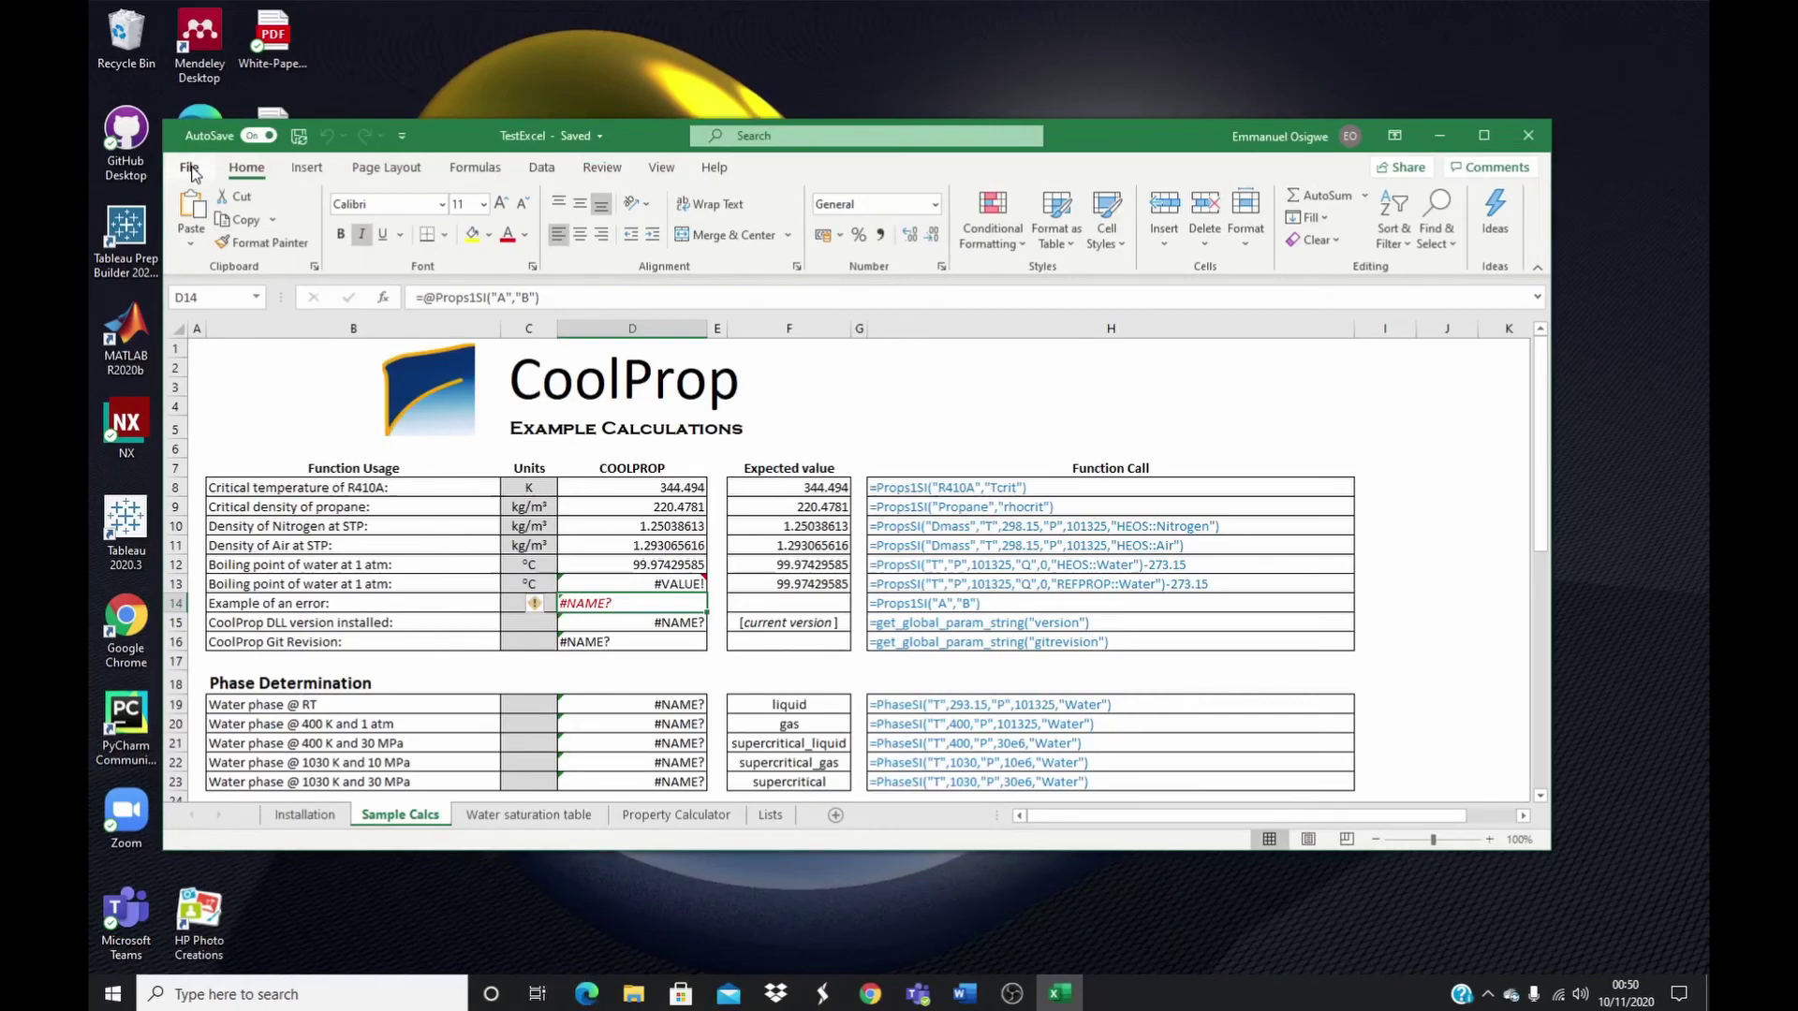
{"action": "left_click", "coordinate": [190, 167]}
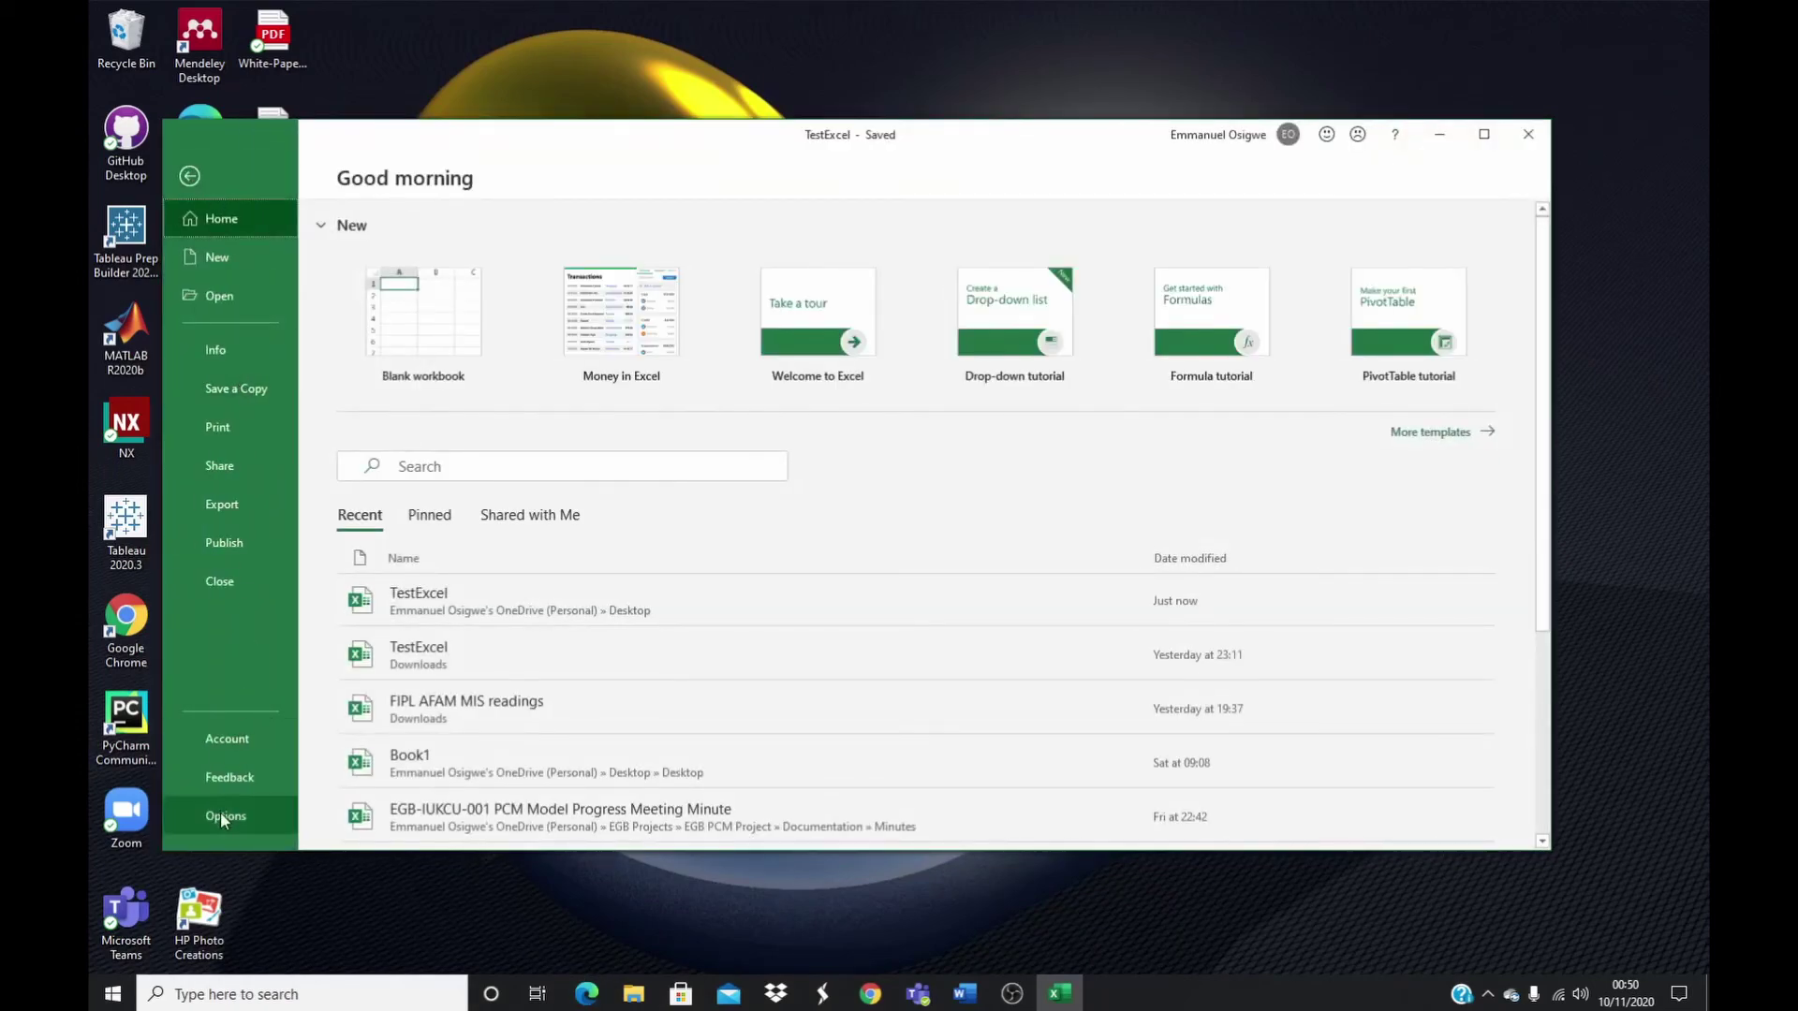
{"action": "left_click", "coordinate": [225, 814]}
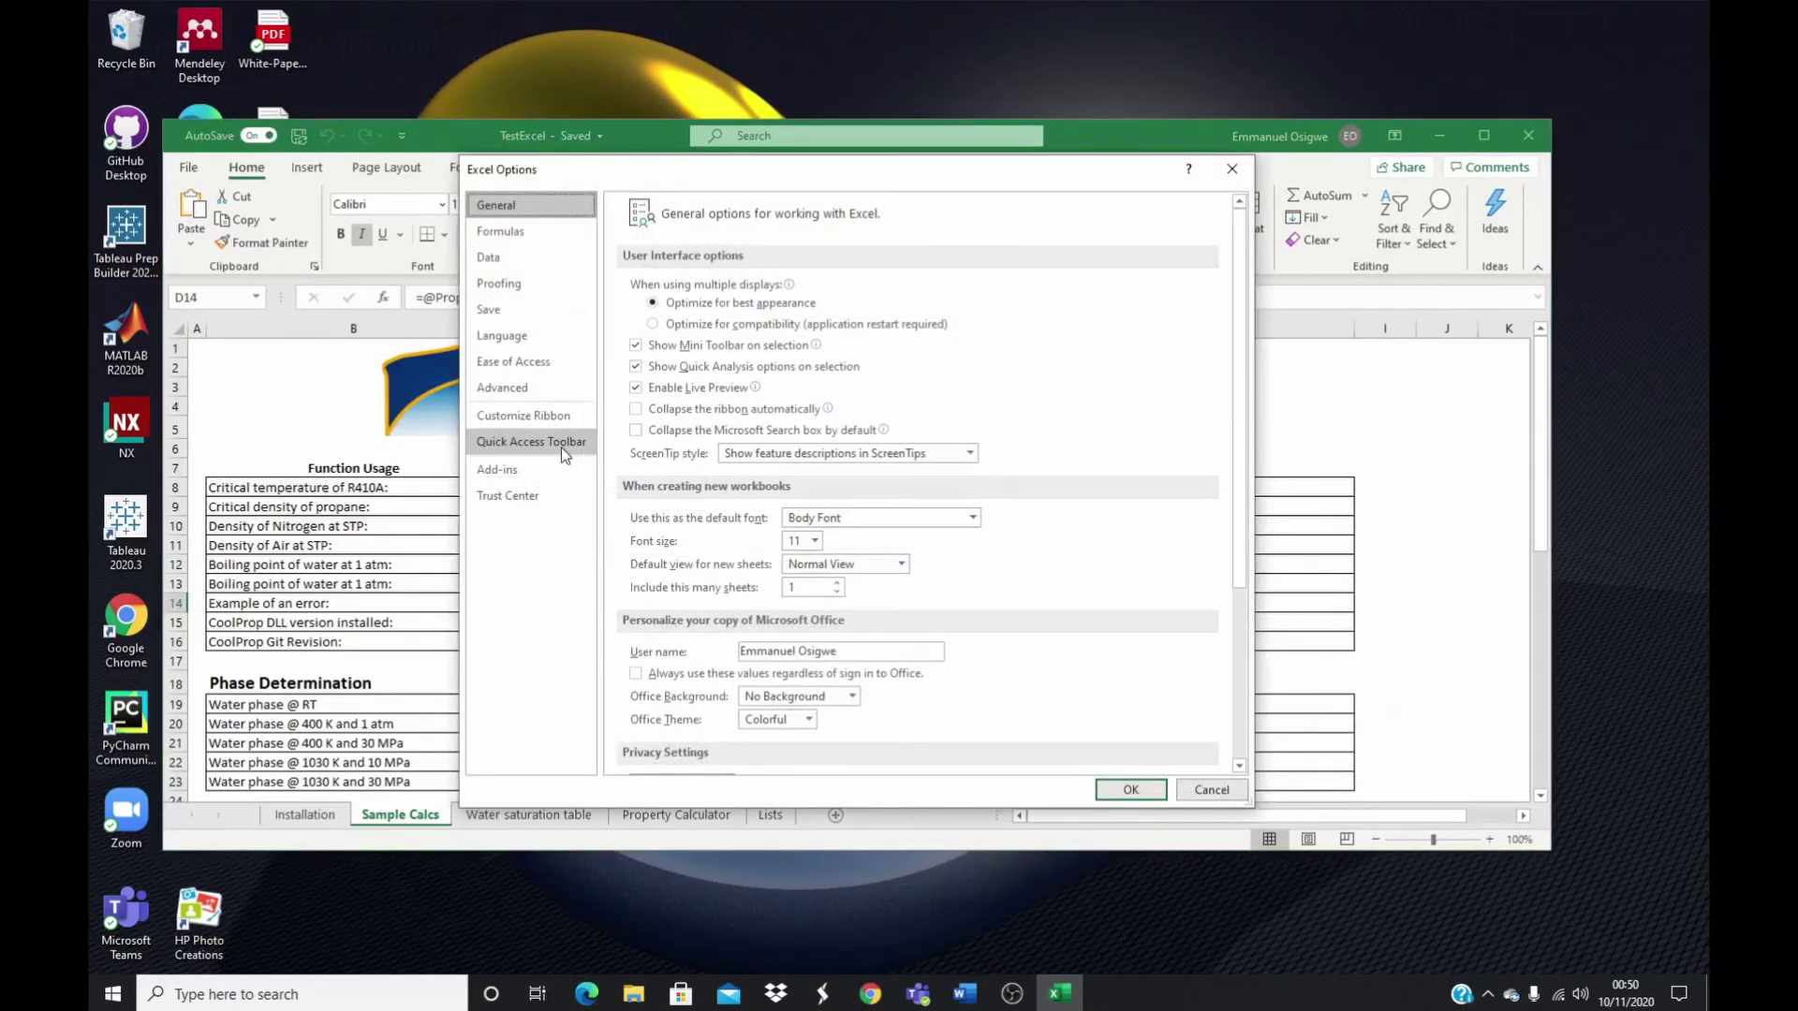
{"action": "left_click", "coordinate": [496, 470]}
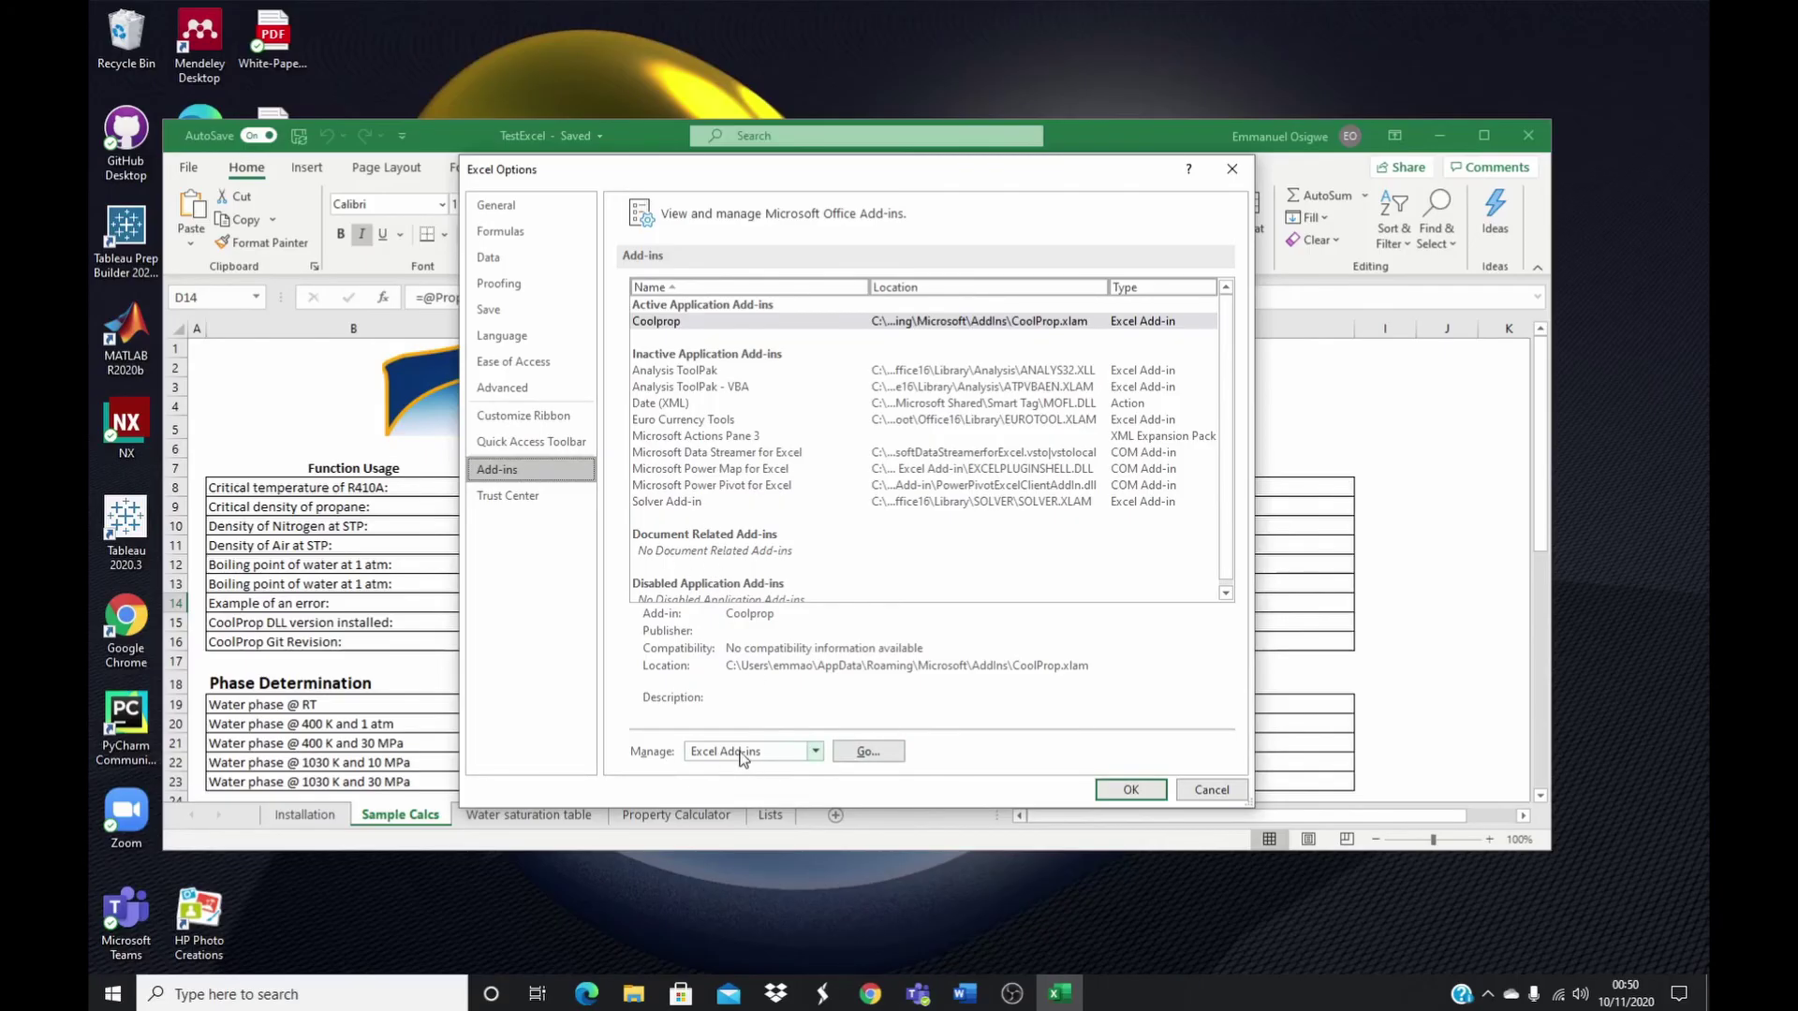
- Verify Coolprop is ticked in the Add-ins dialog, check the AddIns folder, and close both
{"action": "left_click", "coordinate": [868, 753]}
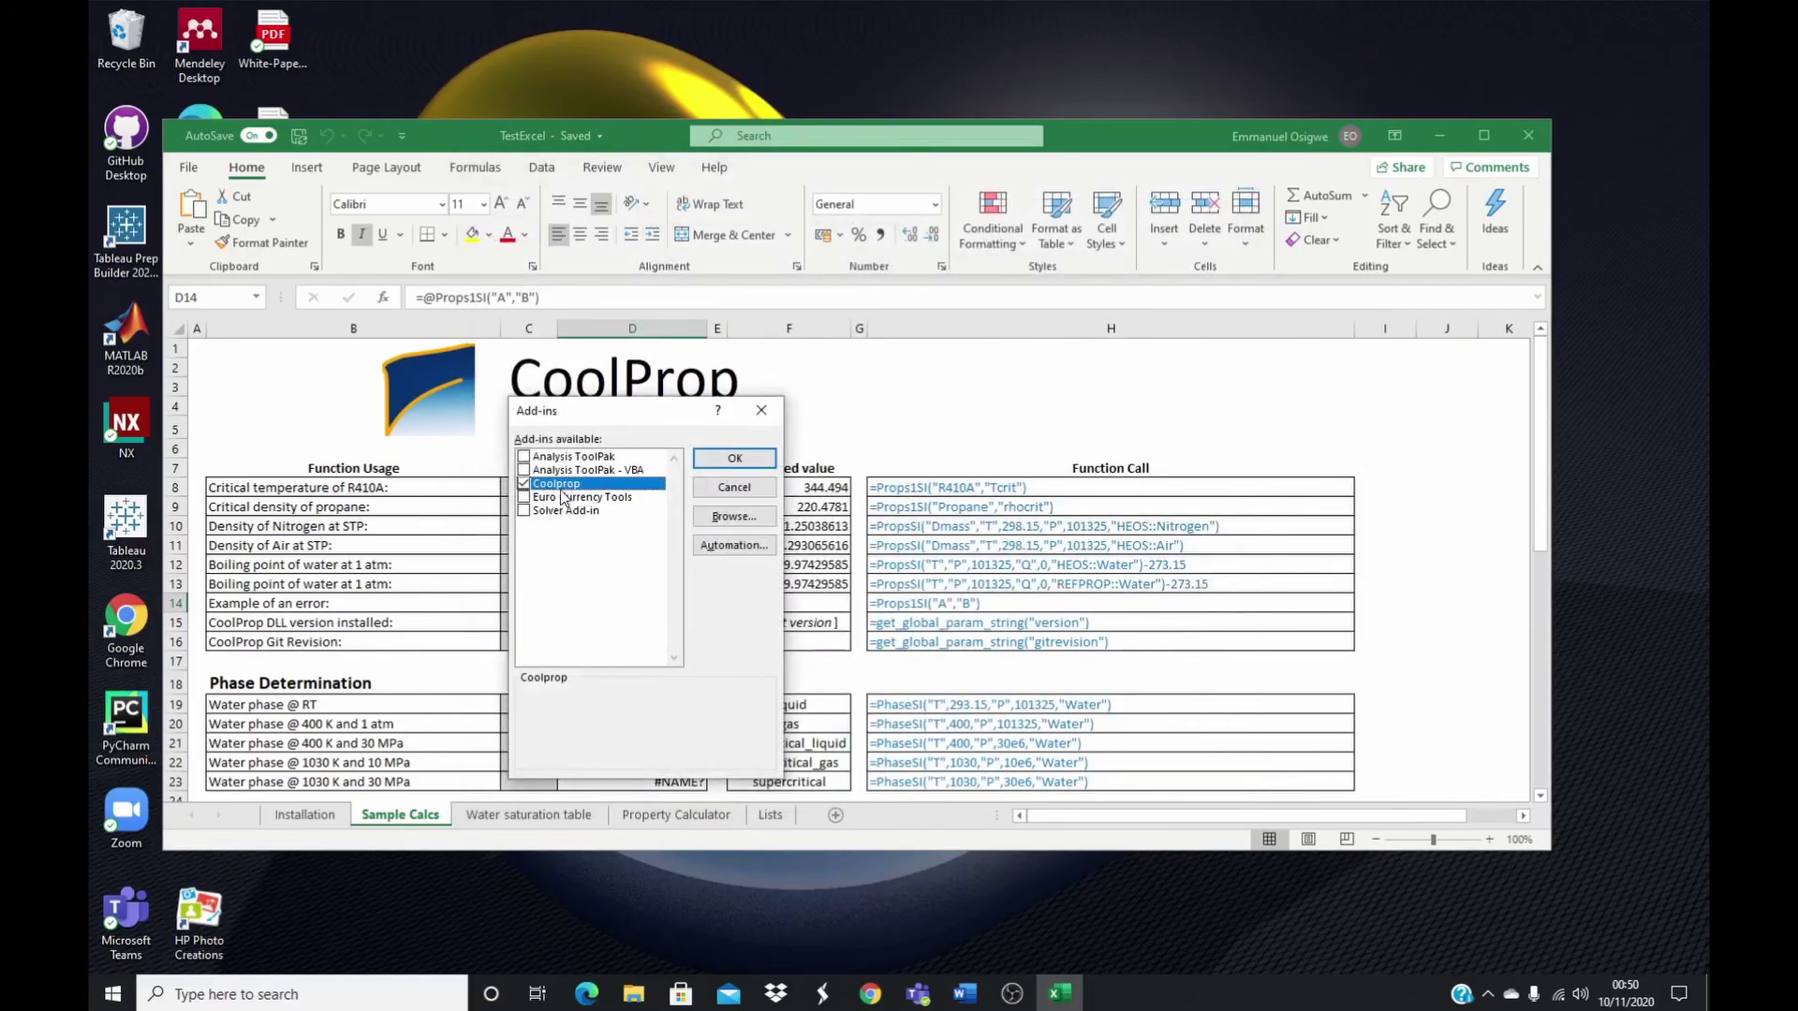
{"action": "left_click", "coordinate": [735, 521]}
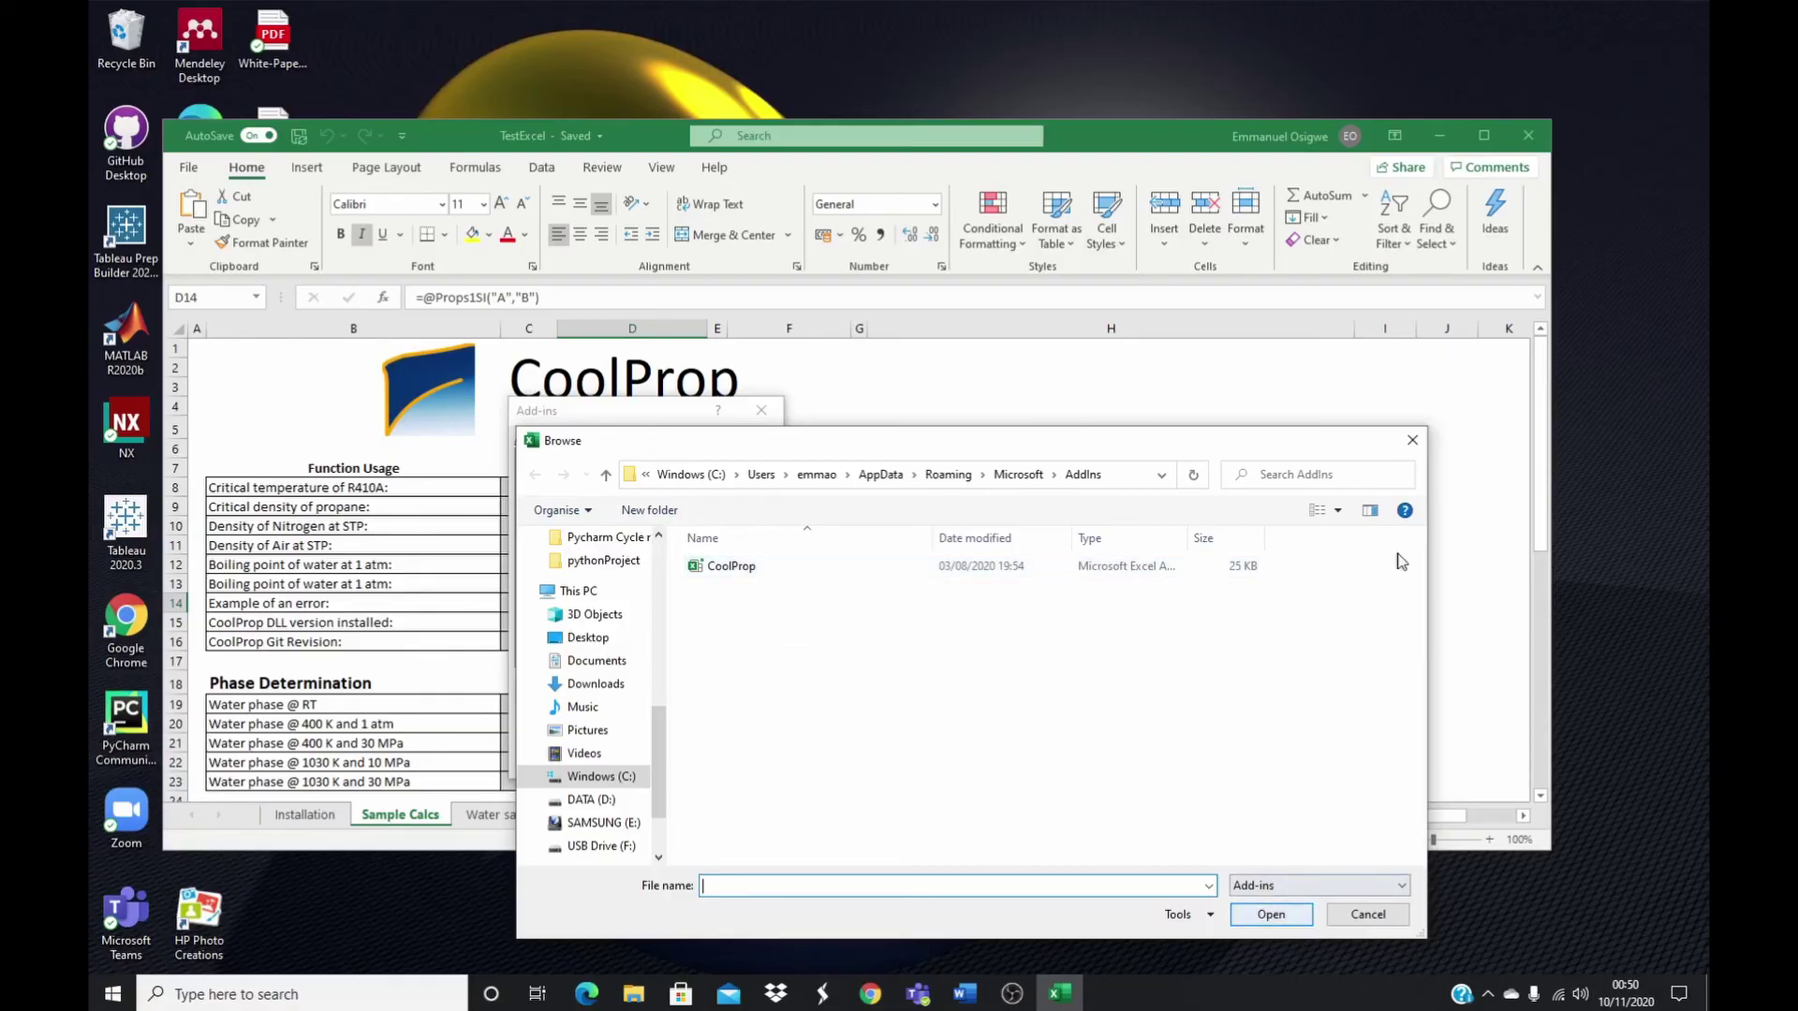
{"action": "left_click", "coordinate": [1413, 441]}
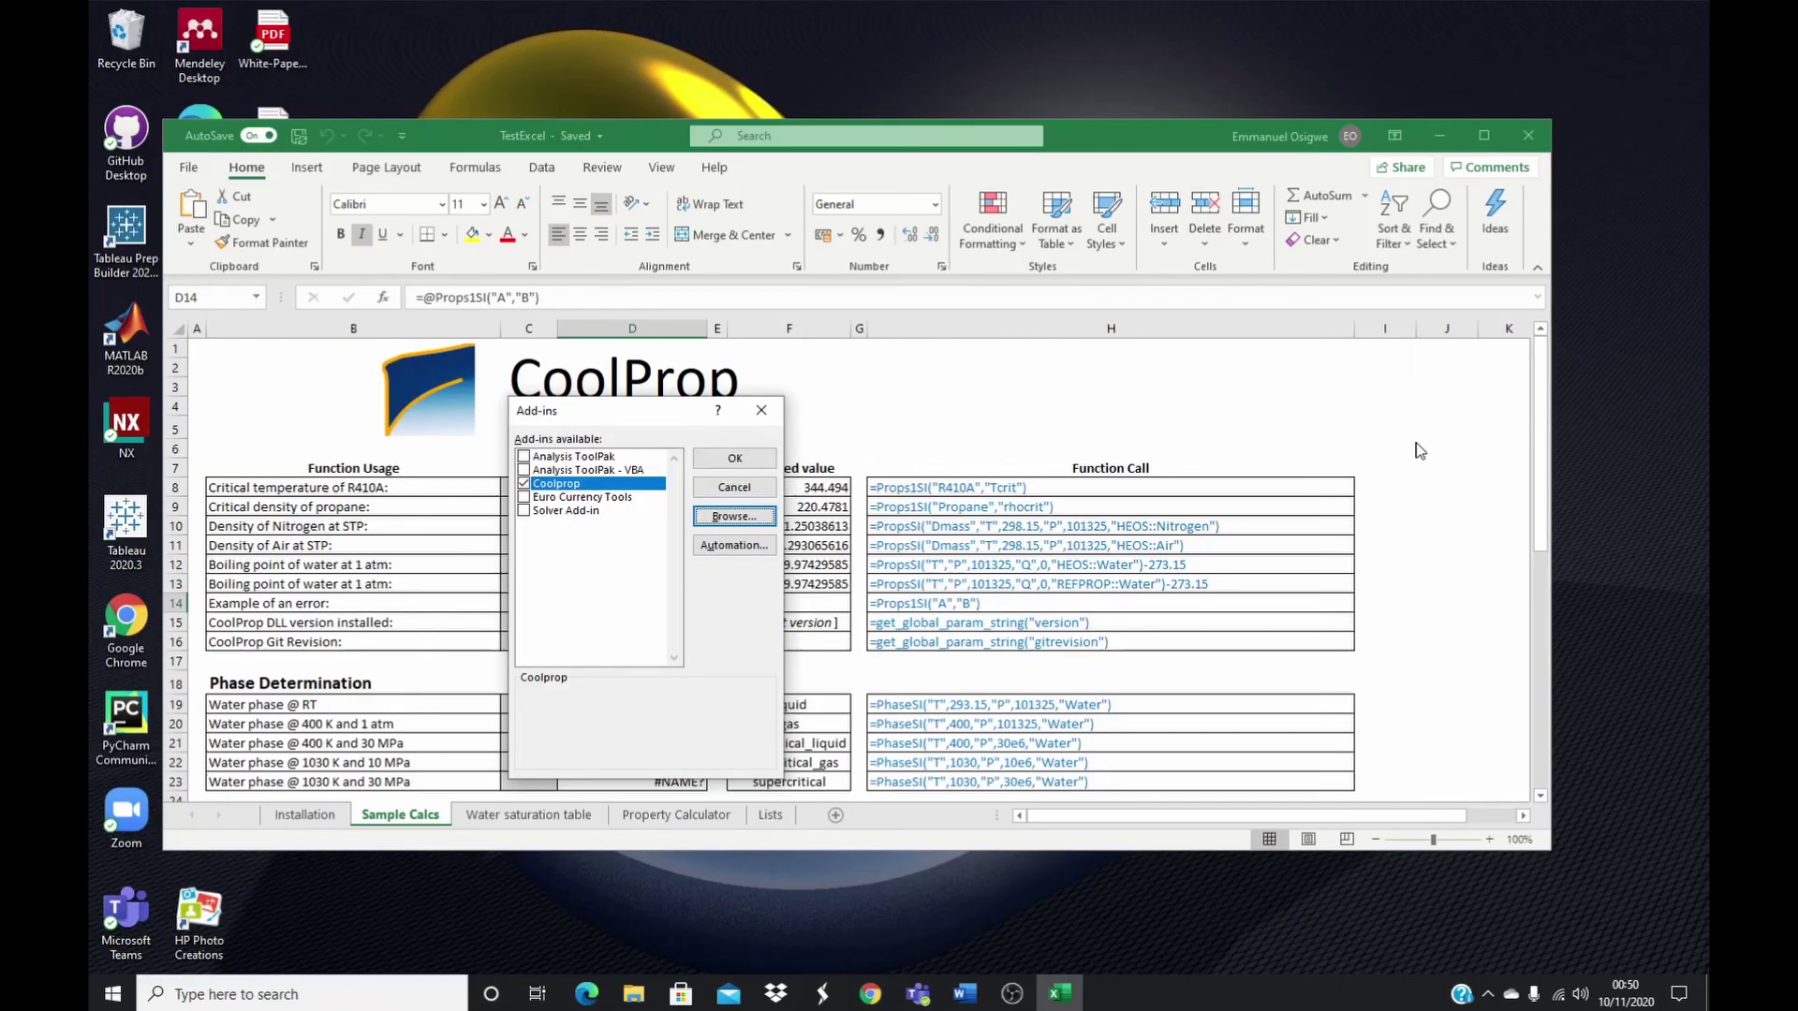
{"action": "left_click", "coordinate": [758, 415]}
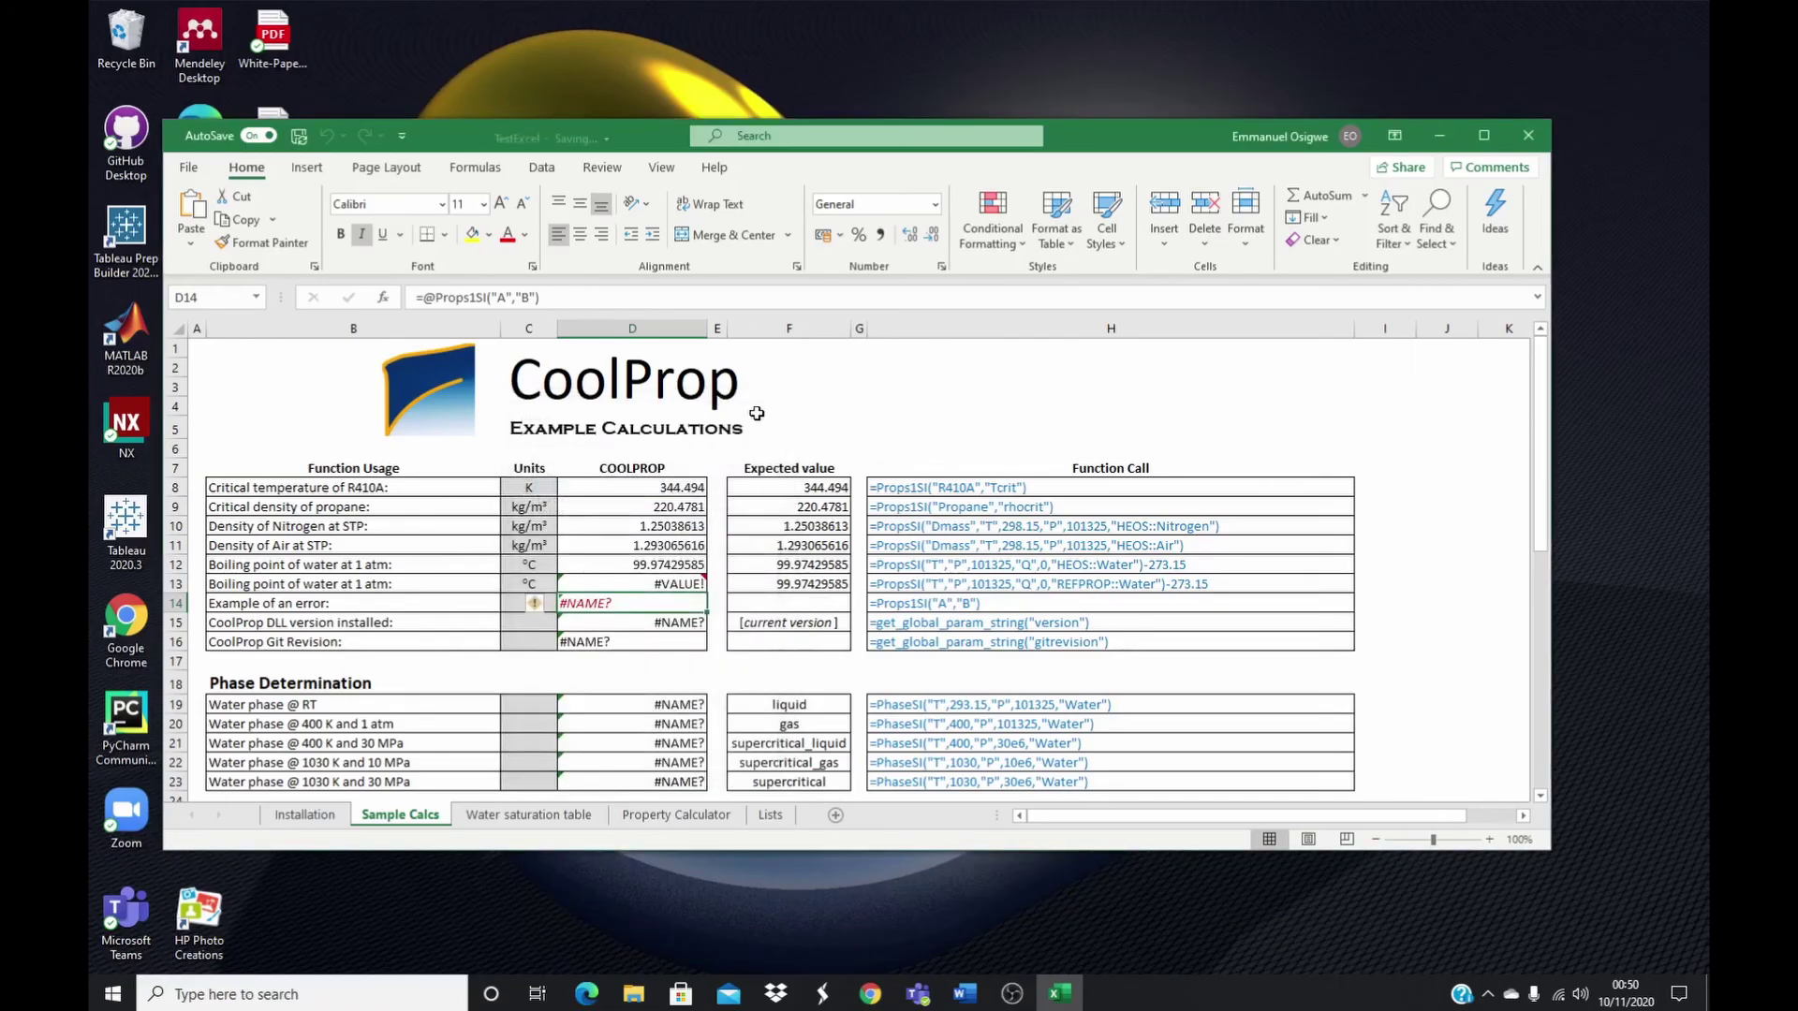
{"action": "left_click", "coordinate": [190, 169]}
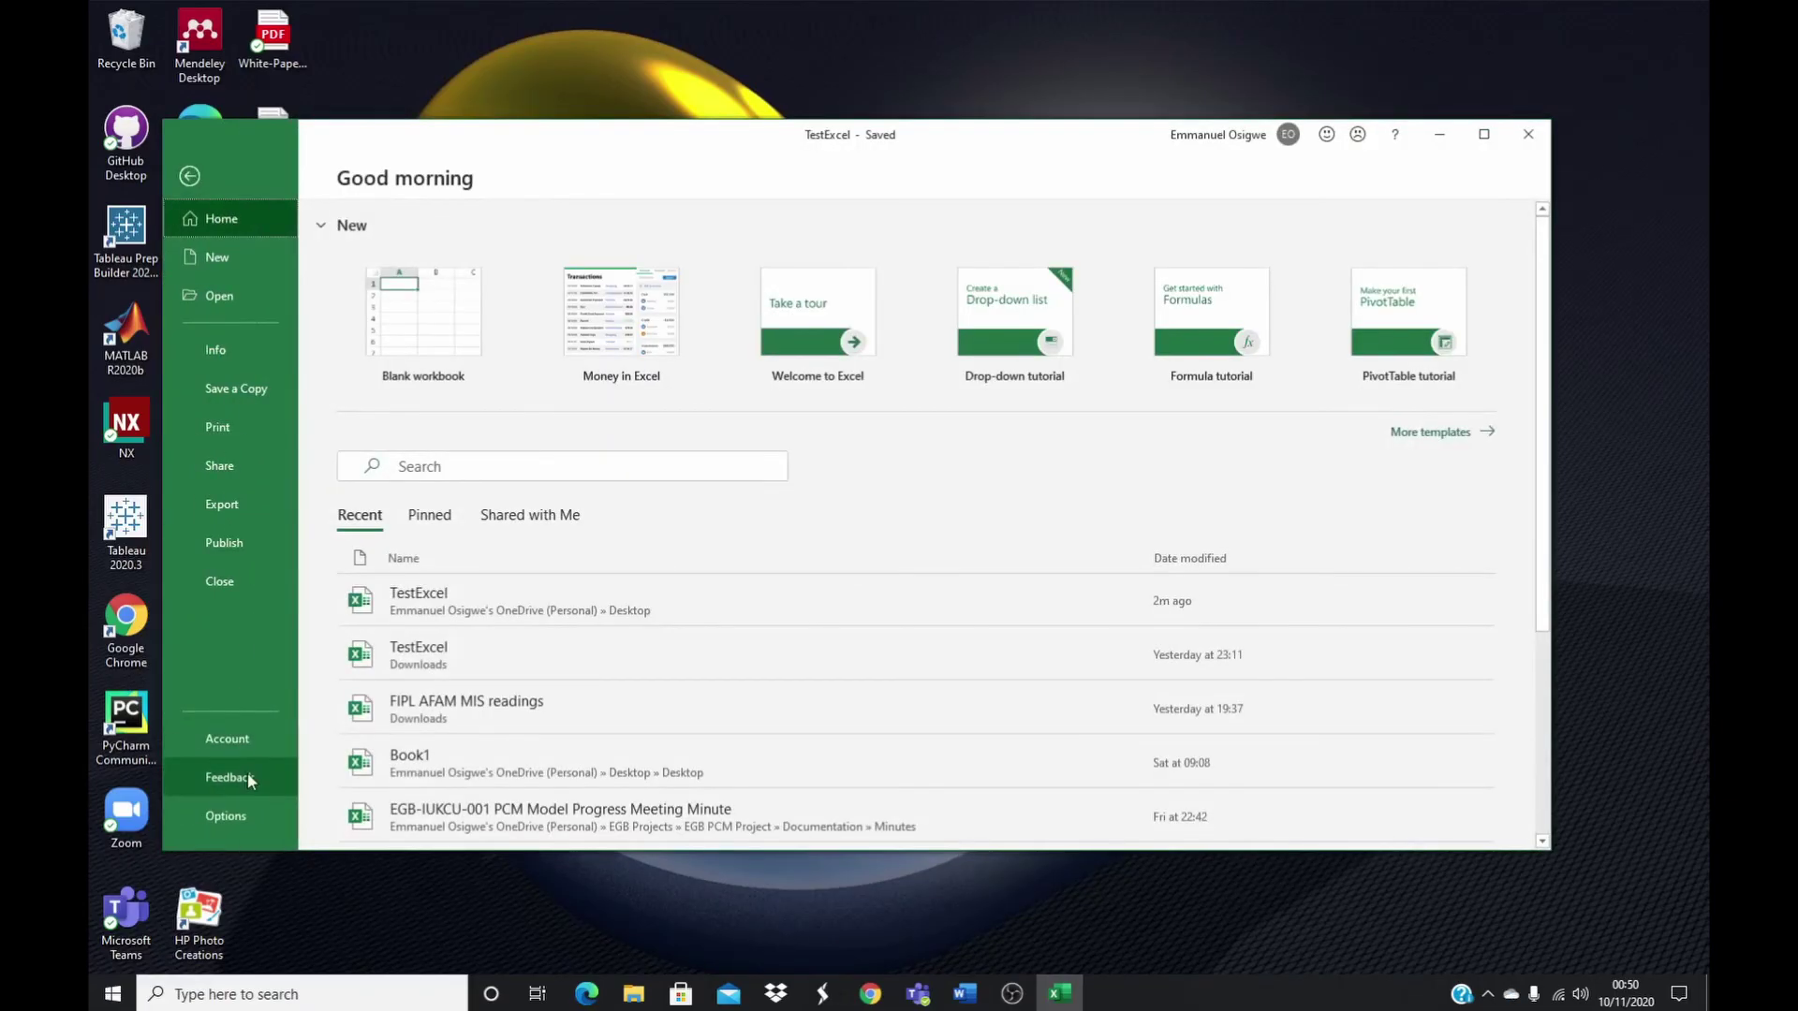
{"action": "left_click", "coordinate": [223, 826]}
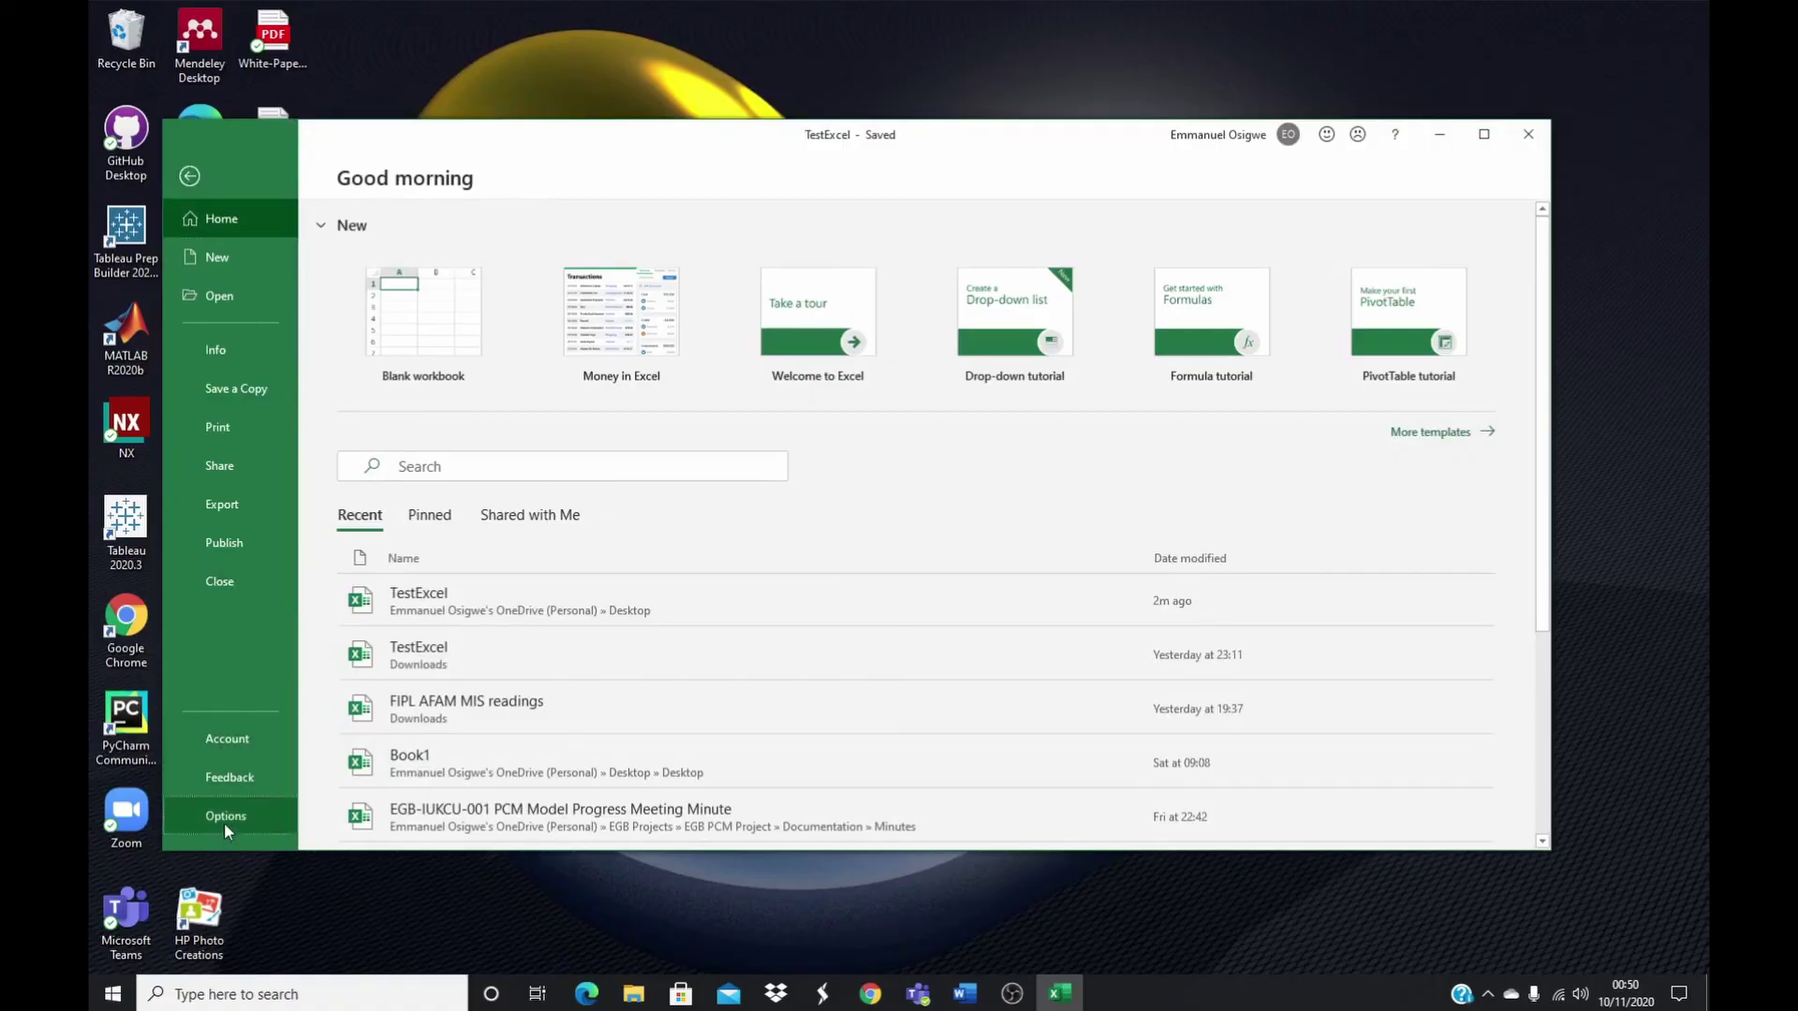
{"action": "left_click", "coordinate": [517, 504]}
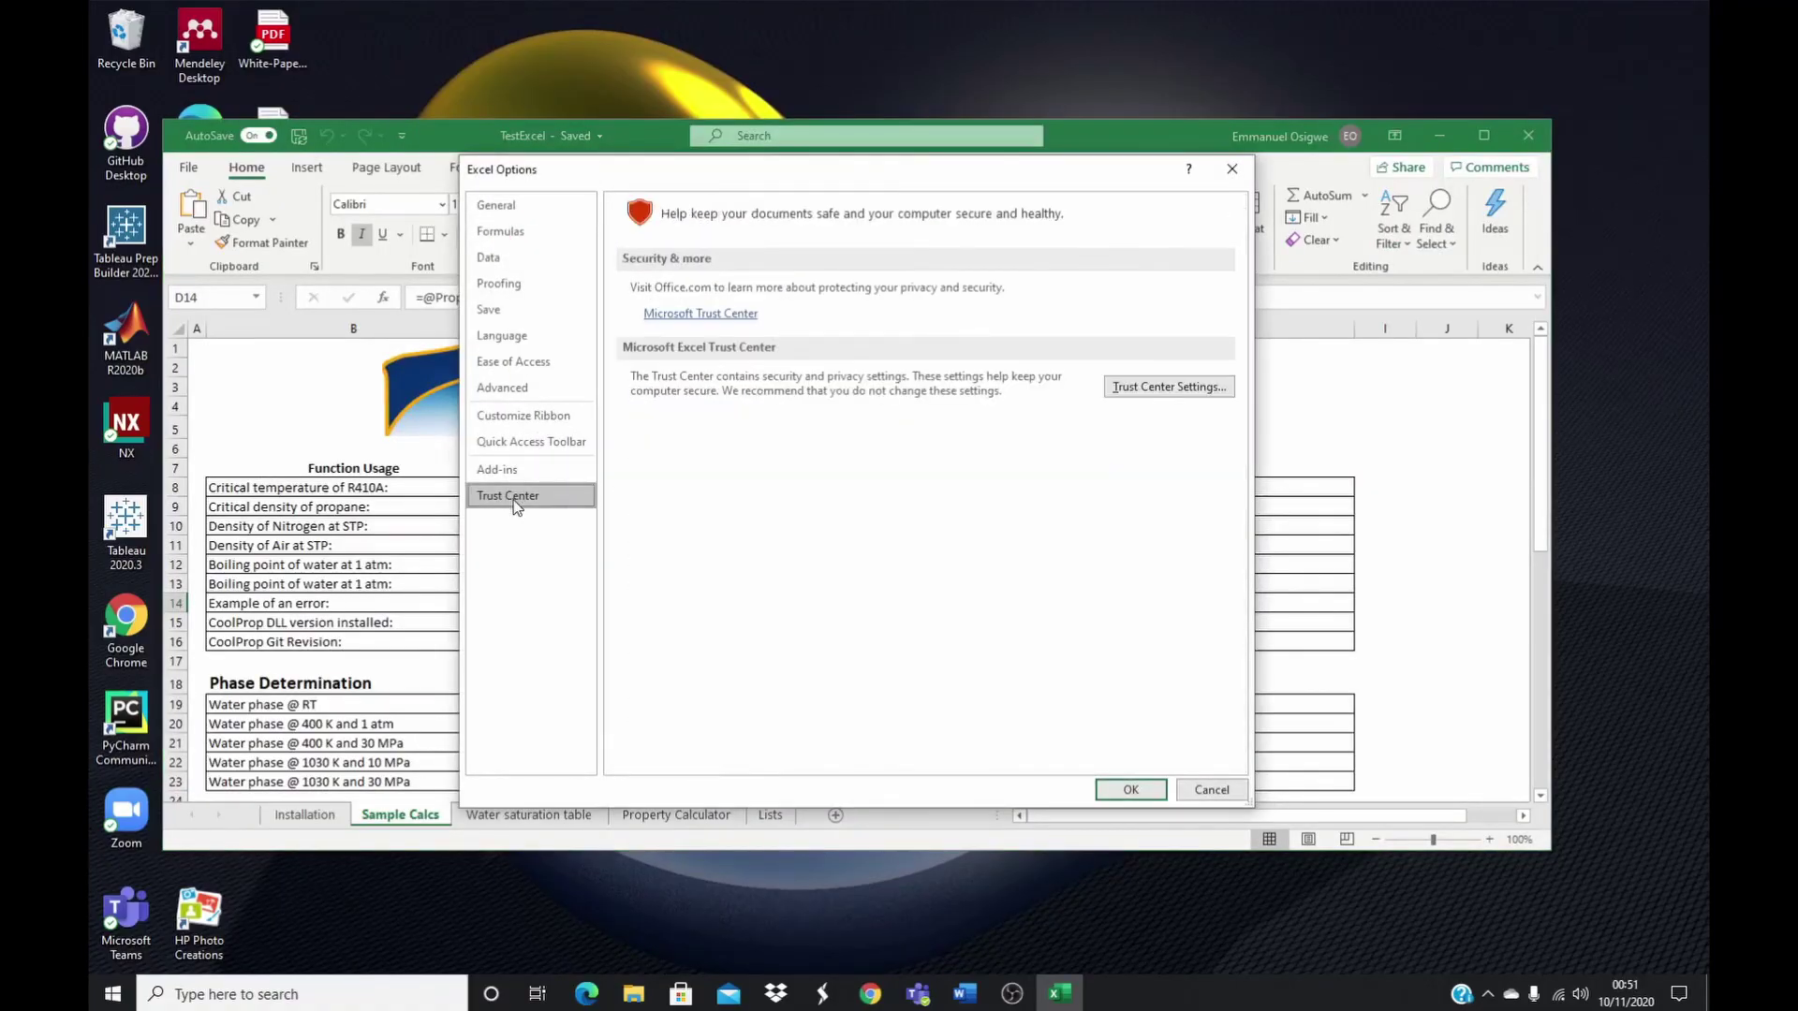
{"action": "left_click", "coordinate": [1171, 394]}
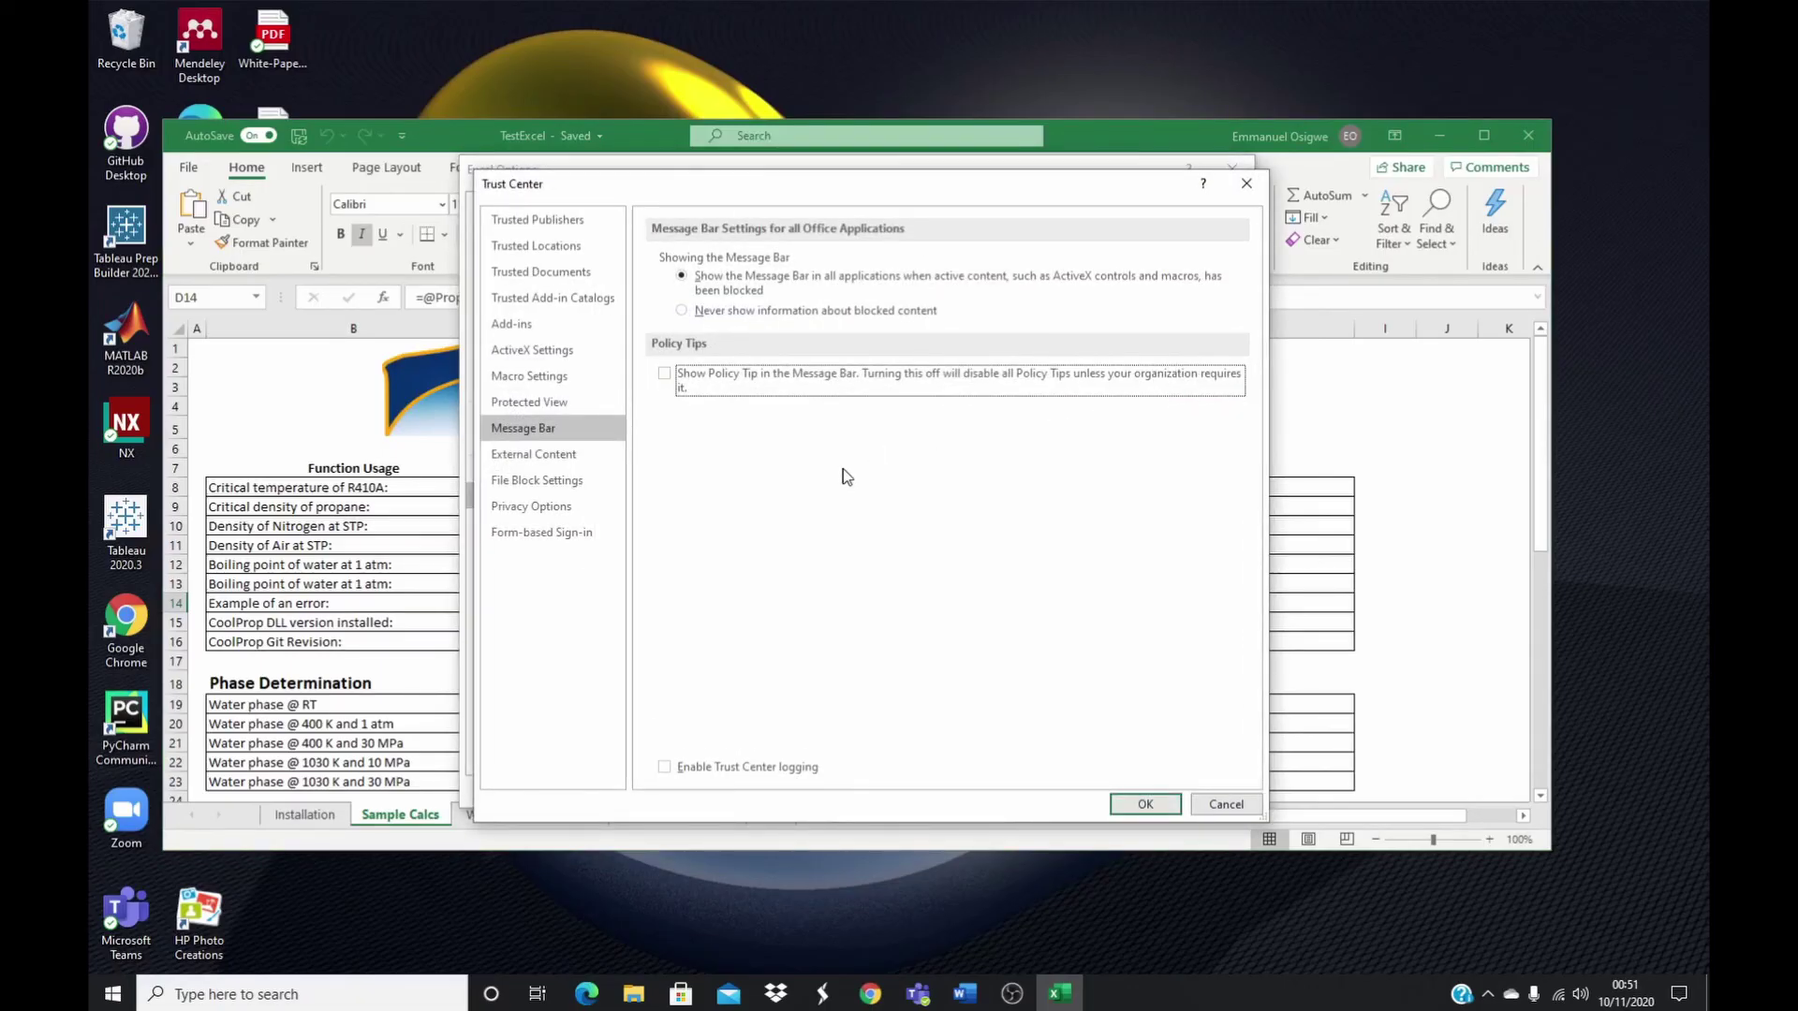
{"action": "left_click", "coordinate": [531, 253]}
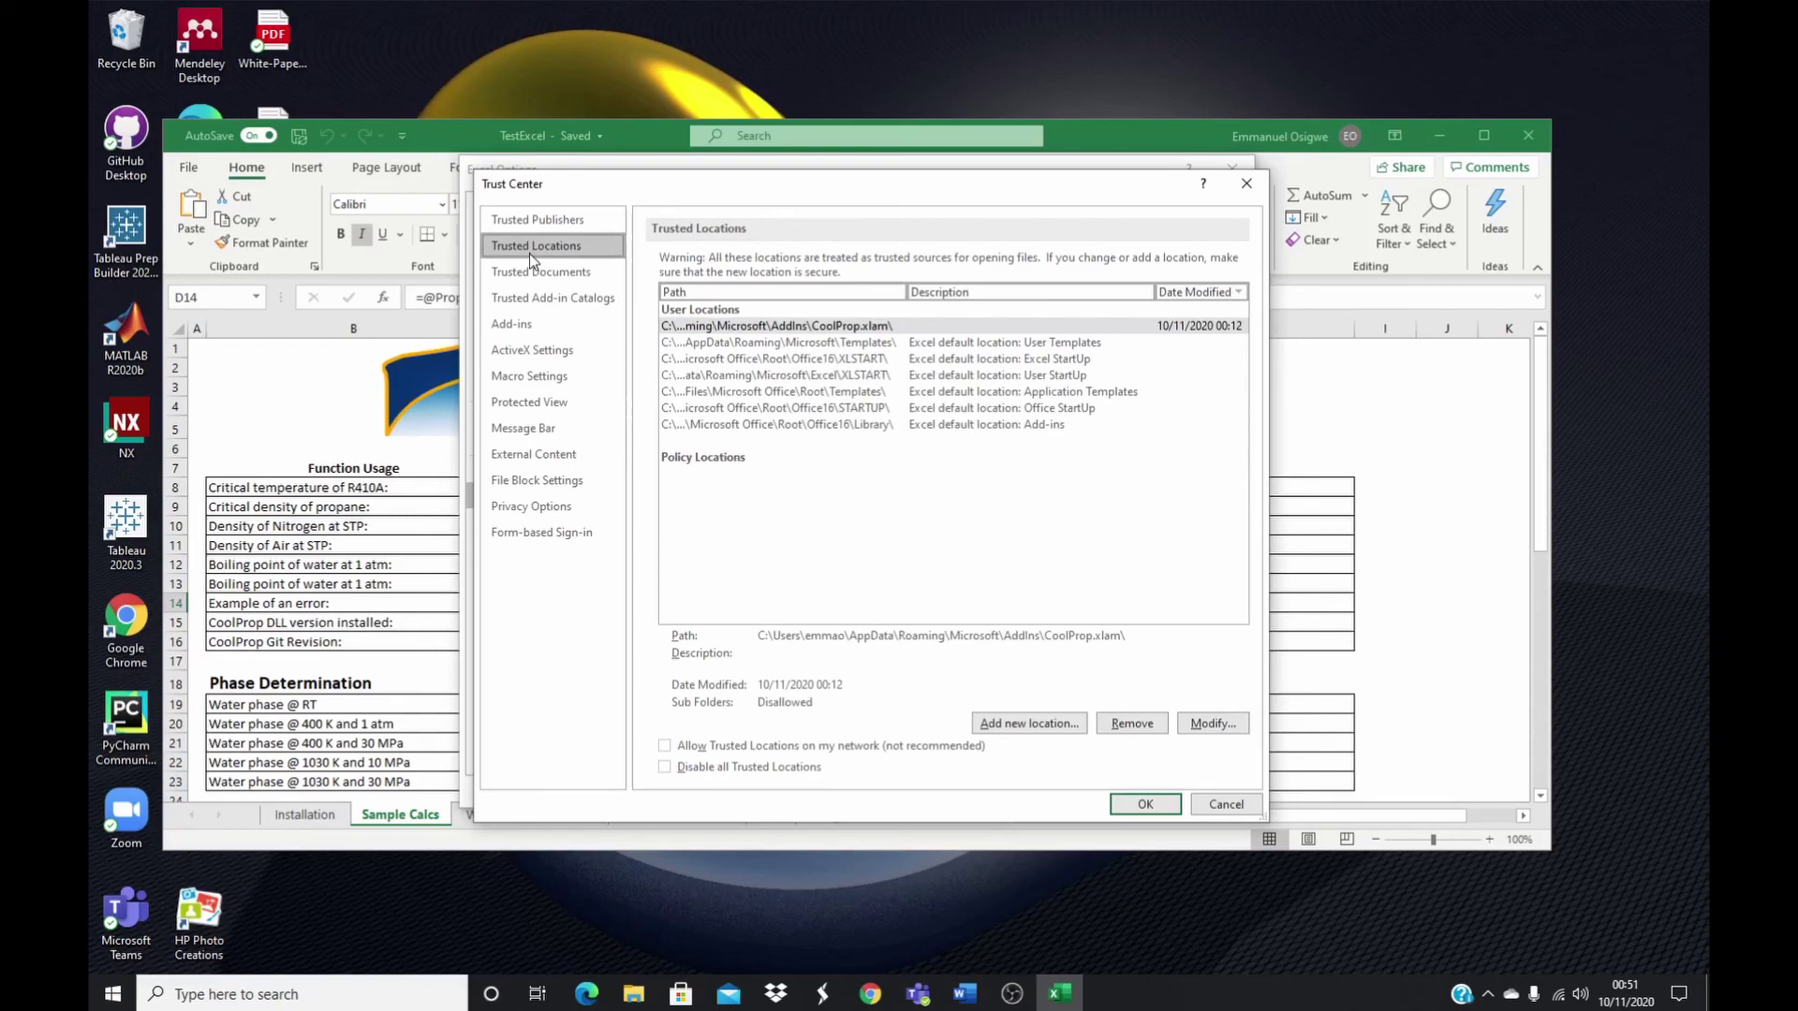
{"action": "left_click", "coordinate": [1145, 811]}
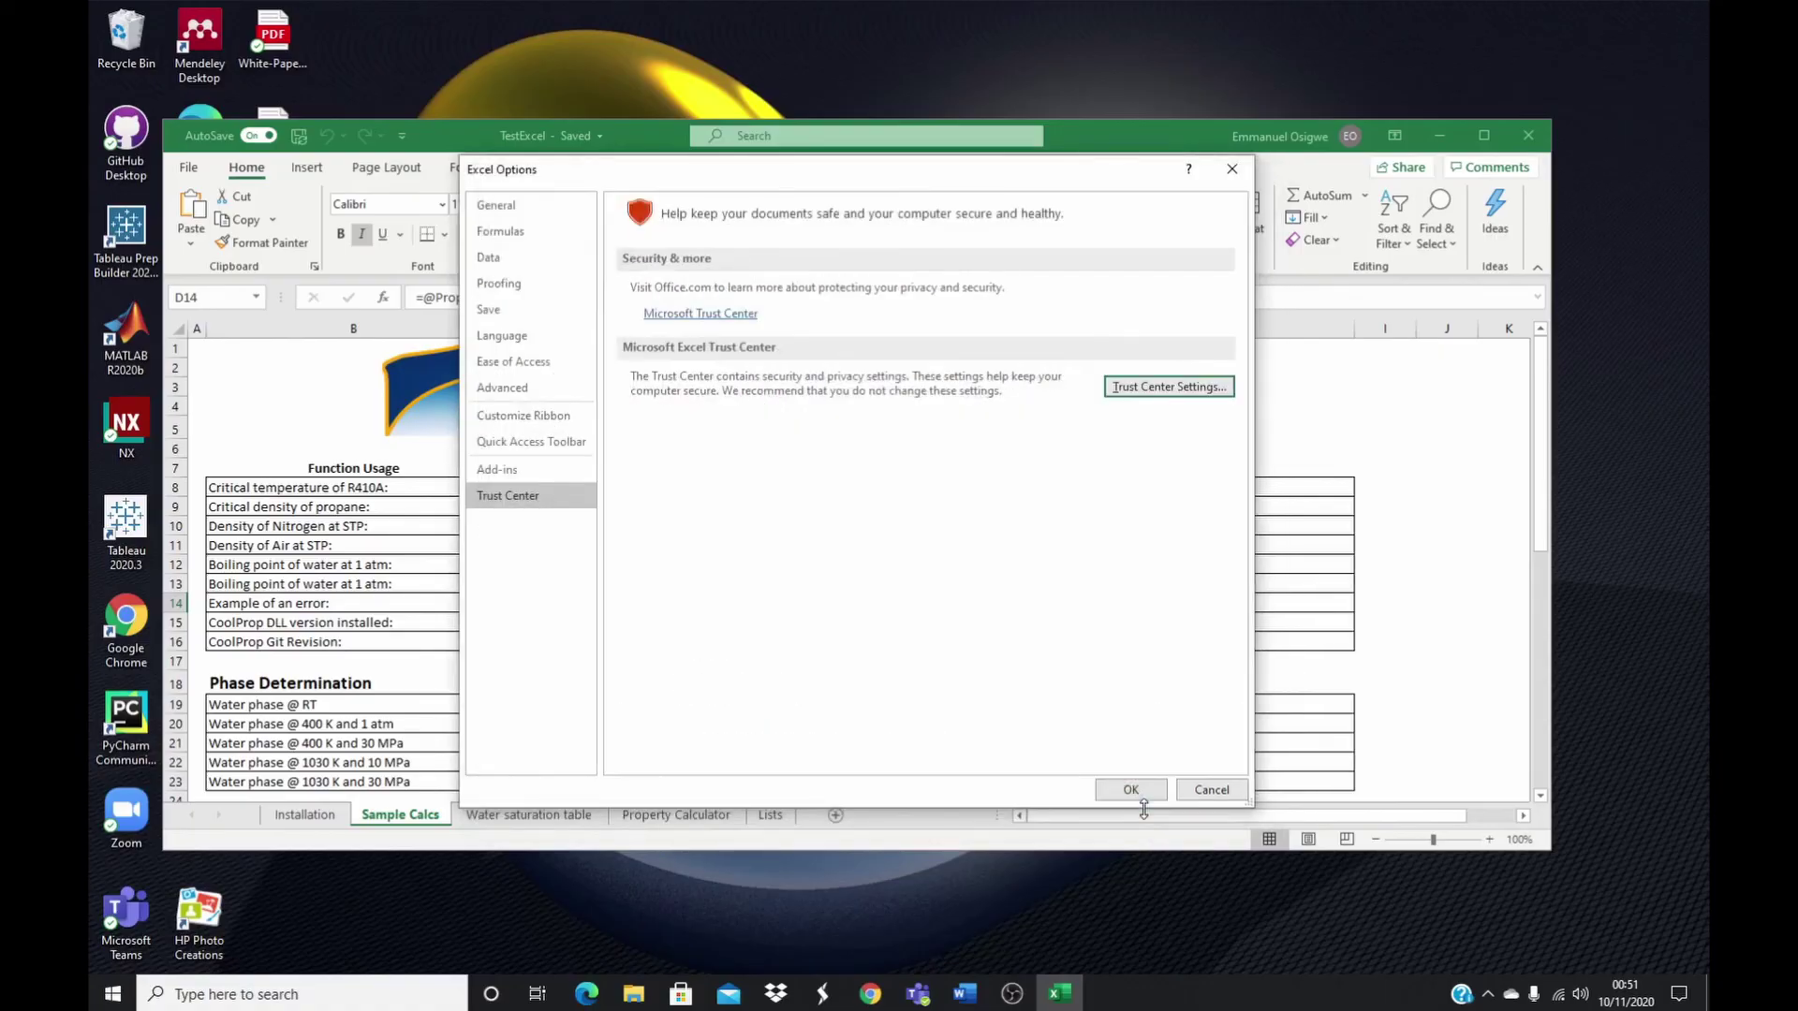
{"action": "left_click", "coordinate": [1233, 170]}
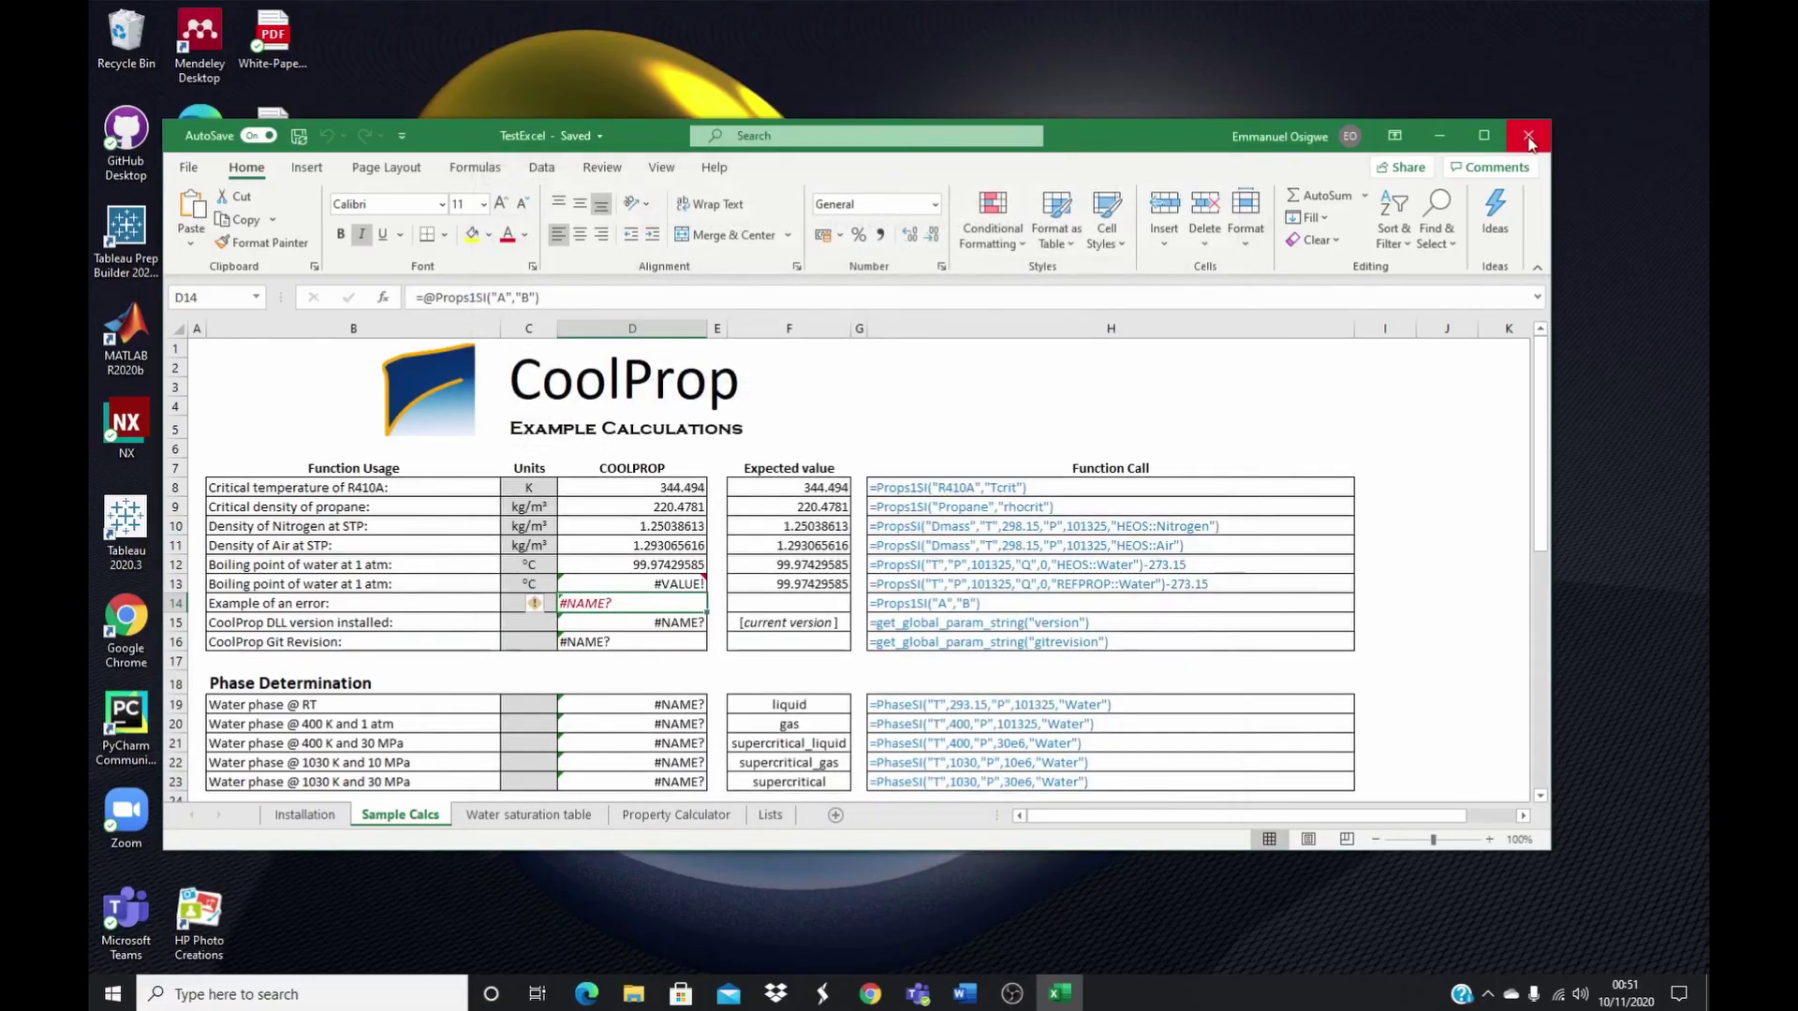
- Close Excel from its title bar, shutting the TestExcel workbook
{"action": "left_click", "coordinate": [1530, 137]}
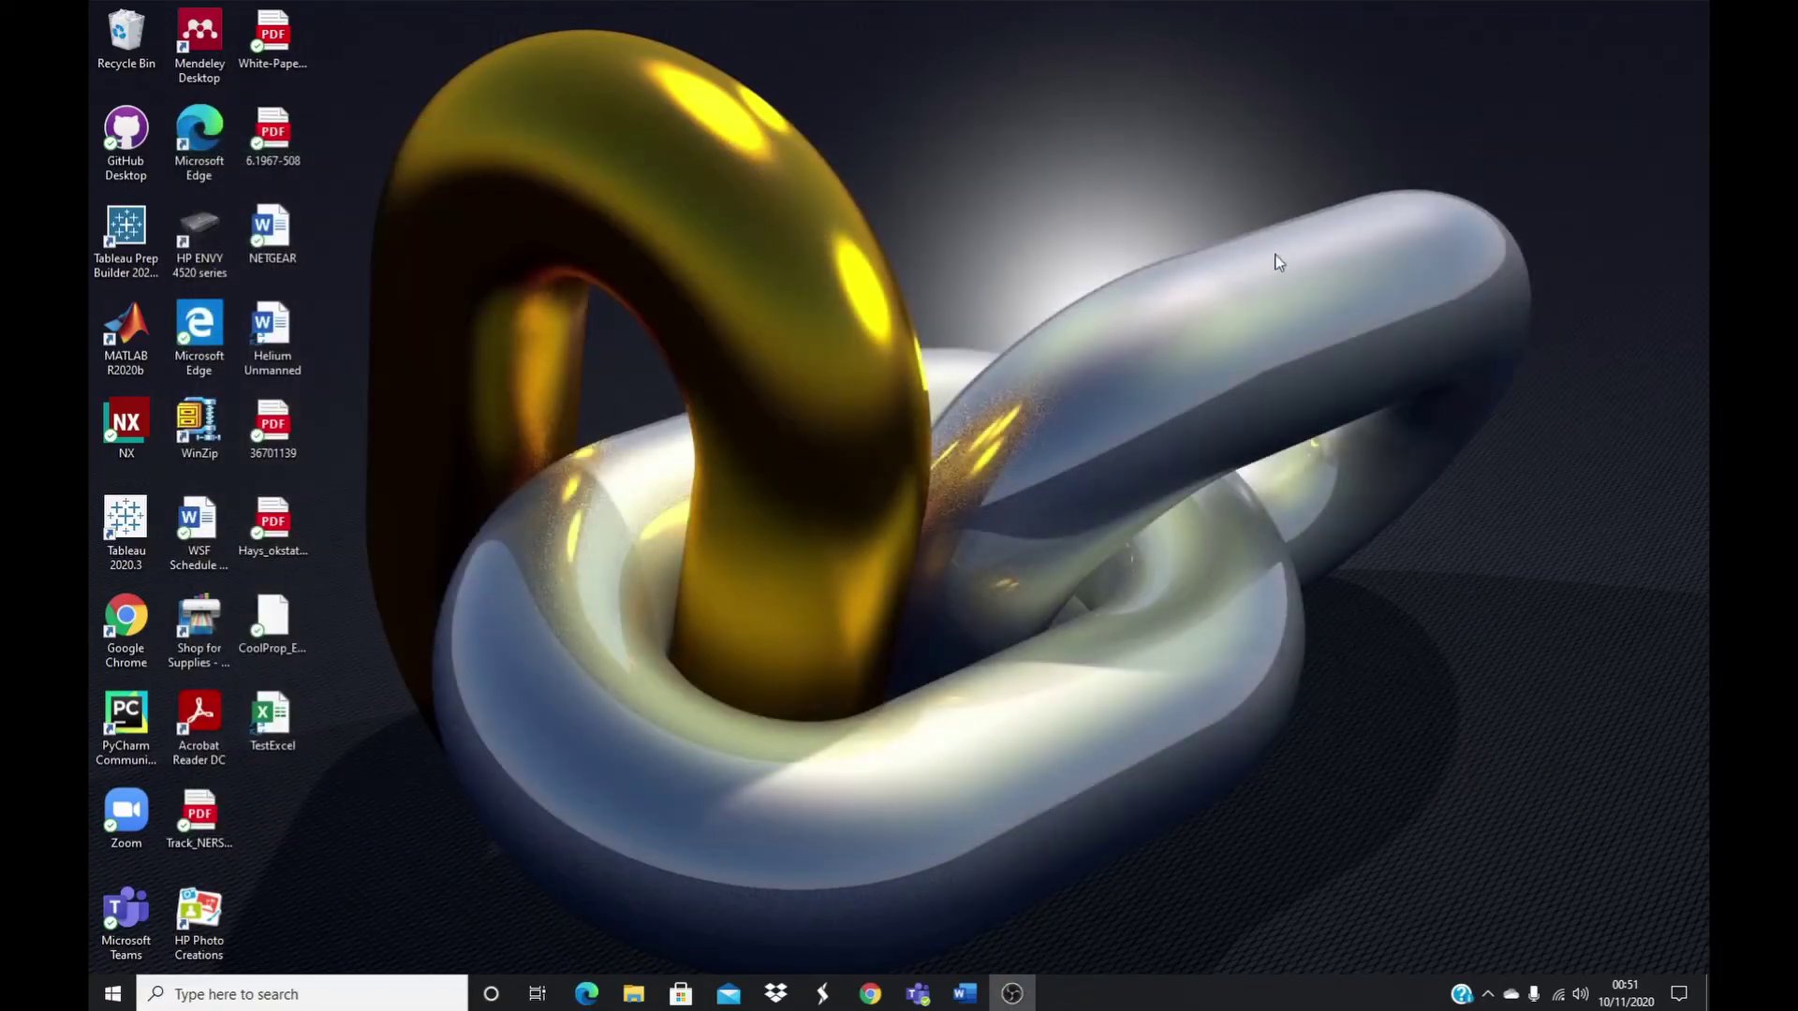